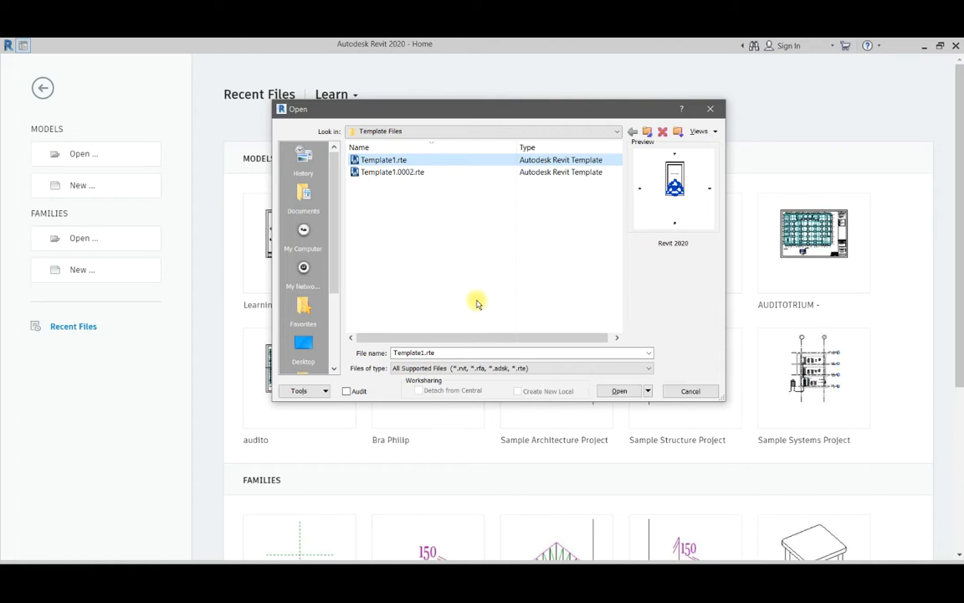
Open the template file Template1.rte.
left_click(617, 391)
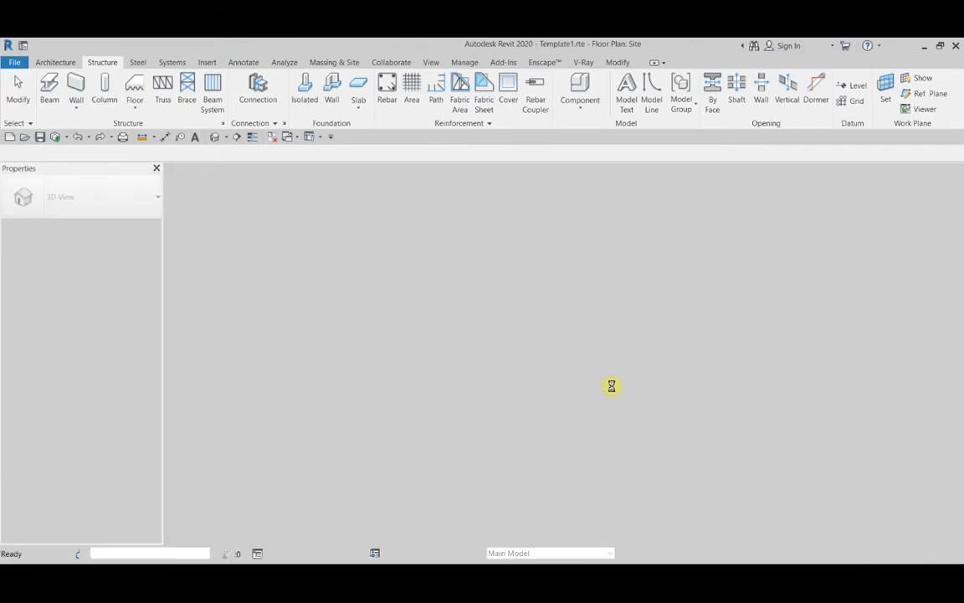
scroll(500, 394, "down", 2)
scroll(546, 370, "up", 3)
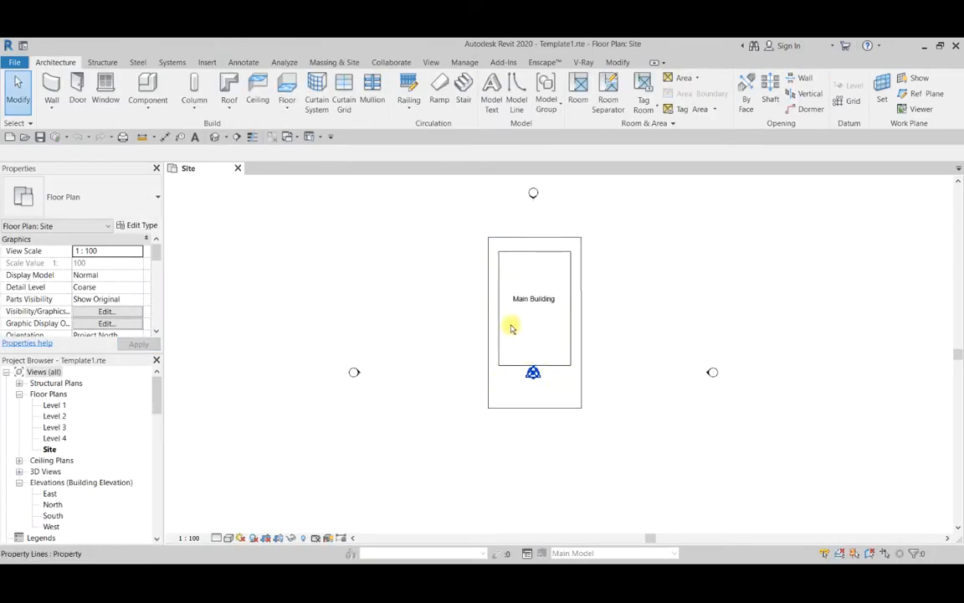
Examine the site plan's property boundary, the Main Building outline and the surrounding elevation markers.
scroll(489, 217, "up", 2)
scroll(452, 277, "down", 2)
scroll(540, 297, "up", 2)
scroll(468, 256, "down", 2)
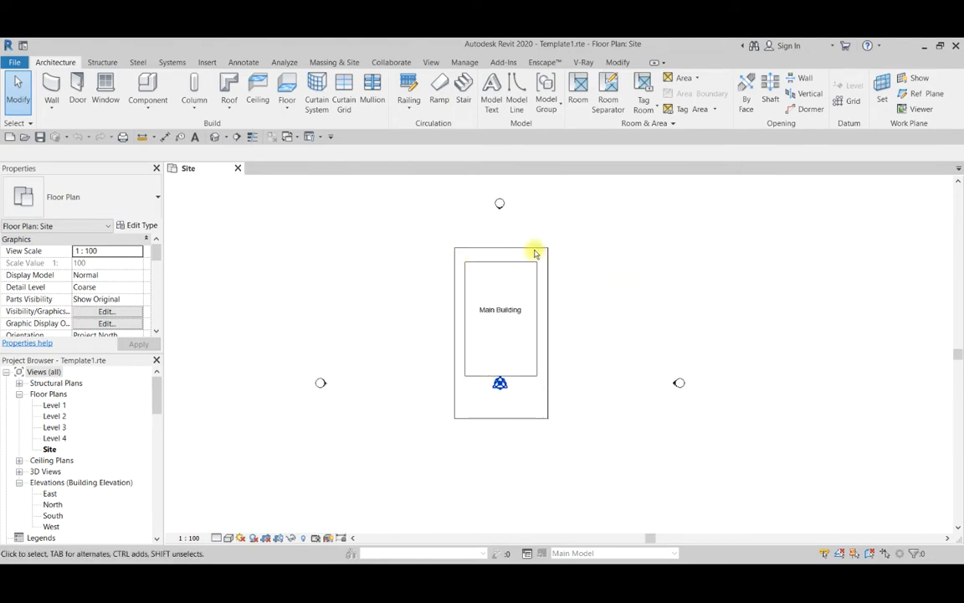
scroll(554, 301, "up", 3)
scroll(410, 318, "down", 3)
scroll(463, 325, "up", 4)
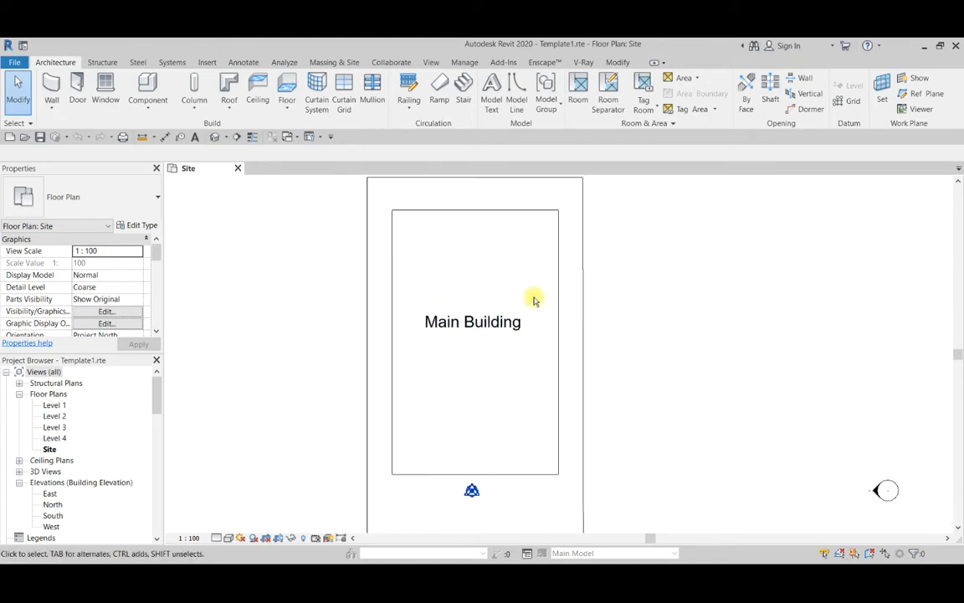
scroll(535, 300, "down", 2)
Open the South building elevation and bring its level lines into view.
scroll(58, 465, "down", 3)
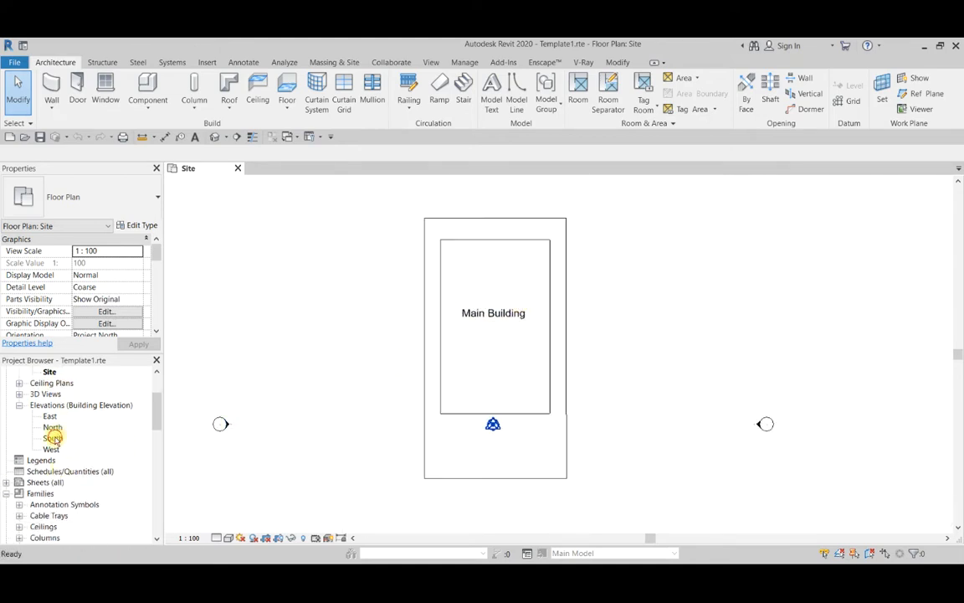
double_click(52, 438)
scroll(473, 329, "down", 3)
scroll(365, 364, "up", 2)
scroll(366, 364, "up", 2)
scroll(416, 317, "down", 2)
scroll(377, 327, "up", 3)
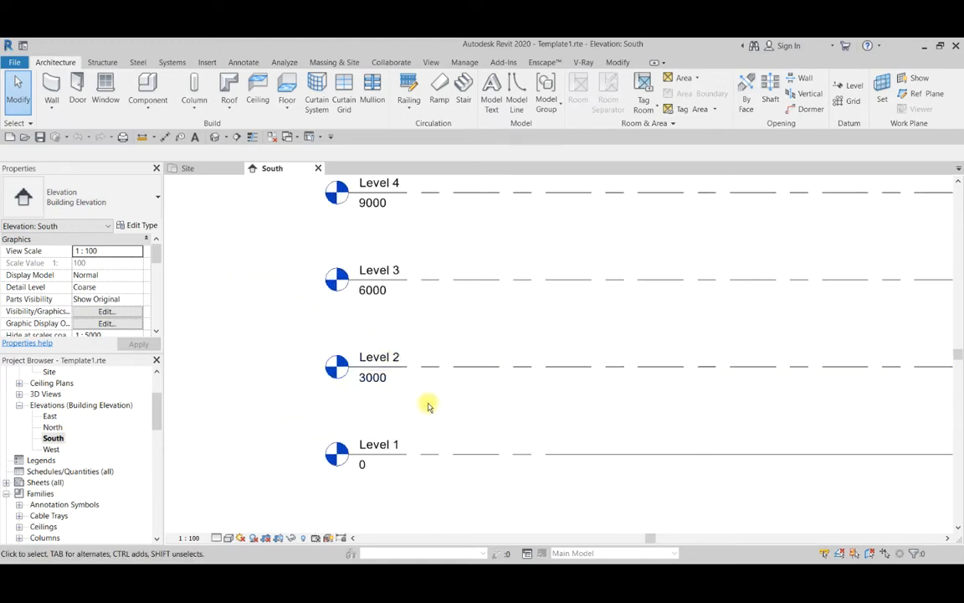
Delete Level 3 and Level 4 together with their associated views.
scroll(423, 381, "down", 3)
left_click_drag(537, 348, 466, 274)
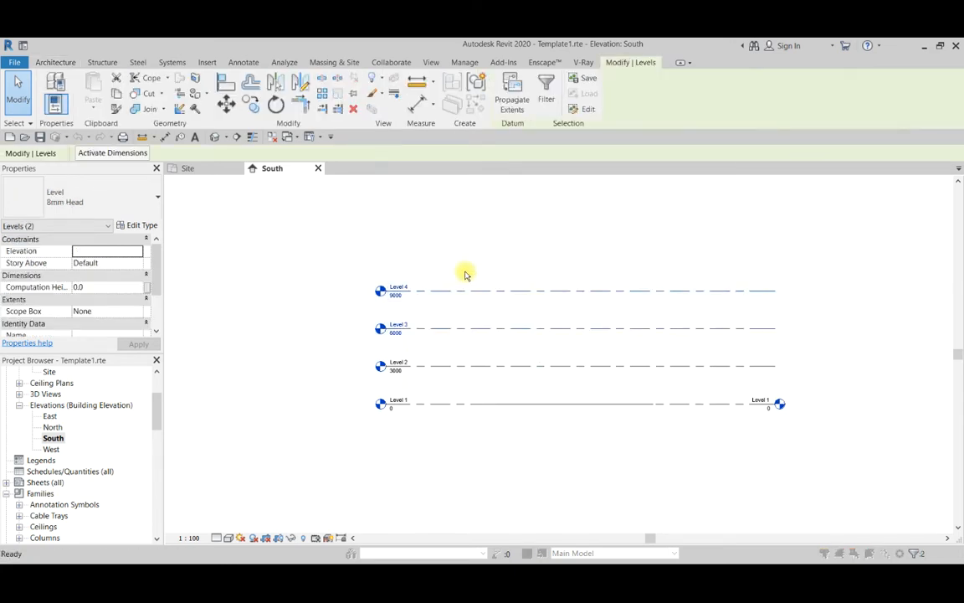
key("Delete")
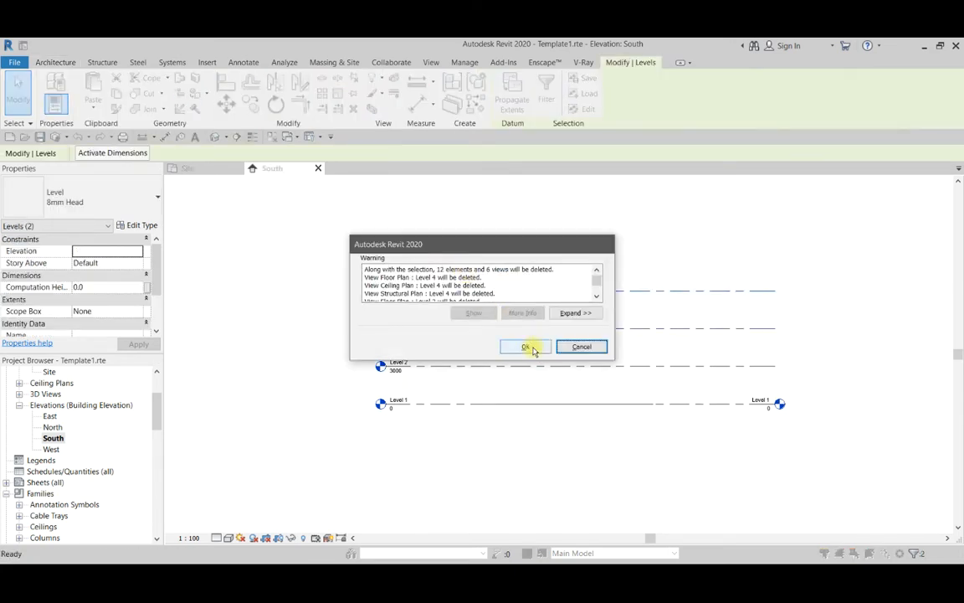
left_click(527, 347)
Rename Level 2 as Roof and rename its corresponding views to match.
scroll(410, 369, "up", 2)
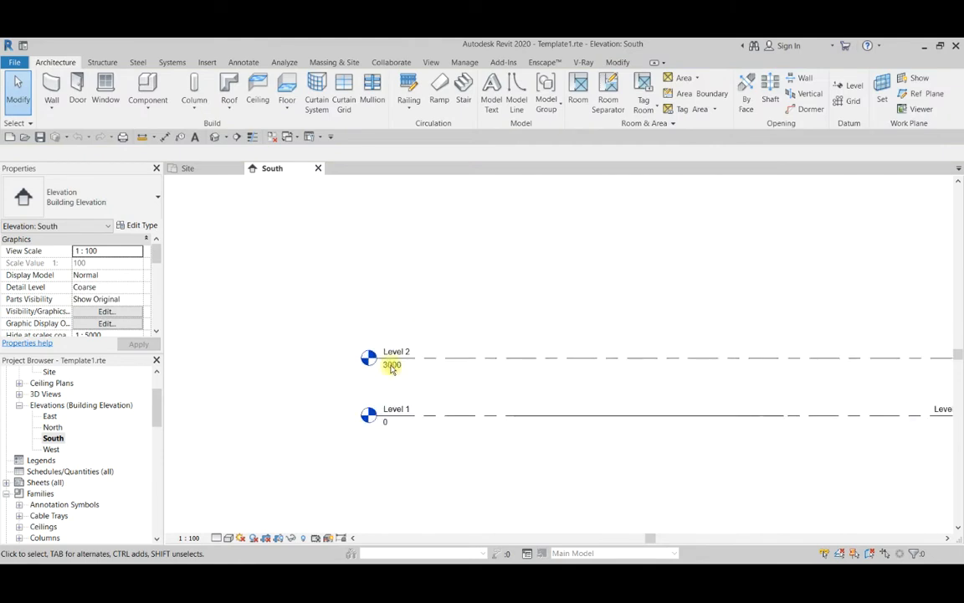
scroll(392, 369, "up", 2)
scroll(377, 344, "down", 2)
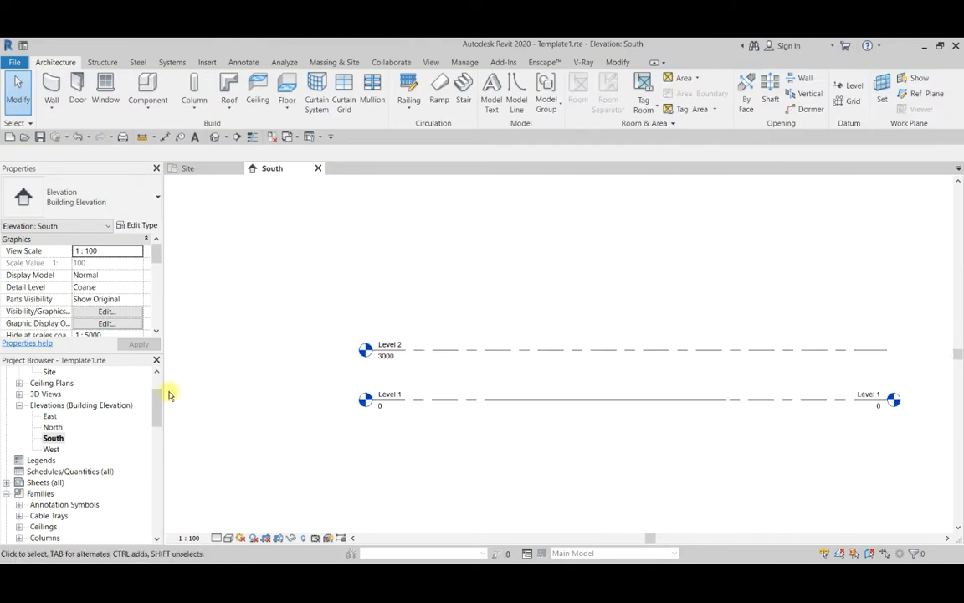
scroll(389, 369, "up", 3)
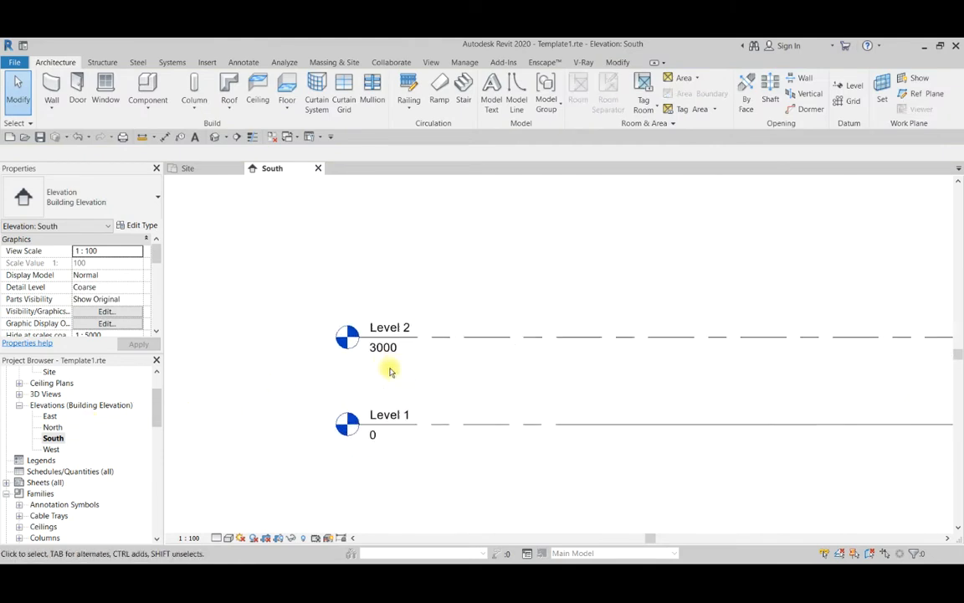
left_click(388, 321)
left_click(390, 321)
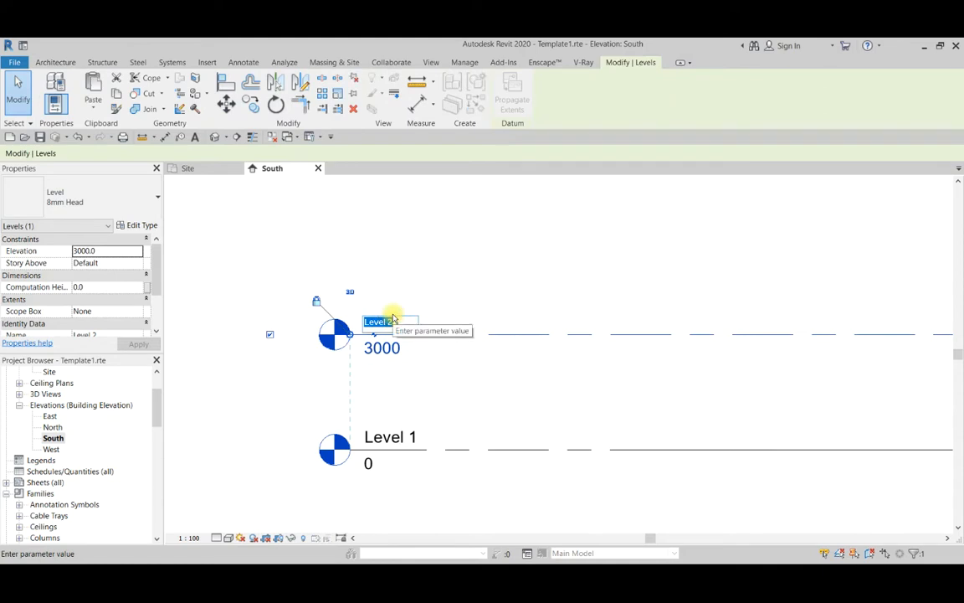
type("Roof")
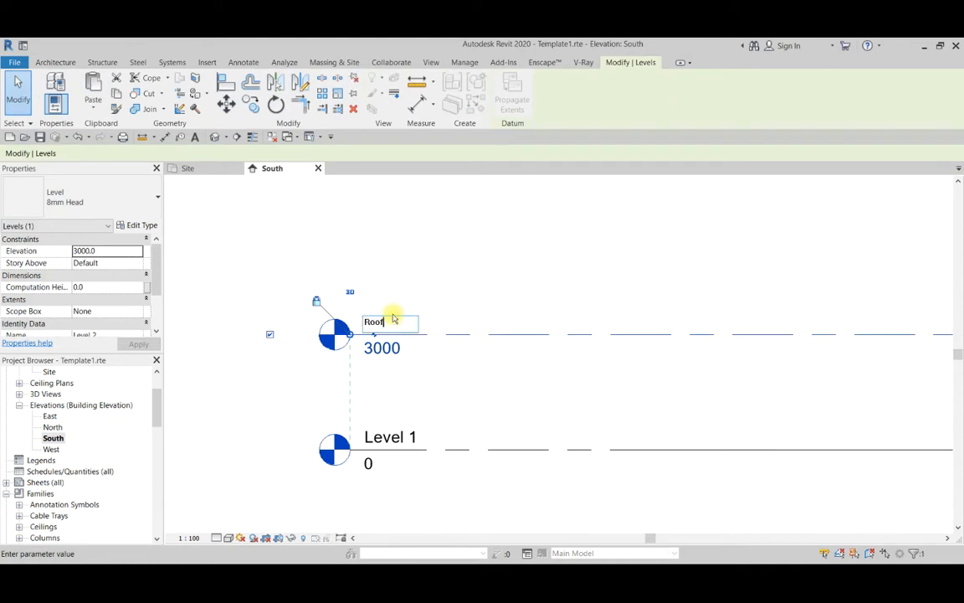
left_click(370, 226)
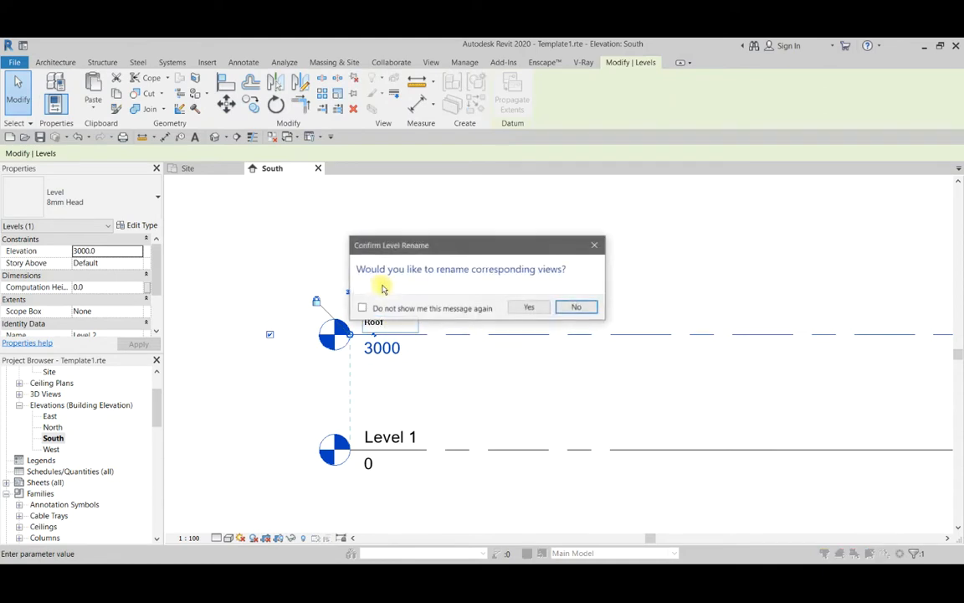
left_click(518, 307)
Deselect the Roof level and check the remaining levels in the elevation against the list of floor plans.
scroll(482, 347, "down", 5)
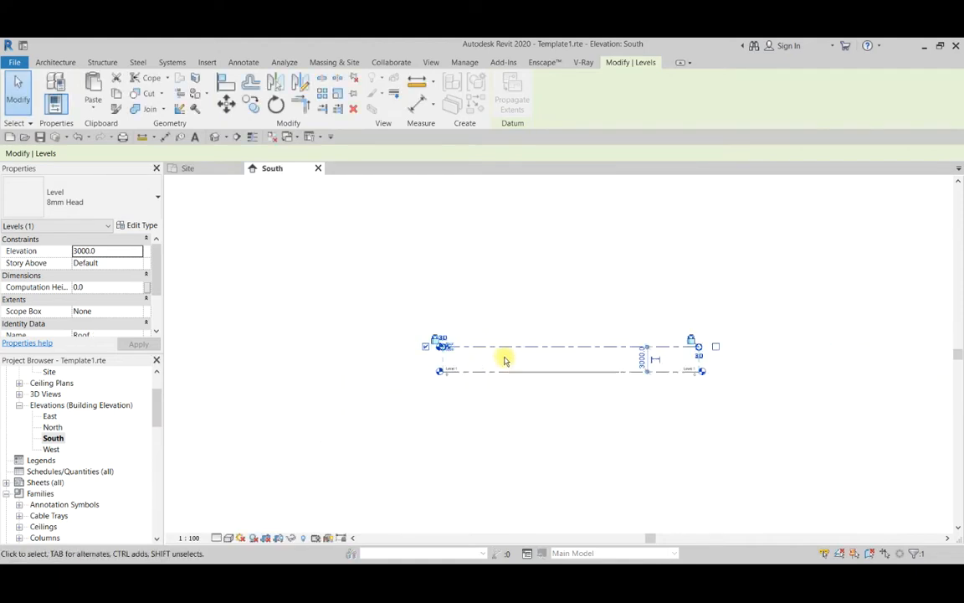
scroll(538, 301, "up", 3)
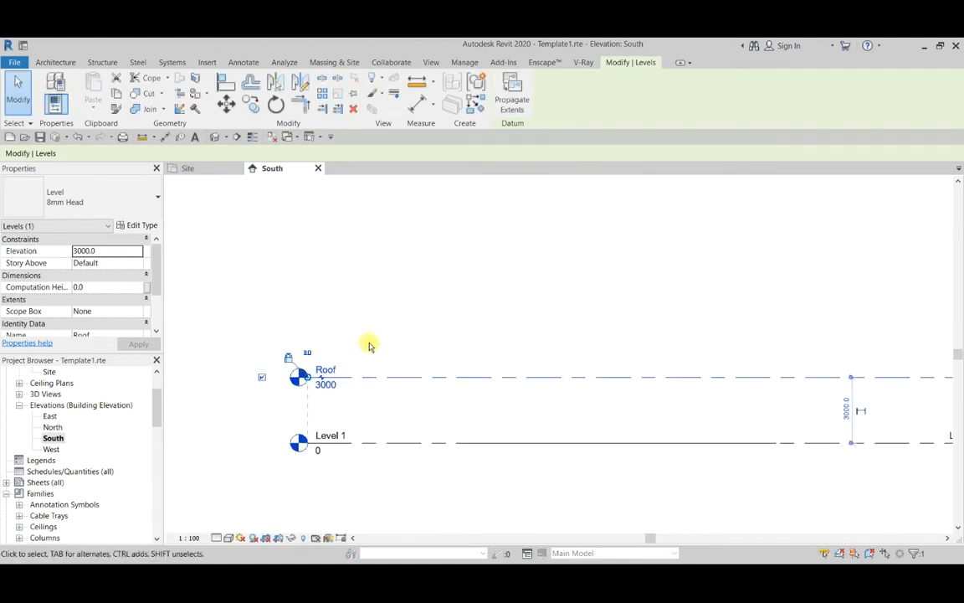
scroll(378, 340, "down", 3)
scroll(443, 378, "up", 3)
scroll(450, 338, "down", 2)
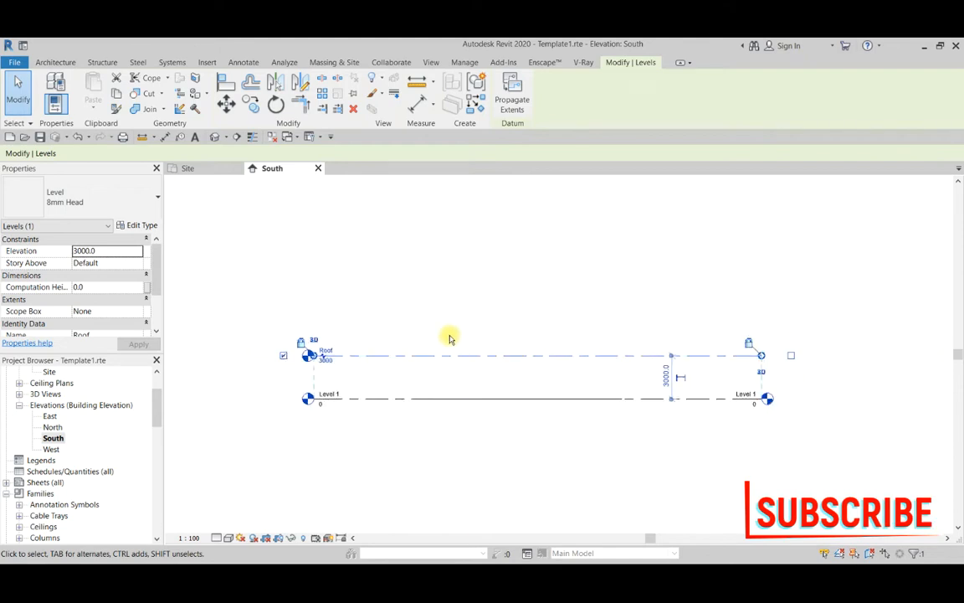
left_click(474, 338)
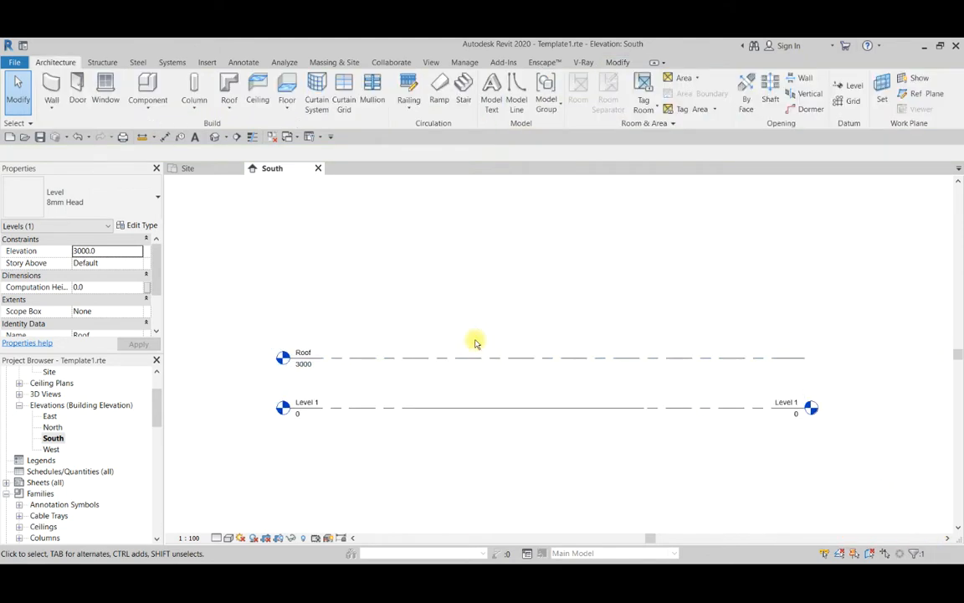
scroll(470, 360, "up", 1)
scroll(469, 362, "down", 2)
scroll(419, 370, "up", 3)
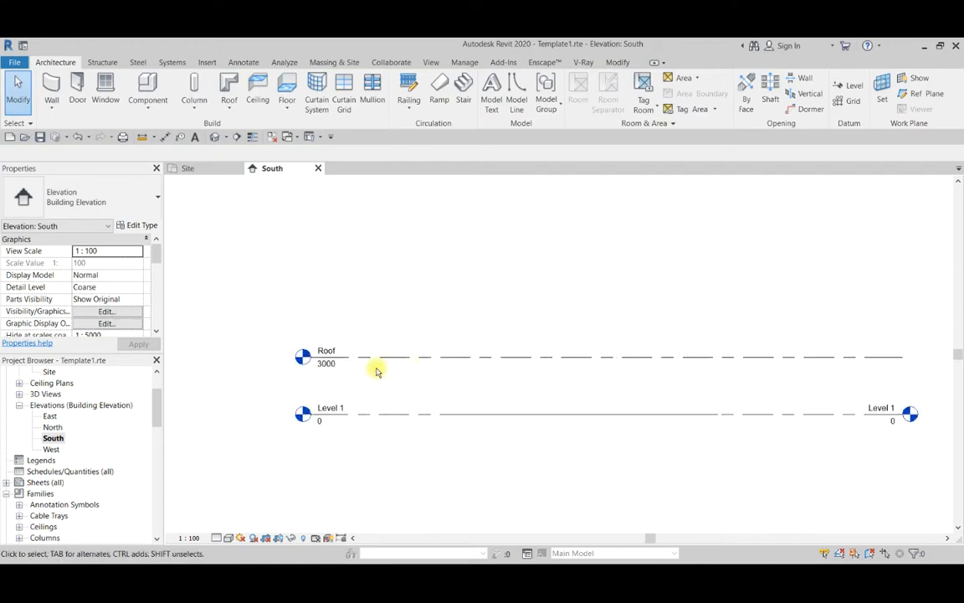
scroll(154, 410, "up", 2)
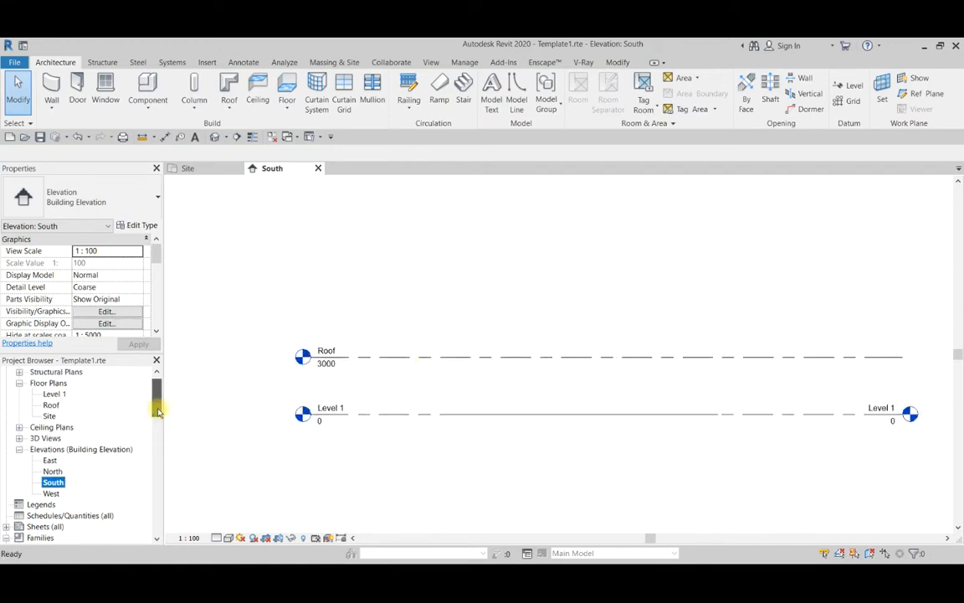
scroll(352, 353, "up", 4)
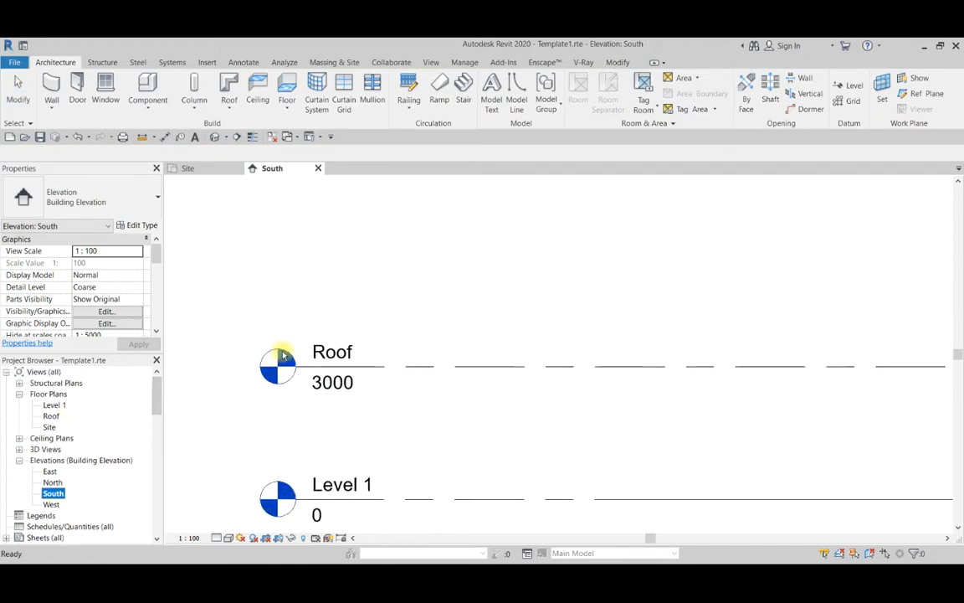
scroll(360, 360, "down", 2)
scroll(343, 376, "up", 1)
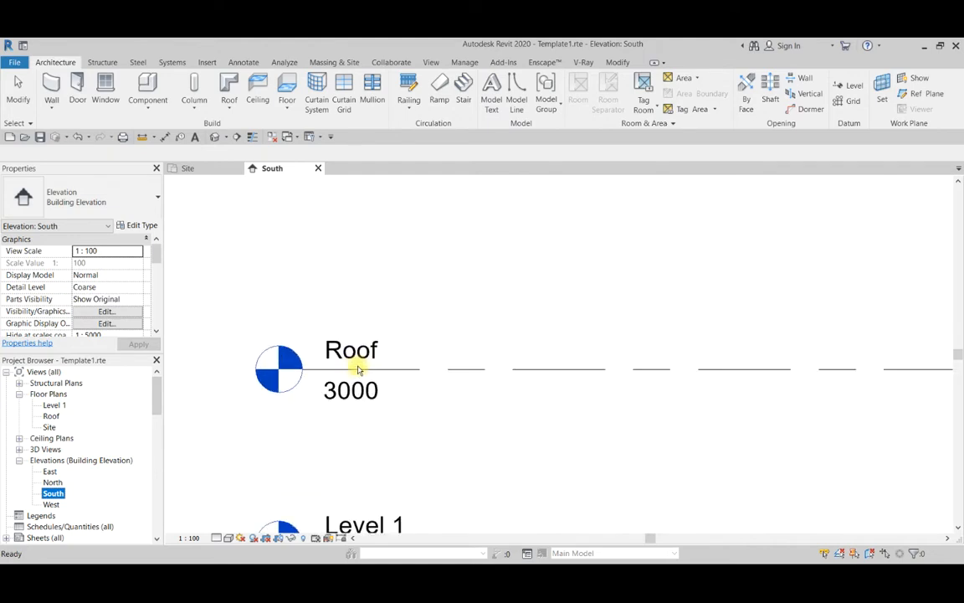
scroll(357, 369, "down", 1)
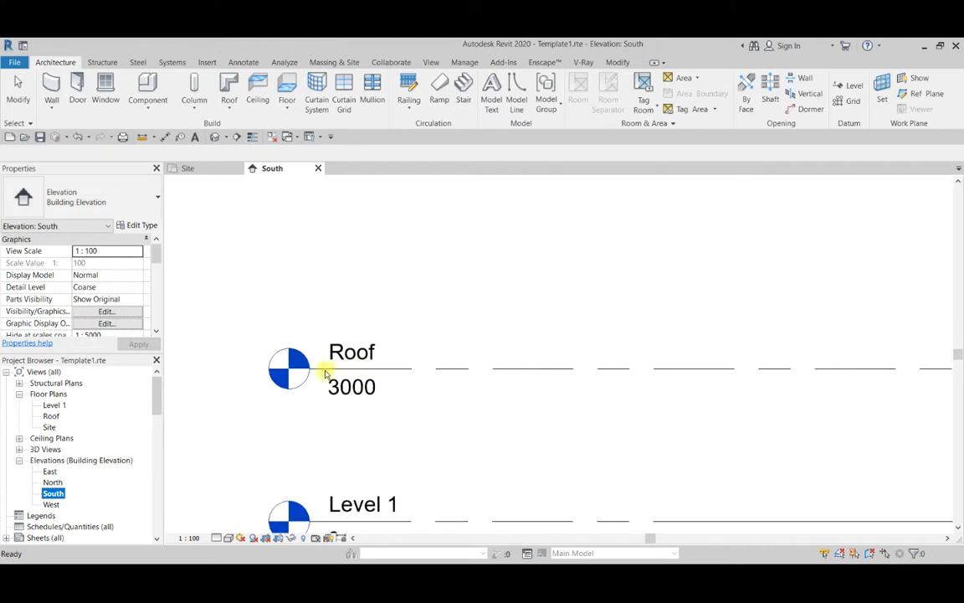
scroll(400, 347, "down", 3)
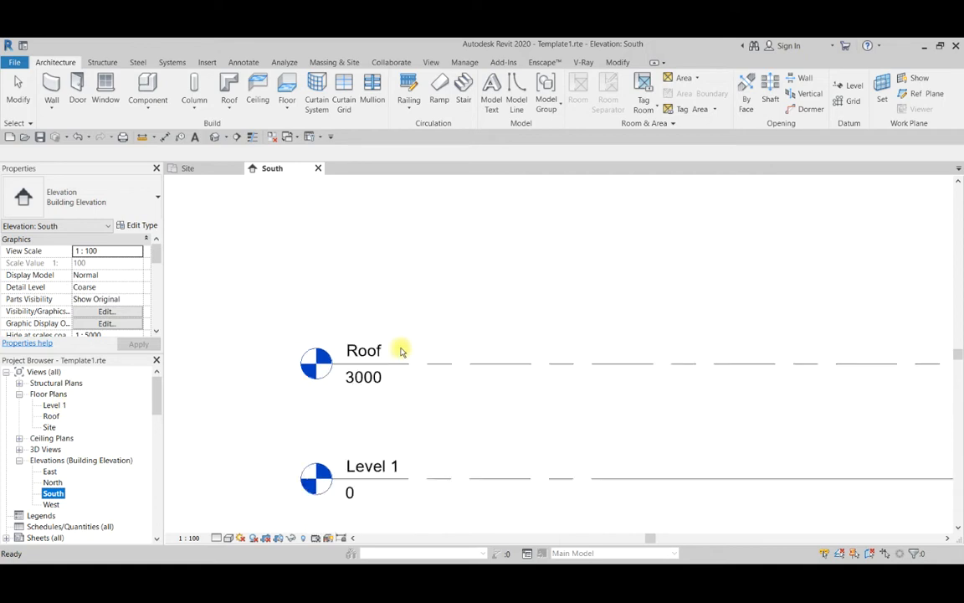
Rename Level 1 as Ground floor and rename its corresponding views to match.
scroll(391, 440, "up", 3)
left_click(375, 439)
left_click(372, 438)
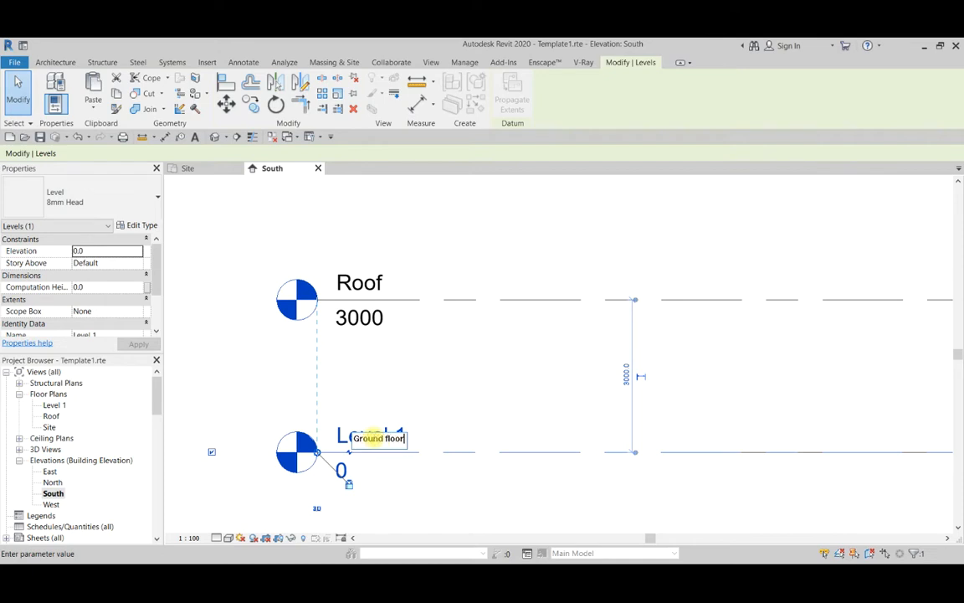
left_click(372, 351)
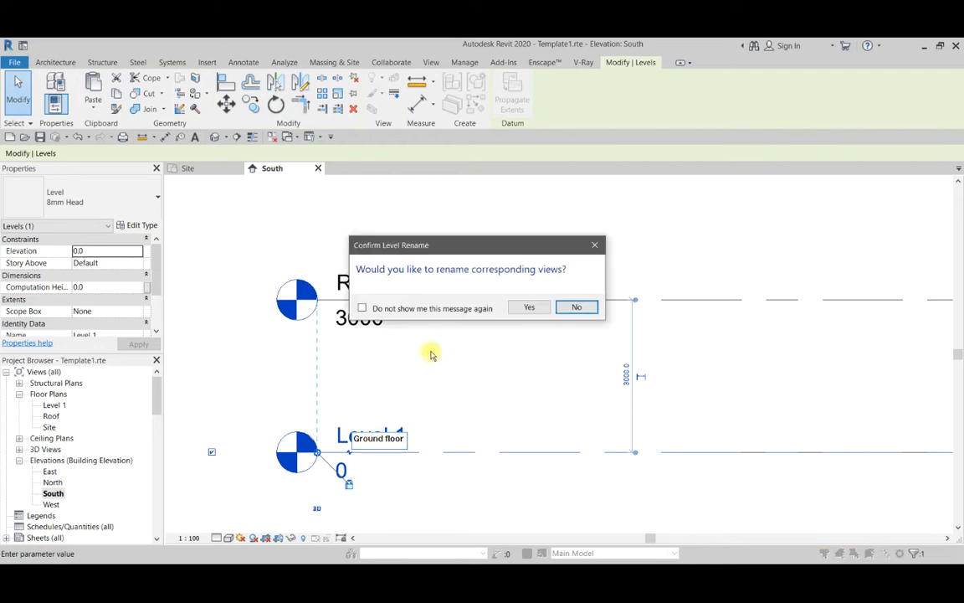
left_click(528, 307)
Open the Ground floor plan view.
left_click(60, 406)
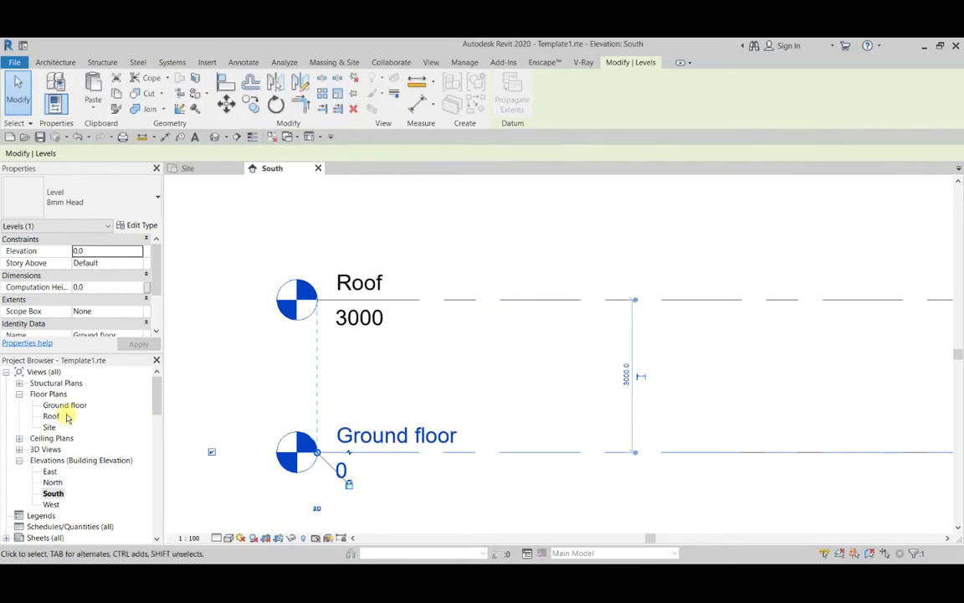
scroll(293, 384, "down", 3)
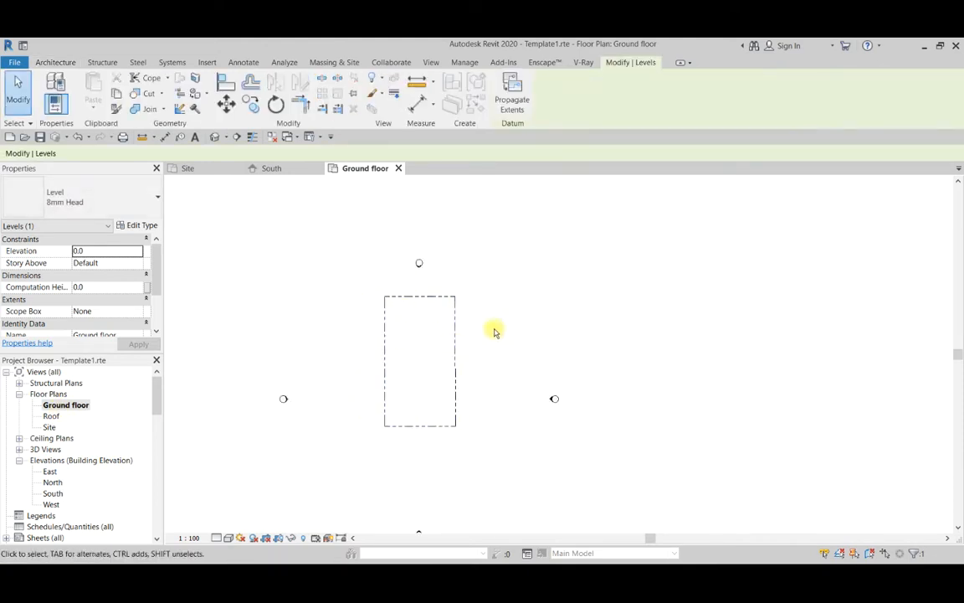
scroll(452, 344, "up", 2)
Delete the rectangular property line from the ground floor plan.
left_click(456, 347)
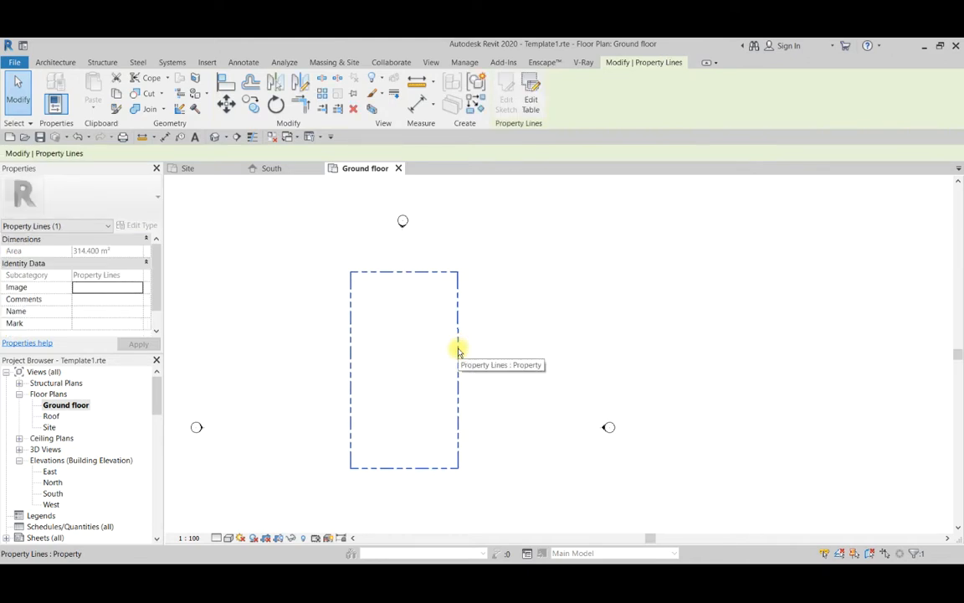
key("Delete")
scroll(483, 345, "down", 2)
scroll(412, 371, "up", 1)
scroll(393, 359, "up", 2)
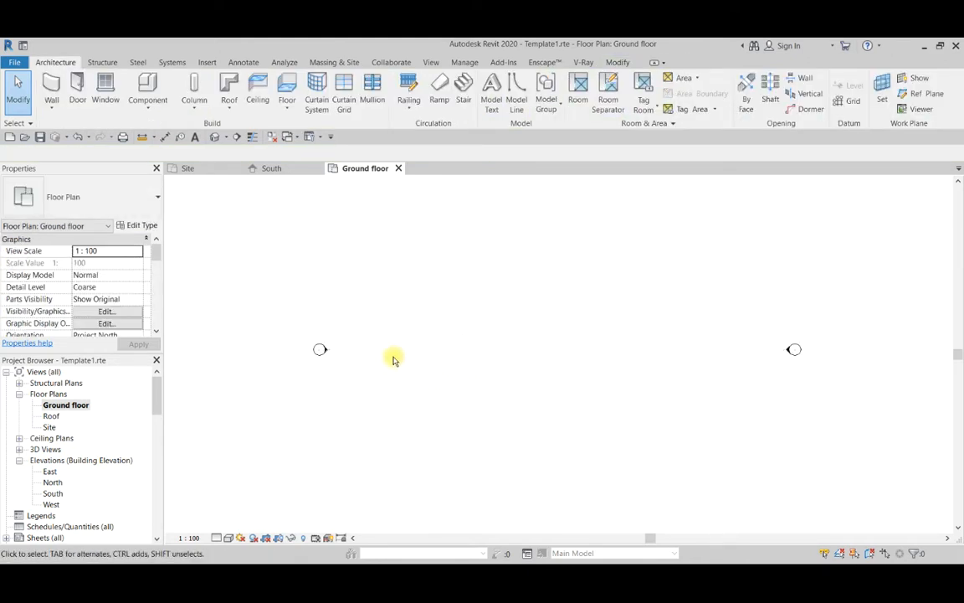
Start a Generic - 200mm basic wall on the Ground floor with its top constraint set to Up to level: Roof.
scroll(393, 359, "down", 2)
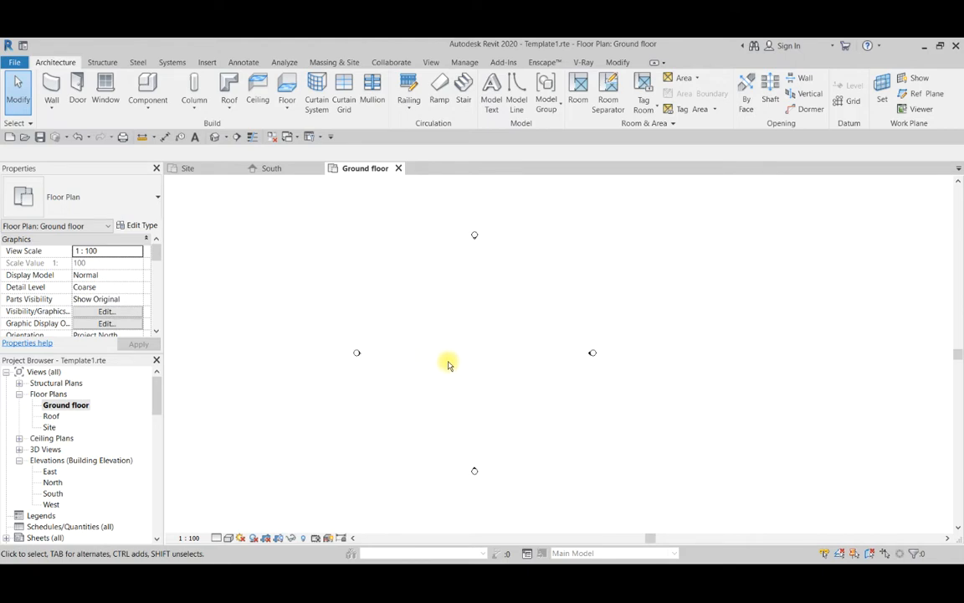
scroll(393, 352, "down", 2)
scroll(398, 355, "up", 2)
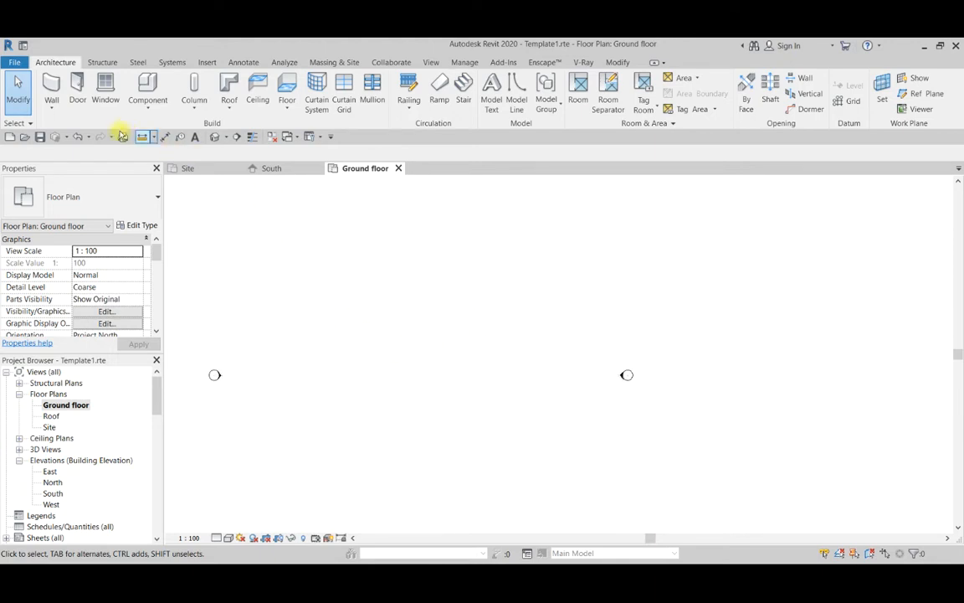
left_click(47, 87)
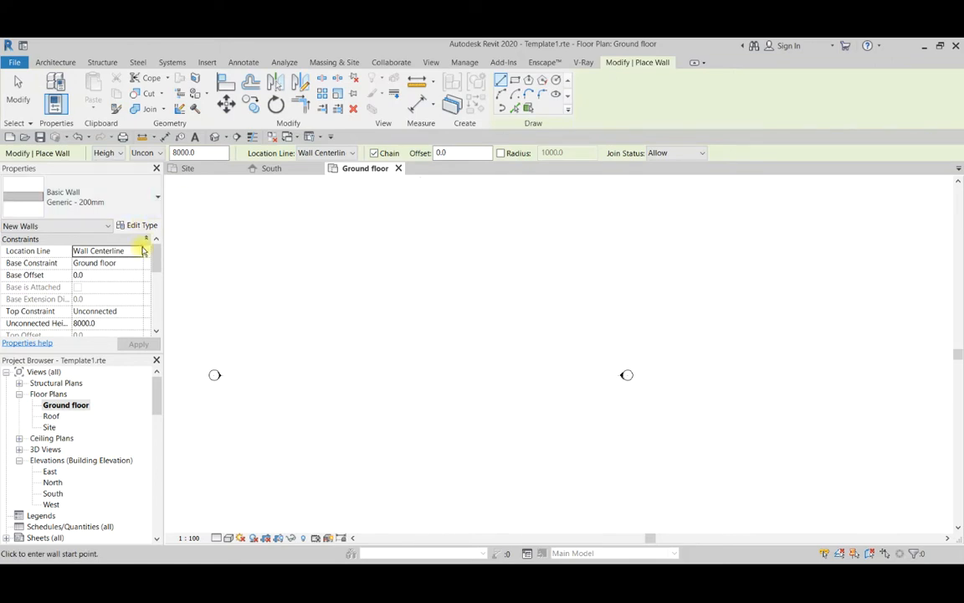
left_click(135, 312)
left_click(113, 343)
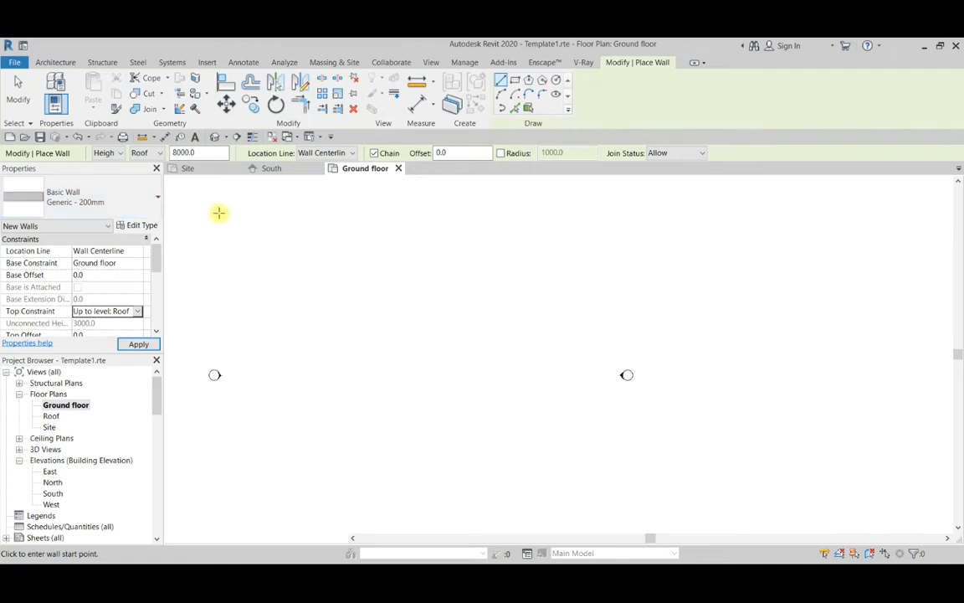
scroll(408, 349, "down", 2)
scroll(415, 348, "up", 3)
scroll(423, 377, "down", 2)
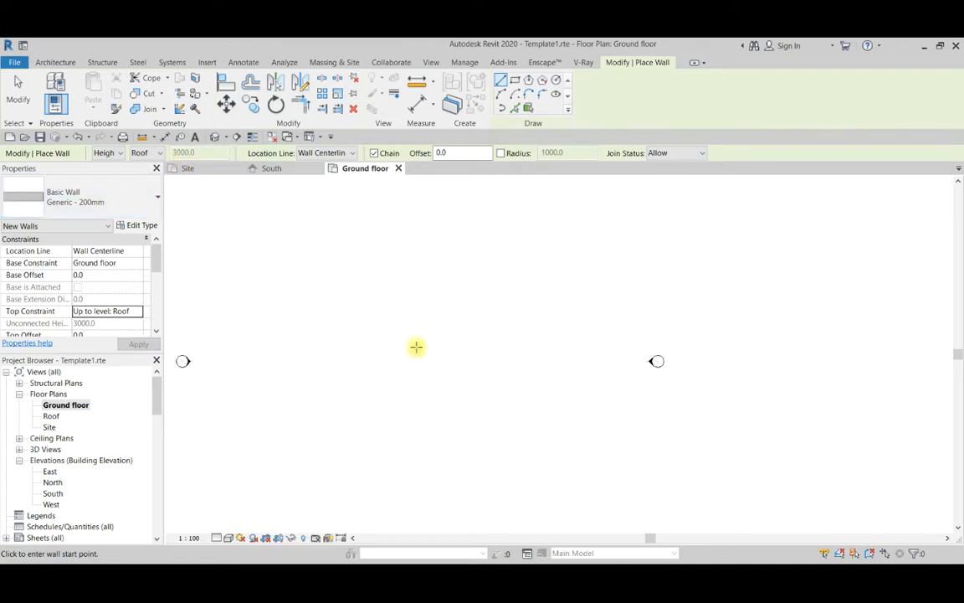
Draw a closed L-shaped loop of six walls in the ground floor plan, with the lower wall about 8300 mm long.
left_click(350, 318)
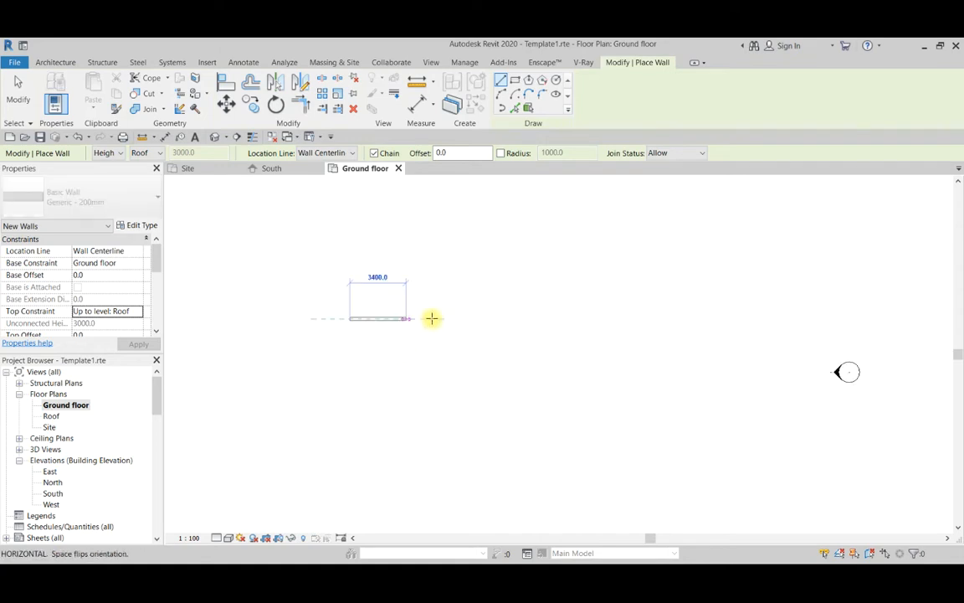
left_click(452, 318)
left_click(475, 405)
left_click(486, 403)
left_click(404, 483)
left_click(348, 475)
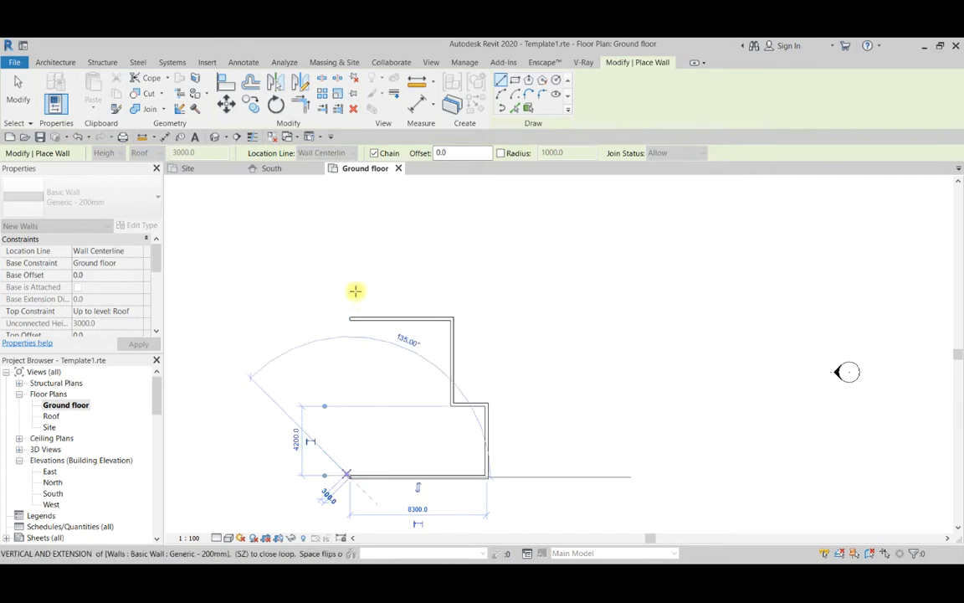
left_click(350, 318)
key("Escape")
key("Escape")
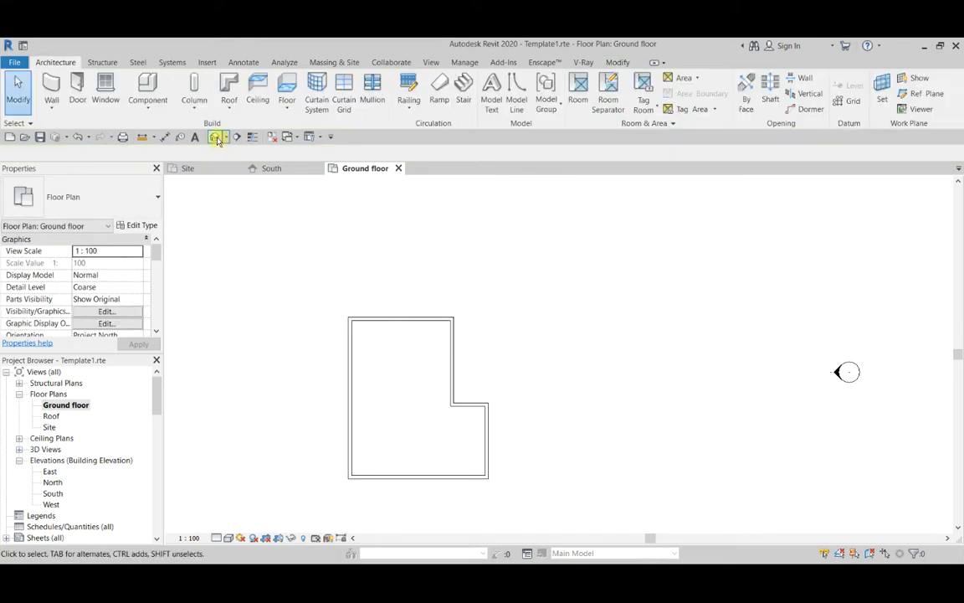
Delete the rectangular topography surface beneath the walls in the 3D view.
left_click(217, 139)
scroll(517, 355, "down", 1)
scroll(516, 356, "up", 3)
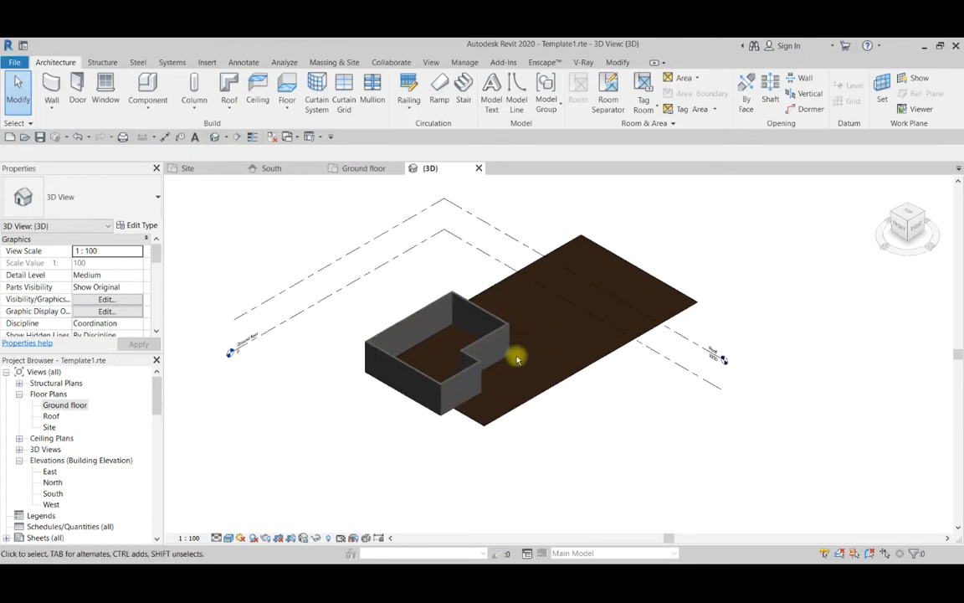
scroll(377, 397, "down", 2)
scroll(465, 321, "up", 2)
scroll(397, 290, "down", 2)
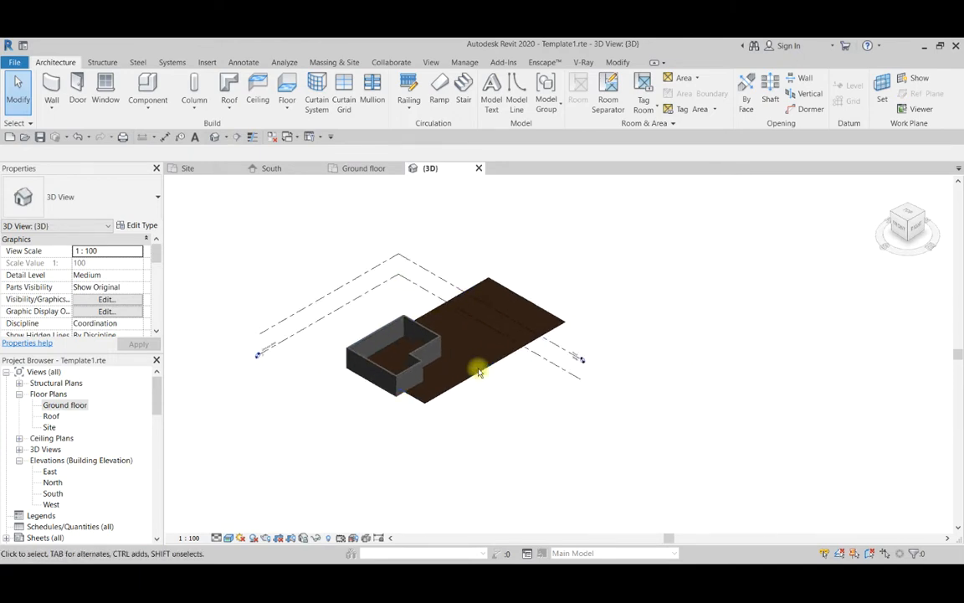
scroll(484, 370, "up", 2)
left_click(490, 373)
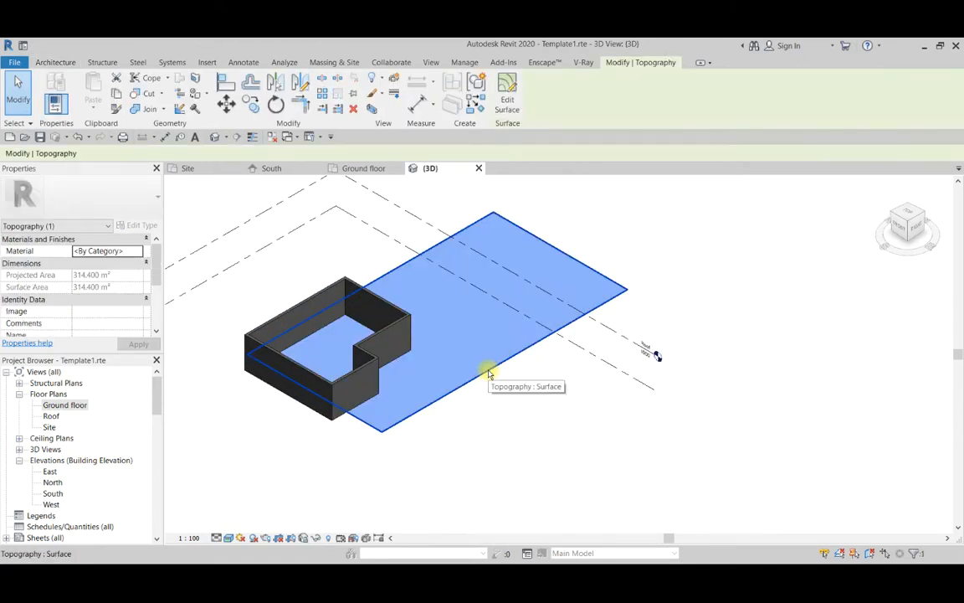
scroll(490, 373, "down", 2)
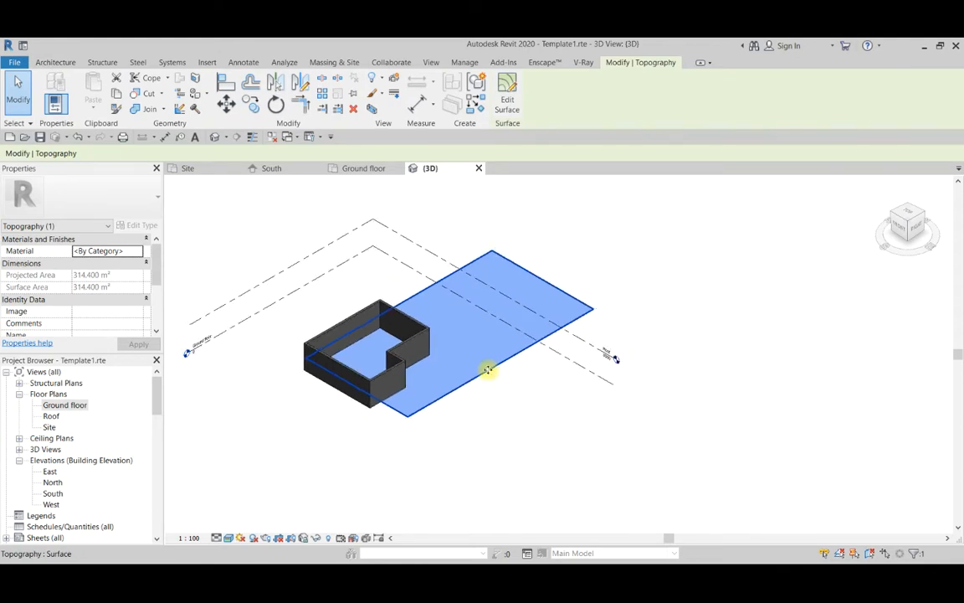
key("Delete")
scroll(502, 352, "down", 1)
scroll(448, 366, "up", 4)
scroll(448, 366, "down", 4)
scroll(336, 294, "up", 3)
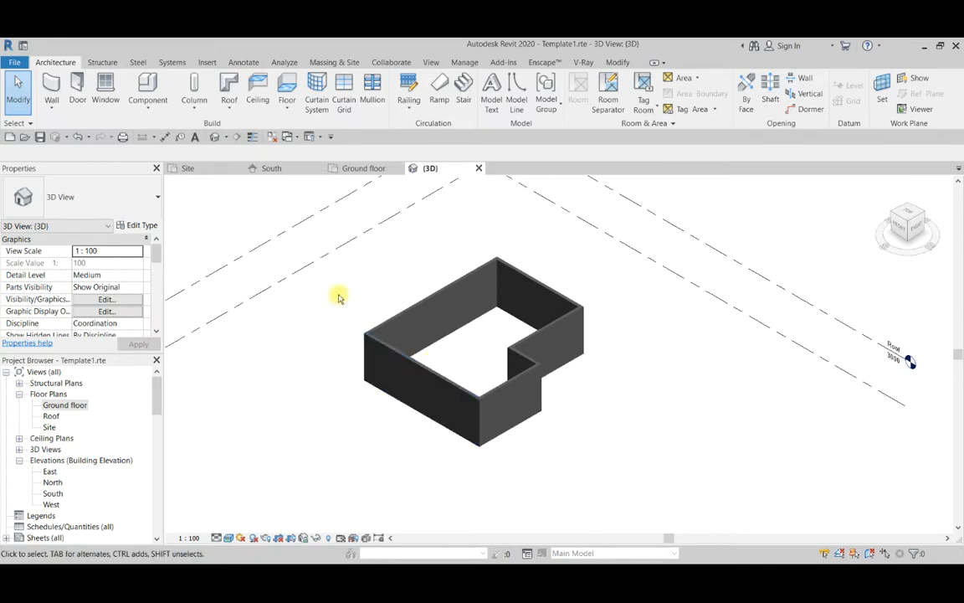
Compare the Ground floor and Roof plan views for the visibility of the walls, ending in the Roof plan.
double_click(75, 407)
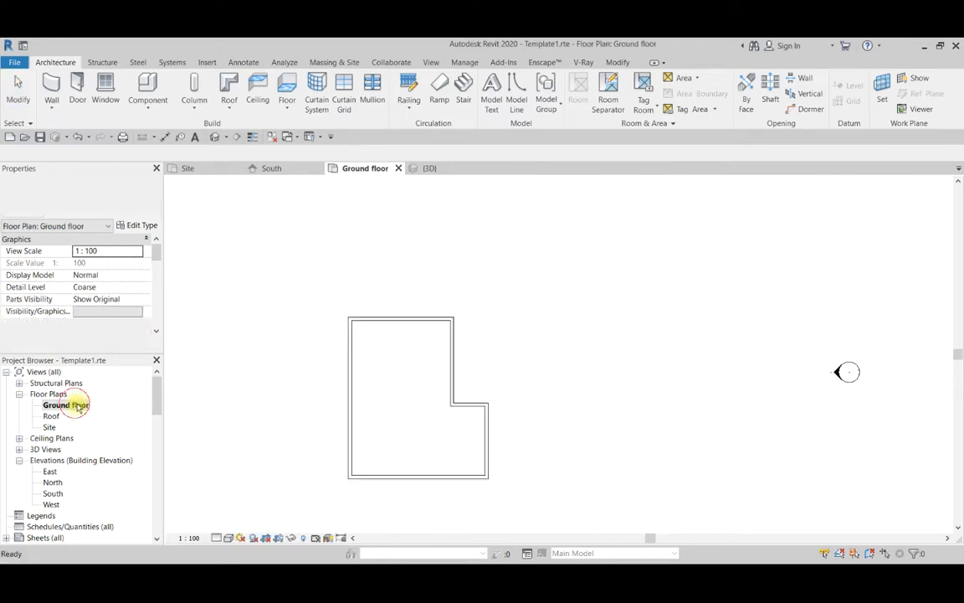
scroll(450, 409, "down", 3)
scroll(345, 382, "up", 3)
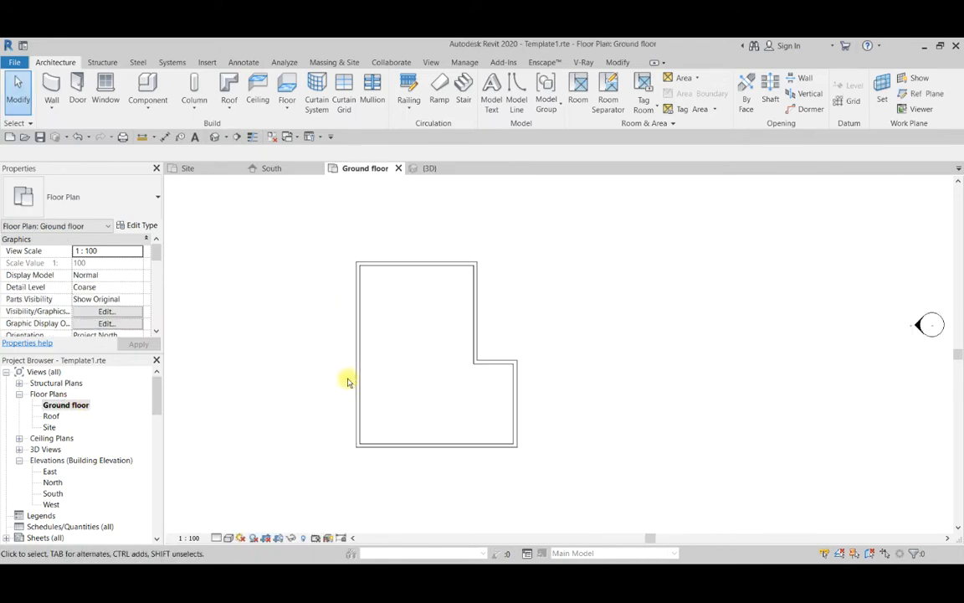
scroll(303, 317, "down", 2)
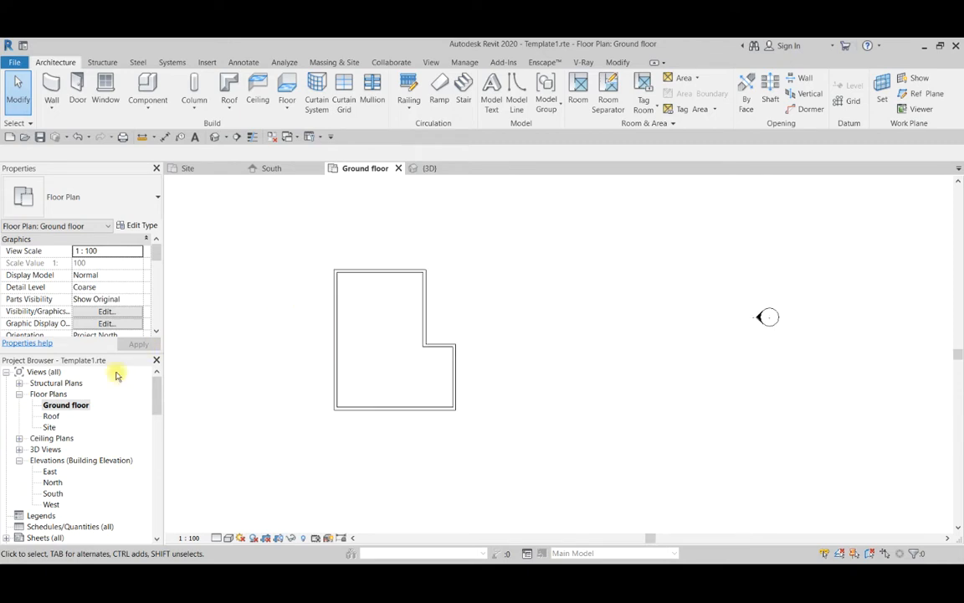
double_click(53, 416)
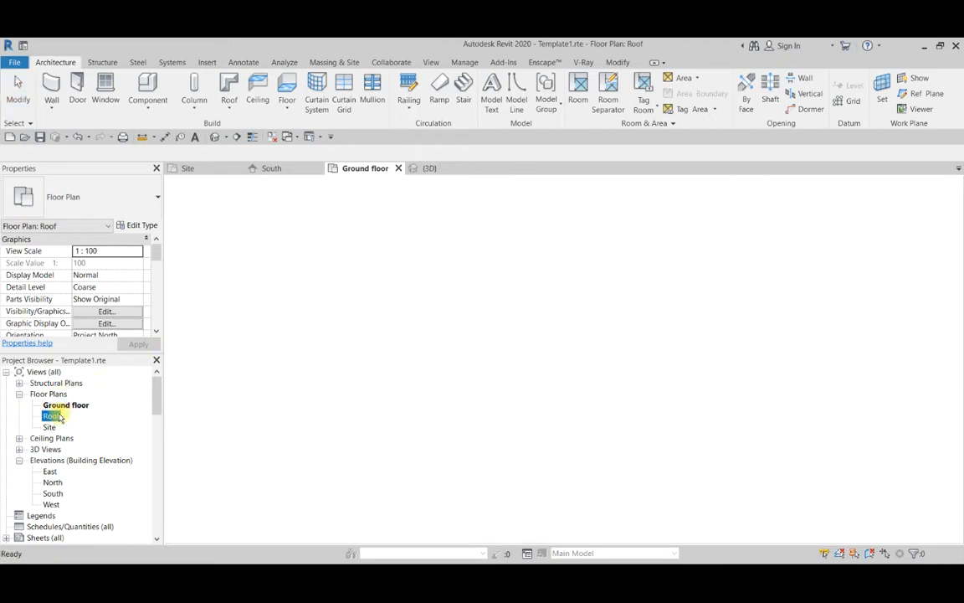
scroll(474, 318, "down", 3)
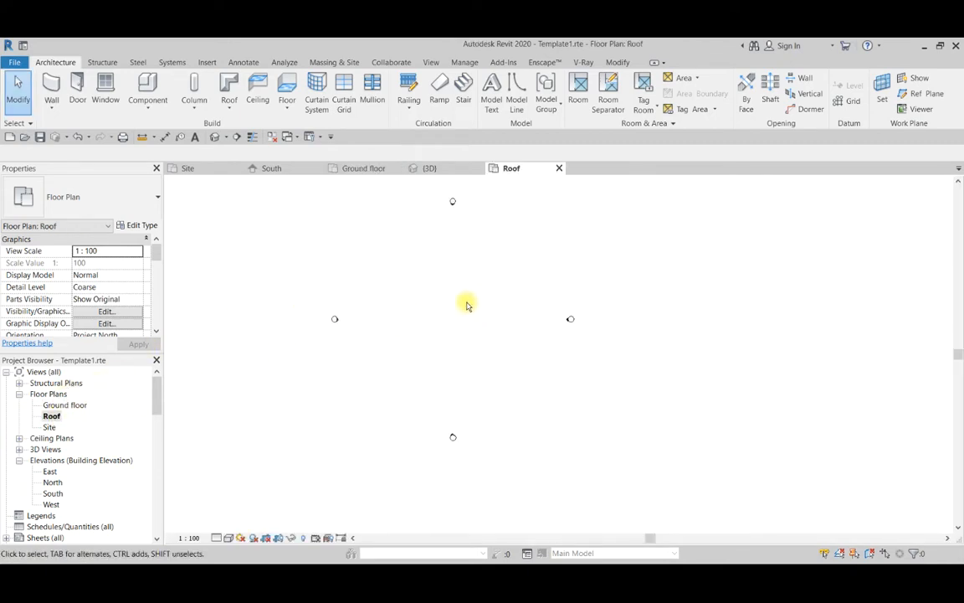
scroll(465, 326, "down", 1)
scroll(403, 274, "up", 2)
scroll(403, 274, "down", 2)
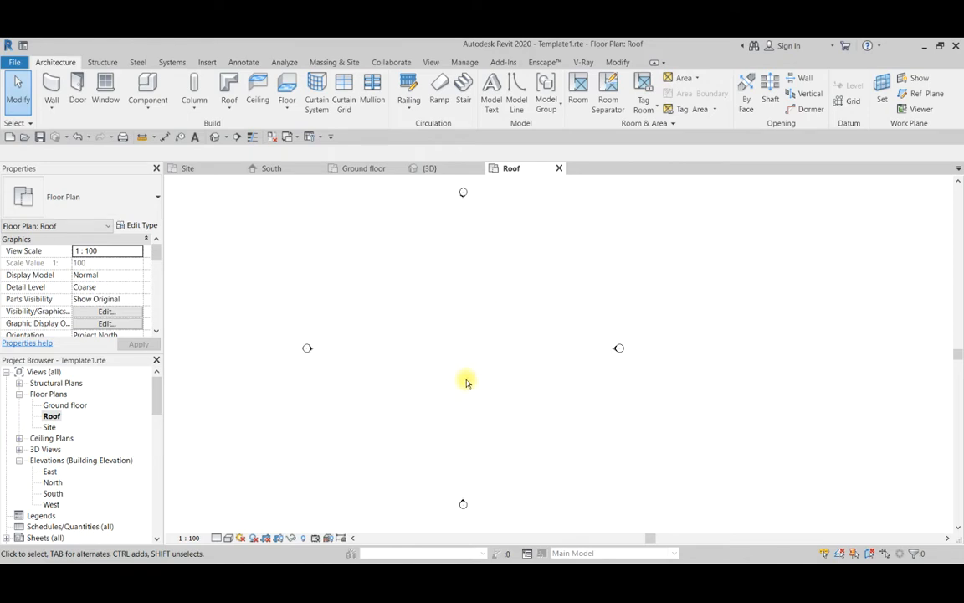
double_click(72, 406)
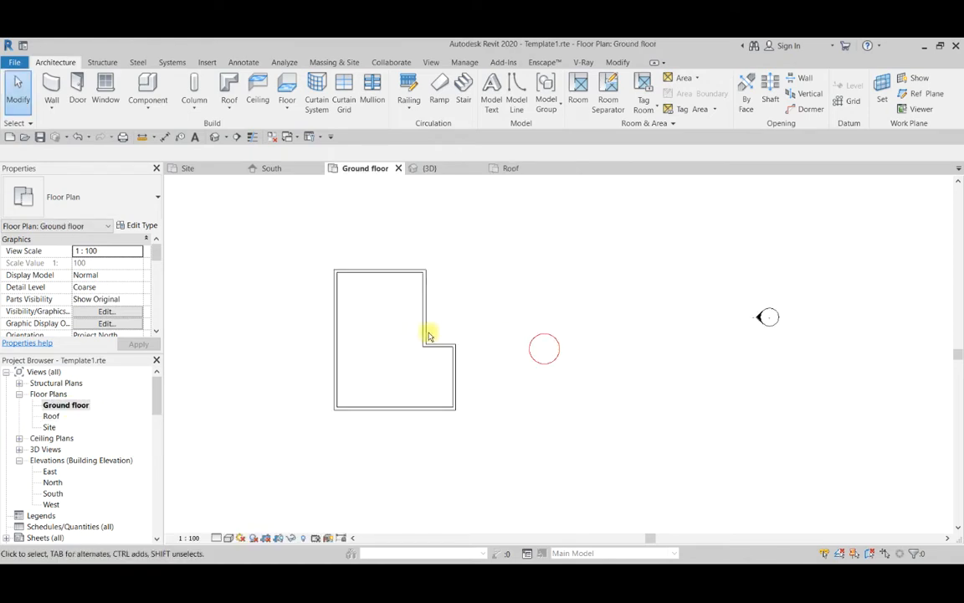
scroll(430, 333, "down", 1)
double_click(51, 416)
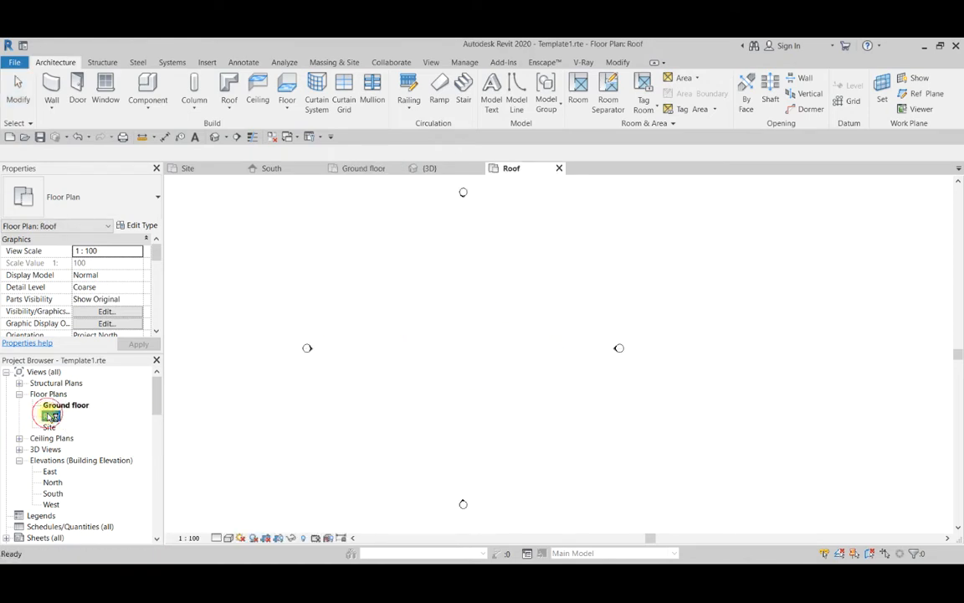
scroll(484, 311, "down", 2)
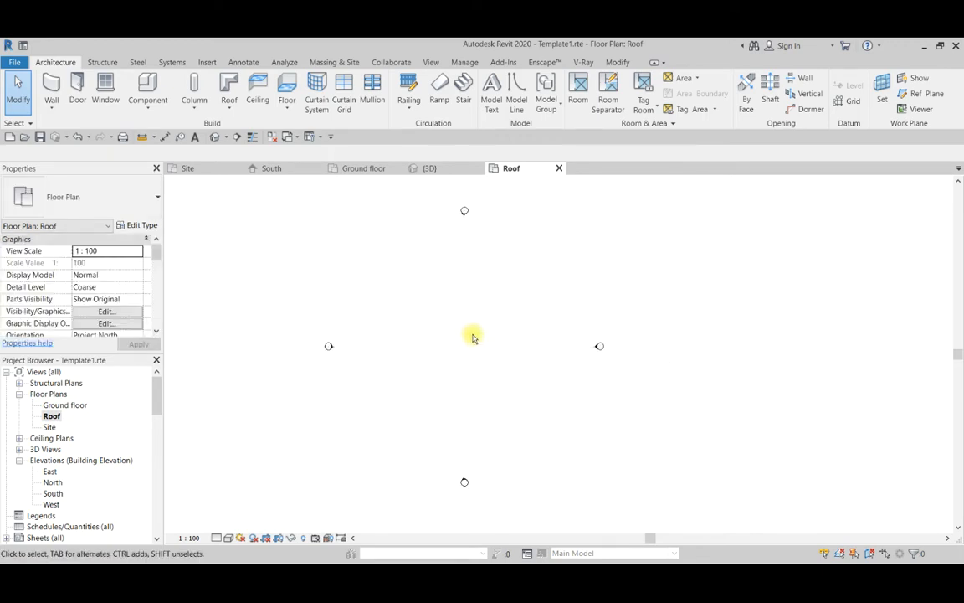
key("v")
key("r")
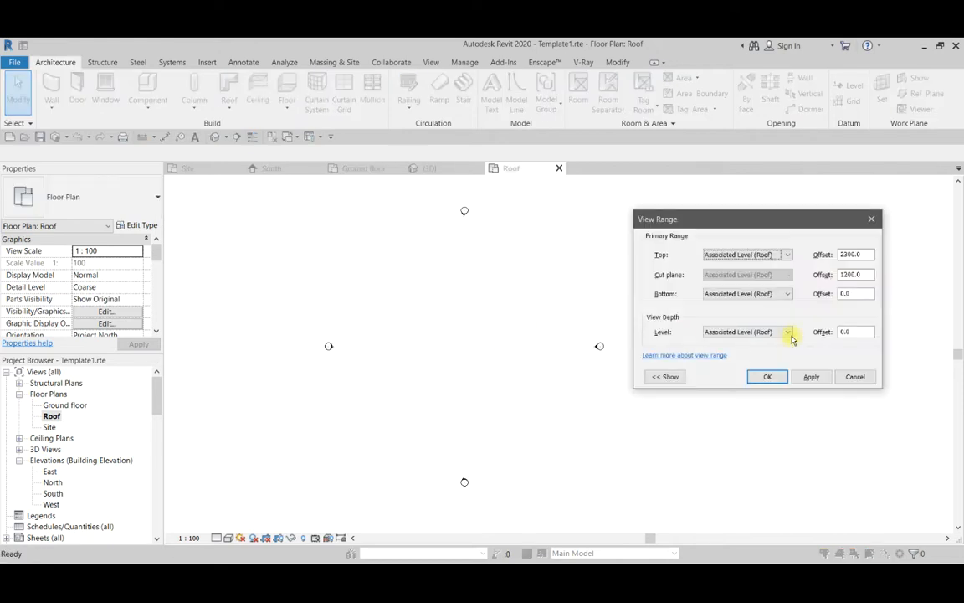
left_click(854, 376)
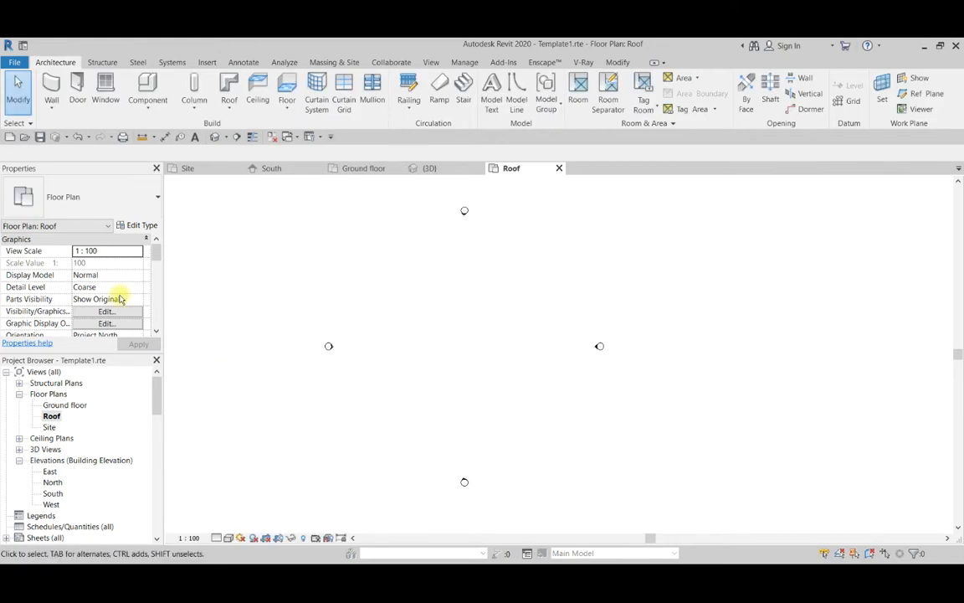
Set both the Bottom offset and the View Depth offset in the Roof plan's view range to -600.
scroll(122, 297, "down", 5)
scroll(120, 300, "down", 4)
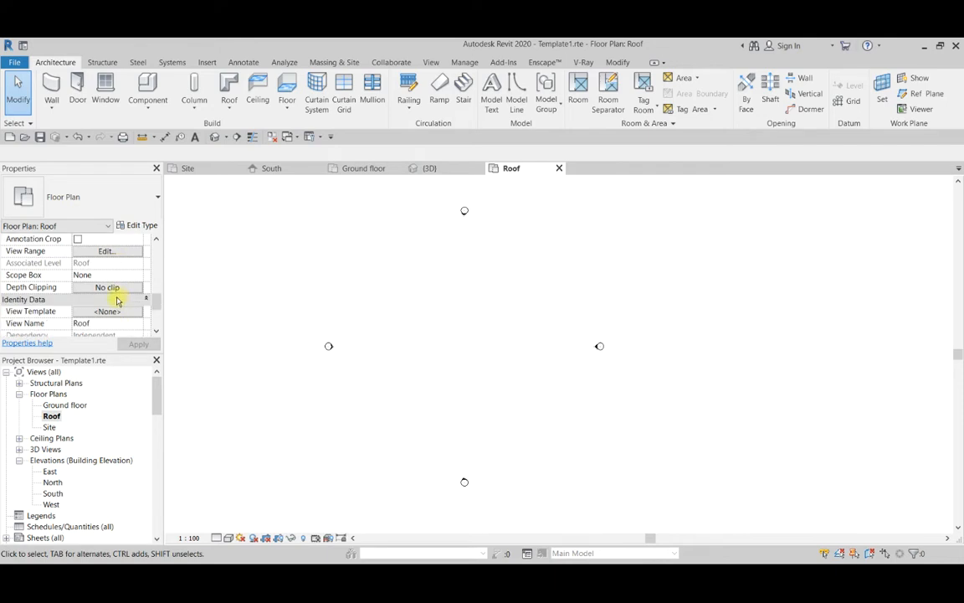
scroll(105, 297, "down", 1)
scroll(105, 297, "up", 5)
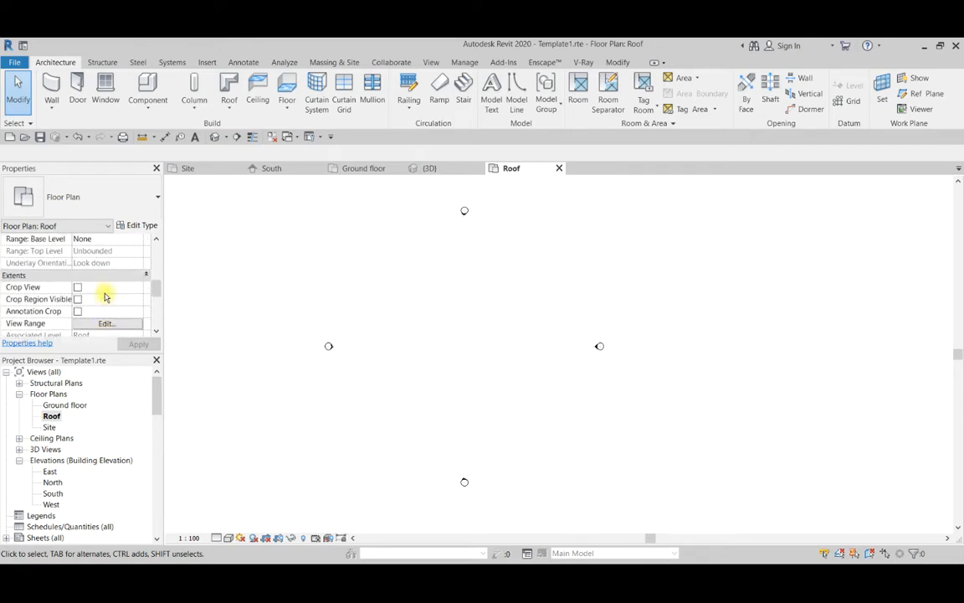
scroll(105, 297, "down", 3)
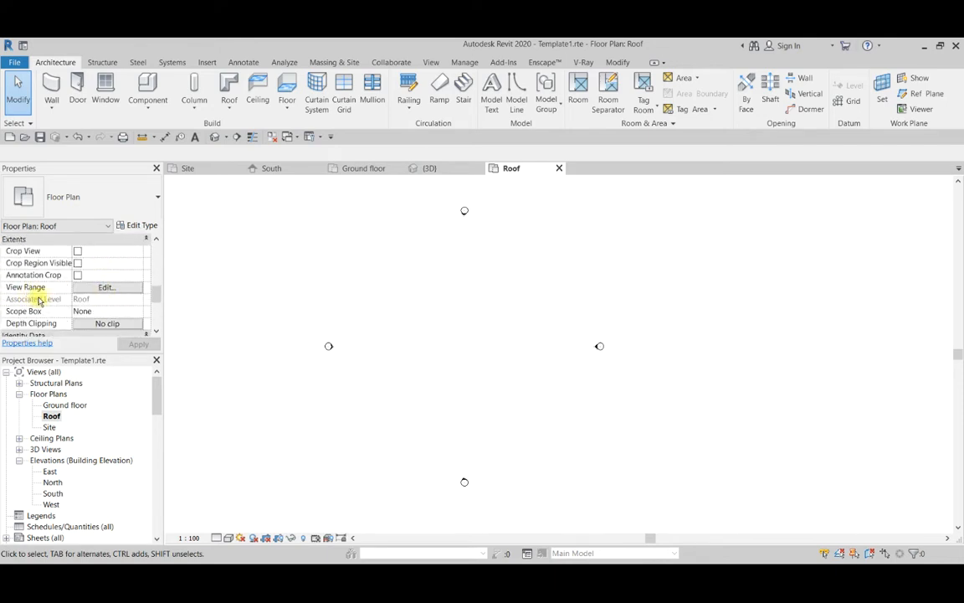
left_click(104, 287)
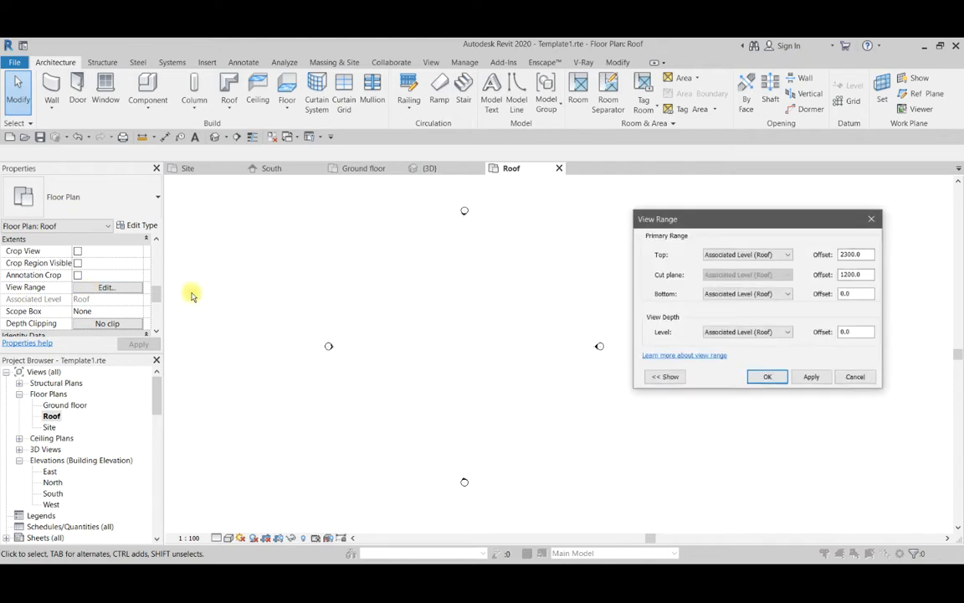
left_click(669, 378)
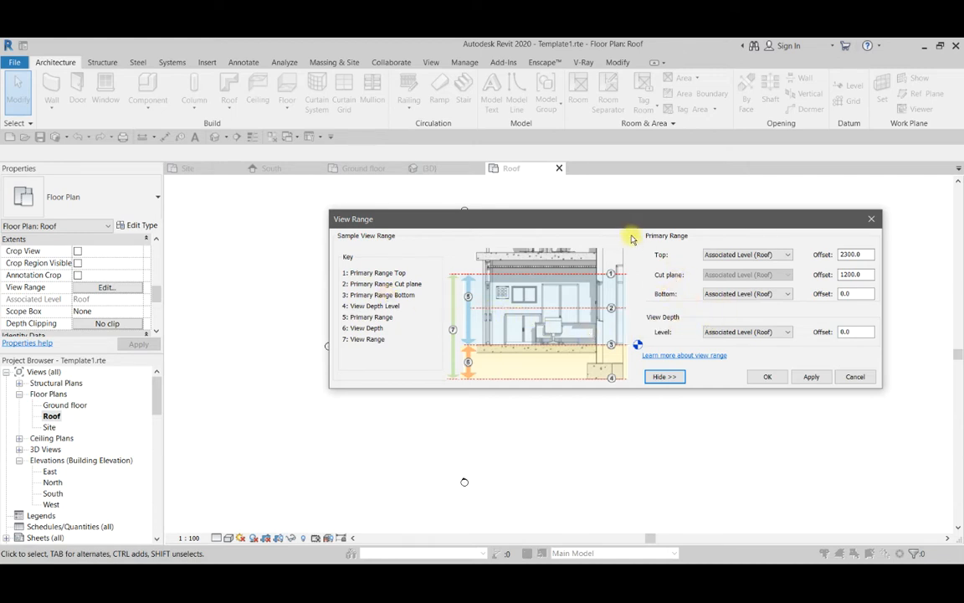
left_click_drag(613, 229, 489, 324)
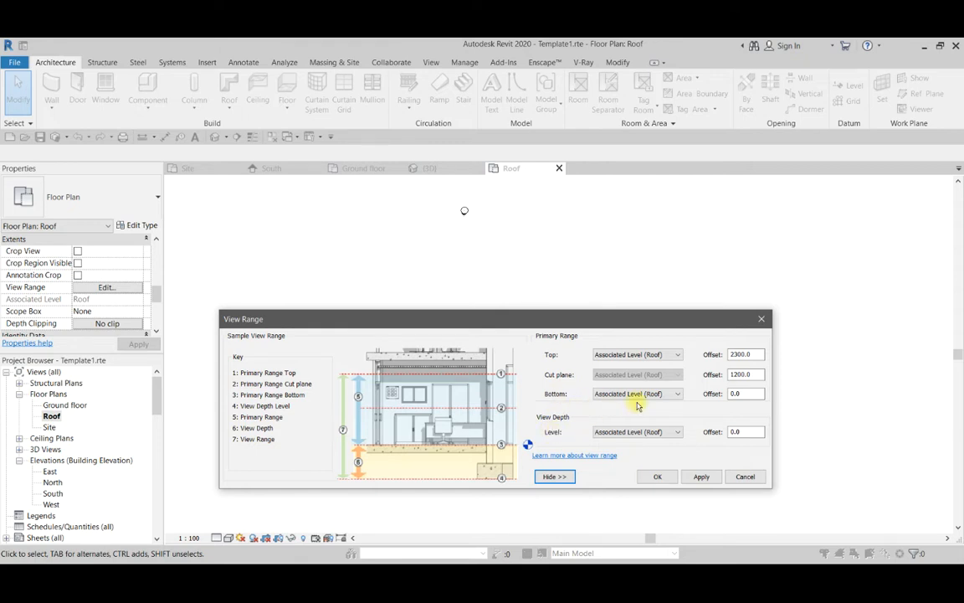
double_click(741, 395)
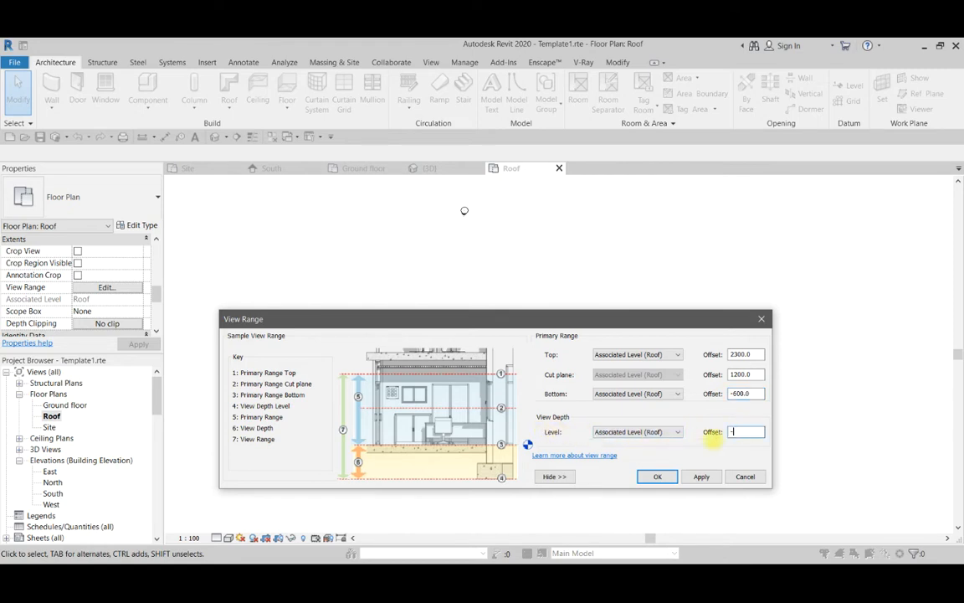
left_click(699, 477)
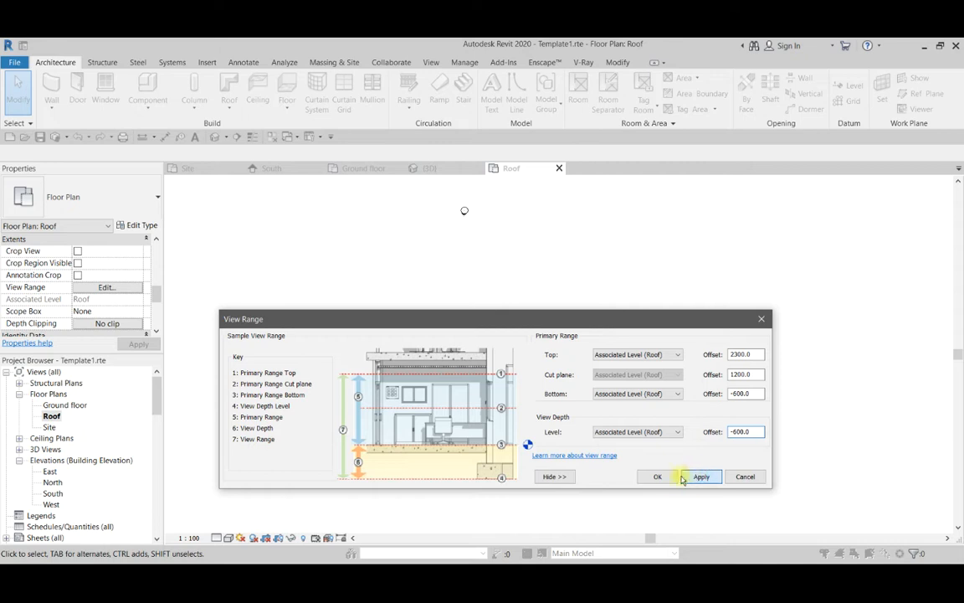
left_click(658, 477)
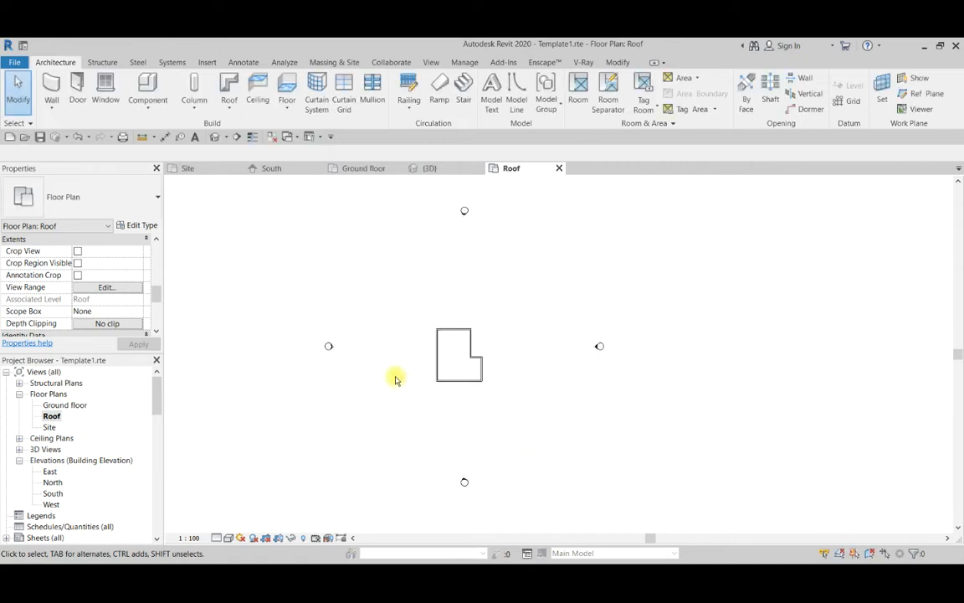
Draw a horizontal building section through the lower part of the L-shaped walls and flip it to look toward the plan's upper side.
scroll(439, 375, "up", 4)
scroll(483, 406, "down", 3)
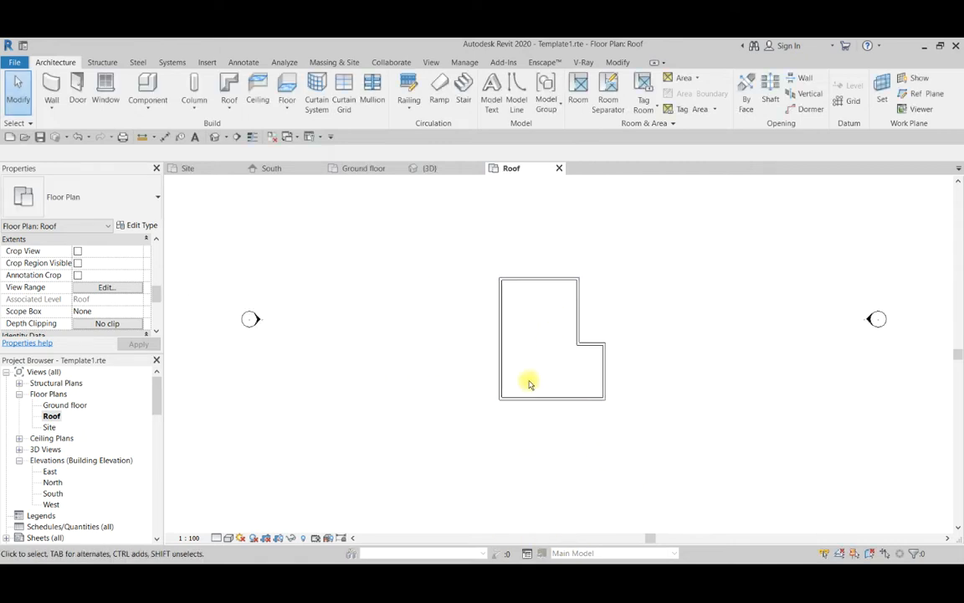
left_click(236, 136)
left_click(662, 356)
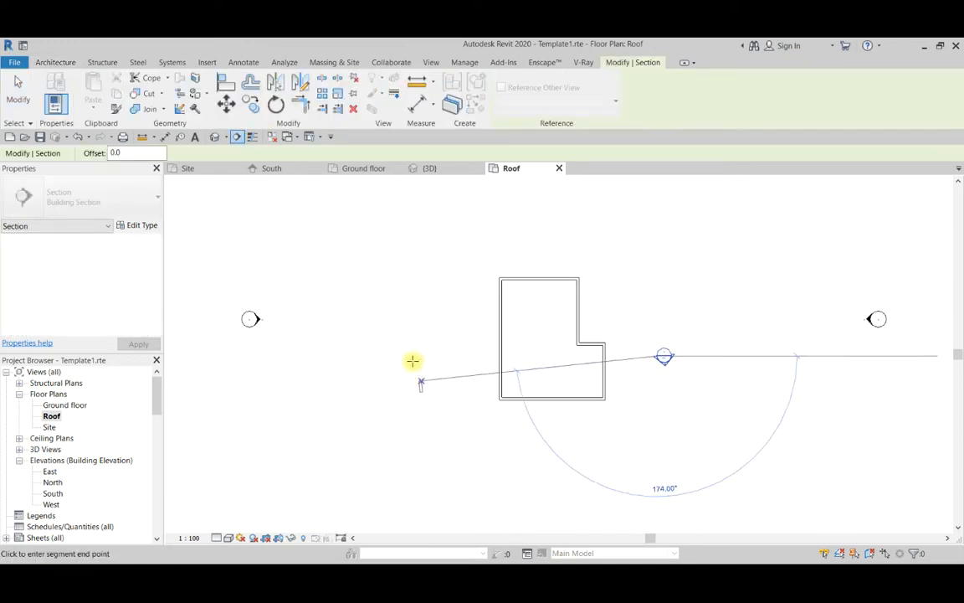
left_click(412, 356)
key("Escape")
left_click(647, 343)
left_click(400, 302)
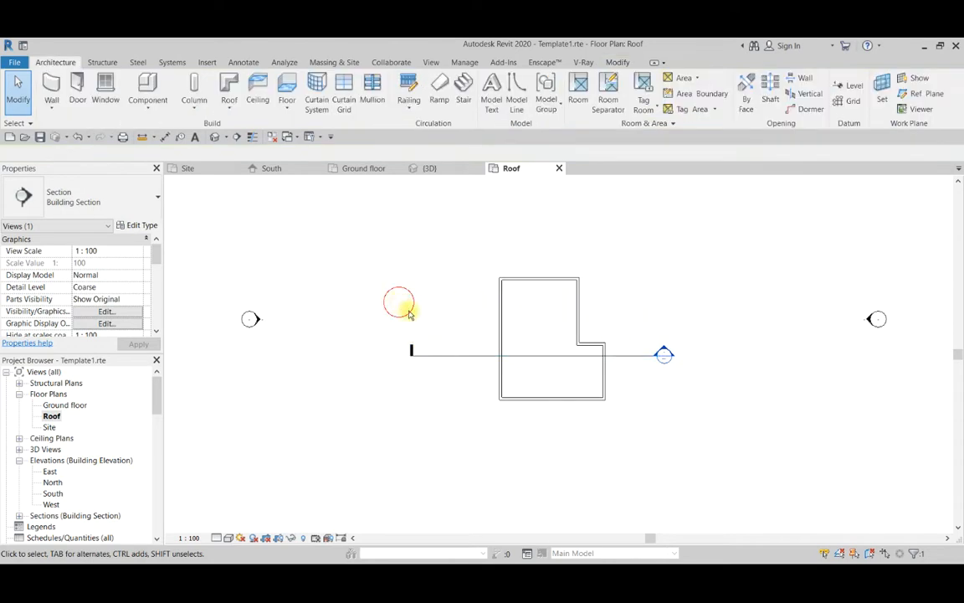
Open the new section view and examine how the walls meet the Roof and Ground floor levels.
double_click(665, 356)
scroll(502, 316, "up", 2)
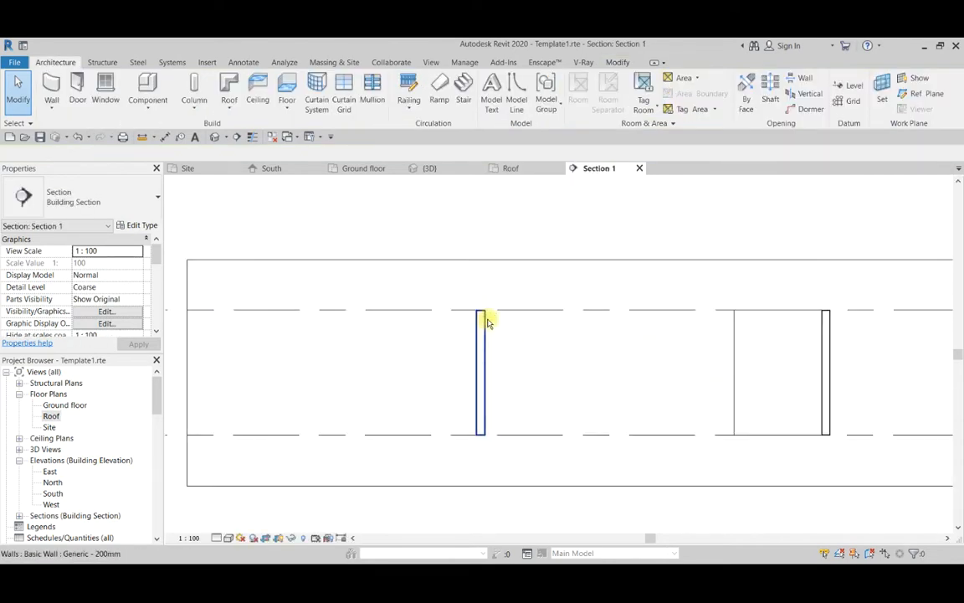
scroll(420, 313, "down", 3)
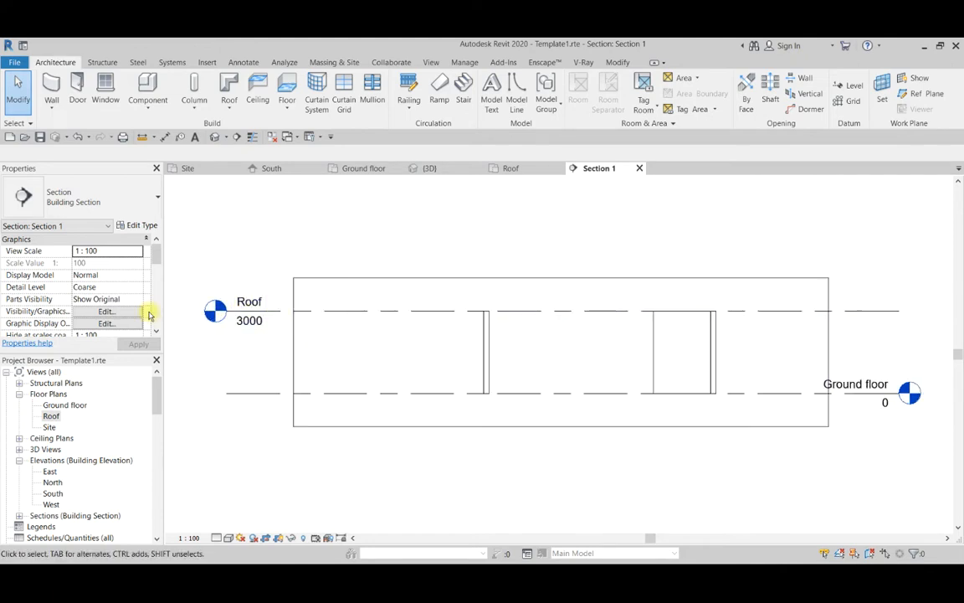
scroll(351, 315, "up", 1)
left_click(212, 324)
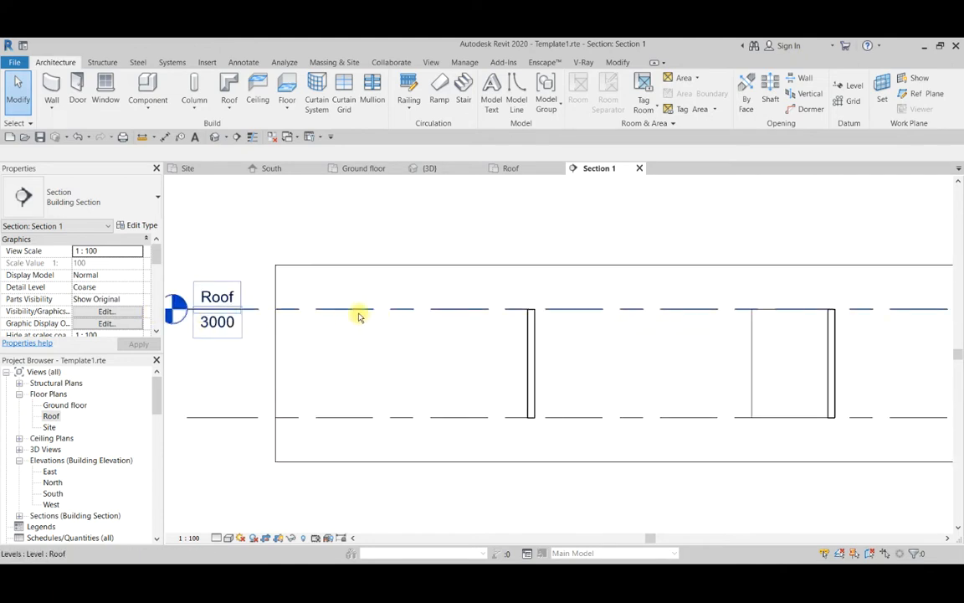
scroll(453, 314, "down", 2)
scroll(491, 330, "up", 2)
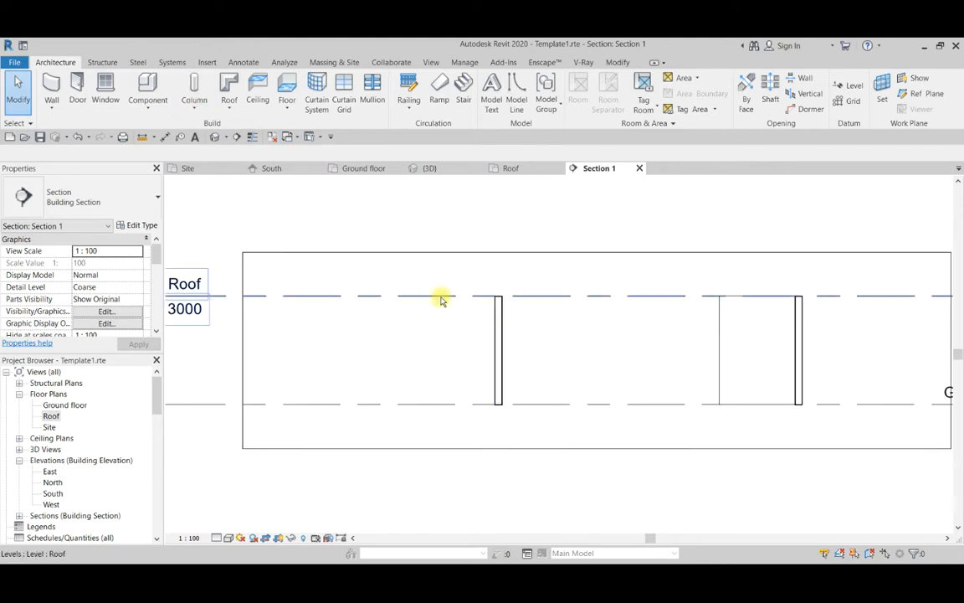
Draw a 600 mm vertical detail line down from the Roof level, just inside the wall nearest the Roof label.
scroll(494, 314, "up", 2)
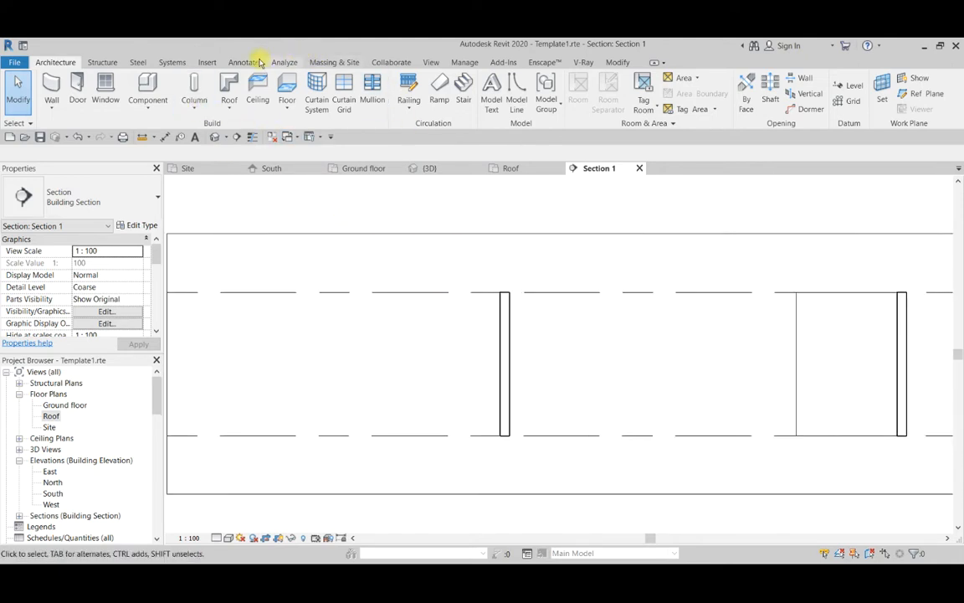
left_click(211, 62)
left_click(243, 63)
left_click(283, 81)
scroll(555, 289, "up", 1)
left_click(559, 291)
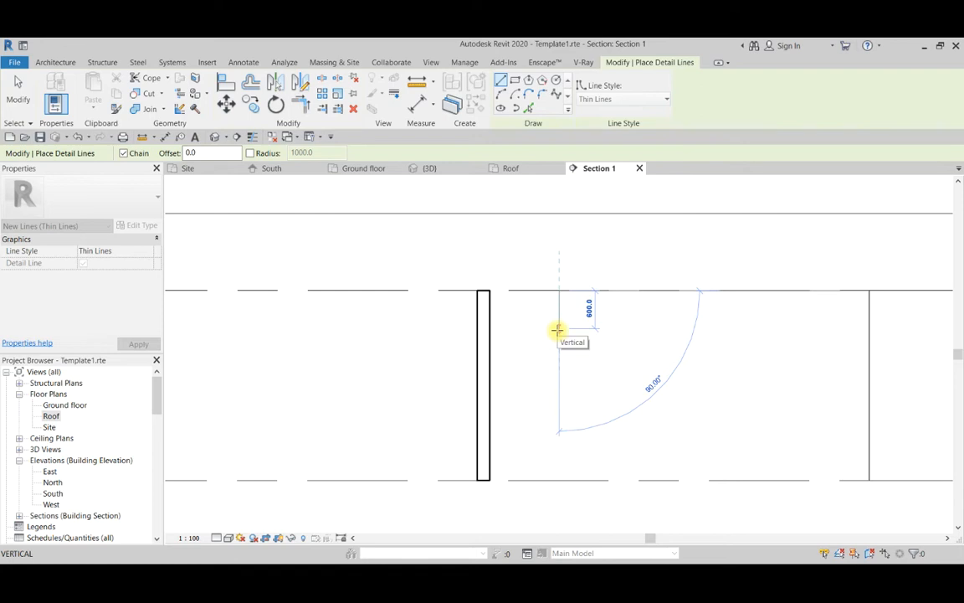
left_click(558, 330)
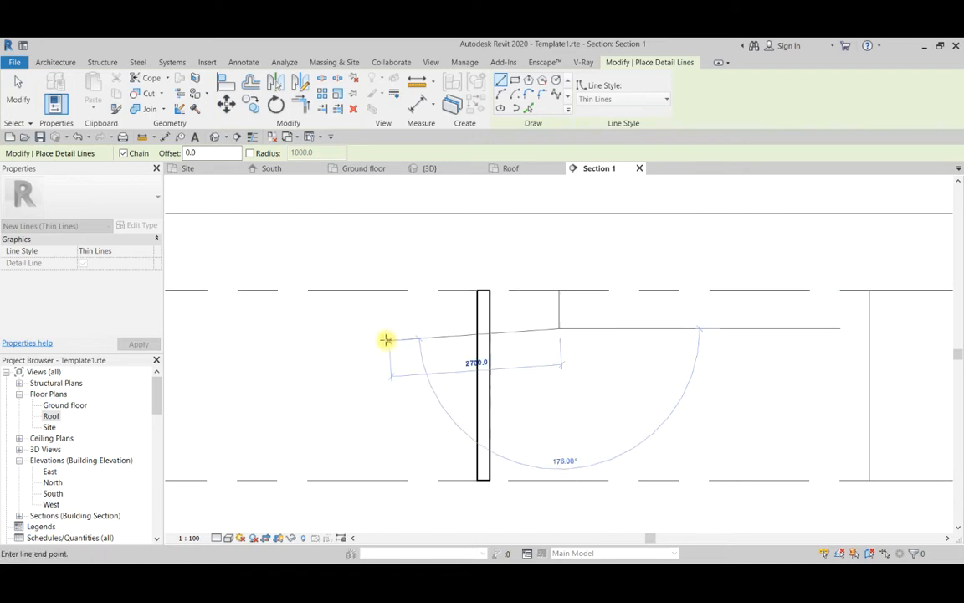
Draw a horizontal detail line about 11700 mm long through the lower end of the vertical line, crossing both cut walls.
scroll(363, 329, "down", 2)
scroll(363, 329, "down", 1)
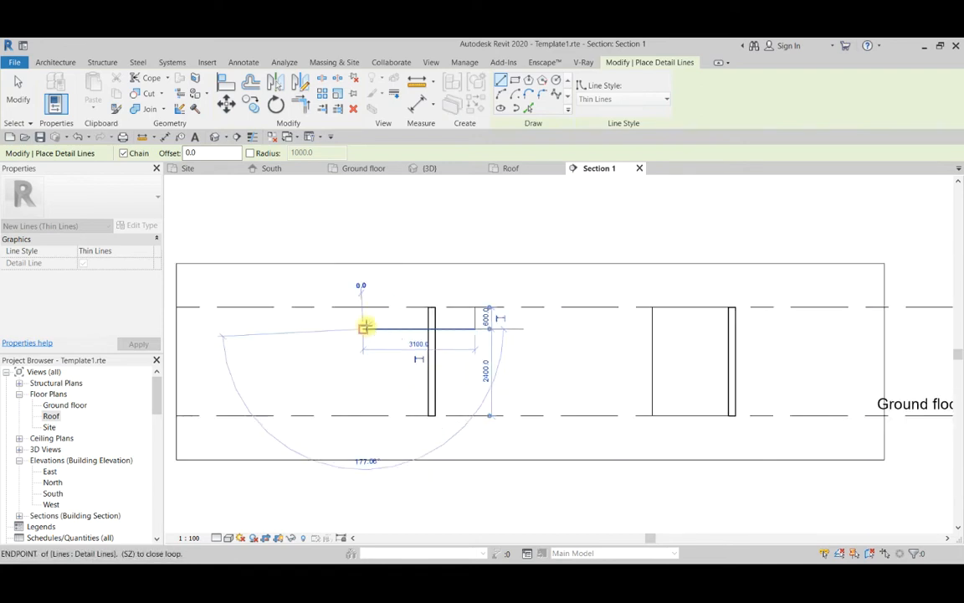
left_click(363, 329)
key("Escape")
key("Escape")
left_click(471, 330)
left_click_drag(471, 329, 786, 328)
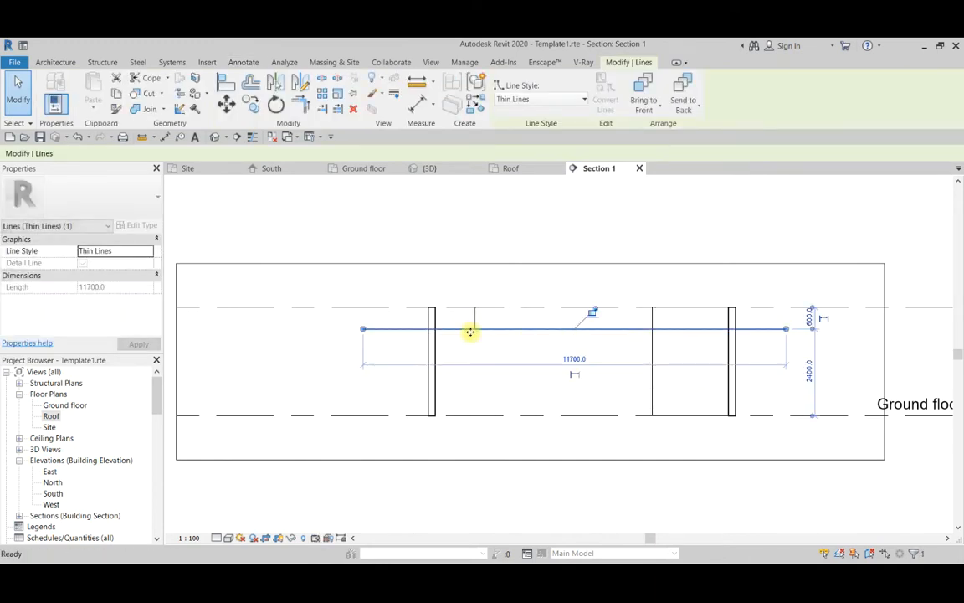
key("Escape")
Delete the short vertical detail line beneath the Roof level.
scroll(474, 327, "up", 3)
left_click_drag(462, 285, 532, 369)
scroll(531, 368, "down", 2)
key("Delete")
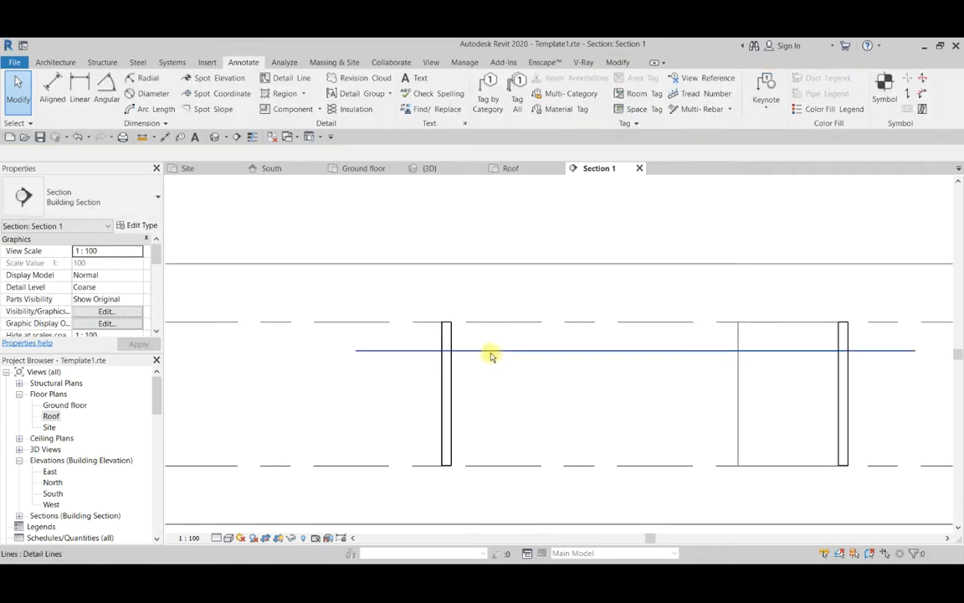
Select the horizontal detail line below the Roof level, compare it with the walls and levels, and delete it.
left_click(524, 350)
scroll(532, 347, "down", 2)
scroll(586, 351, "down", 2)
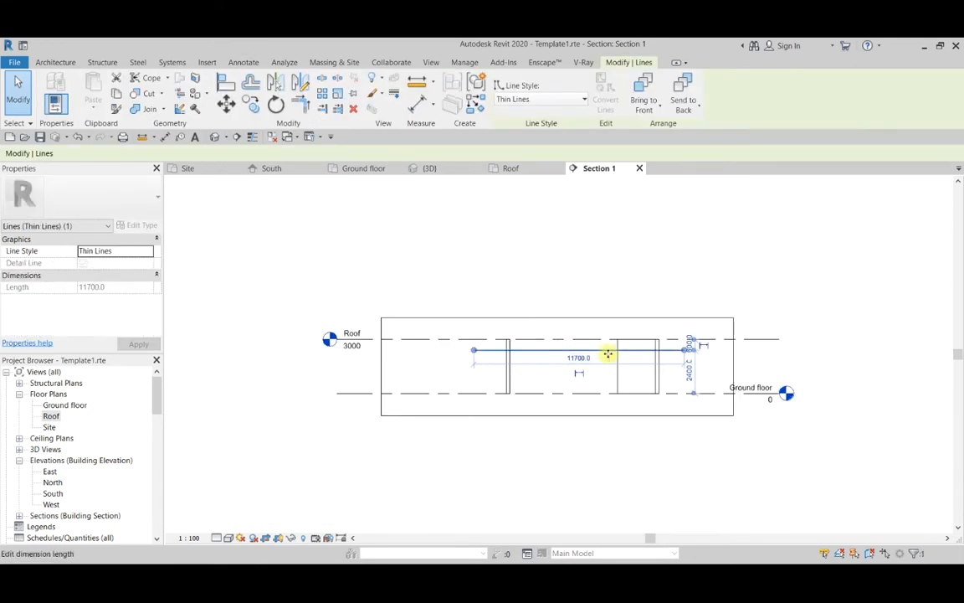
scroll(616, 353, "up", 3)
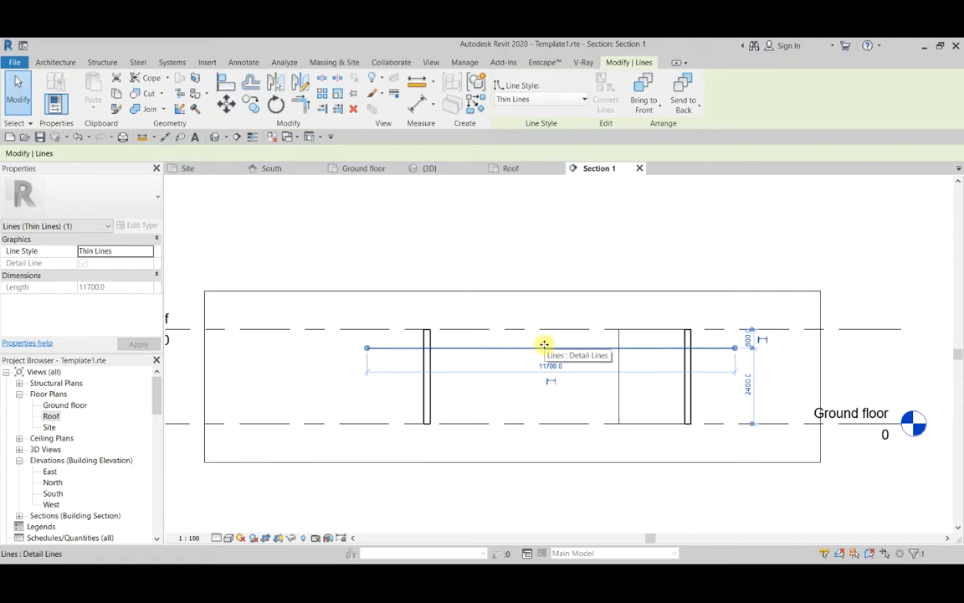
key("Escape")
scroll(546, 342, "down", 2)
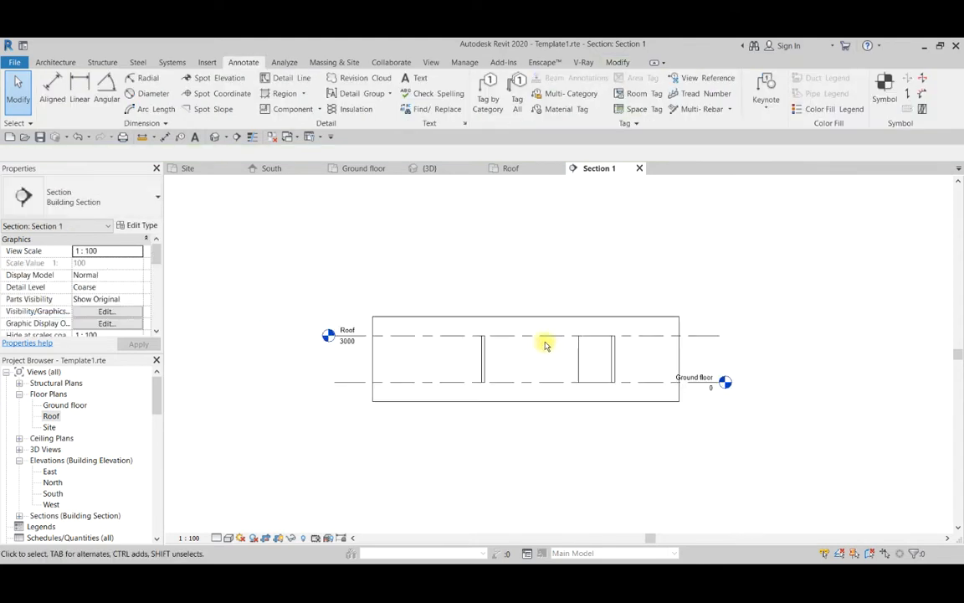
Leave the section's crop region as it is and return to the Roof floor plan.
left_click(516, 319)
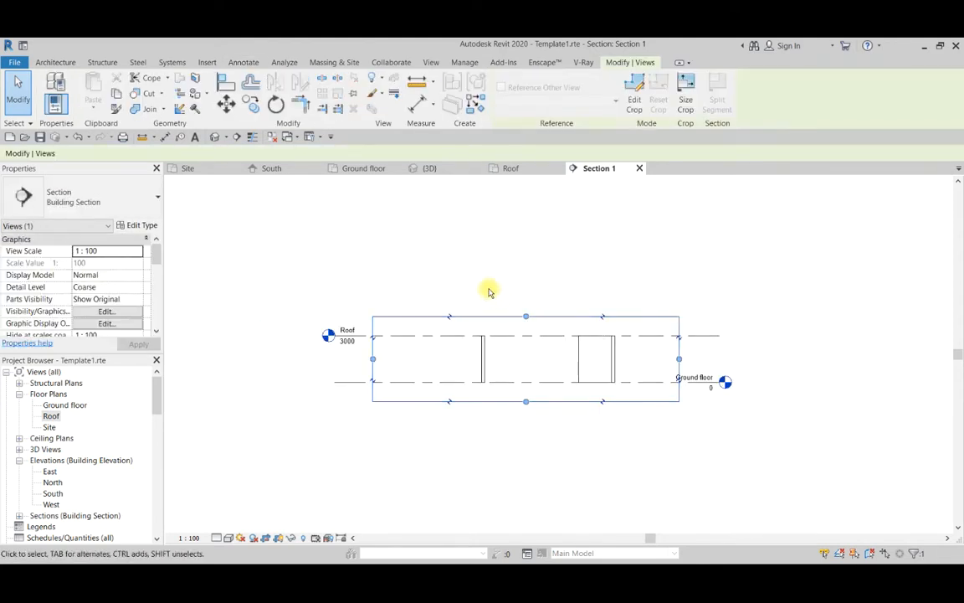
key("Escape")
double_click(51, 417)
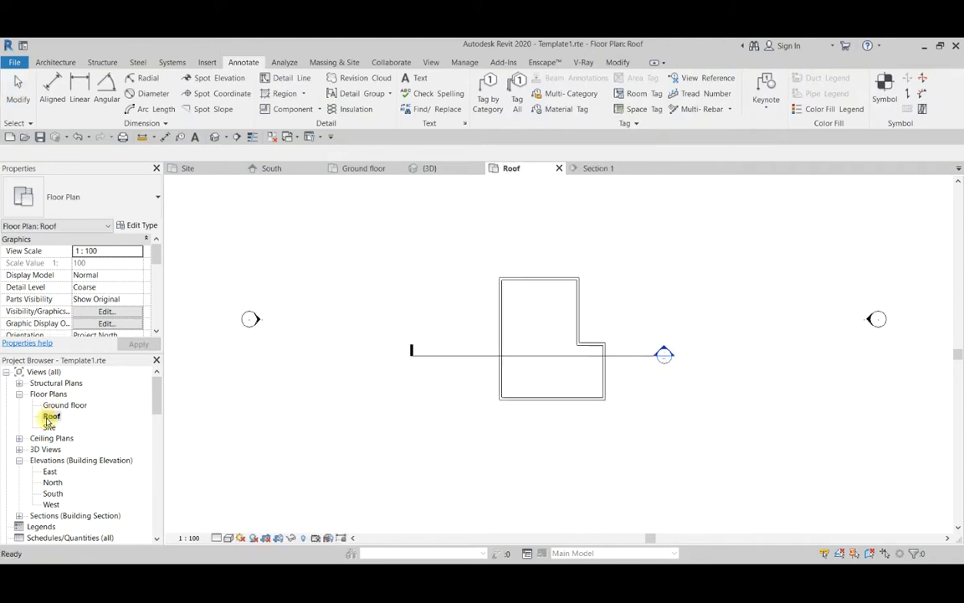
scroll(487, 265, "up", 2)
scroll(420, 268, "down", 2)
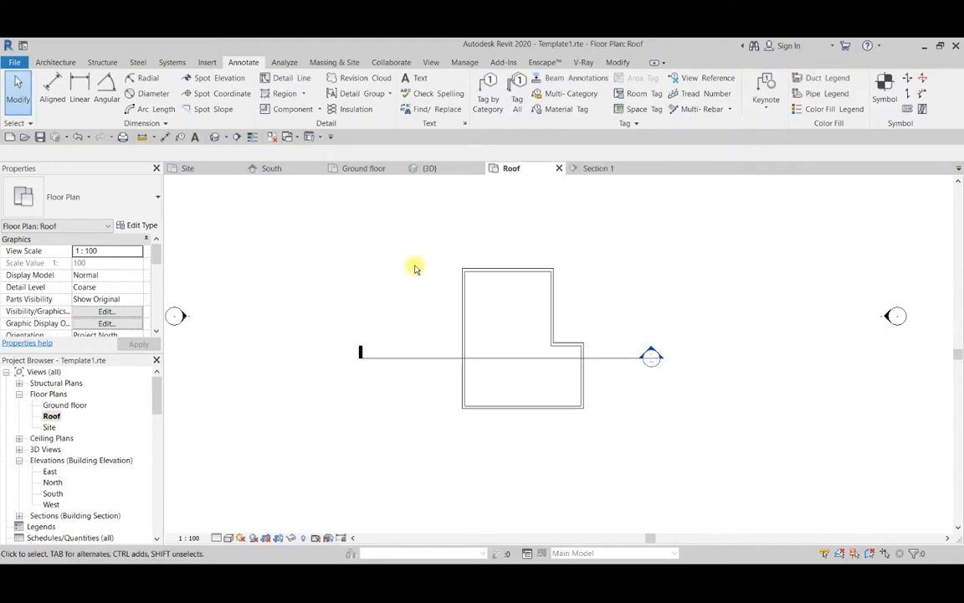
scroll(548, 281, "up", 1)
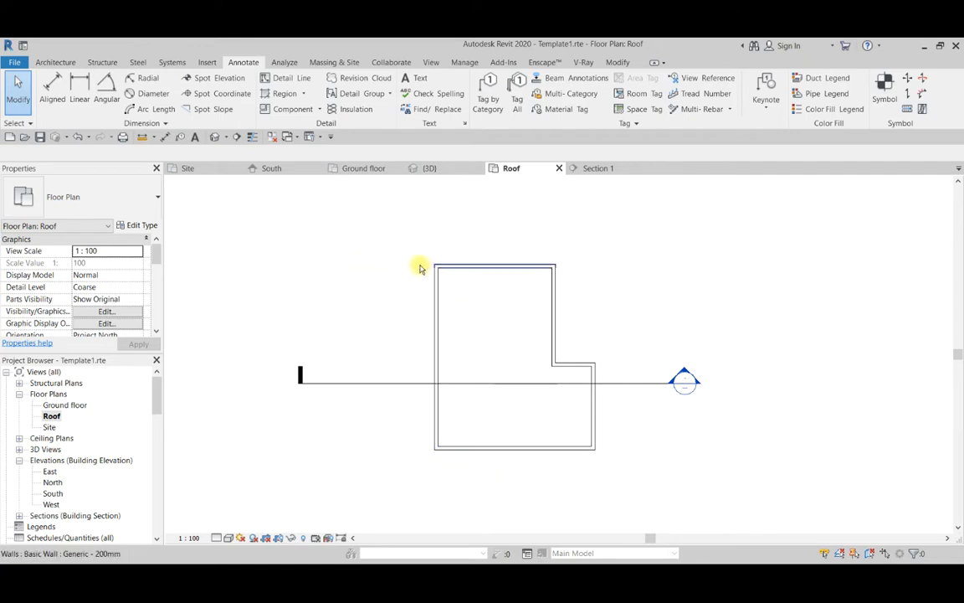
Start a footprint roof on the Roof level with the Basic Roof type Generic - 125mm.
left_click(59, 64)
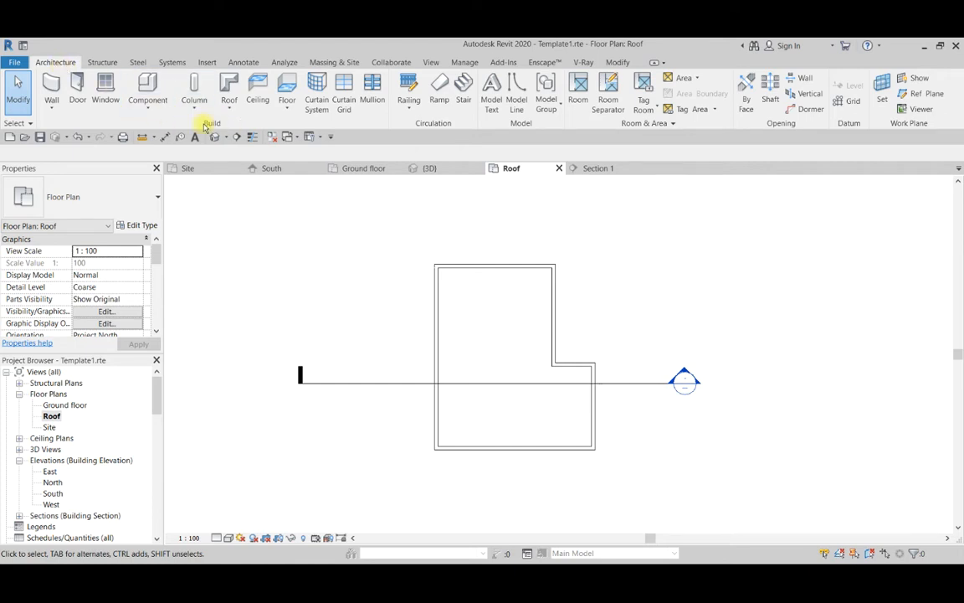
left_click(227, 92)
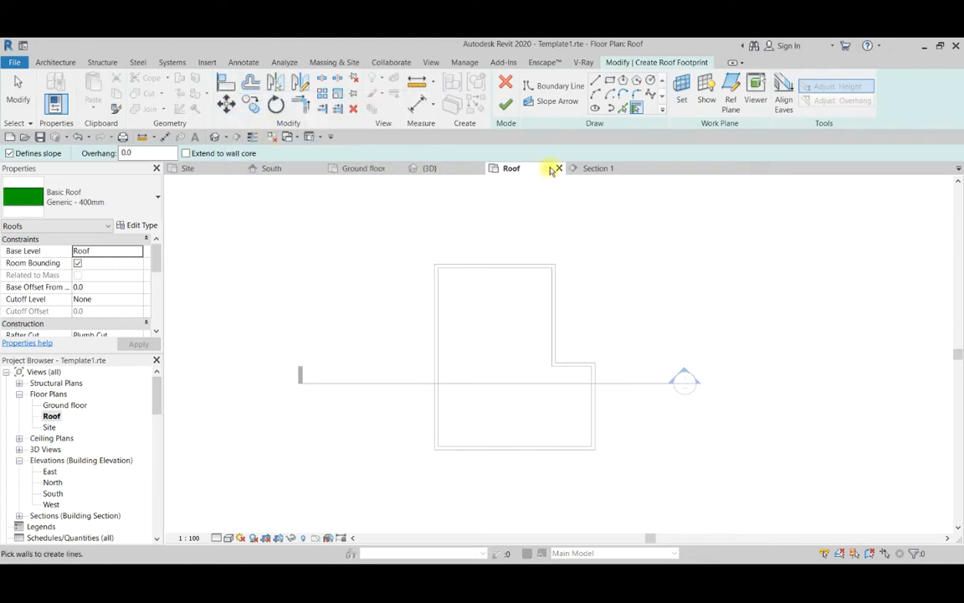
left_click(113, 203)
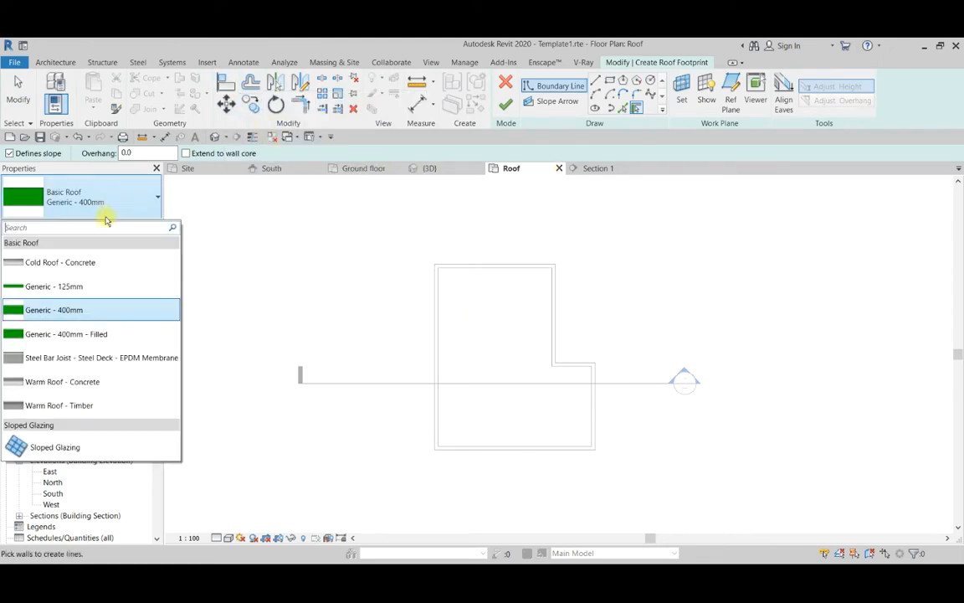
left_click(72, 288)
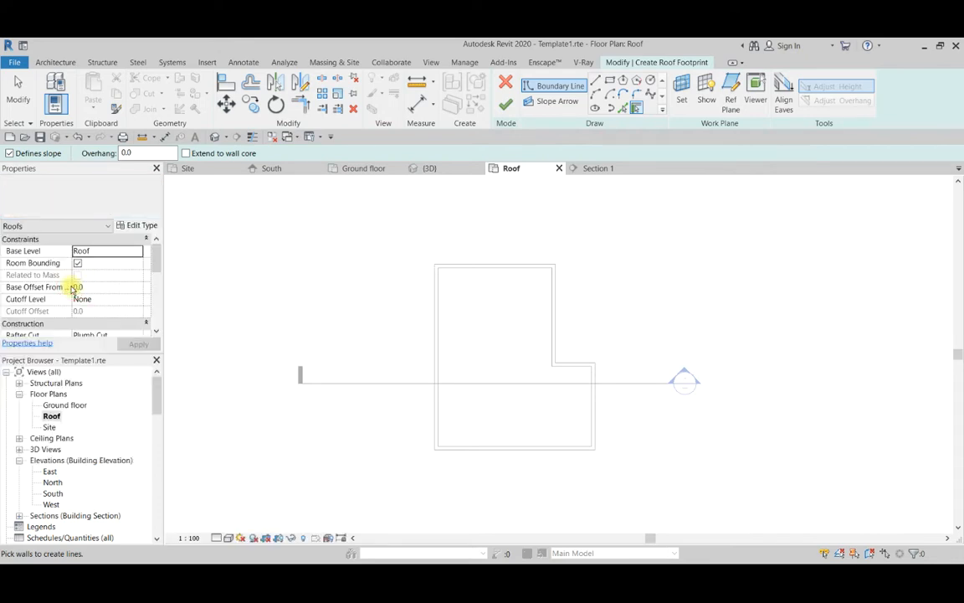
Duplicate the roof type under the name Generic - 50mm.
left_click(138, 226)
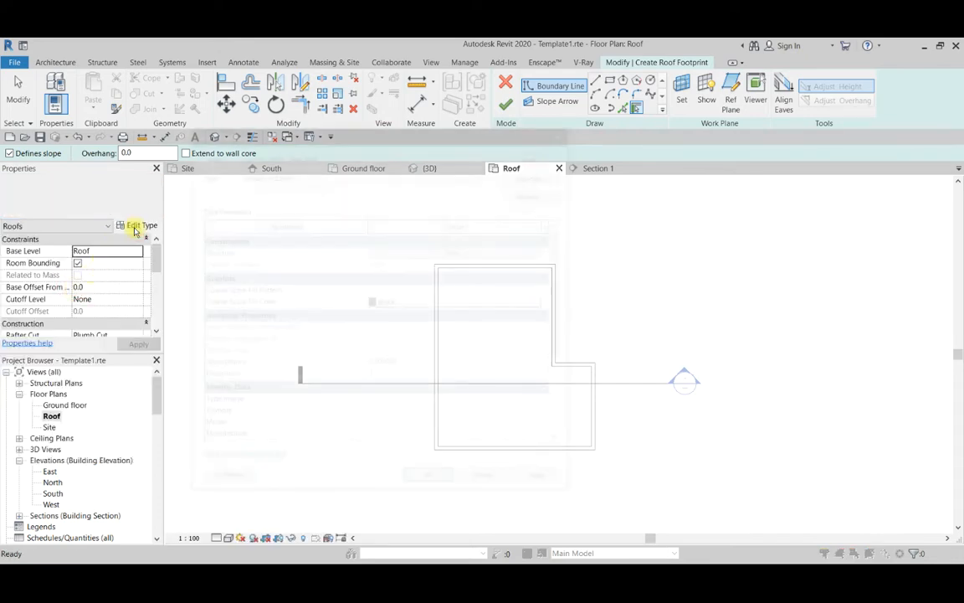
left_click(537, 174)
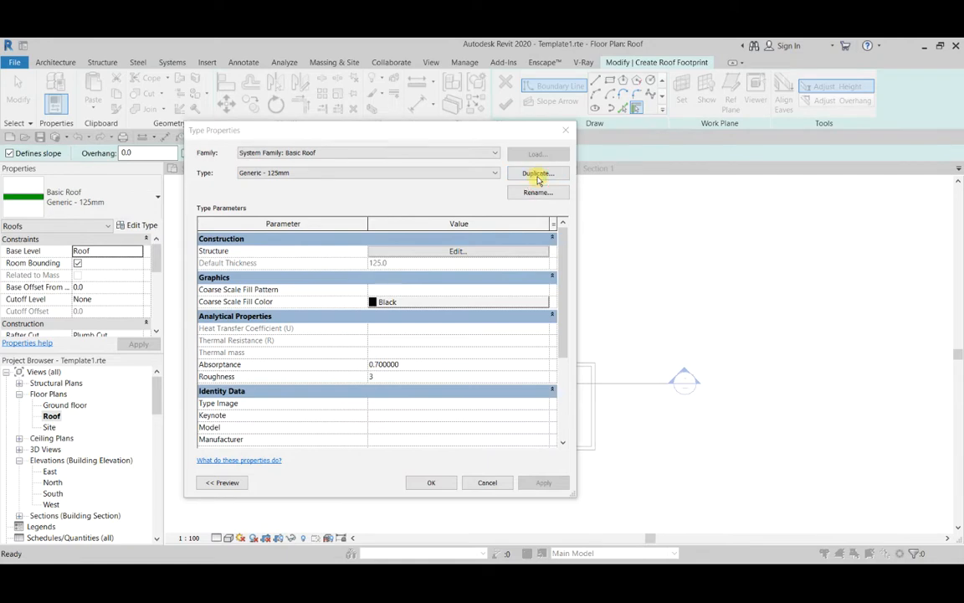
left_click_drag(0, 303, 559, 330)
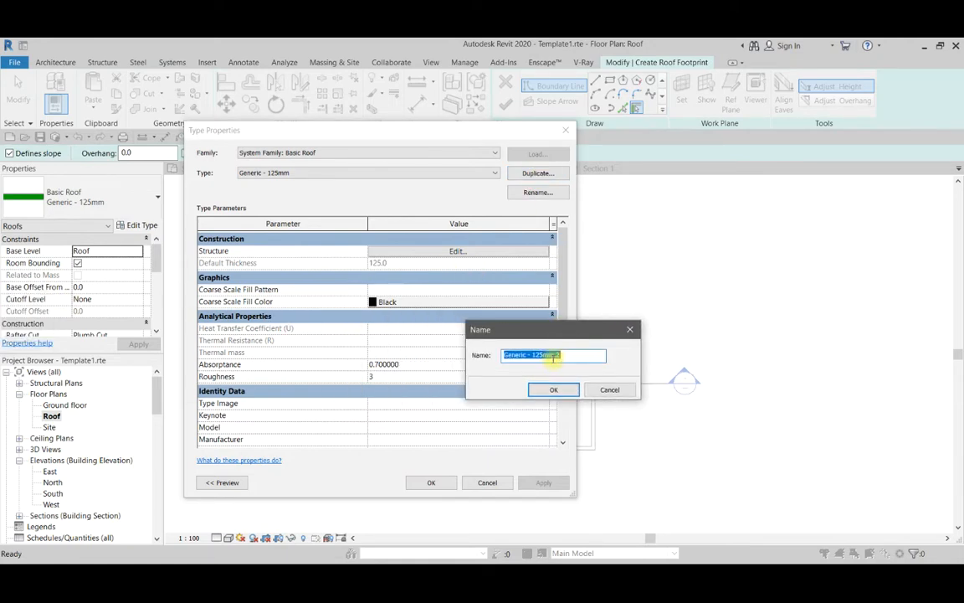
left_click(536, 355)
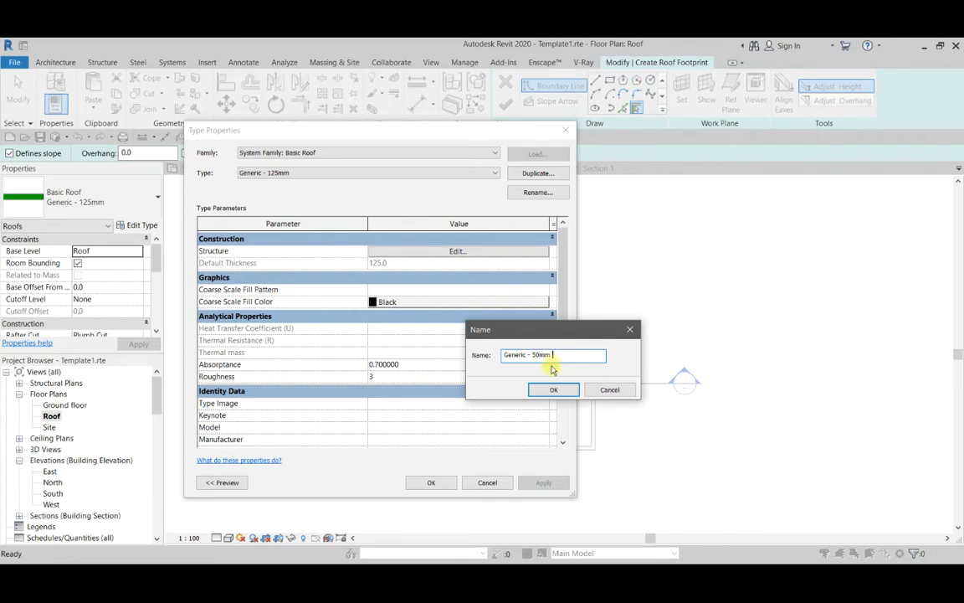
left_click(554, 389)
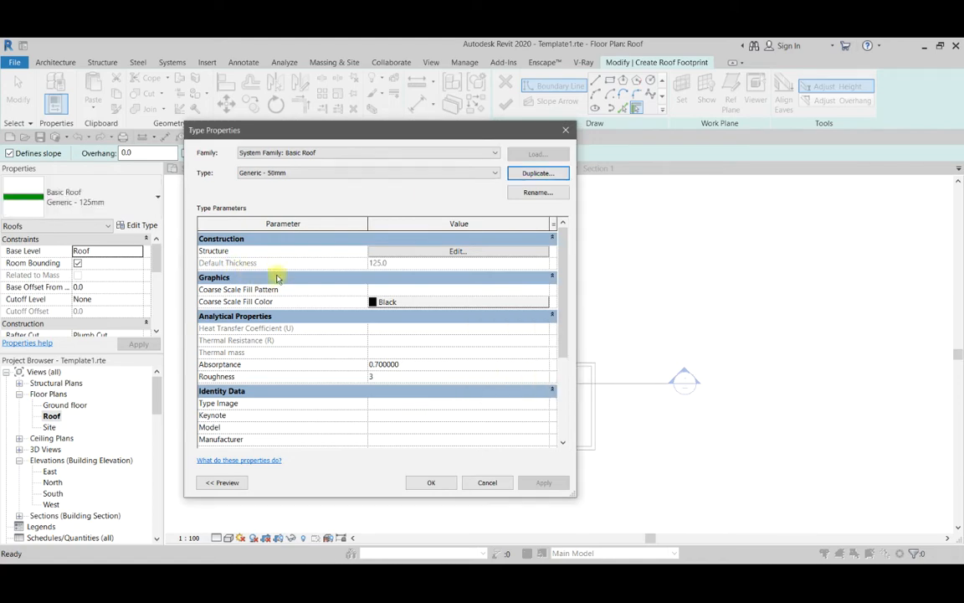
Set the new roof type's structure layer to 50 mm thickness and Roofing, Tile material, and apply the type.
left_click(391, 253)
left_click(402, 251)
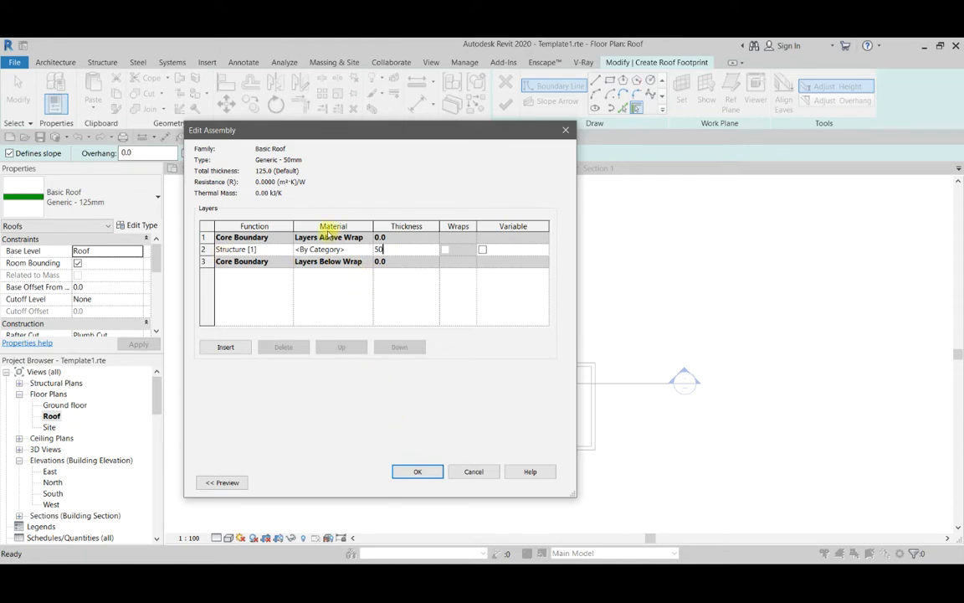
type("50")
left_click(368, 250)
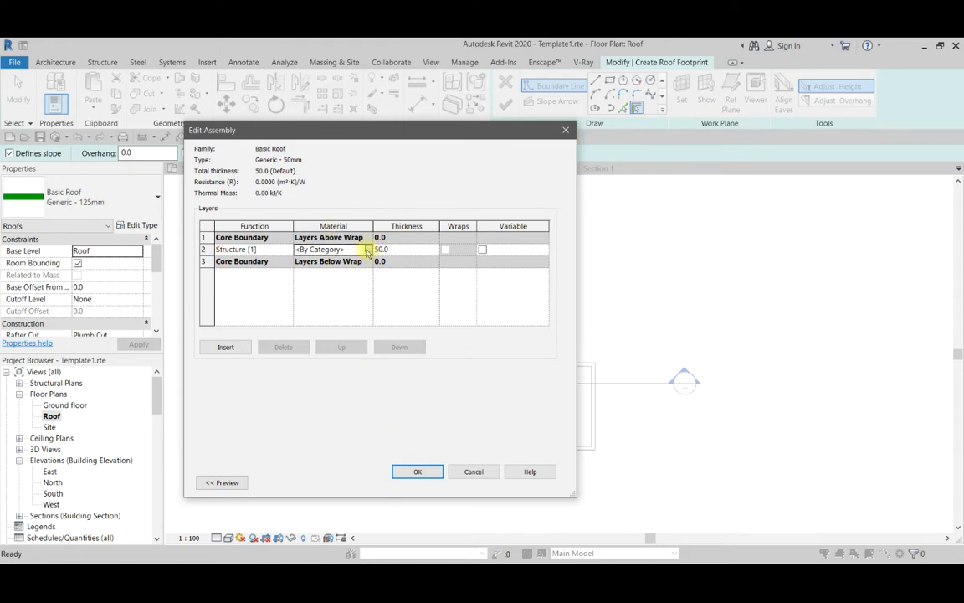
left_click(368, 249)
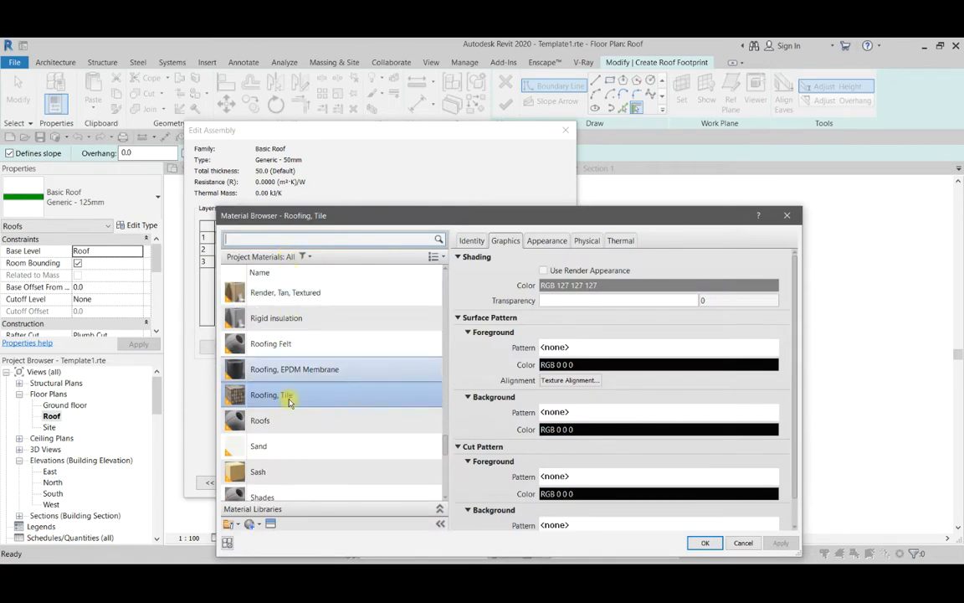
scroll(287, 398, "down", 1)
scroll(287, 401, "up", 1)
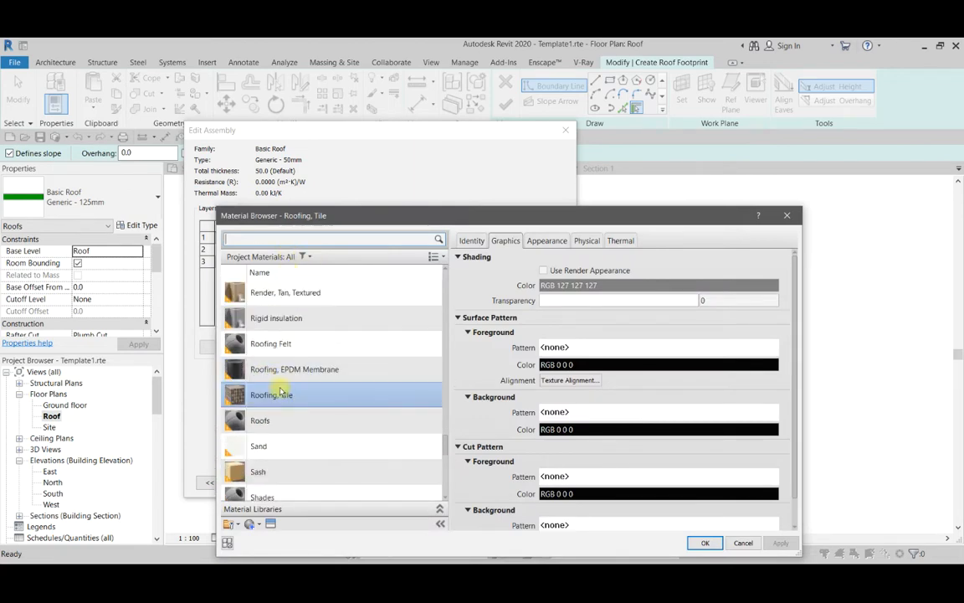
left_click(702, 544)
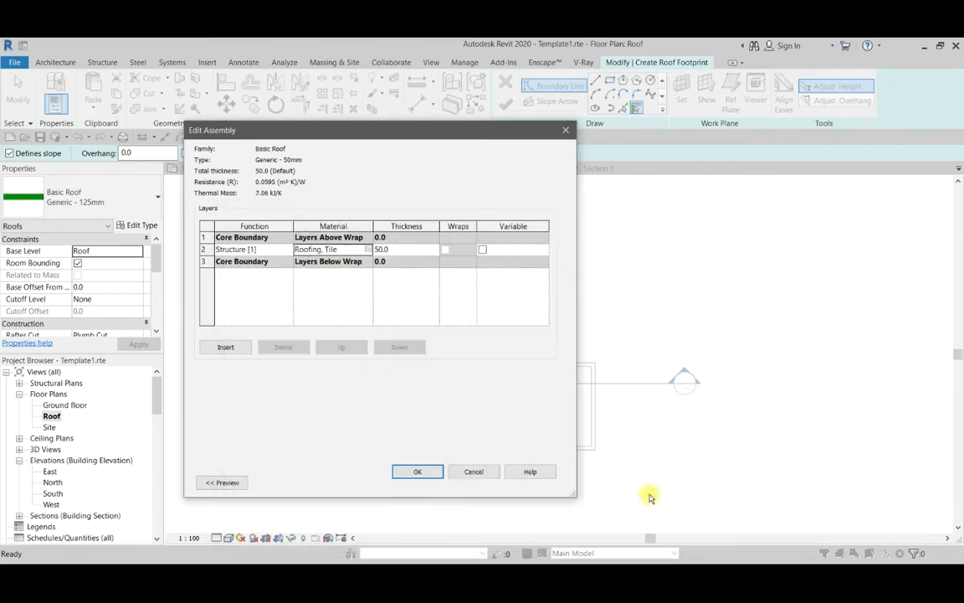
left_click(415, 472)
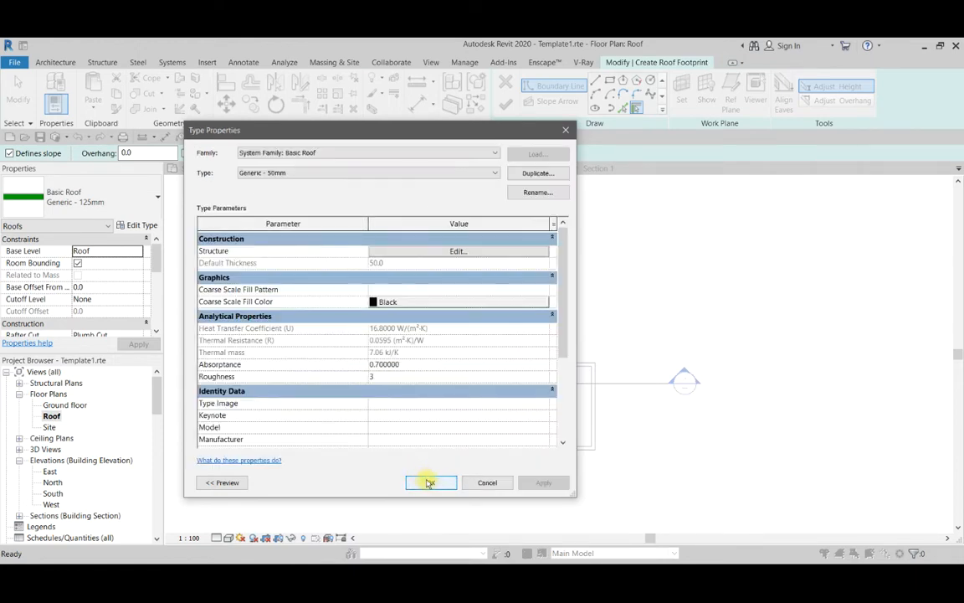
left_click(428, 482)
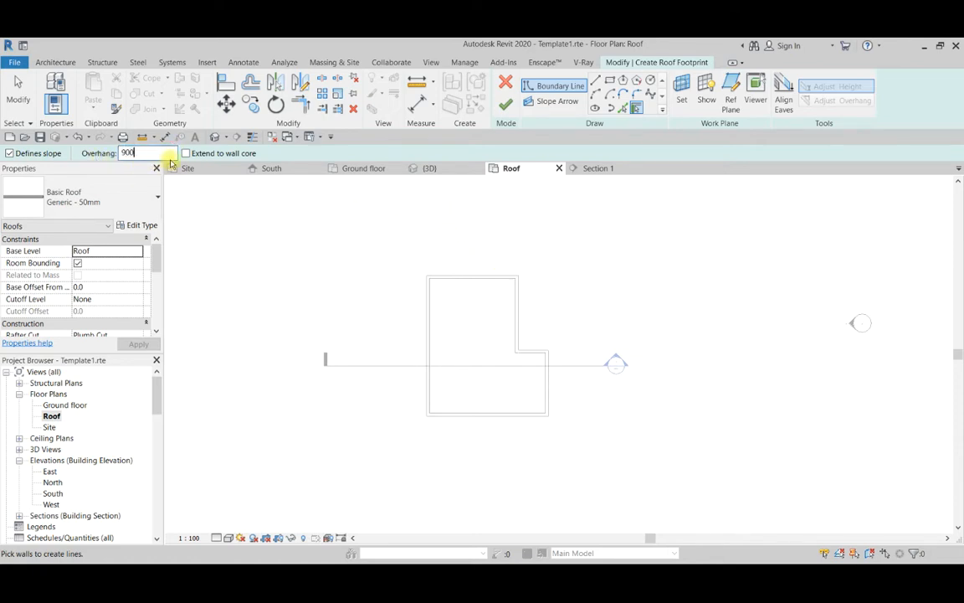
Set a 900 mm overhang for slope-defining roof boundary lines made with Pick Walls.
scroll(521, 344, "up", 1)
left_click(518, 339)
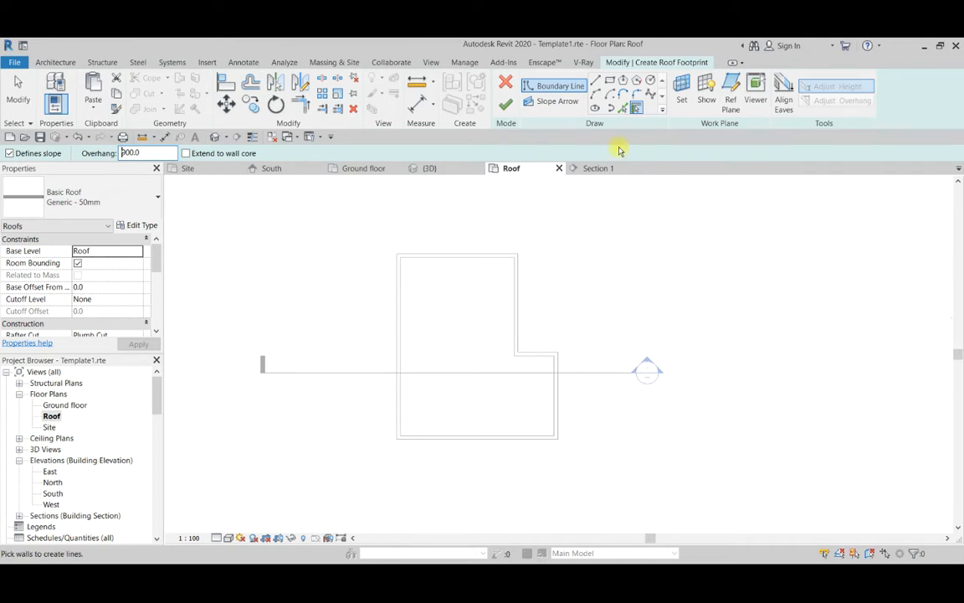
left_click(624, 110)
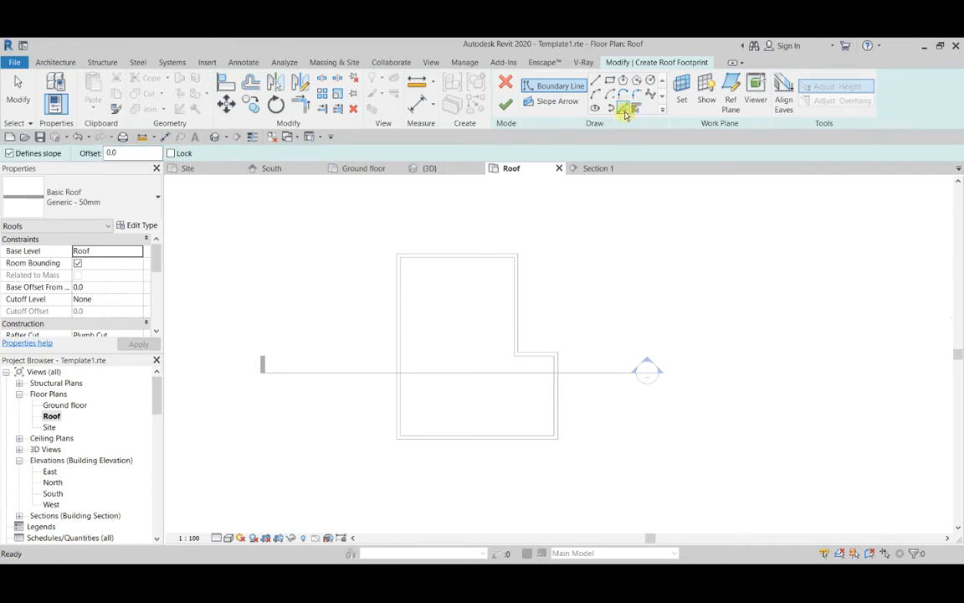
left_click(636, 109)
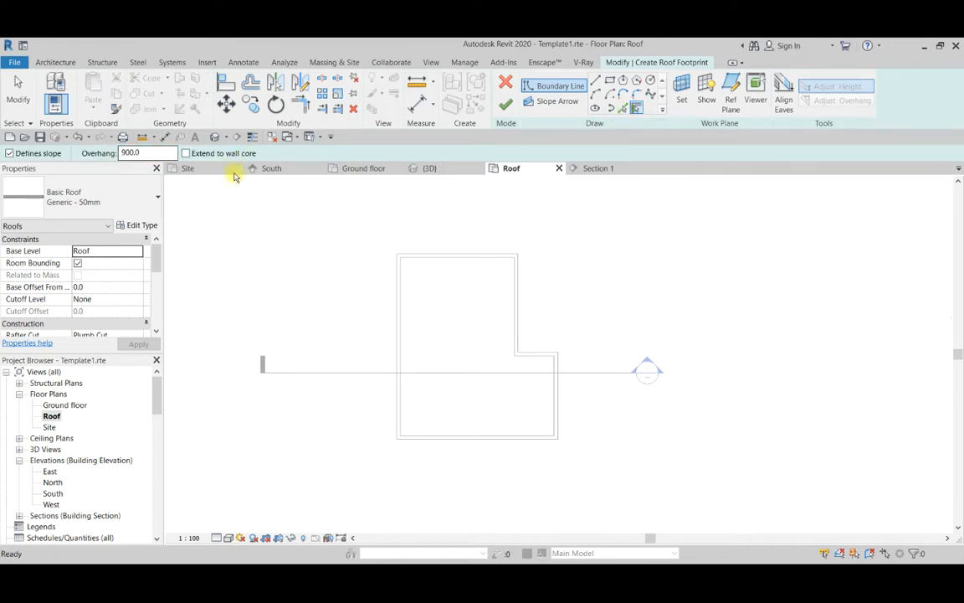
scroll(452, 266, "up", 2)
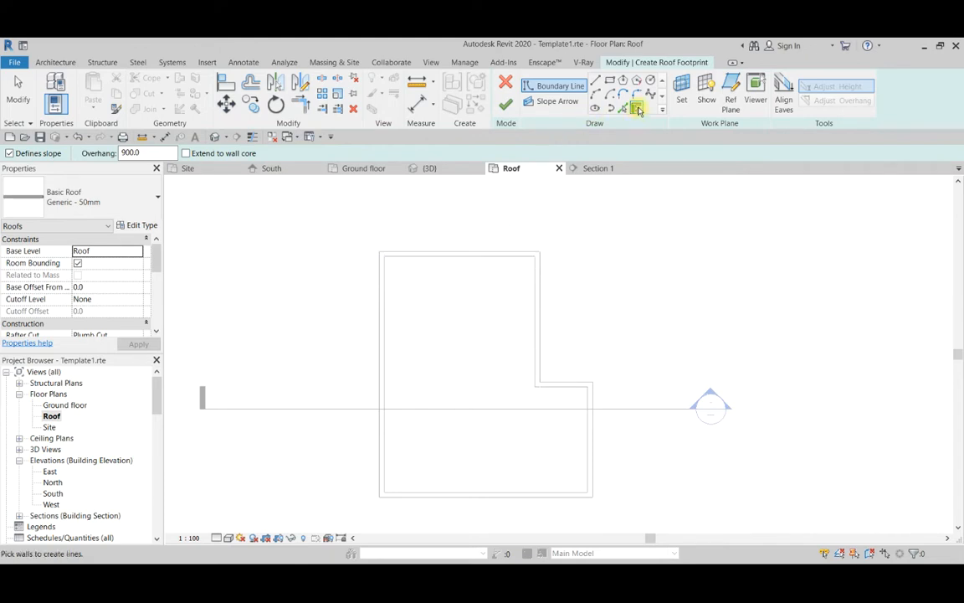
Pick the north, west, south and lower east exterior walls as slope-defining roof boundary lines with the 900 mm overhang.
left_click(409, 255)
scroll(423, 254, "down", 3)
scroll(392, 257, "up", 2)
left_click(392, 257)
scroll(437, 392, "down", 3)
scroll(443, 308, "up", 3)
left_click(457, 338)
scroll(538, 329, "down", 3)
scroll(532, 320, "up", 4)
left_click(529, 320)
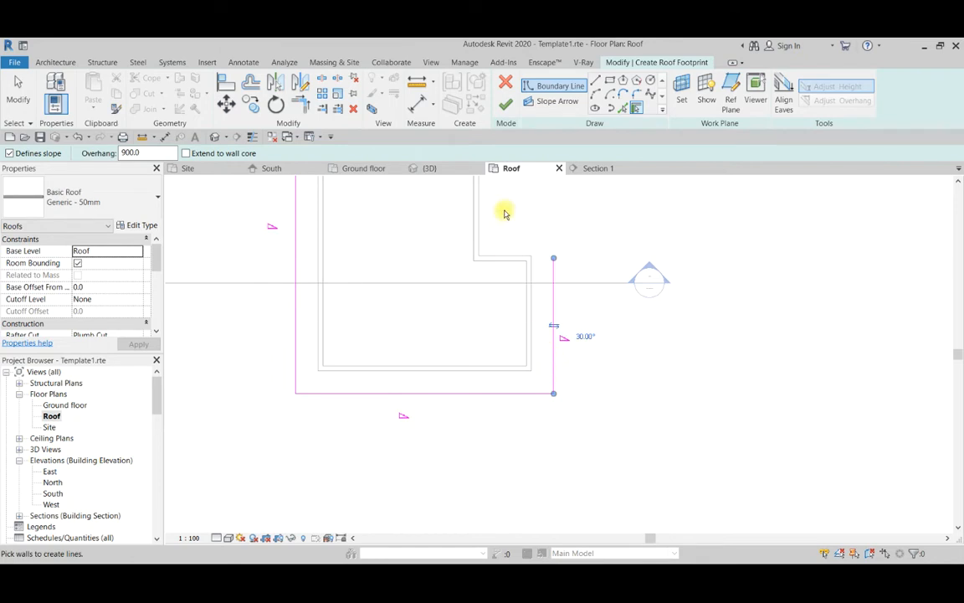
Pick the two walls at the L-shape's inner corner to close the roof boundary loop, and end wall picking.
middle_click_drag(487, 243, 511, 321)
left_click(543, 336)
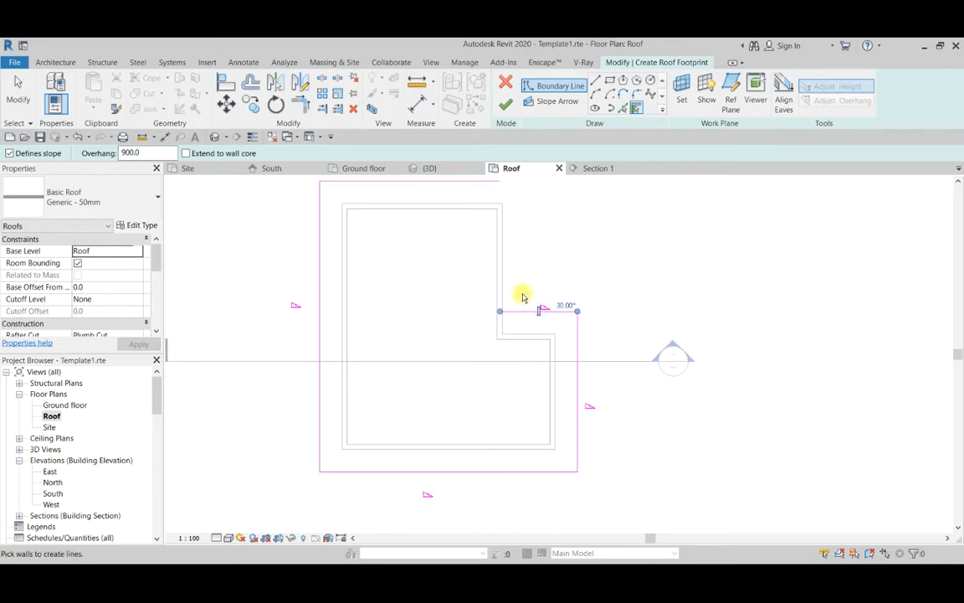
left_click(504, 268)
scroll(524, 305, "down", 3)
scroll(530, 309, "up", 2)
middle_click_drag(345, 314, 388, 314)
key("Escape")
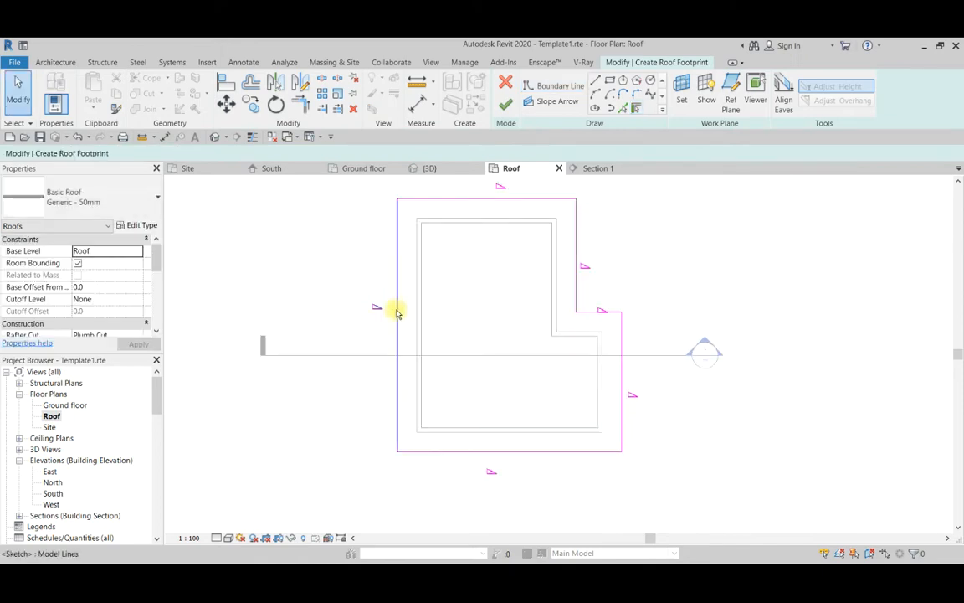
Check the slope and overhang properties of the west boundary line and of all six boundary lines together.
left_click(397, 313)
scroll(352, 310, "down", 2)
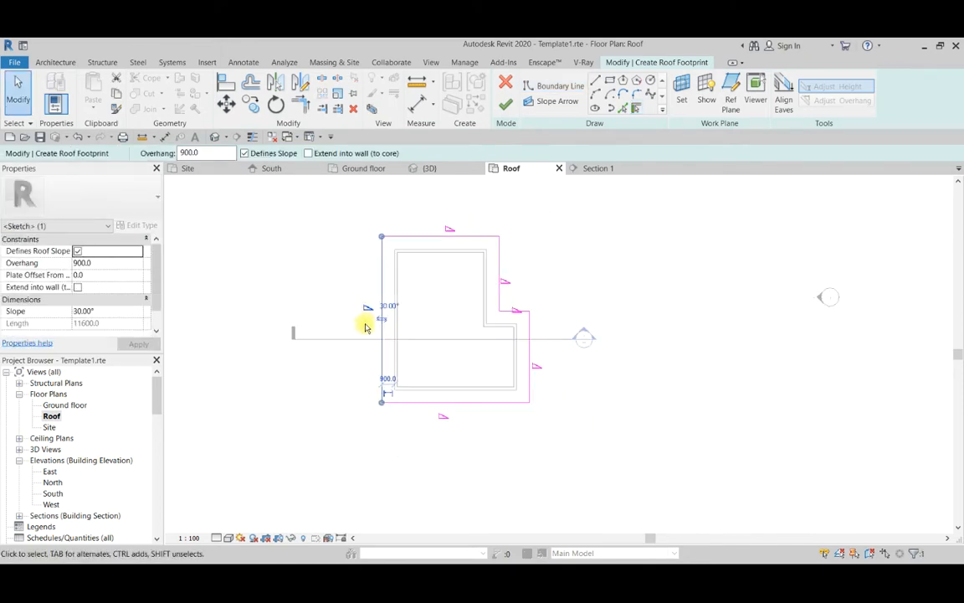
scroll(399, 329, "up", 1)
scroll(309, 315, "down", 2)
left_click_drag(306, 224, 471, 400)
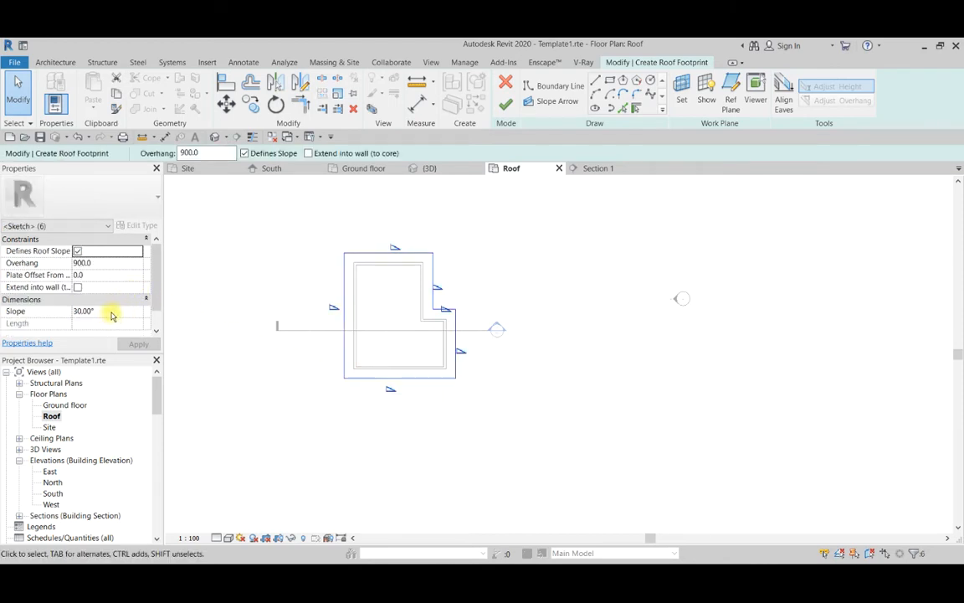
left_click(258, 257)
scroll(276, 264, "up", 2)
left_click(386, 315)
scroll(398, 360, "up", 3)
scroll(373, 343, "down", 4)
scroll(369, 293, "down", 2)
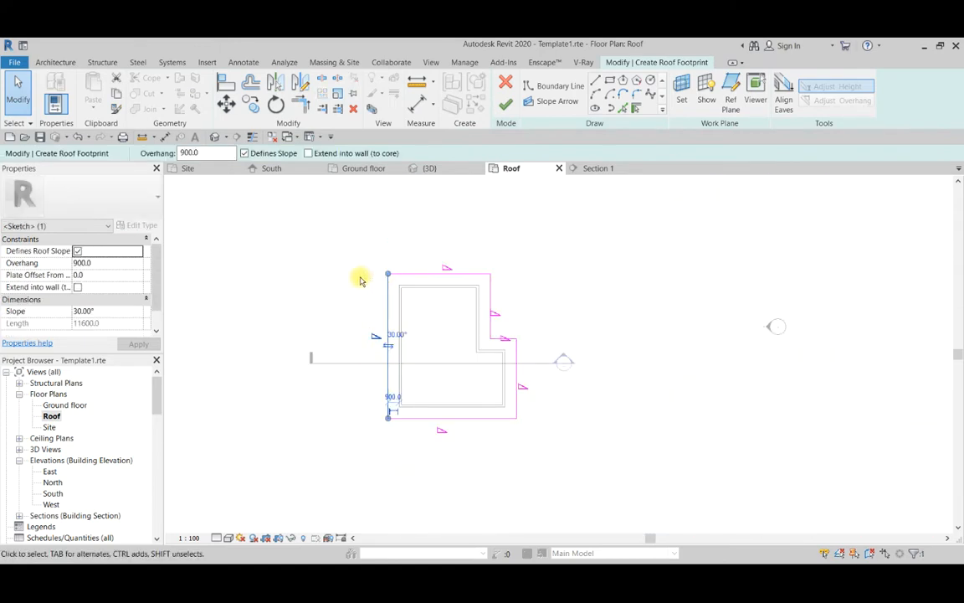
left_click(359, 274)
scroll(375, 310, "up", 3)
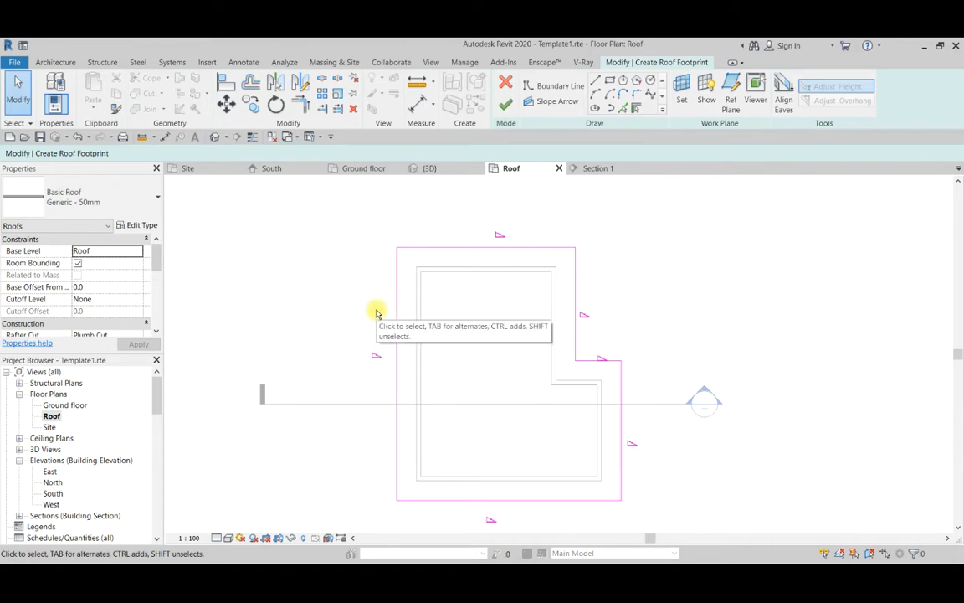
scroll(375, 308, "down", 2)
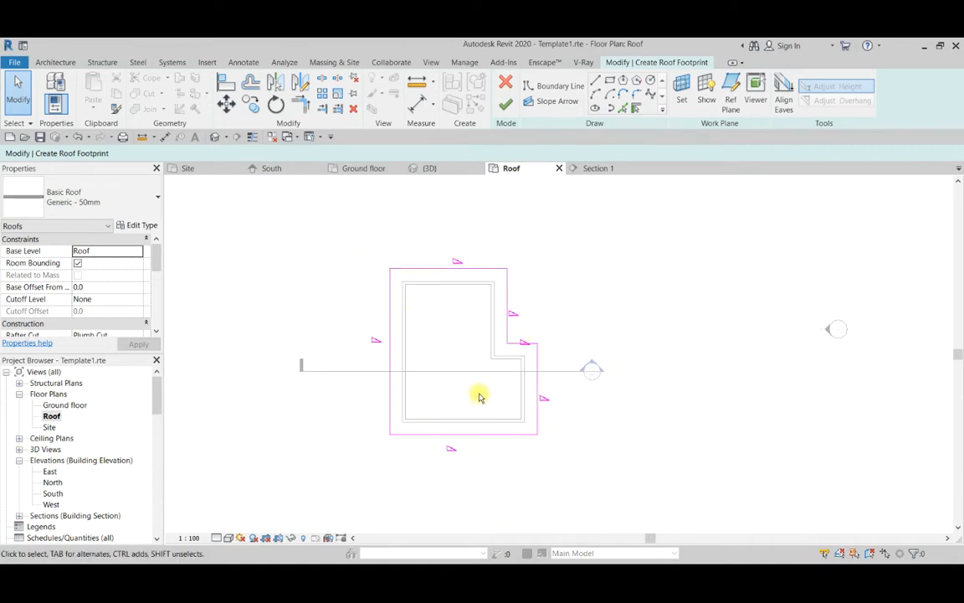
Finish the footprint sketch to generate the sloped Generic - 50mm roof over the L-shaped building.
left_click(507, 109)
scroll(525, 352, "down", 2)
left_click(527, 452)
scroll(494, 385, "up", 3)
scroll(468, 379, "down", 2)
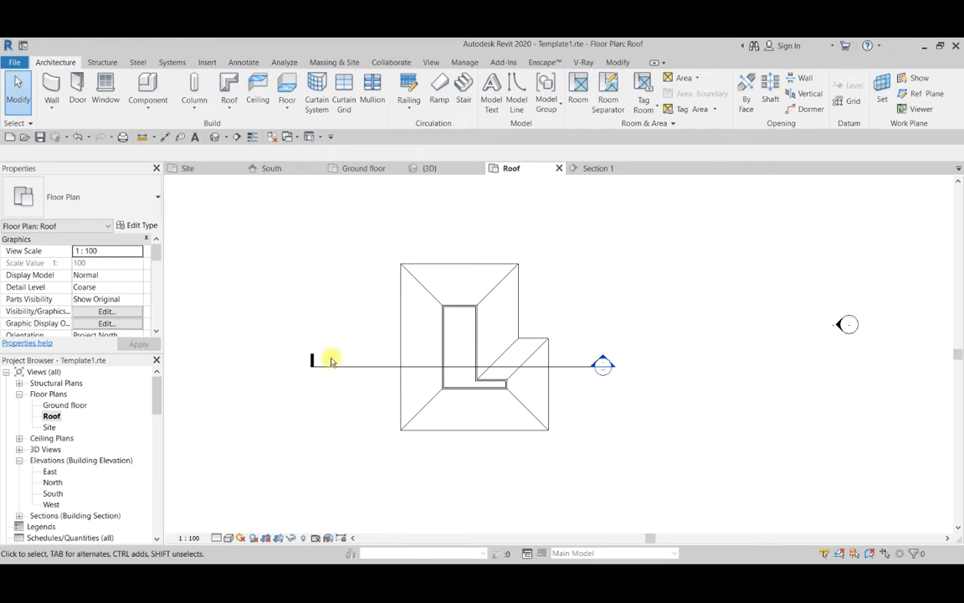
scroll(488, 290, "up", 2)
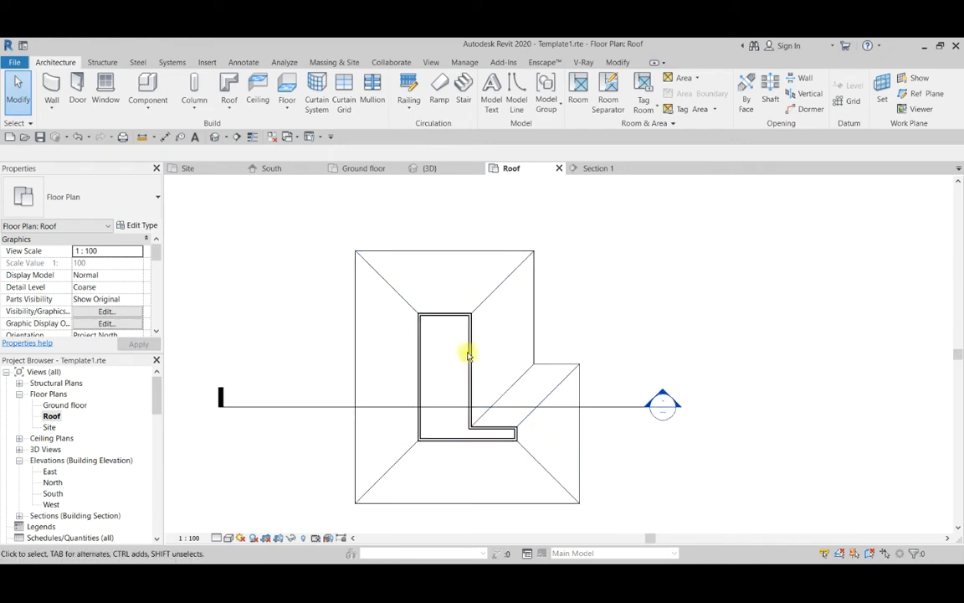
scroll(469, 356, "down", 2)
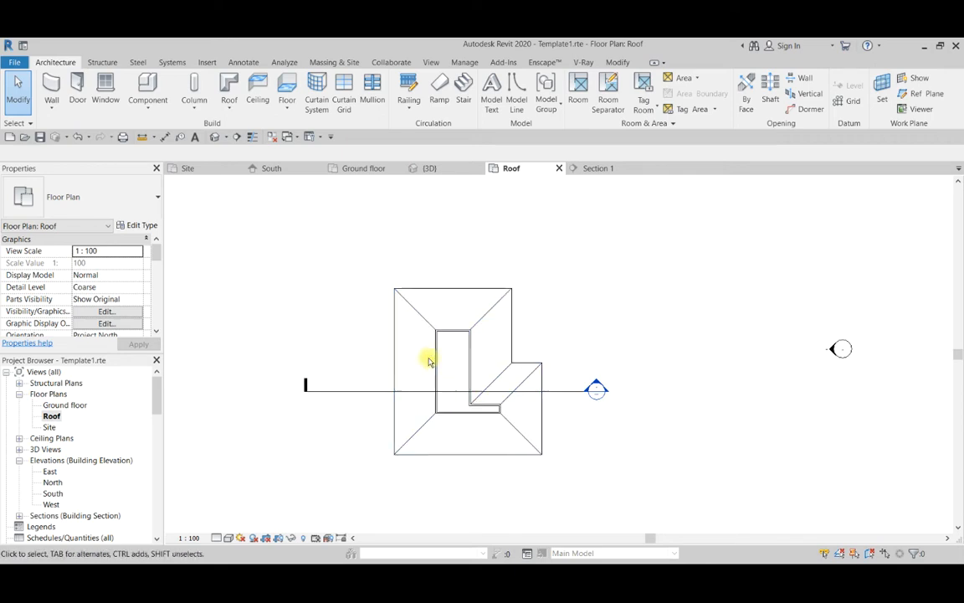
Open the Section 1 view from its plan marker and extend the crop region's upper edge above the roof ridge.
scroll(461, 355, "down", 2)
scroll(543, 350, "down", 1)
scroll(436, 375, "up", 1)
scroll(597, 367, "up", 2)
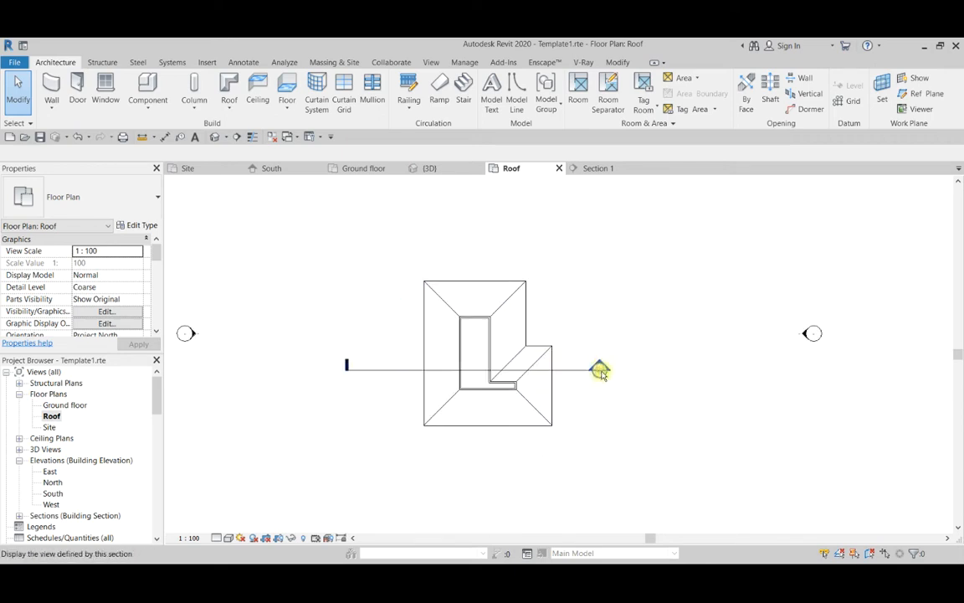
double_click(600, 368)
left_click(514, 316)
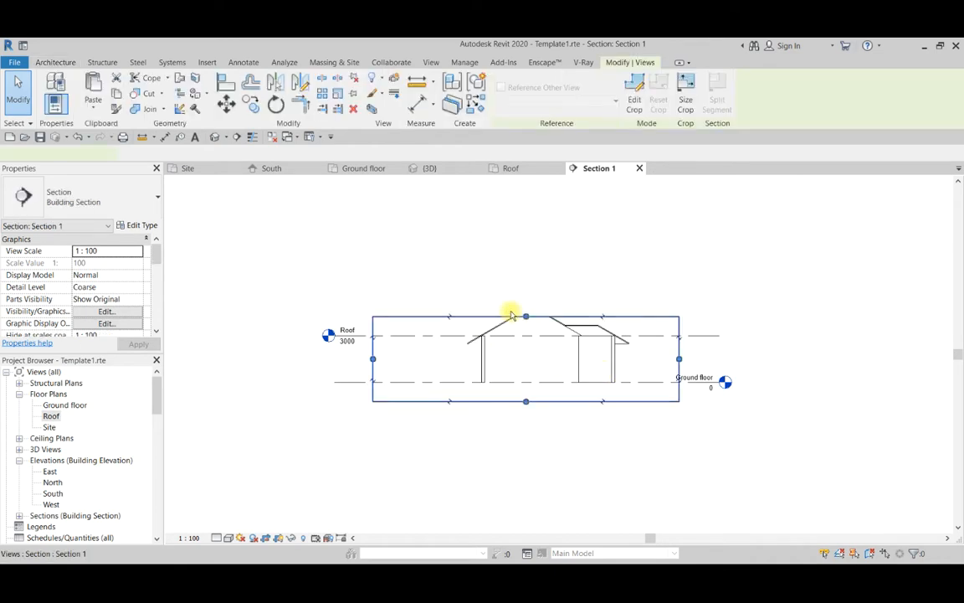
scroll(532, 321, "up", 2)
left_click_drag(534, 324, 528, 245)
scroll(545, 303, "up", 3)
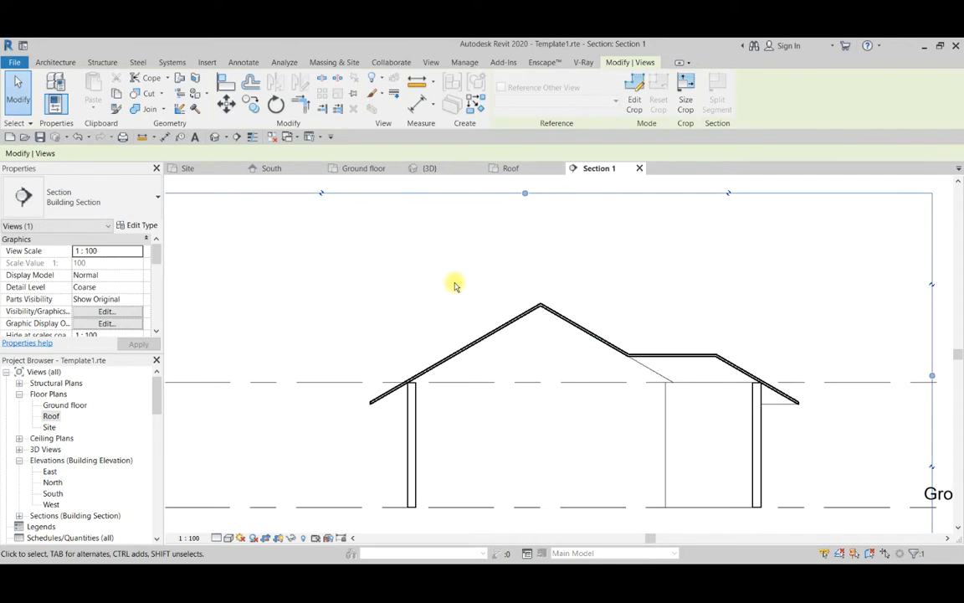
left_click(454, 282)
scroll(466, 345, "down", 2)
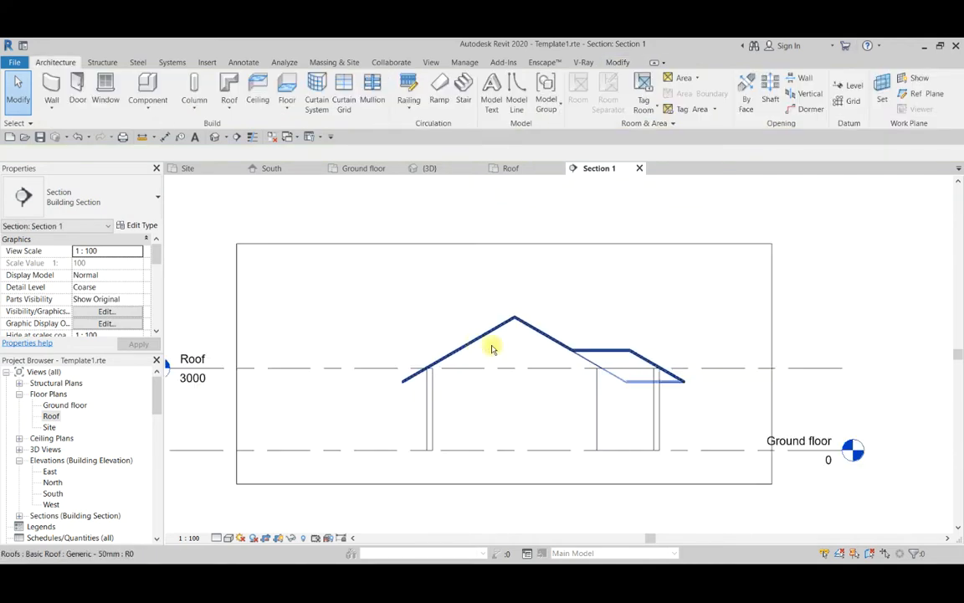
scroll(560, 383, "up", 1)
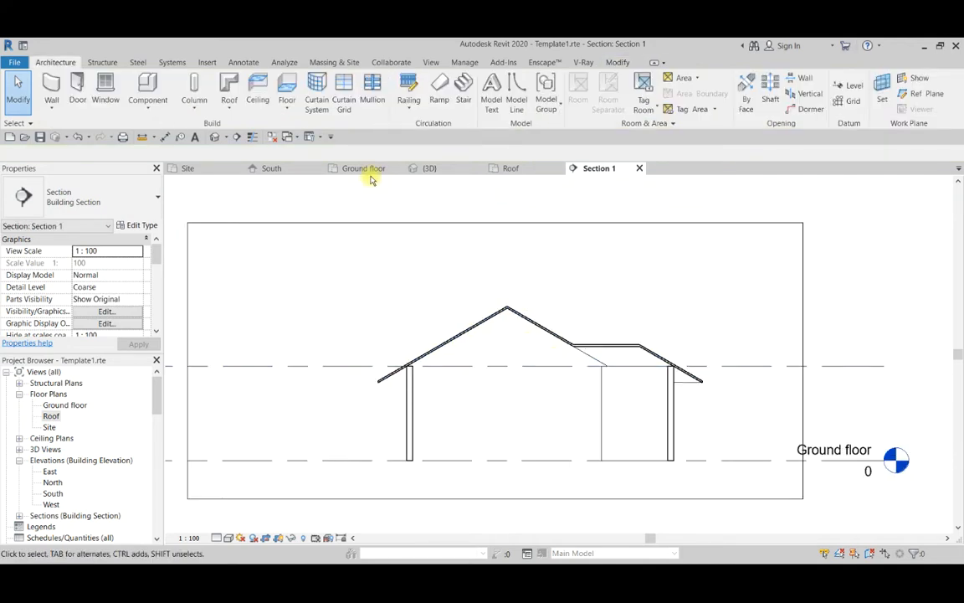
Measure the height from the Roof level to the main roof ridge in the section with an aligned dimension.
left_click(170, 138)
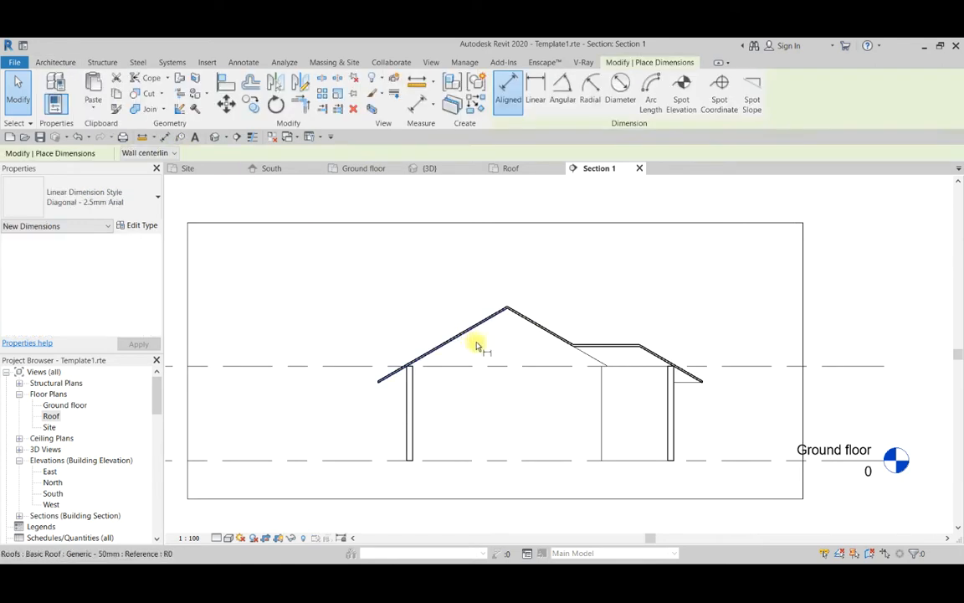
left_click(512, 366)
scroll(507, 310, "up", 2)
scroll(509, 308, "up", 2)
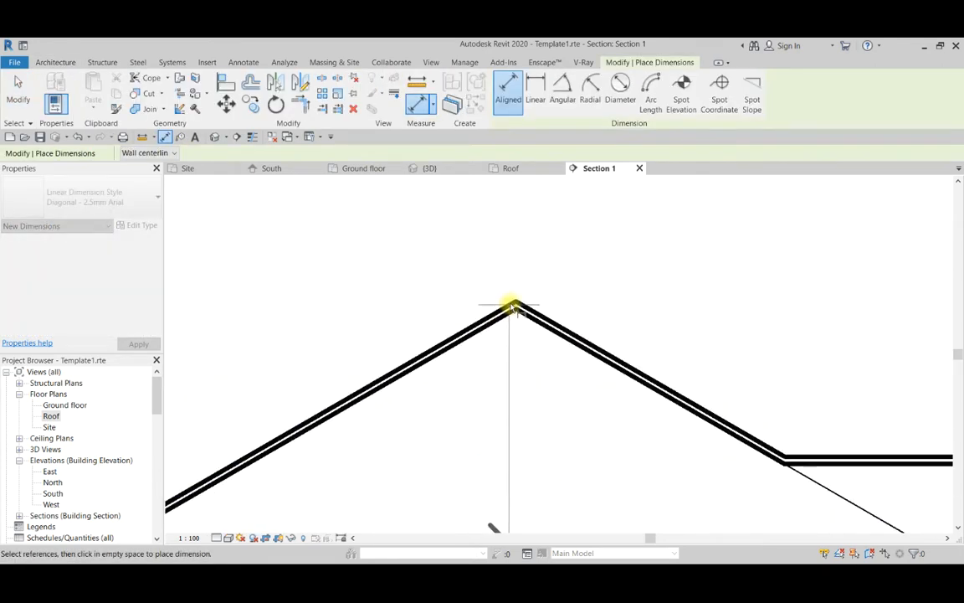
left_click(508, 306)
scroll(508, 307, "down", 3)
scroll(414, 291, "down", 2)
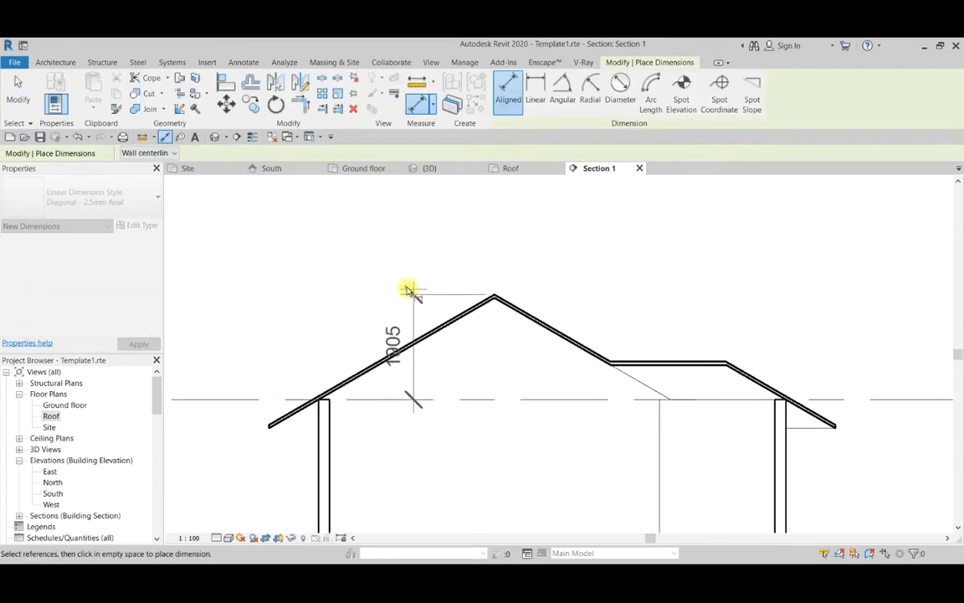
scroll(363, 285, "down", 2)
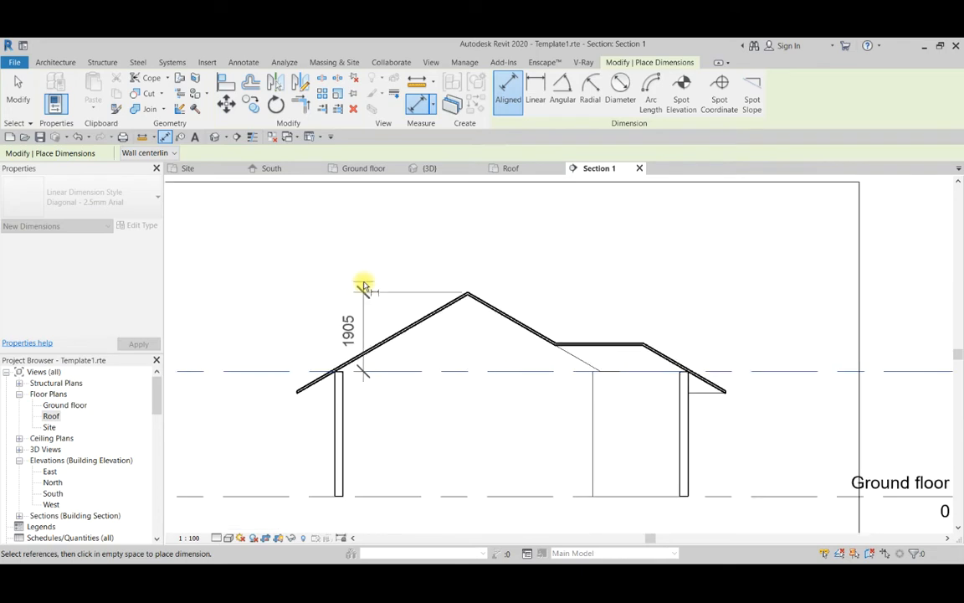
key("Escape")
key("Escape")
scroll(516, 369, "down", 3)
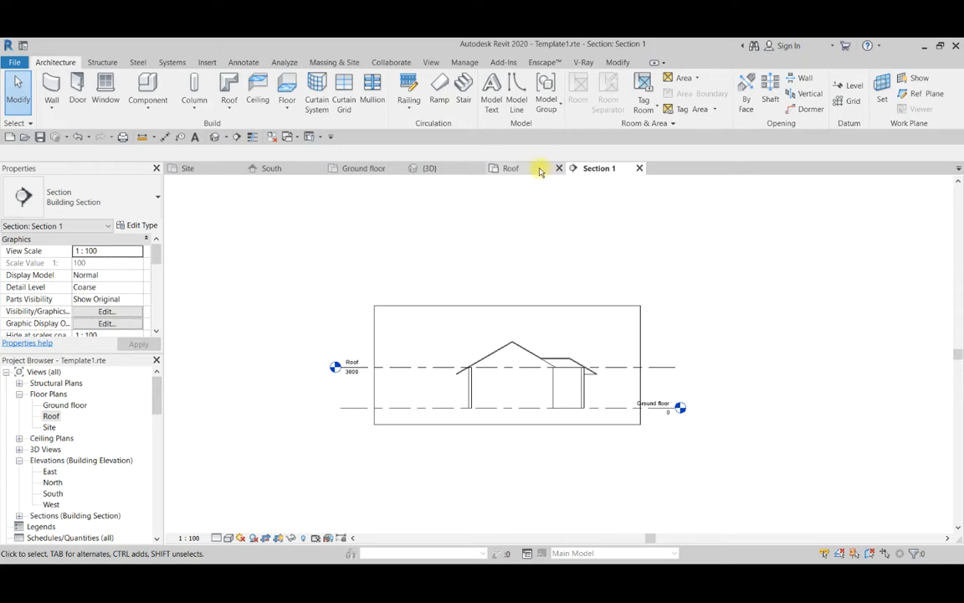
In the Roof floor plan, set the view range's cut plane and top offsets to 2500.
left_click(510, 169)
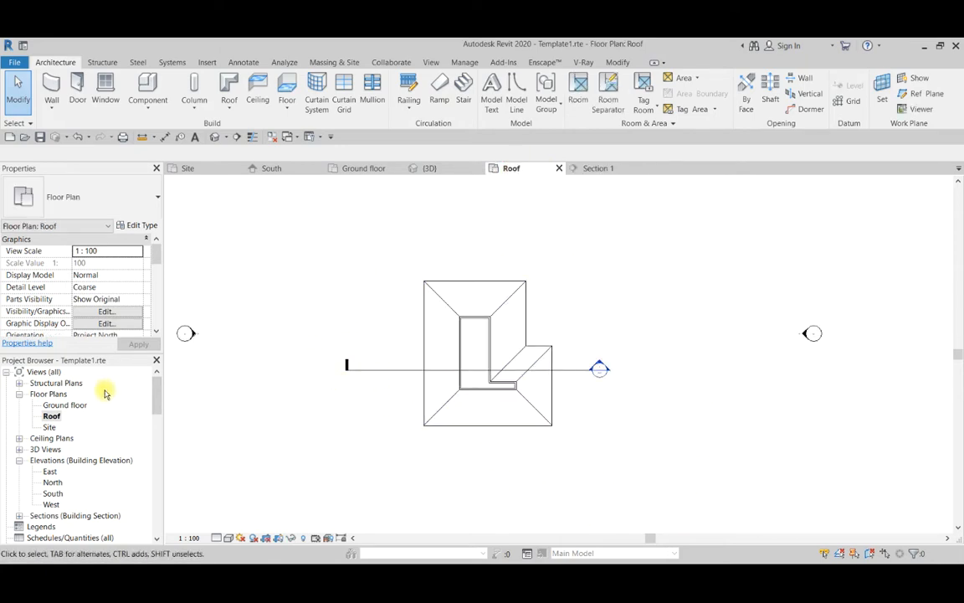
left_click(52, 416)
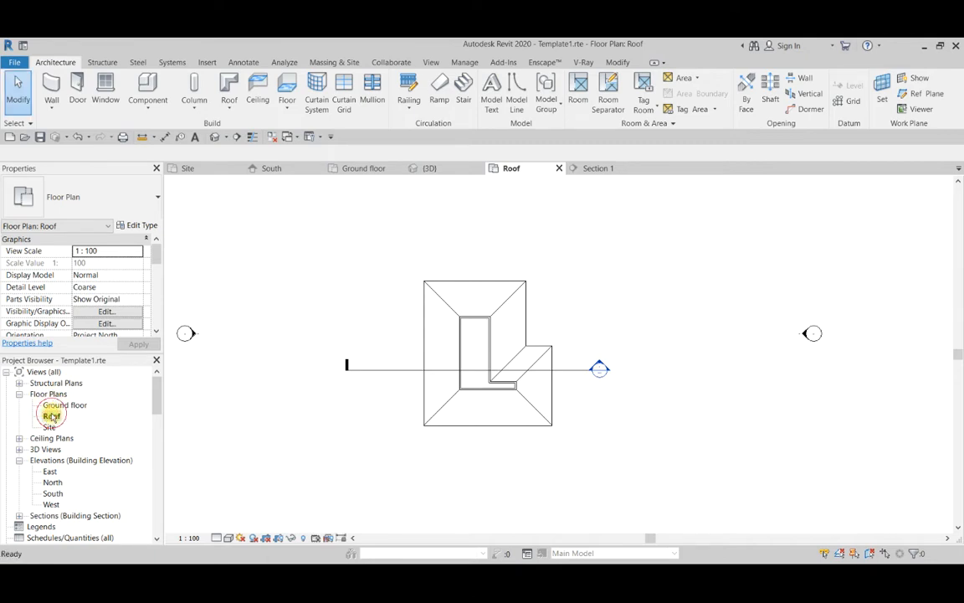
middle_click_drag(407, 410, 375, 429)
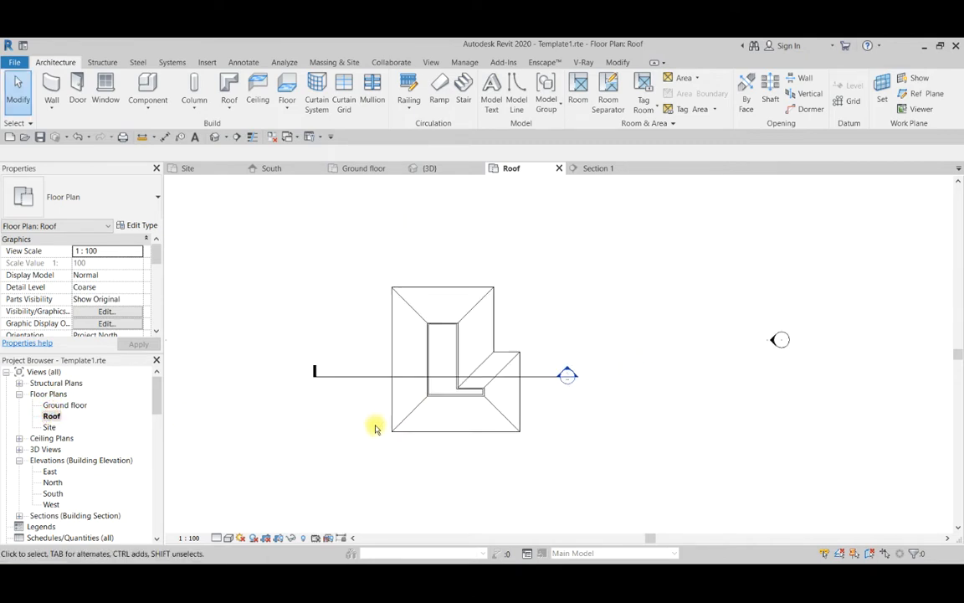
key("v")
key("r")
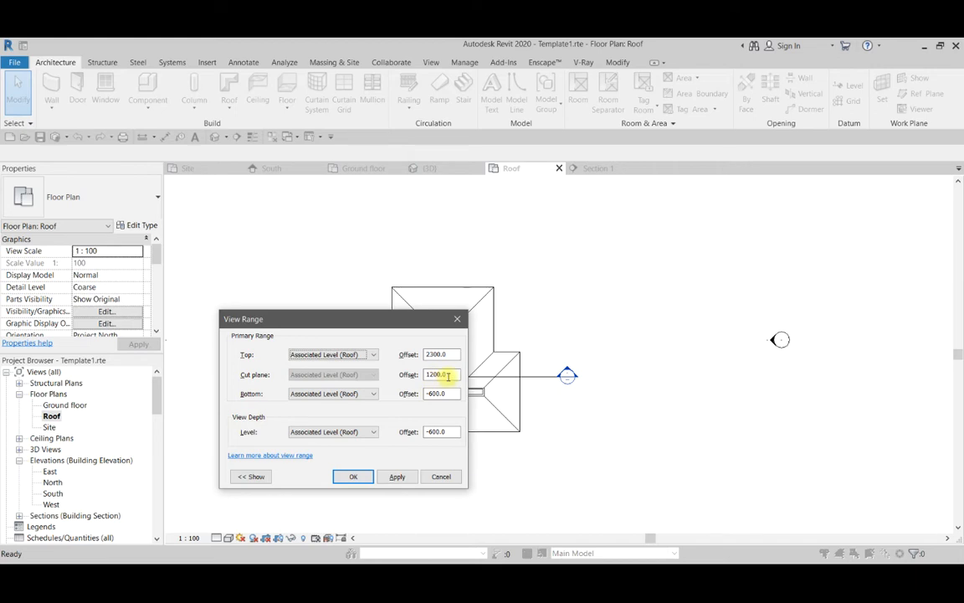
left_click_drag(457, 373, 410, 375)
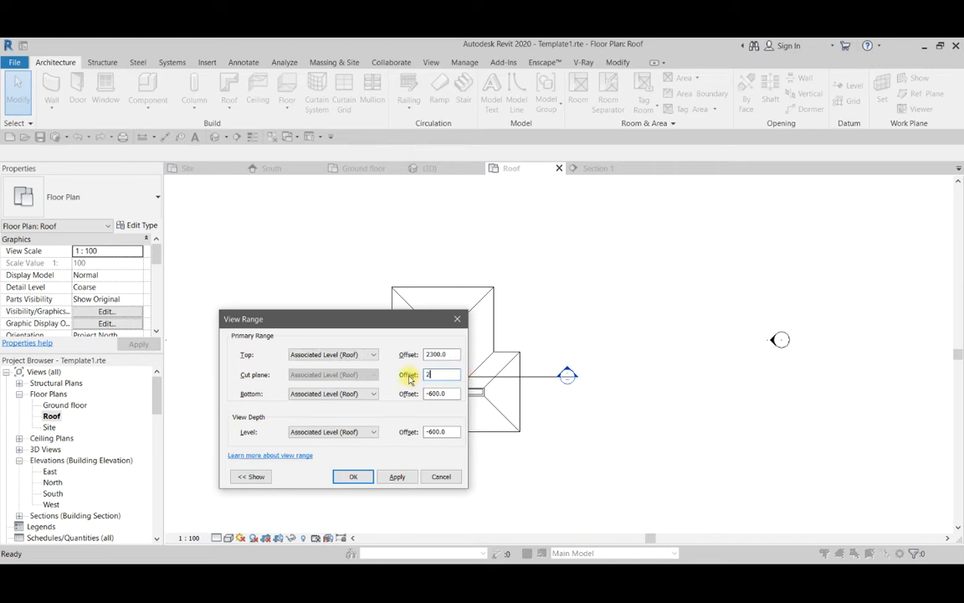
left_click_drag(453, 358, 408, 360)
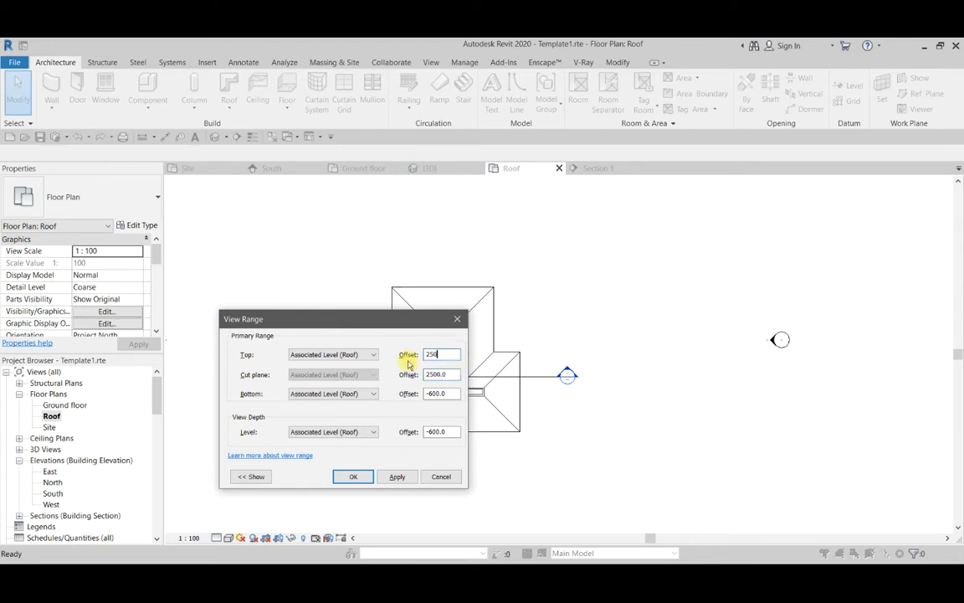
left_click(402, 477)
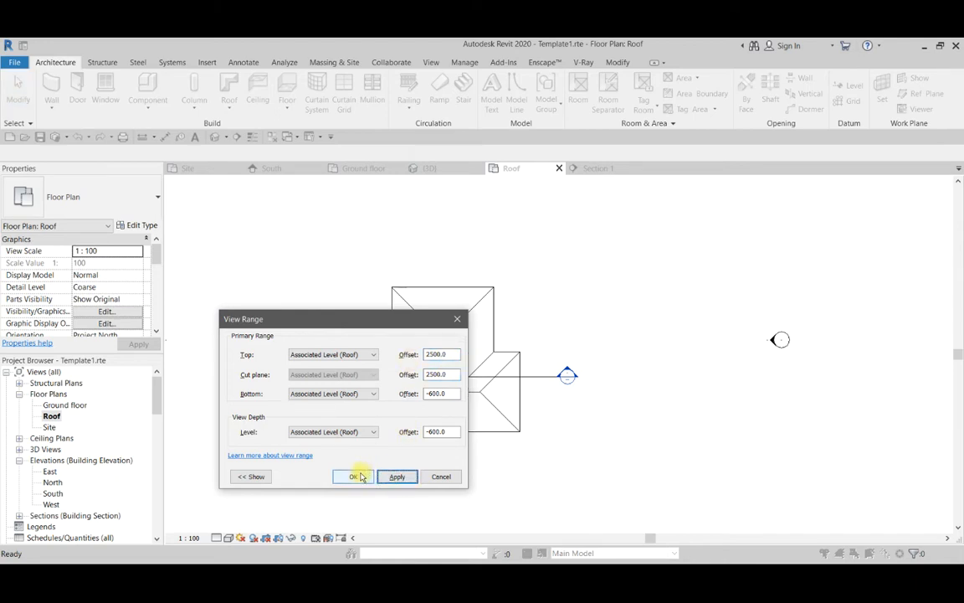
left_click(354, 477)
Examine the ridges, hips and valley of the complete roof in the Roof floor plan.
scroll(460, 368, "up", 2)
scroll(444, 397, "down", 1)
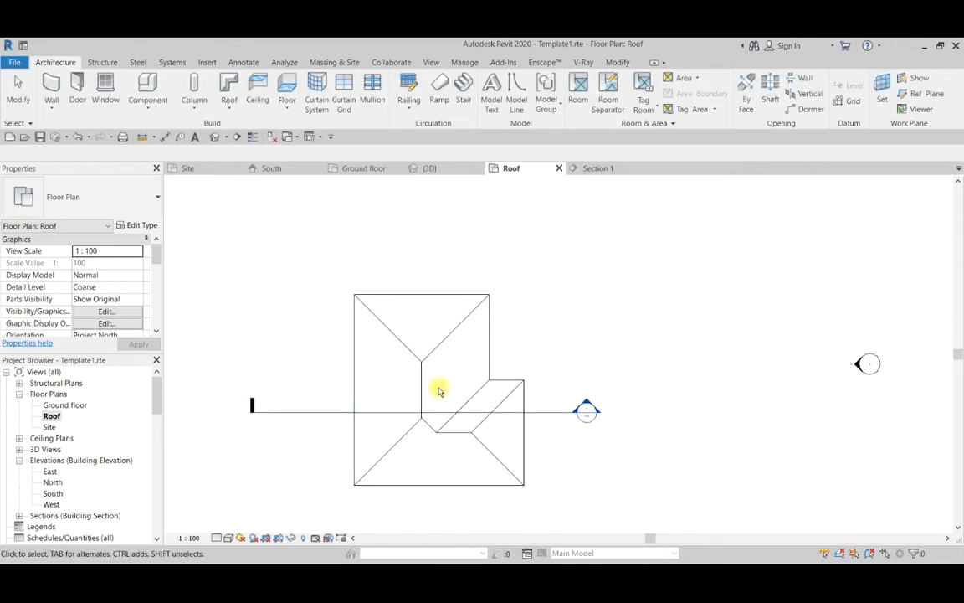
scroll(452, 381, "down", 2)
scroll(444, 393, "up", 2)
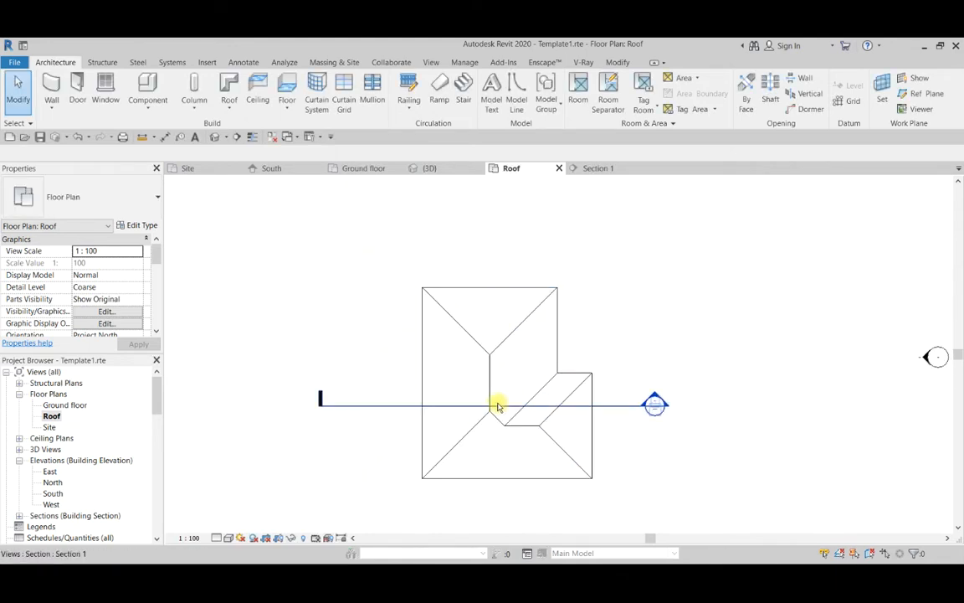
scroll(469, 402, "up", 1)
scroll(410, 403, "down", 2)
scroll(477, 400, "down", 1)
scroll(435, 415, "up", 2)
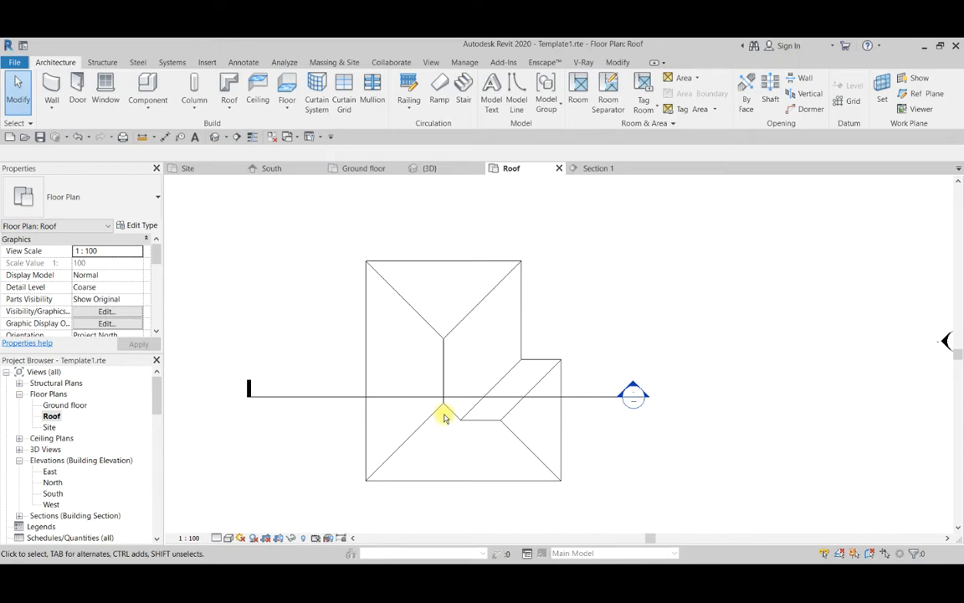
scroll(611, 323, "down", 1)
scroll(449, 311, "up", 2)
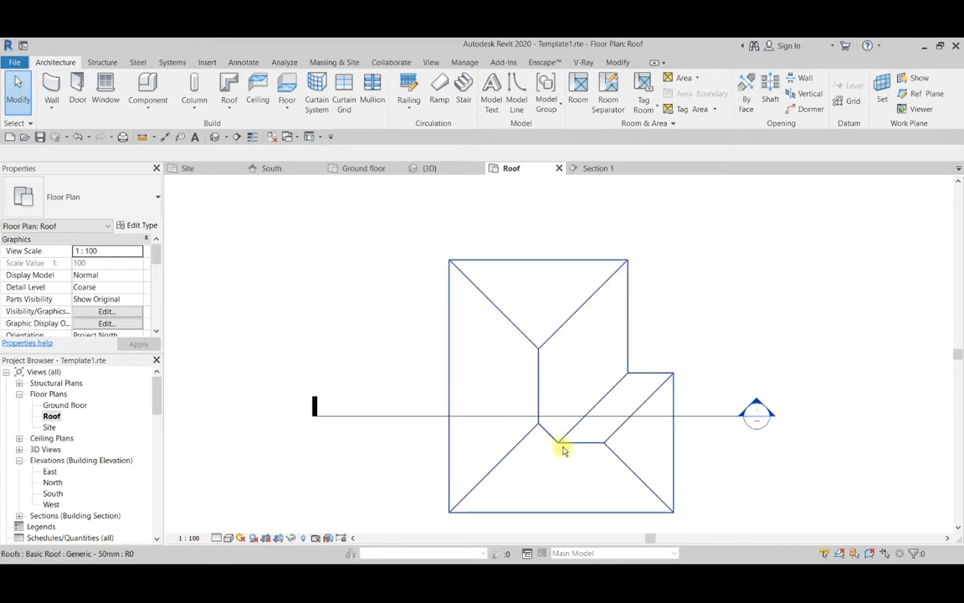
scroll(637, 429, "down", 1)
scroll(459, 389, "up", 1)
scroll(480, 370, "down", 1)
scroll(583, 342, "up", 1)
scroll(362, 405, "down", 2)
scroll(361, 407, "up", 2)
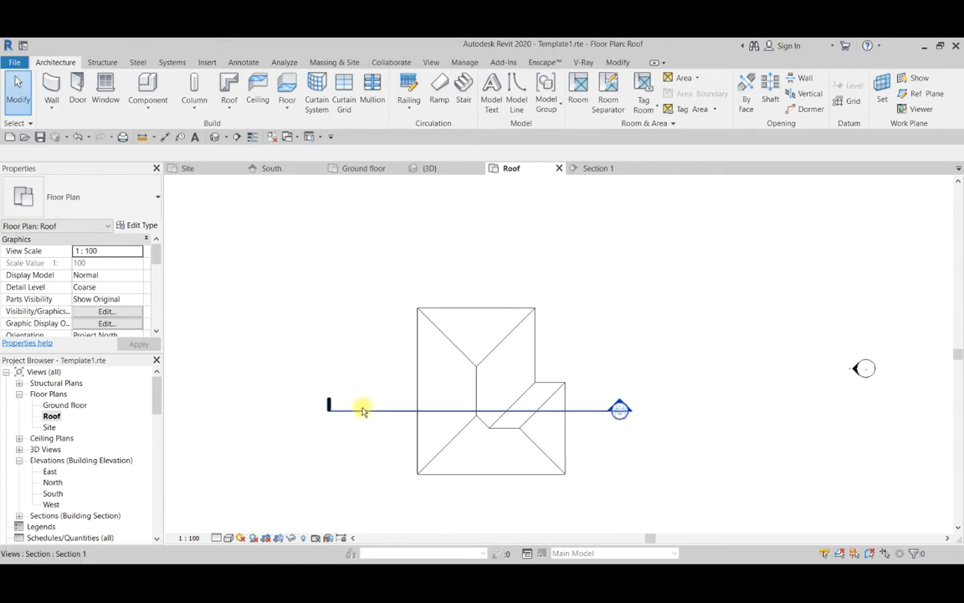
Move the Section 1 line north in the plan so it crosses the middle of the main ridge.
left_click(408, 411)
left_click_drag(408, 409, 410, 387)
left_click_drag(505, 305, 514, 369)
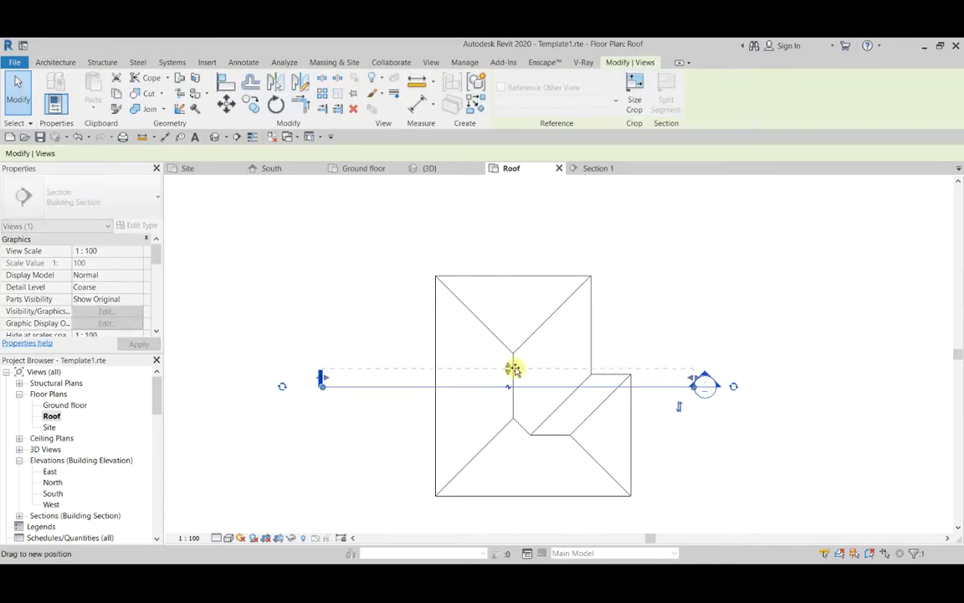
left_click(399, 314)
scroll(400, 315, "down", 2)
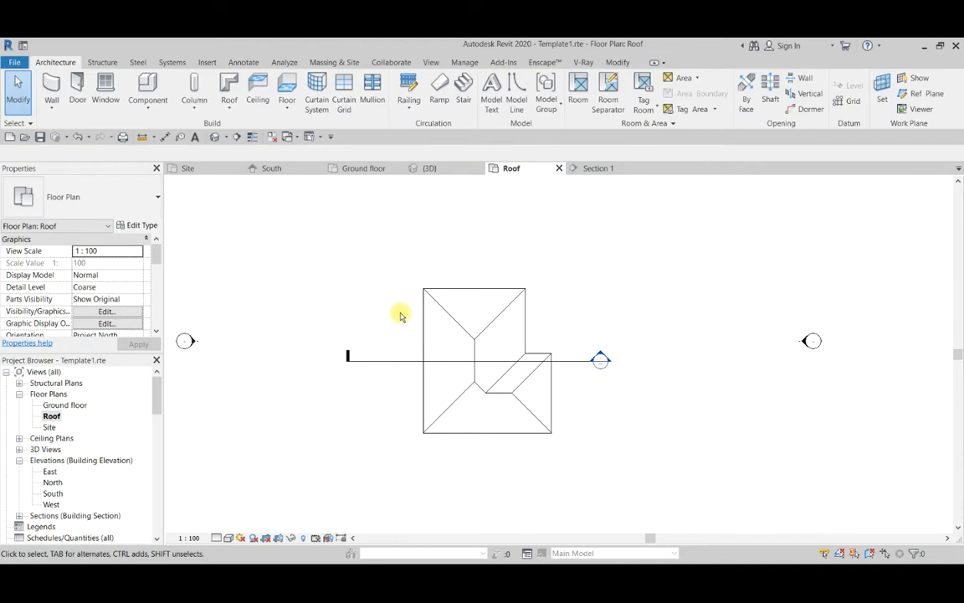
In the 3D view, override the Roofs category's surface transparency to 50% and inspect the walls through the roof.
left_click(433, 169)
middle_click_drag(374, 440, 448, 333, "shift")
scroll(447, 333, "up", 2)
left_click(452, 340)
middle_click_drag(329, 381, 418, 444, "shift")
left_click(327, 280)
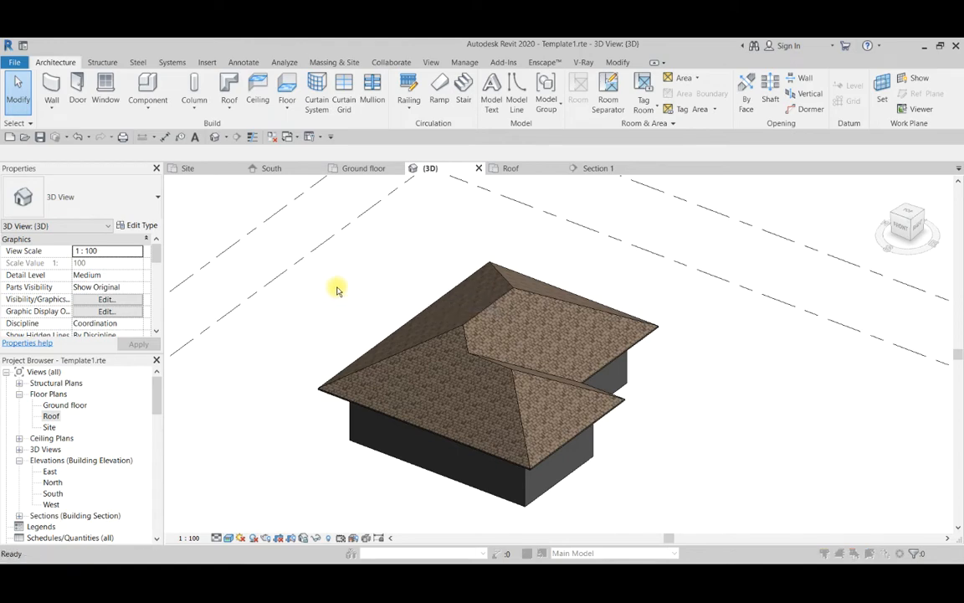
key("v")
key("g")
scroll(346, 237, "down", 7)
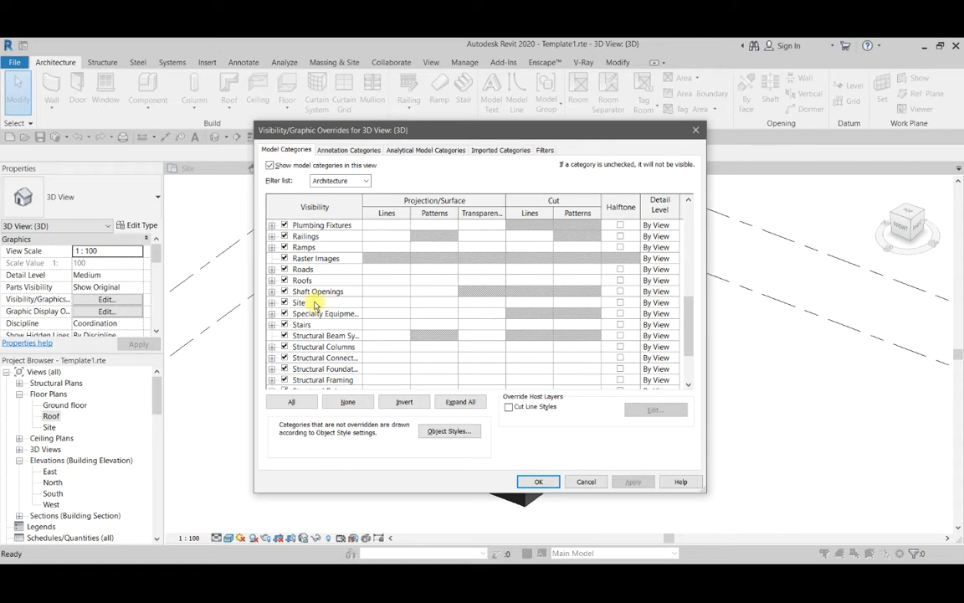
scroll(316, 307, "up", 3)
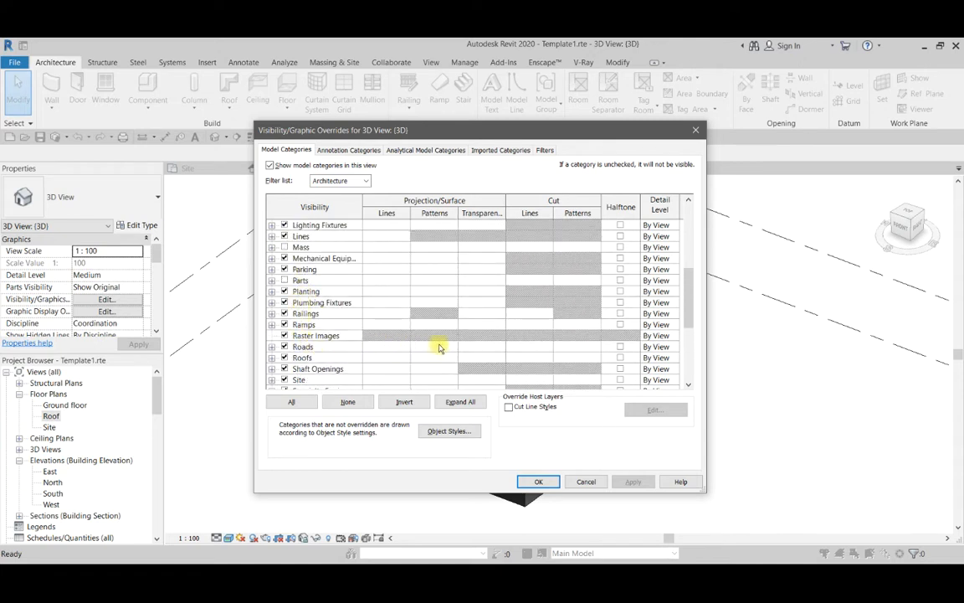
left_click(479, 358)
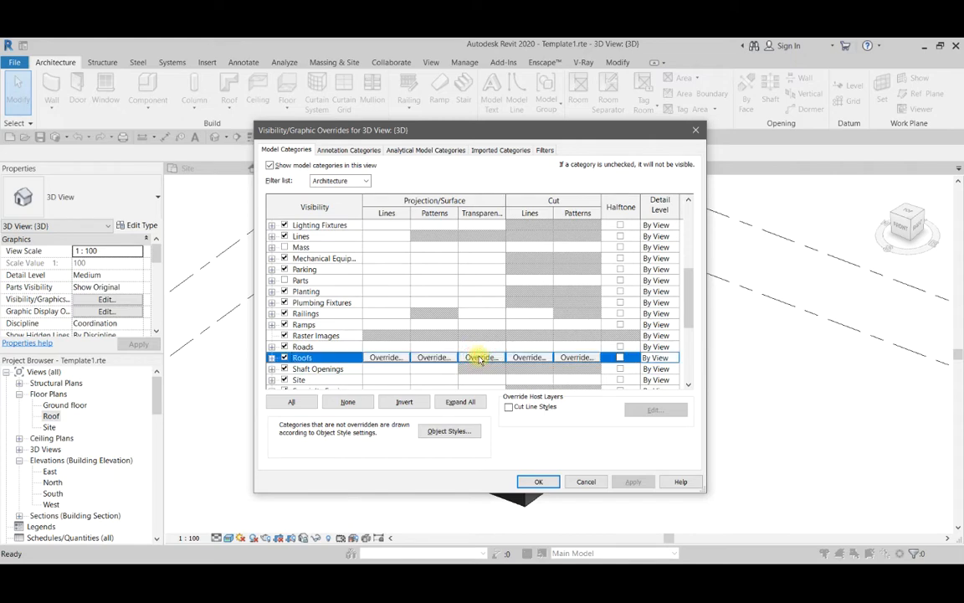
left_click(479, 358)
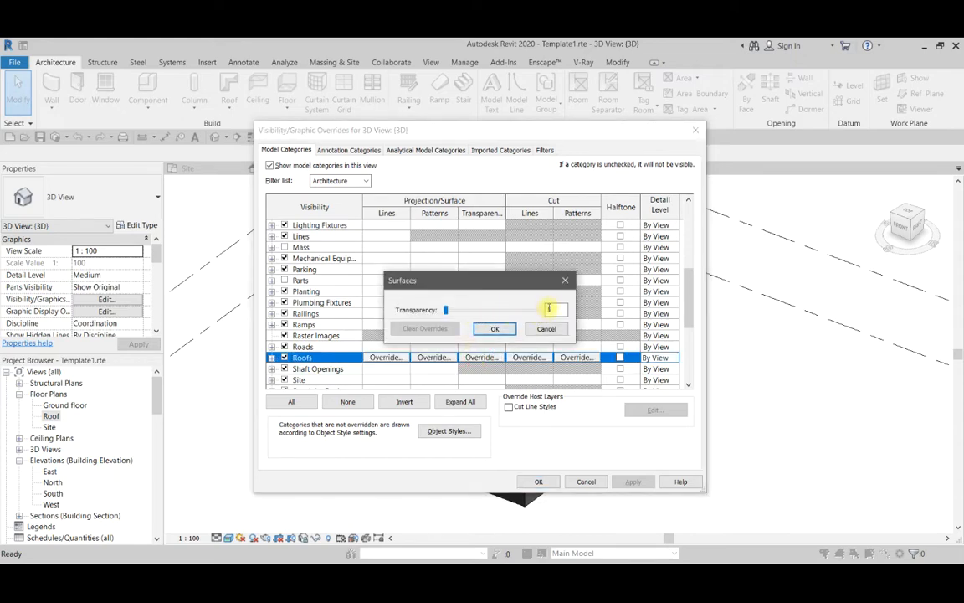
type("50")
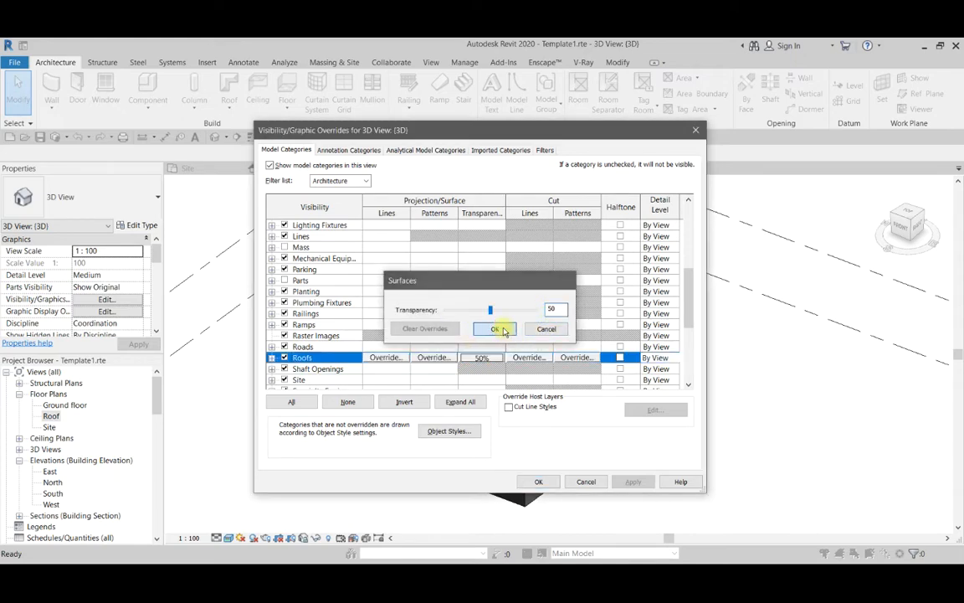
left_click(495, 328)
left_click(544, 482)
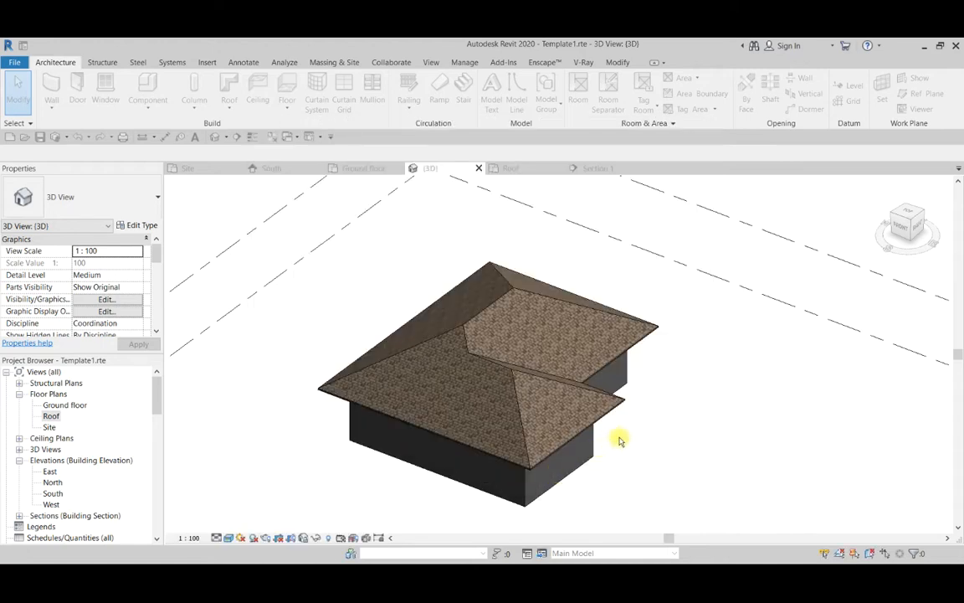
middle_click_drag(667, 290, 603, 361, "shift")
scroll(550, 283, "up", 3)
scroll(549, 285, "down", 4)
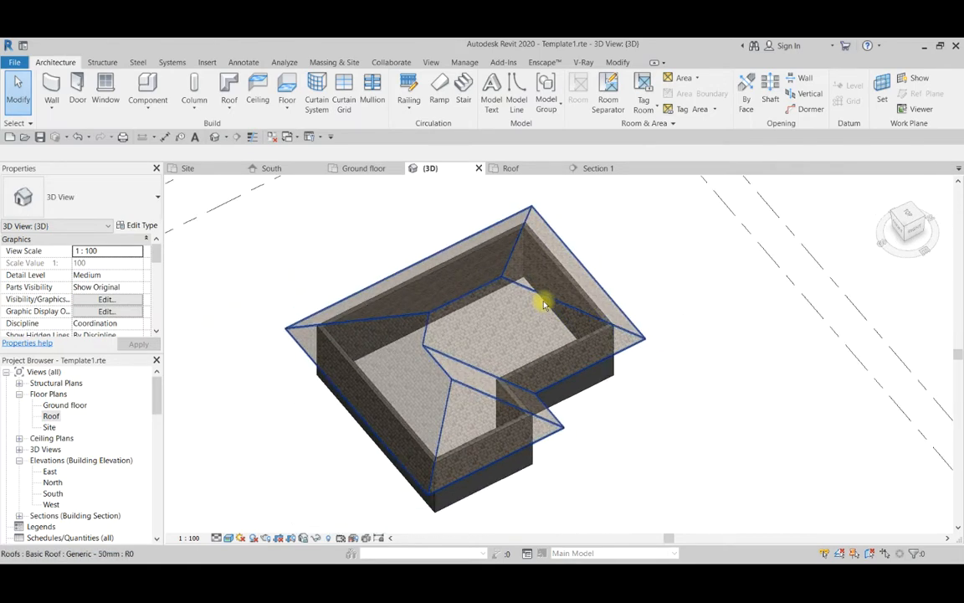
In the Roof floor plan, move the Section 1 line slightly north along the main ridge.
double_click(51, 417)
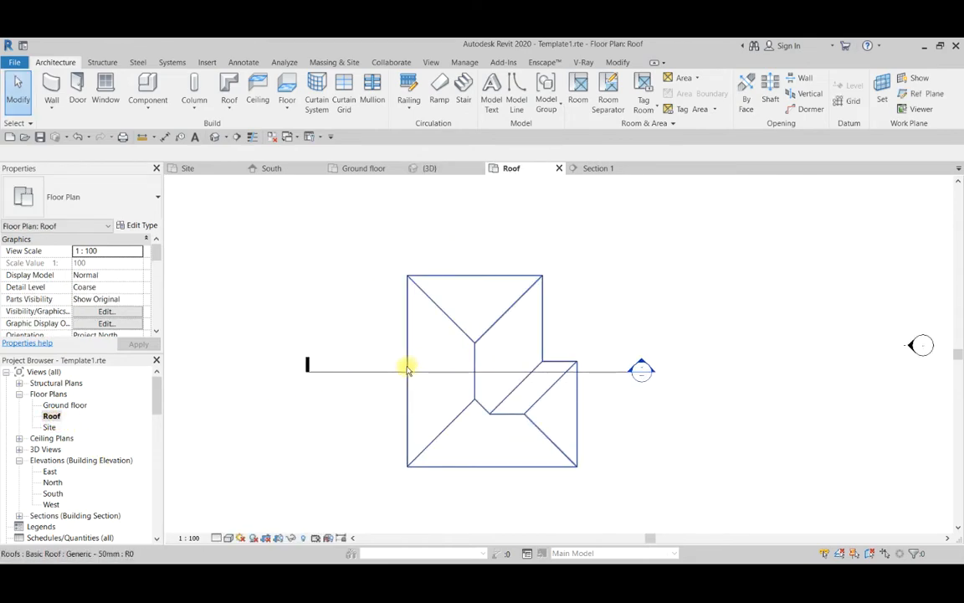
left_click(408, 369)
left_click(376, 371)
mouse_move(377, 375)
left_mouse_down()
mouse_move(379, 329)
mouse_move(378, 362)
left_mouse_up()
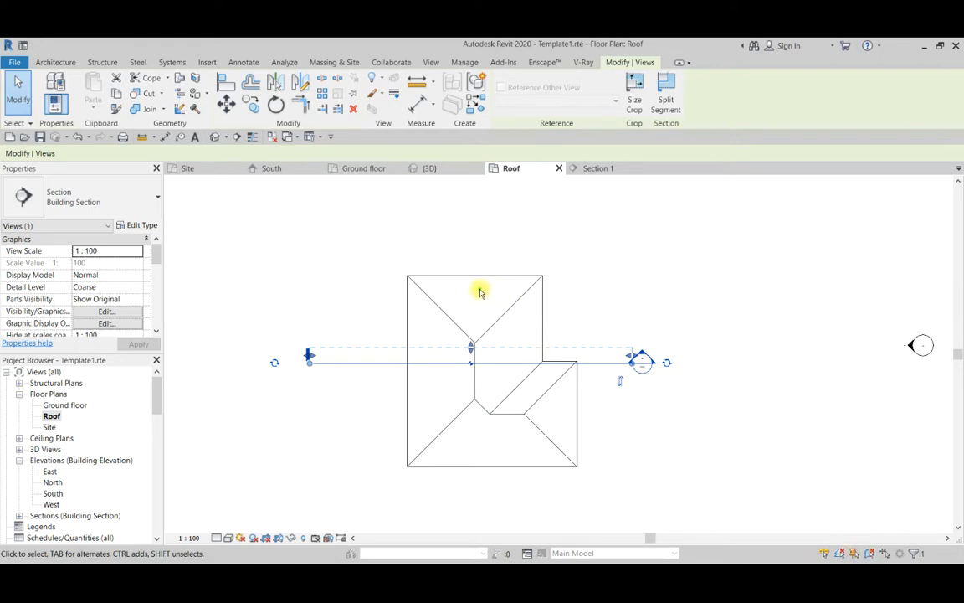
left_click_drag(480, 290, 482, 318)
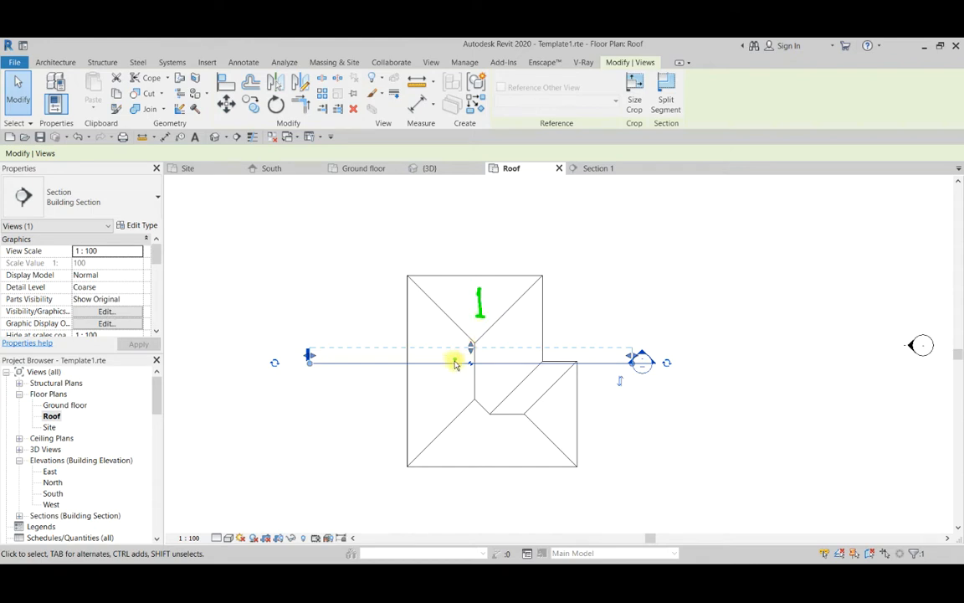
mouse_move(430, 366)
left_mouse_down()
mouse_move(434, 402)
mouse_move(459, 407)
left_mouse_up()
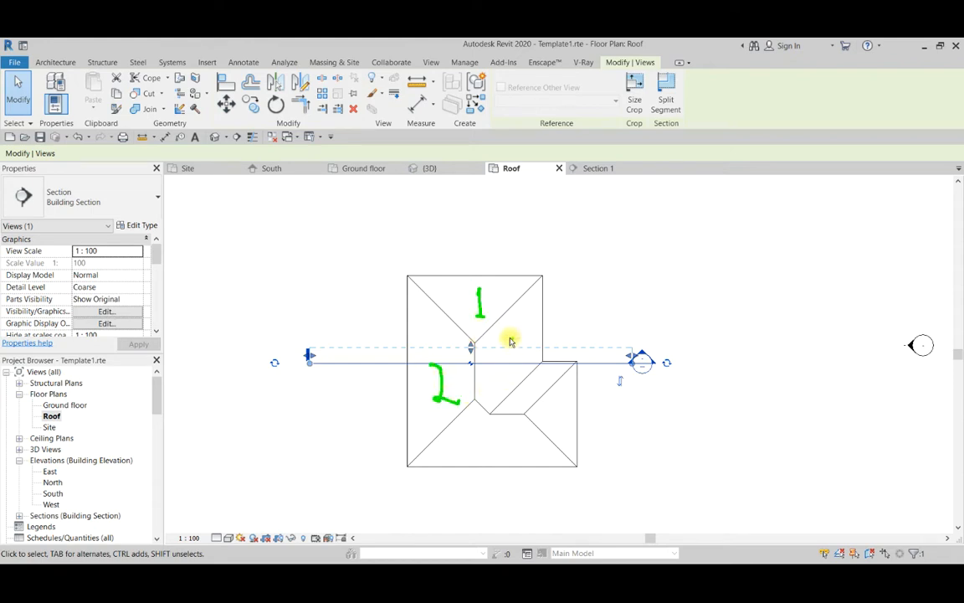
left_click_drag(511, 346, 514, 362)
mouse_move(473, 423)
left_mouse_down()
mouse_move(487, 439)
mouse_move(501, 432)
left_mouse_up()
left_click_drag(485, 426, 486, 448)
left_click_drag(572, 402, 557, 425)
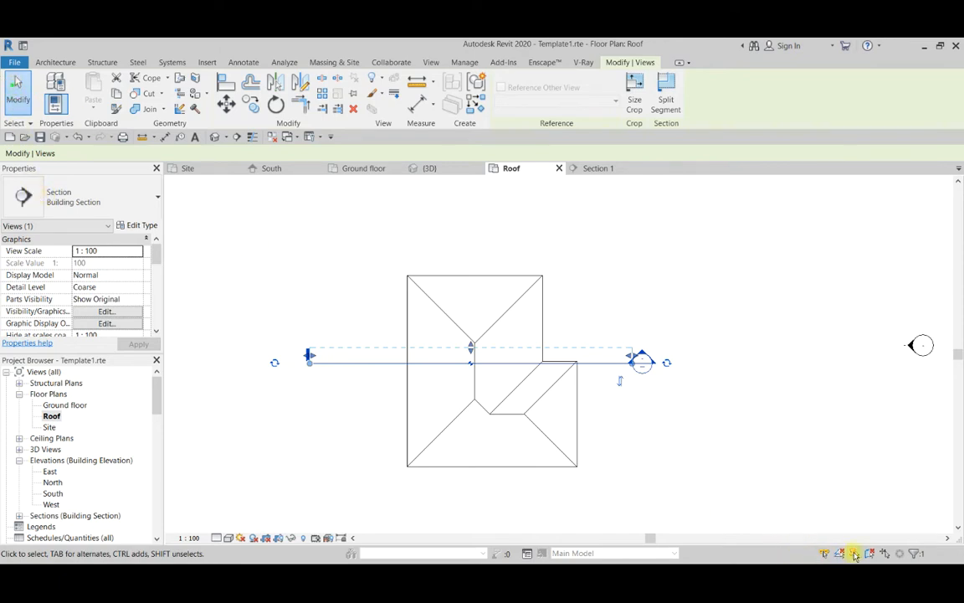
Move the Section 1 line north so it crosses the roof's northern hip end.
left_click(351, 362)
scroll(384, 374, "down", 1)
key("Escape")
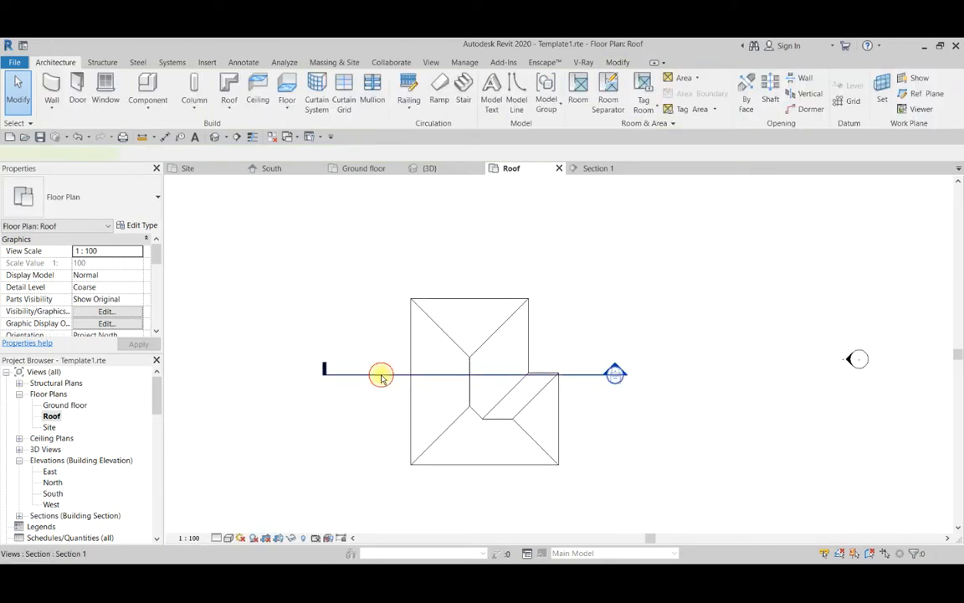
left_click(382, 373)
left_click_drag(381, 373, 382, 328)
scroll(379, 282, "up", 2)
key("Escape")
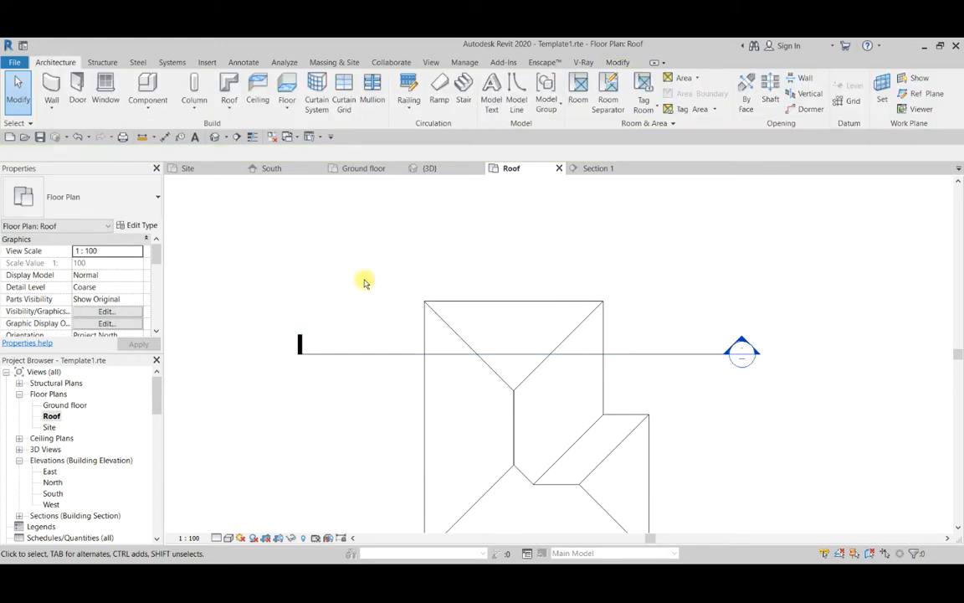
Draw a north-south section just west of the main ridge, facing east, and shorten its view depth to just past the ridge.
left_click(236, 136)
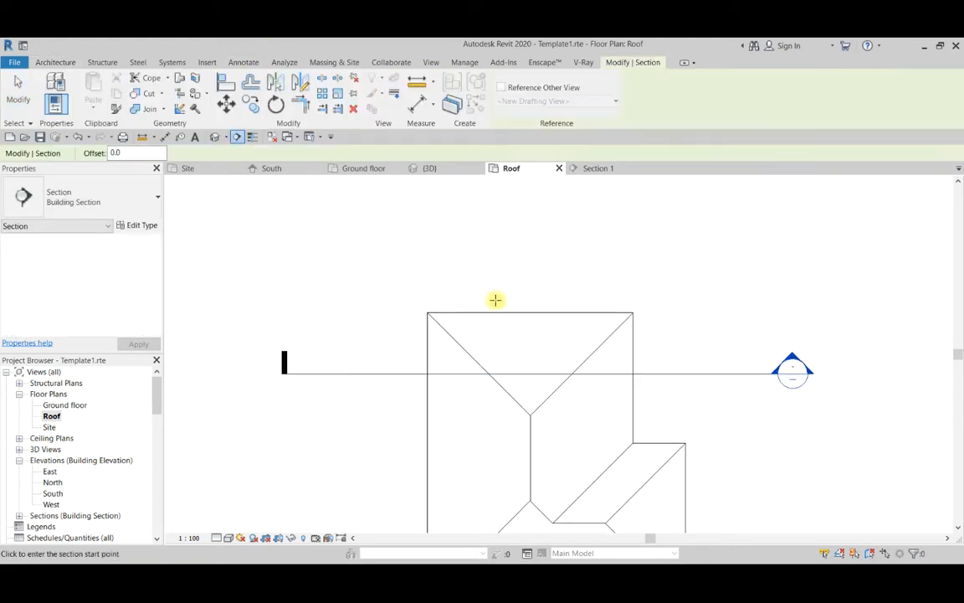
left_click(505, 264)
scroll(517, 401, "down", 2)
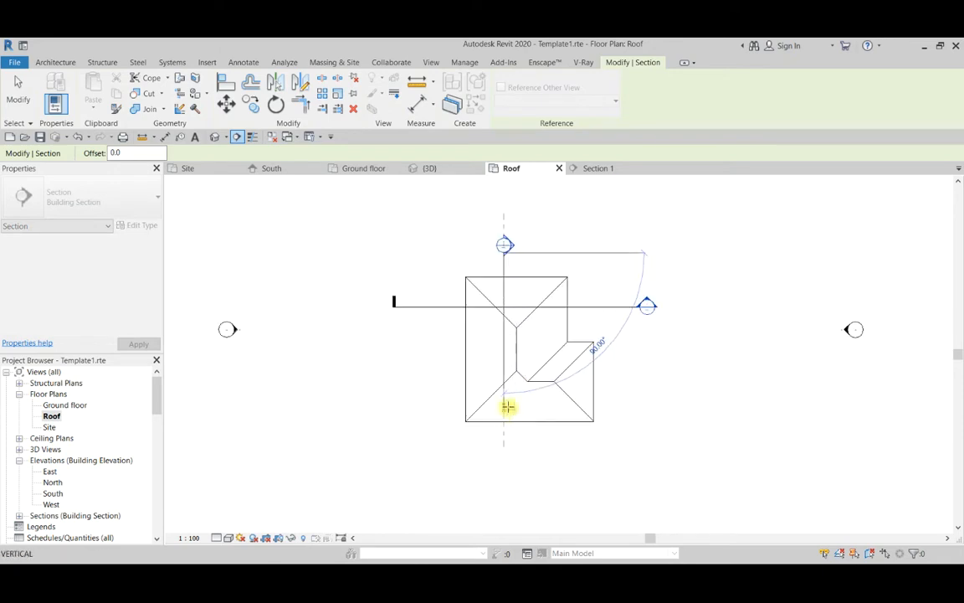
left_click(508, 449)
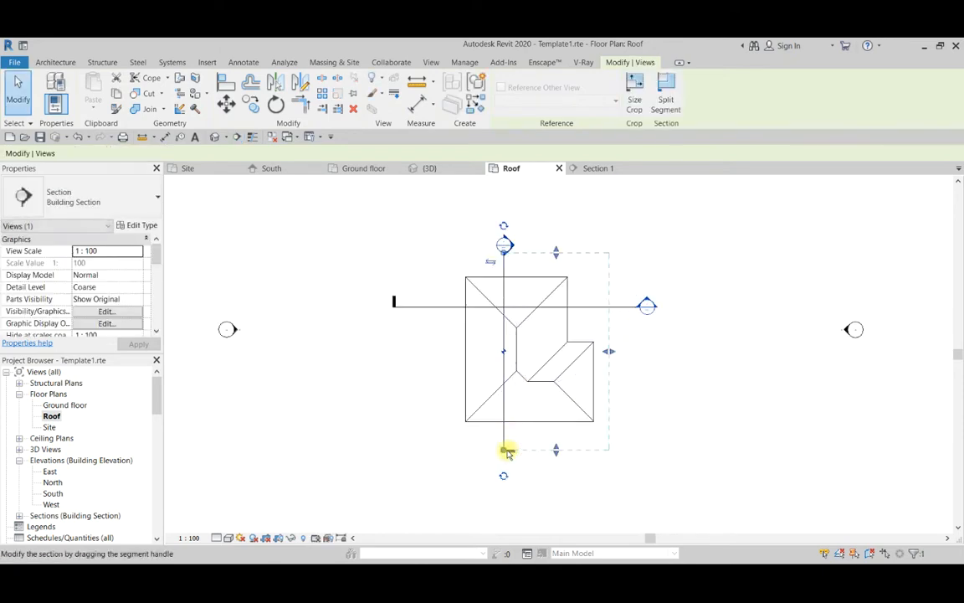
left_click_drag(608, 351, 540, 340)
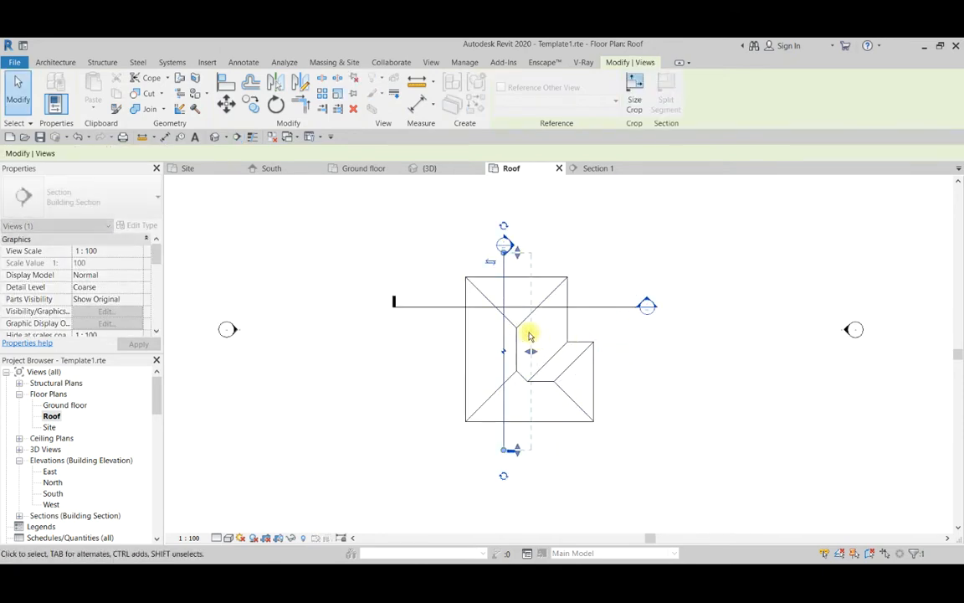
left_click(484, 252)
scroll(484, 256, "up", 2)
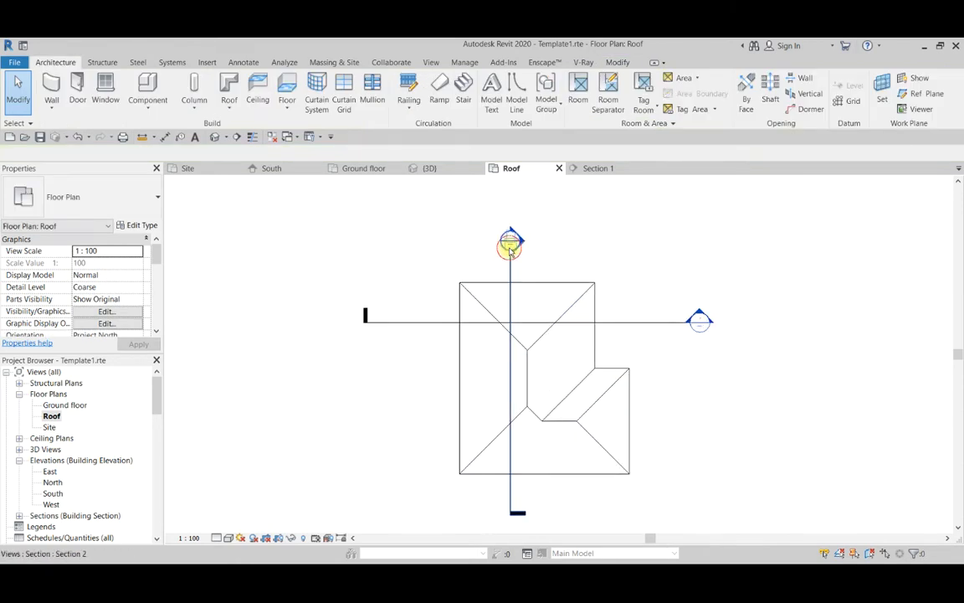
In the new north-south section view, create a reference plane by picking the underside line of the north roof slope.
double_click(510, 251)
scroll(472, 318, "up", 2)
scroll(510, 398, "up", 2)
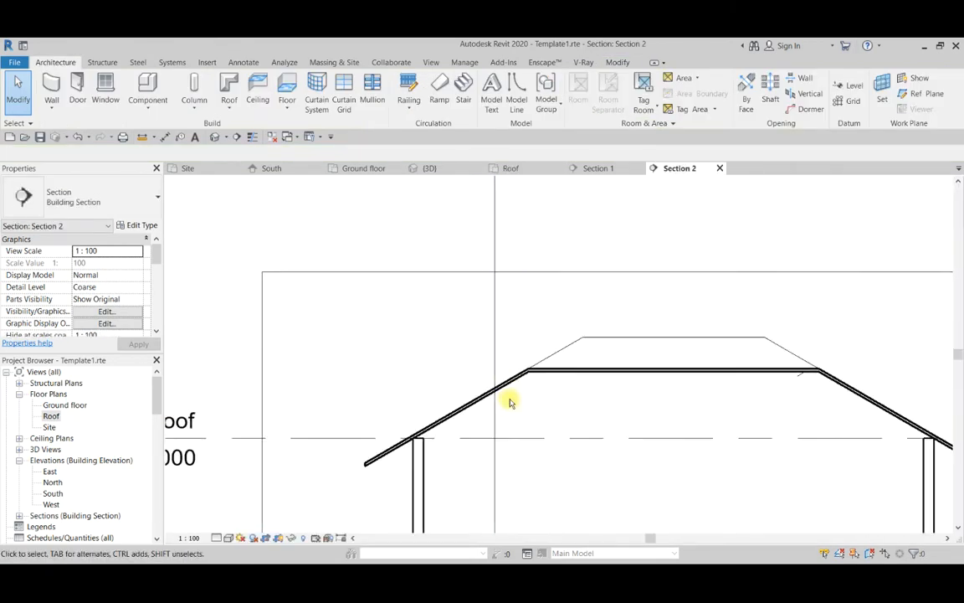
scroll(456, 336, "down", 4)
scroll(458, 339, "down", 1)
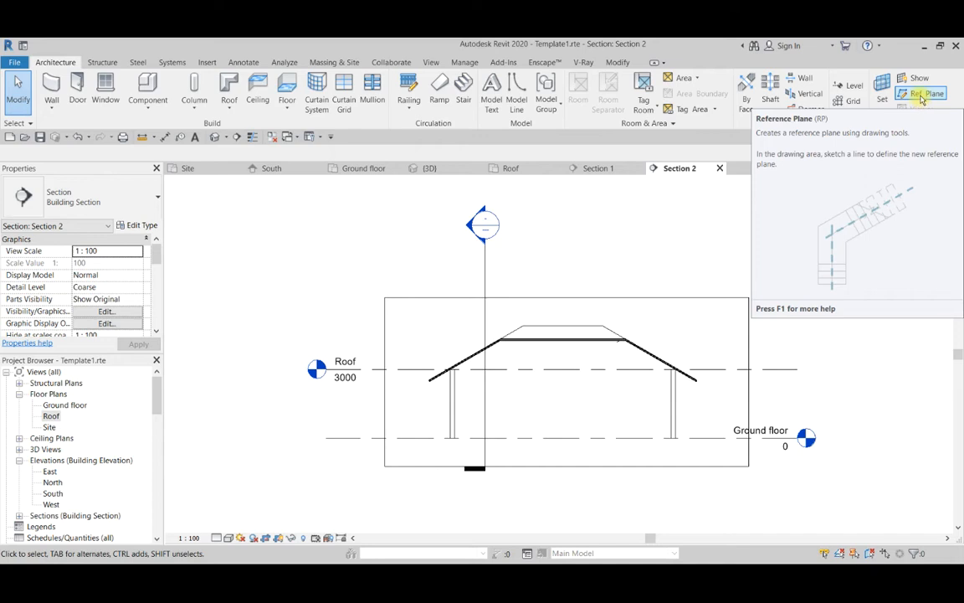
left_click(921, 95)
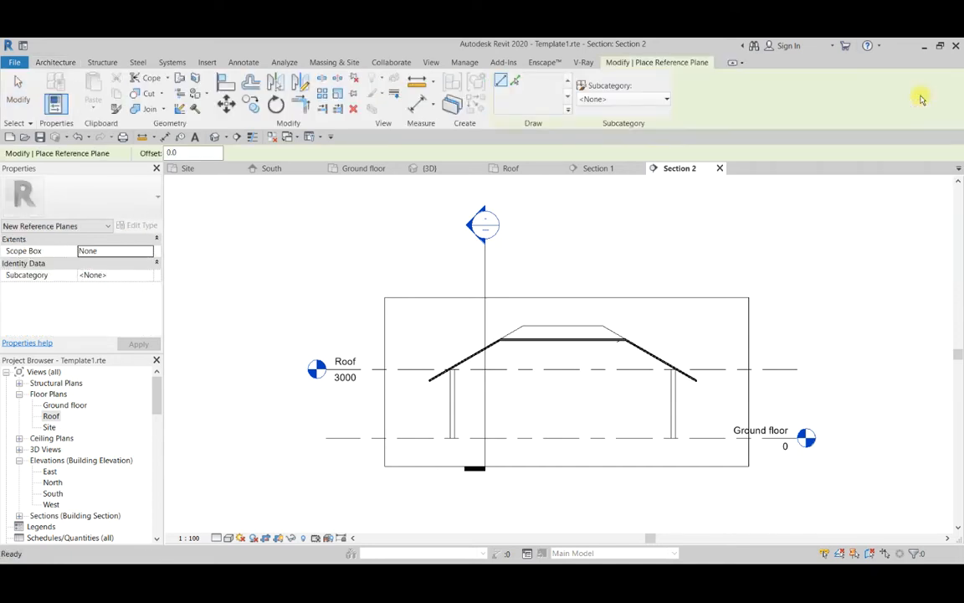
left_click(516, 81)
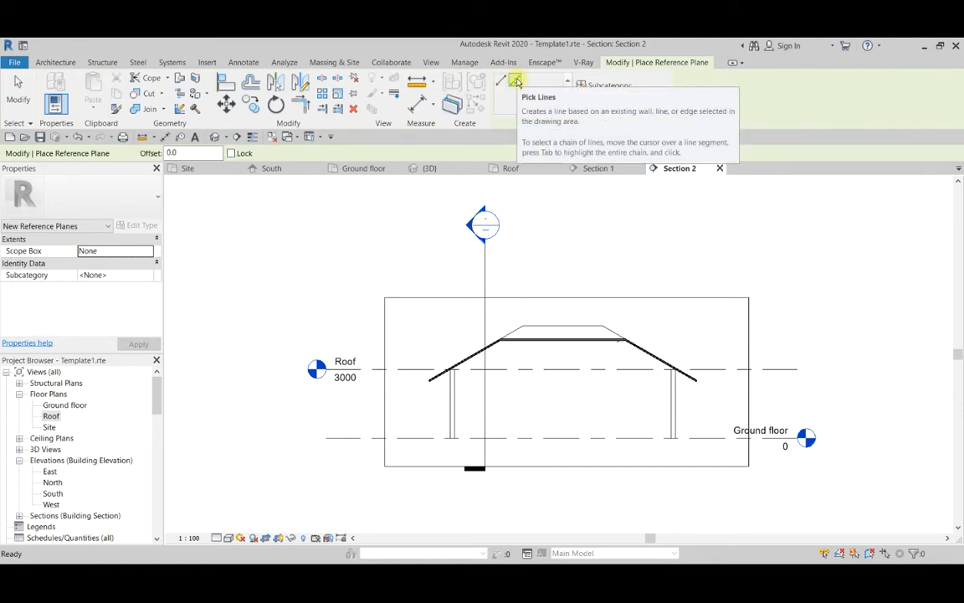
scroll(472, 346, "up", 5)
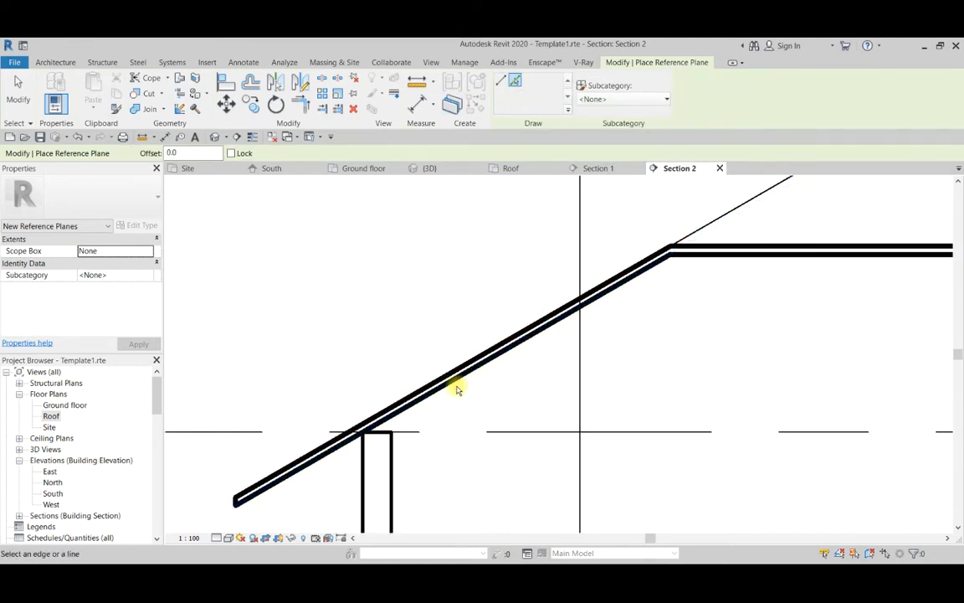
left_click(452, 386)
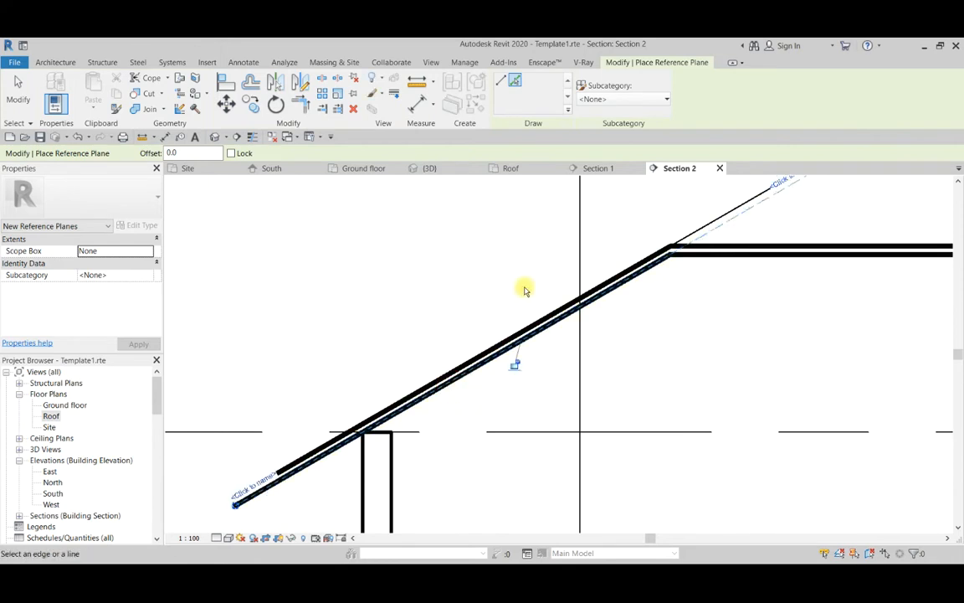
Name the reference plane under the north roof slope "Roof mem 1".
scroll(525, 287, "down", 2)
scroll(336, 436, "up", 4)
left_click(402, 356)
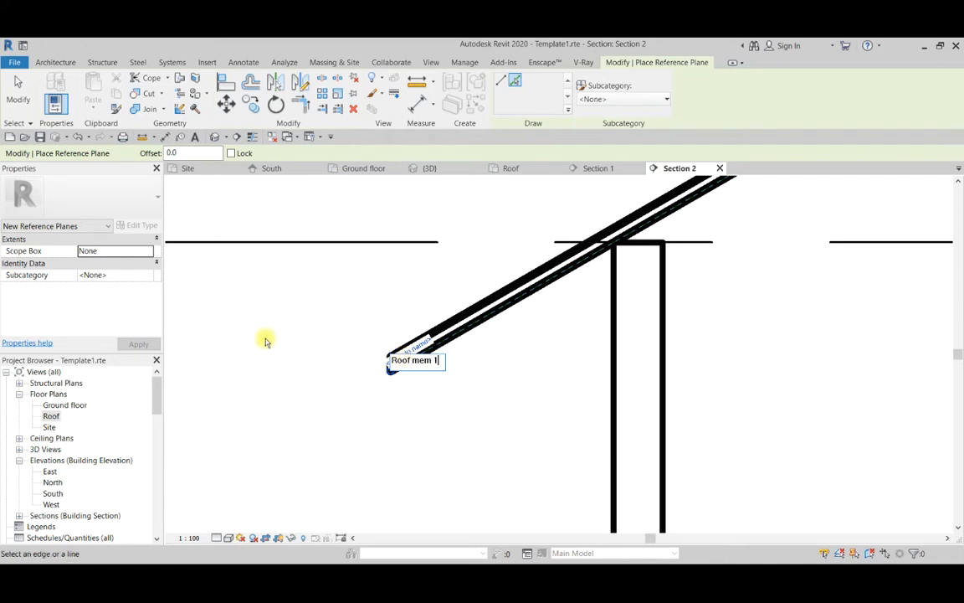
key("Return")
scroll(370, 478, "down", 2)
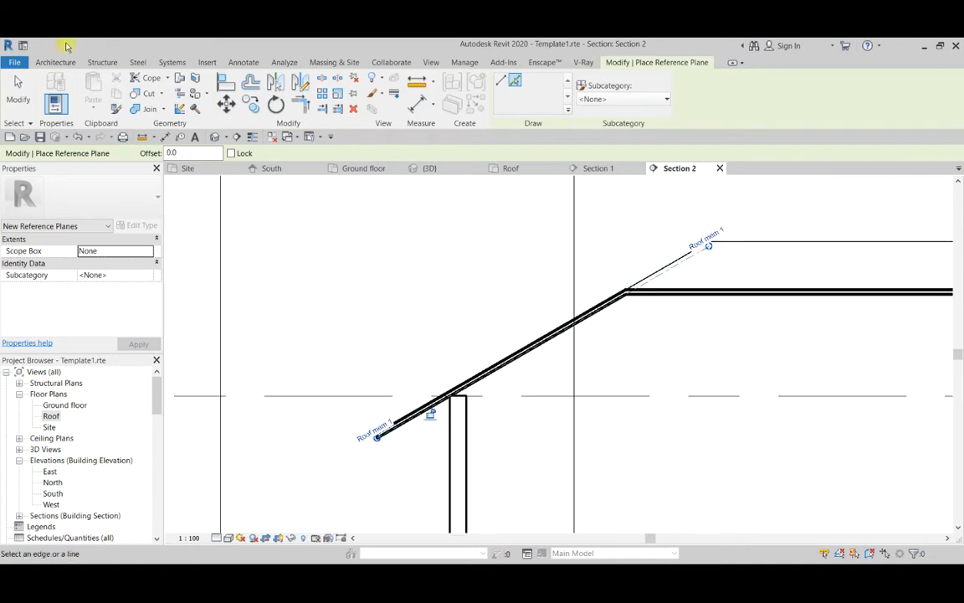
Turn on thin line display in the section view and end reference plane placement.
left_click(252, 137)
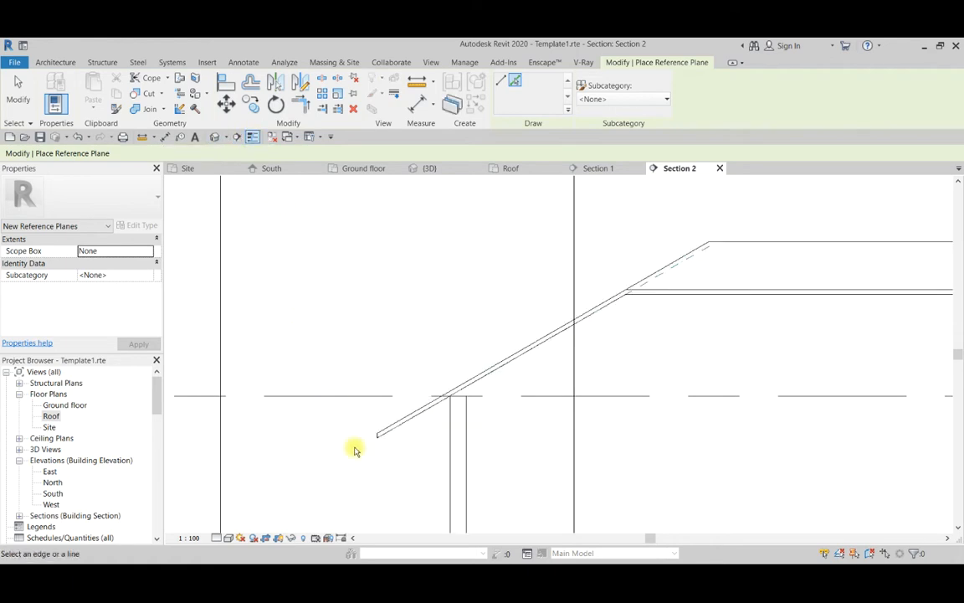
scroll(336, 406, "up", 4)
scroll(419, 335, "down", 3)
key("Escape")
scroll(452, 351, "up", 5)
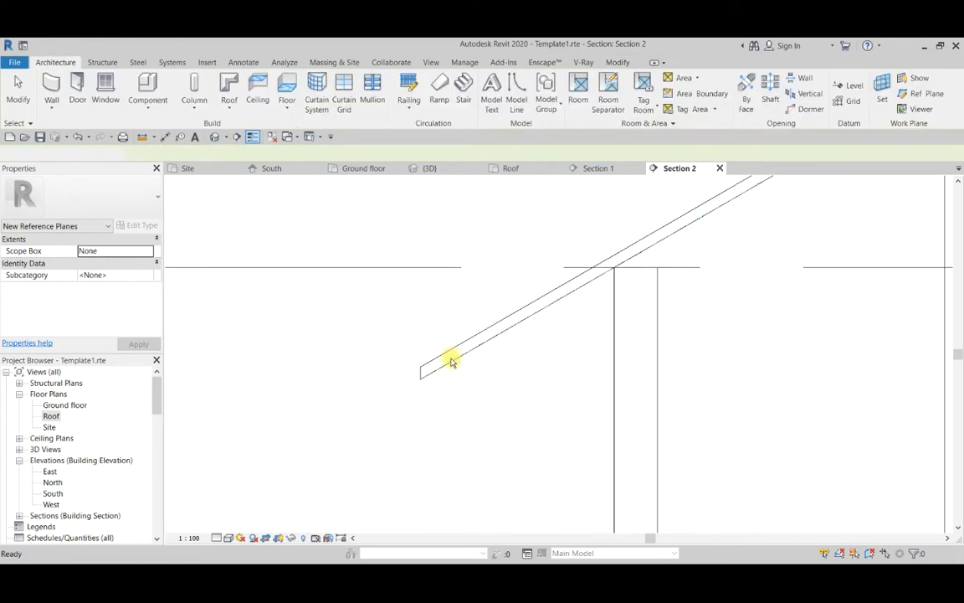
left_click(425, 402)
scroll(370, 387, "down", 5)
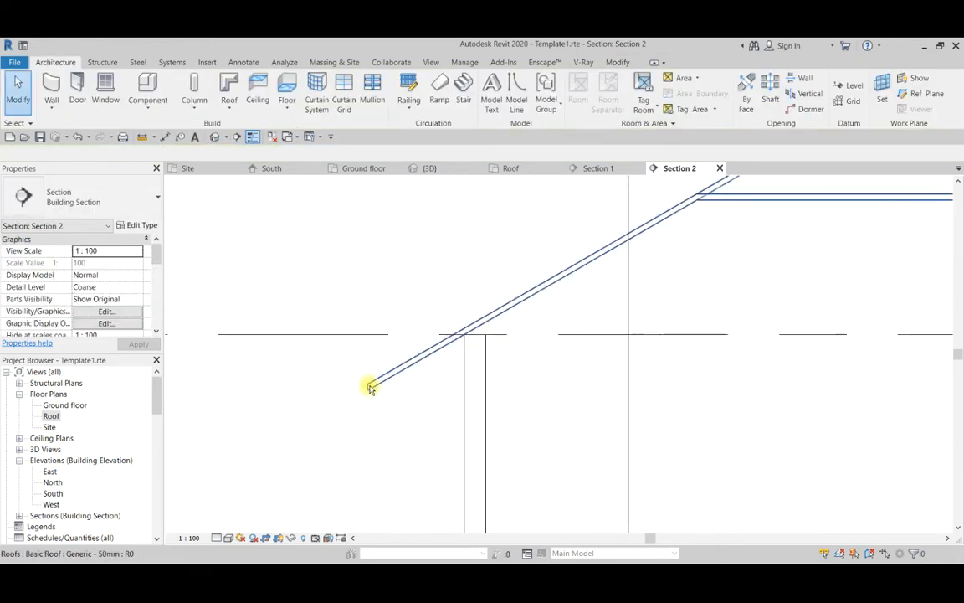
Extend both ends of the Roof mem 1 reference plane beyond the main ridge and the northern eave.
scroll(498, 318, "up", 5)
left_click(551, 248)
scroll(536, 336, "down", 2)
left_click_drag(571, 281, 657, 225)
scroll(657, 225, "down", 5)
scroll(467, 357, "up", 2)
left_click_drag(460, 347, 415, 392)
scroll(396, 374, "up", 3)
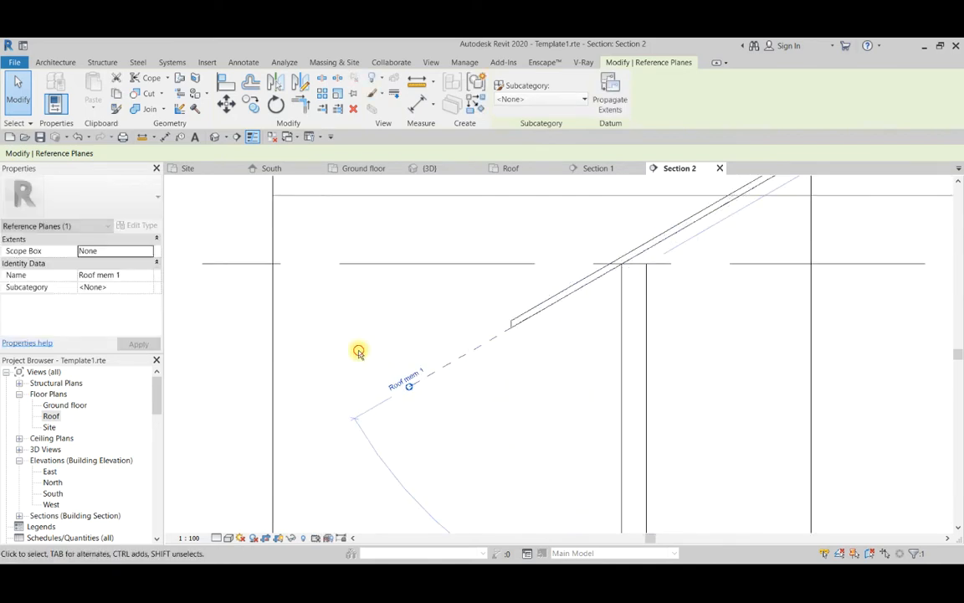
key("Escape")
Check the section line positions over the roof slopes on the Roof floor plan, and return to Section 2.
scroll(364, 394, "down", 4)
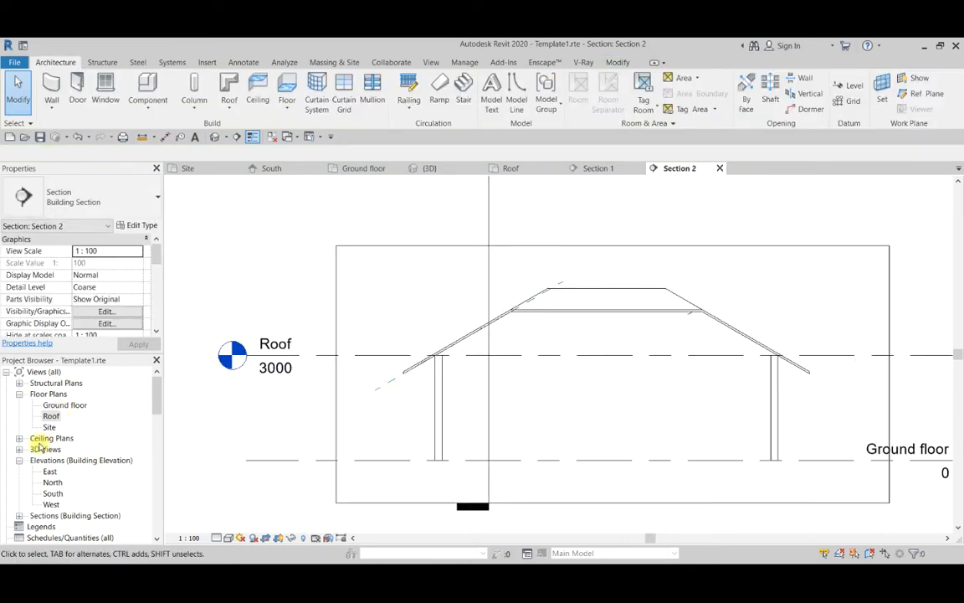
double_click(50, 416)
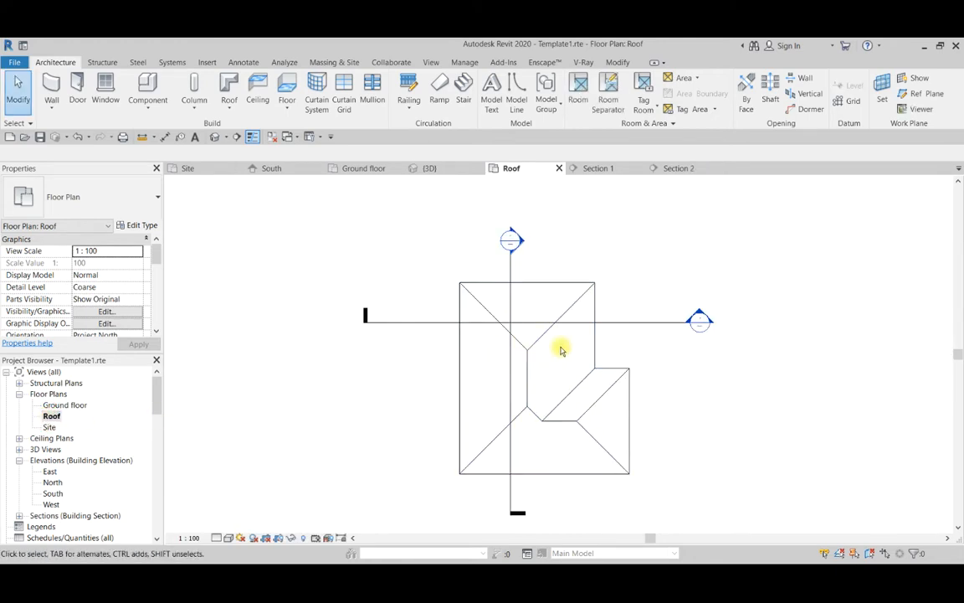
scroll(544, 331, "down", 2)
scroll(531, 314, "up", 2)
scroll(534, 264, "down", 3)
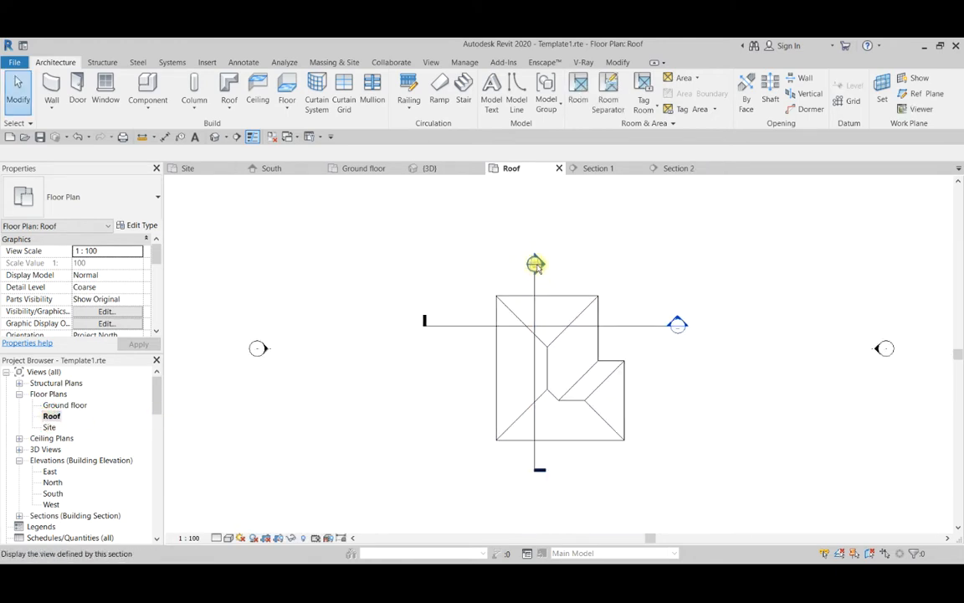
scroll(535, 264, "up", 2)
double_click(534, 263)
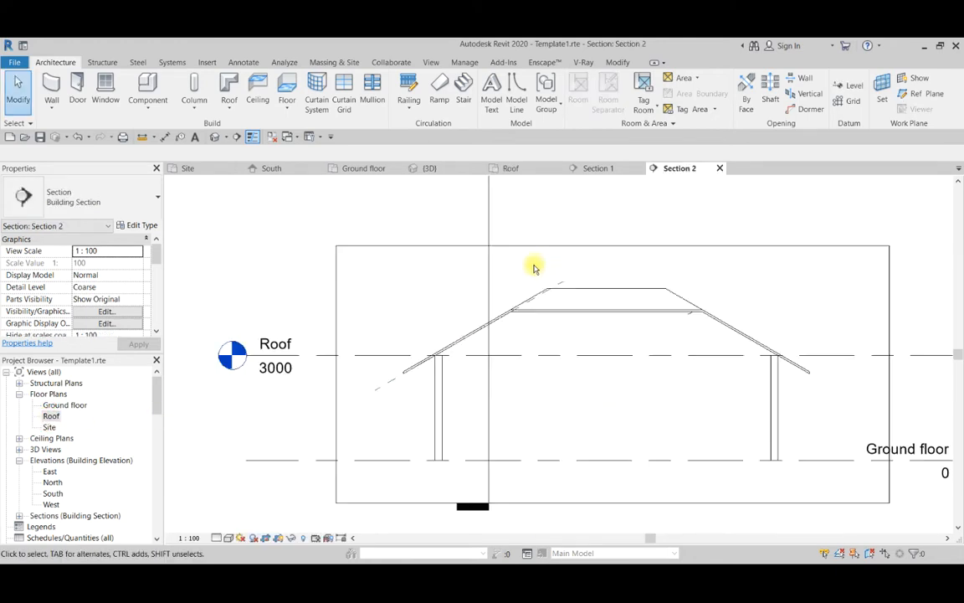
In Section 2, create a reference plane by picking the underside line of the south roof slope.
scroll(671, 310, "up", 2)
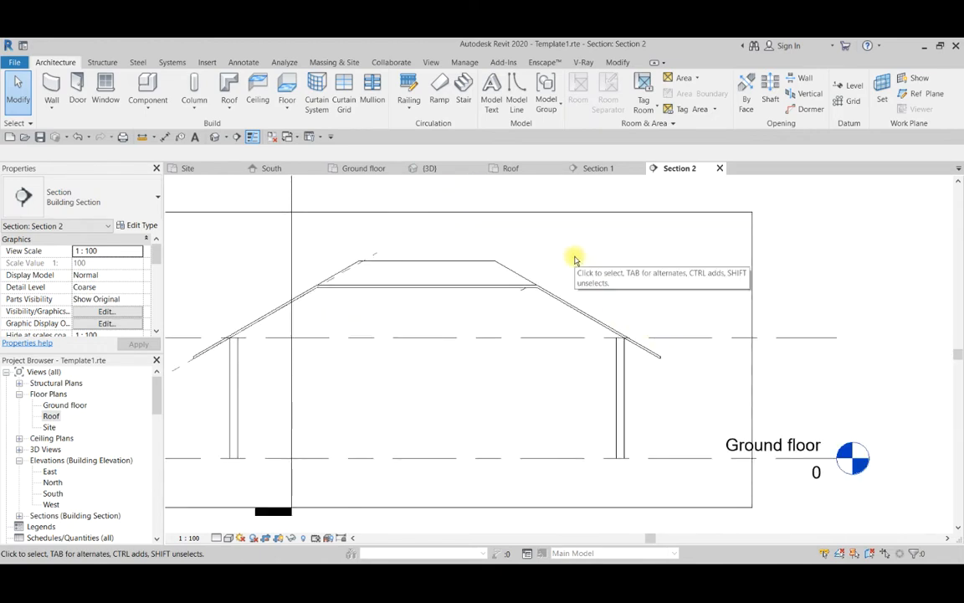
scroll(583, 278, "up", 2)
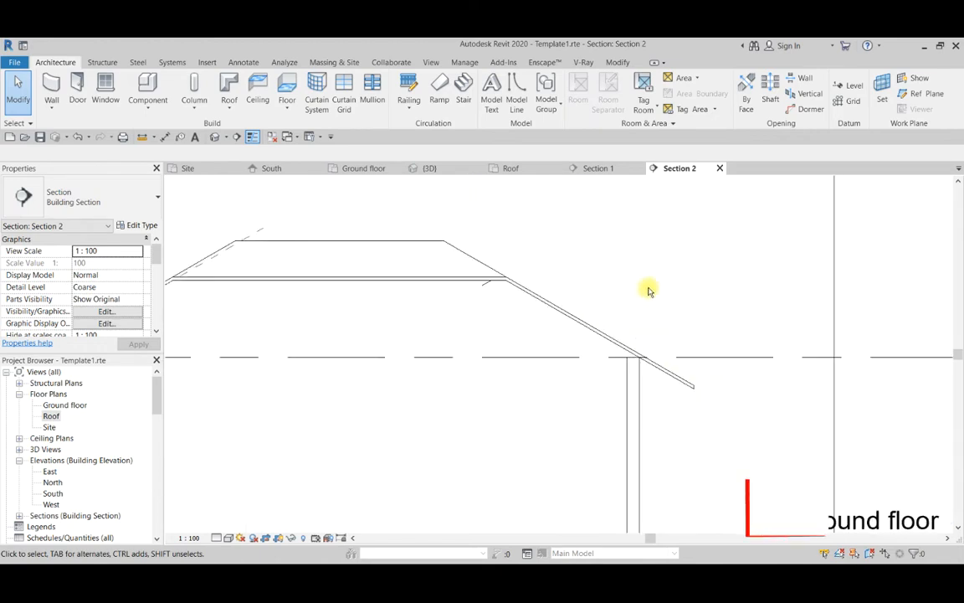
left_click(926, 94)
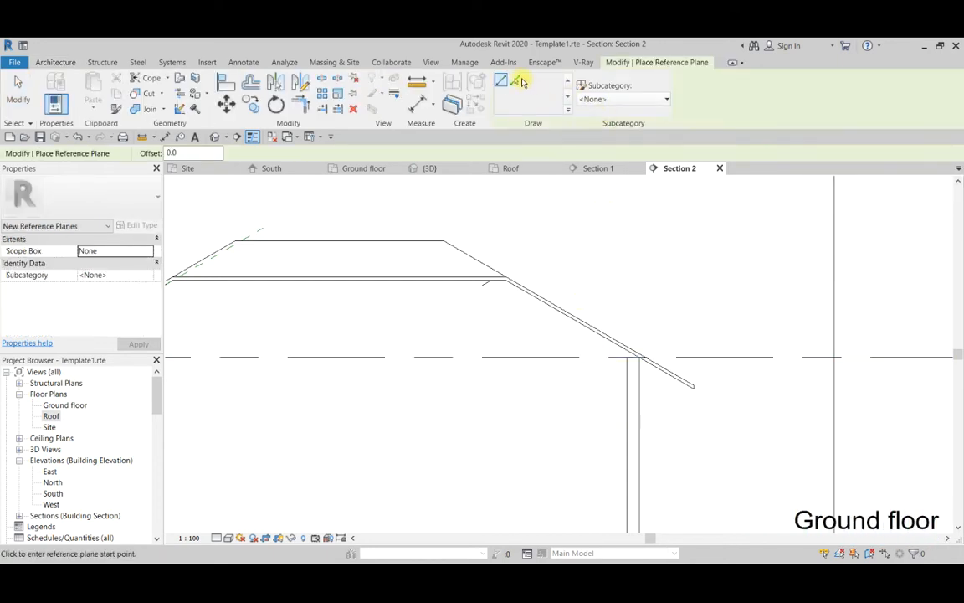
left_click(517, 82)
scroll(528, 222, "up", 4)
left_click(540, 319)
Name the reference plane under the south roof slope "Room mem 4".
scroll(497, 467, "down", 2)
middle_click_drag(338, 235, 429, 324)
left_click(468, 348)
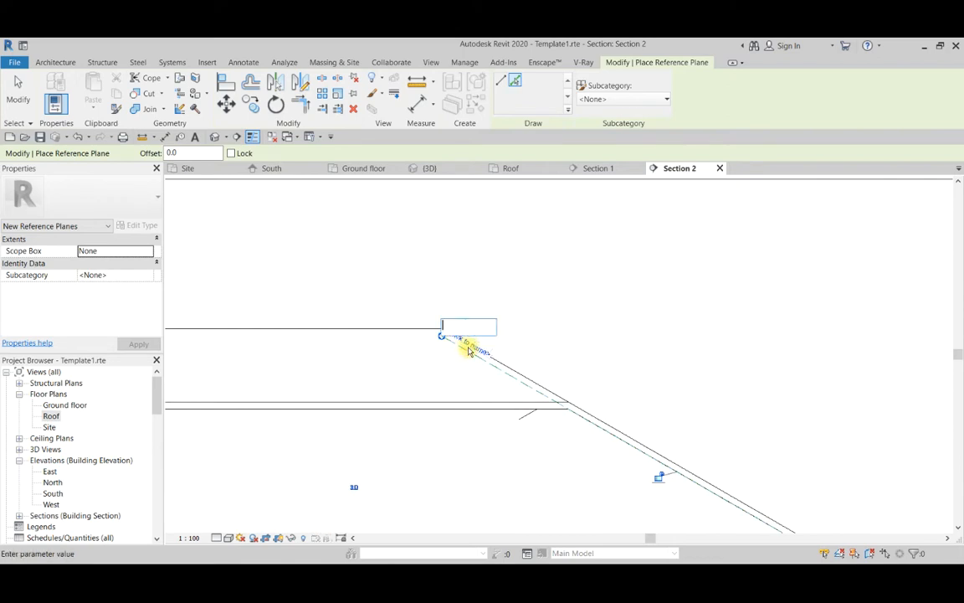
type("Roo")
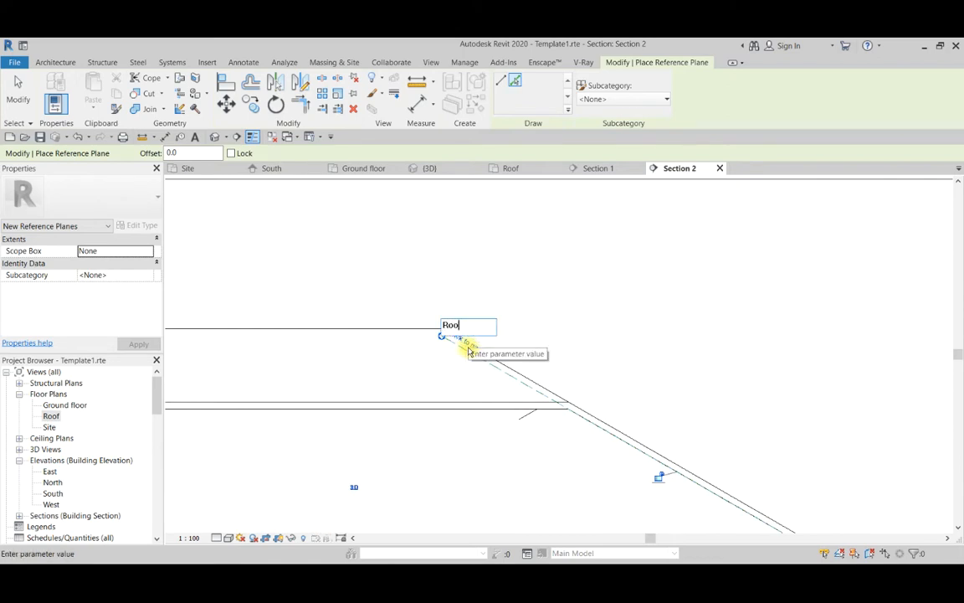
type("m mem 4")
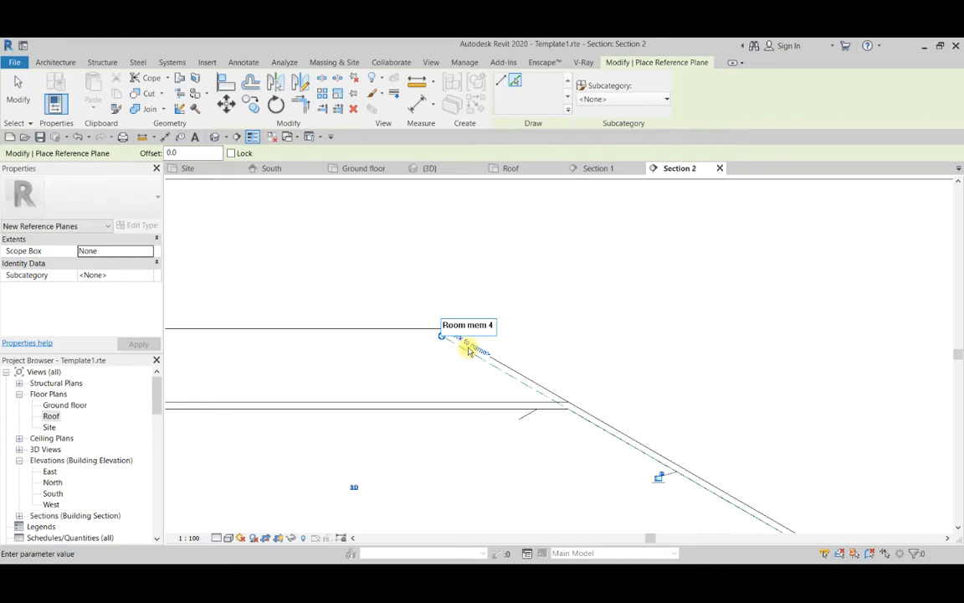
left_click(519, 264)
scroll(484, 268, "down", 5)
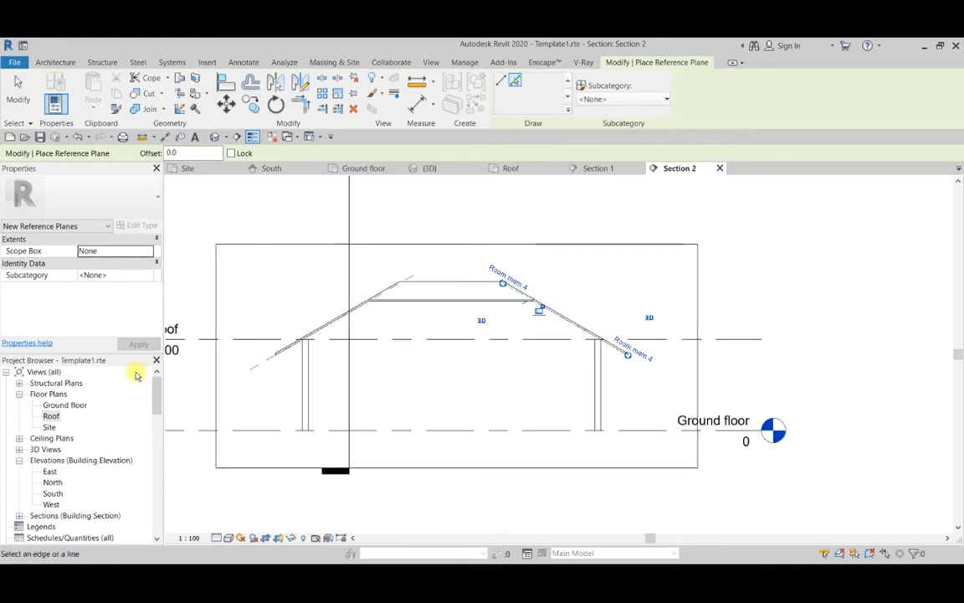
On the Roof floor plan, end reference plane placement and move the east-west section line south so it cuts through the main ridge.
left_click(512, 167)
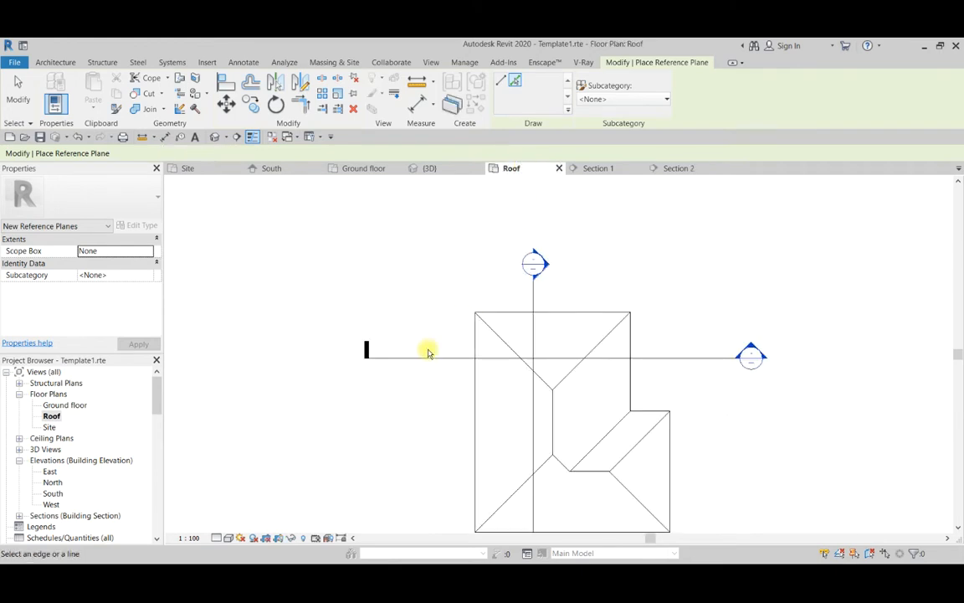
scroll(431, 352, "down", 2)
scroll(430, 358, "up", 1)
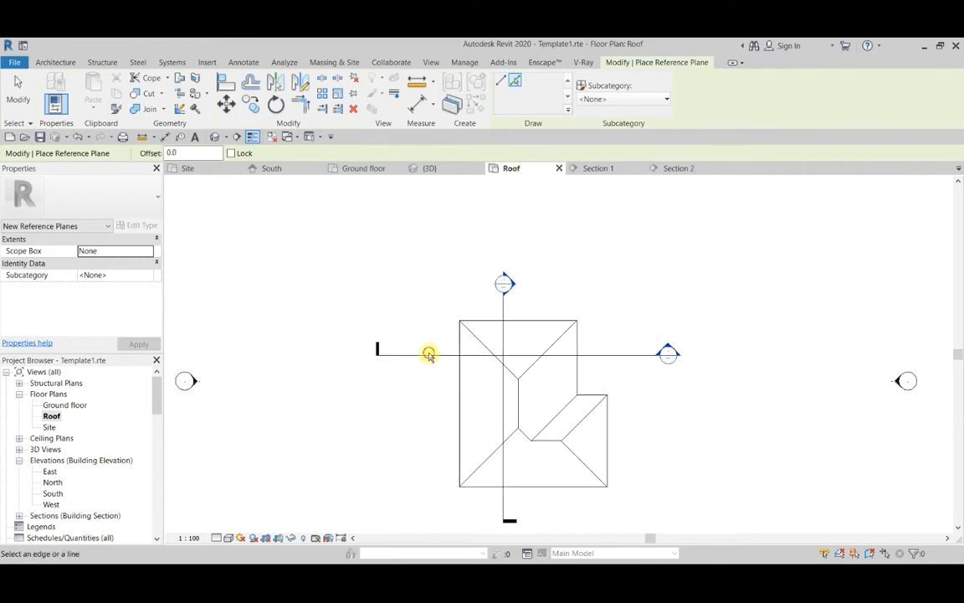
scroll(428, 355, "down", 2)
key("Escape")
key("Escape")
left_click(422, 352)
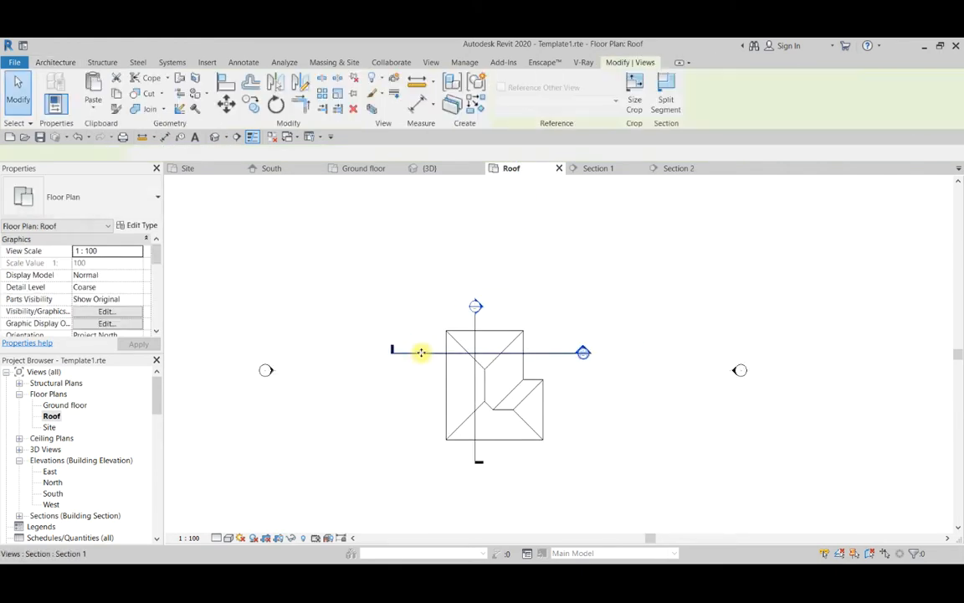
left_click_drag(421, 352, 422, 378)
scroll(403, 328, "up", 2)
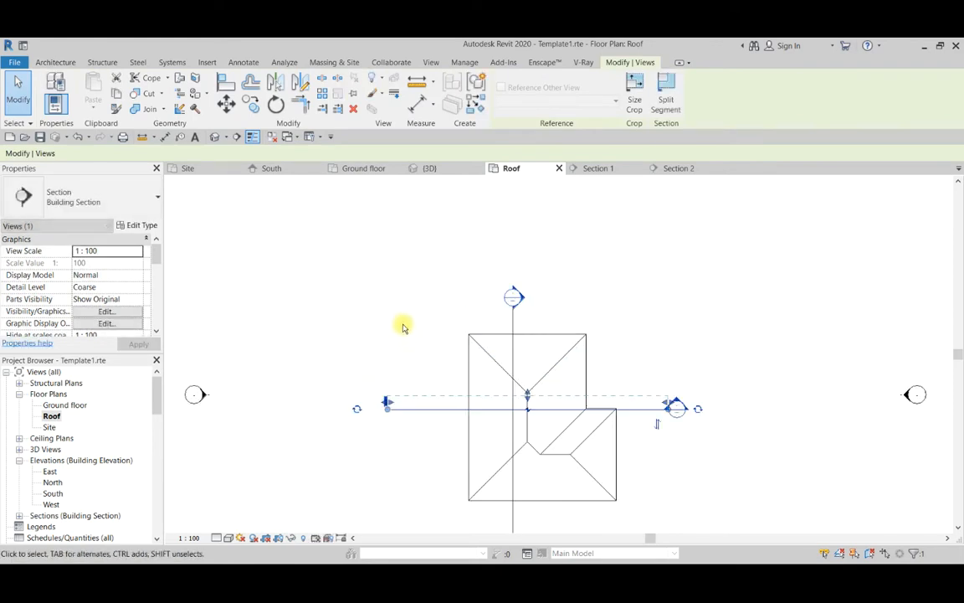
left_click(402, 327)
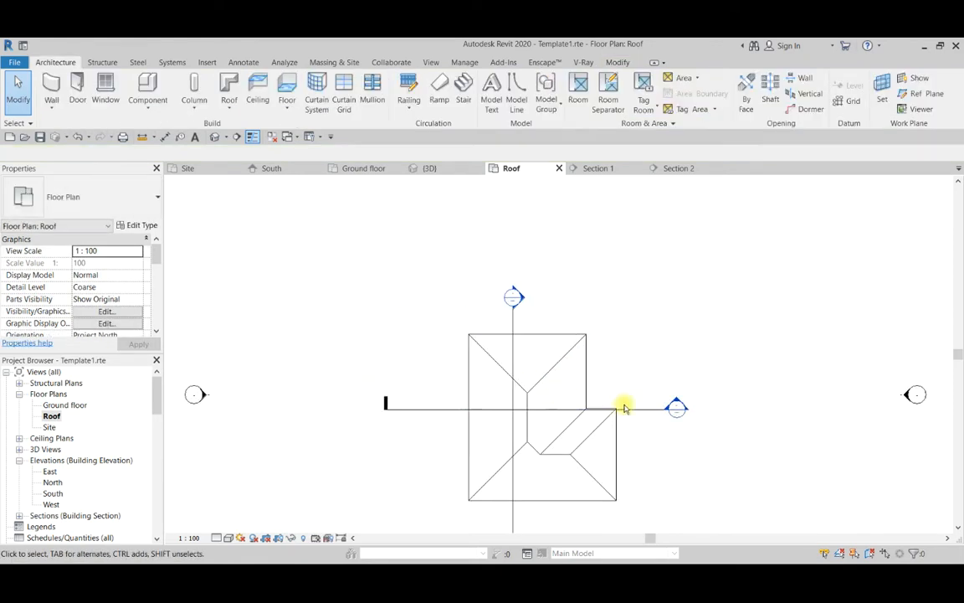
Open Section 1 and create a reference plane by picking the underside line of the west roof slope.
double_click(675, 407)
scroll(510, 366, "up", 3)
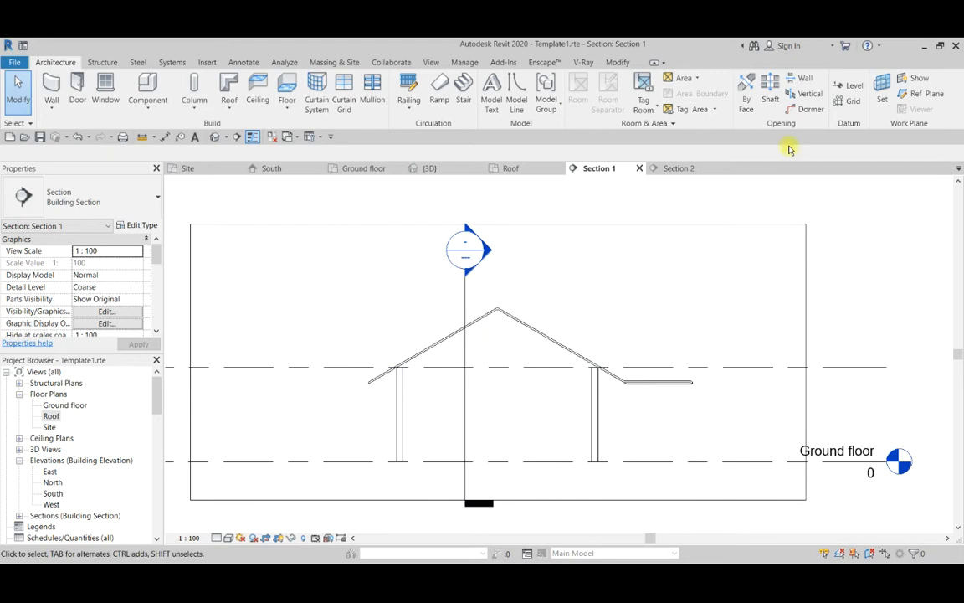
left_click(924, 95)
scroll(426, 344, "up", 4)
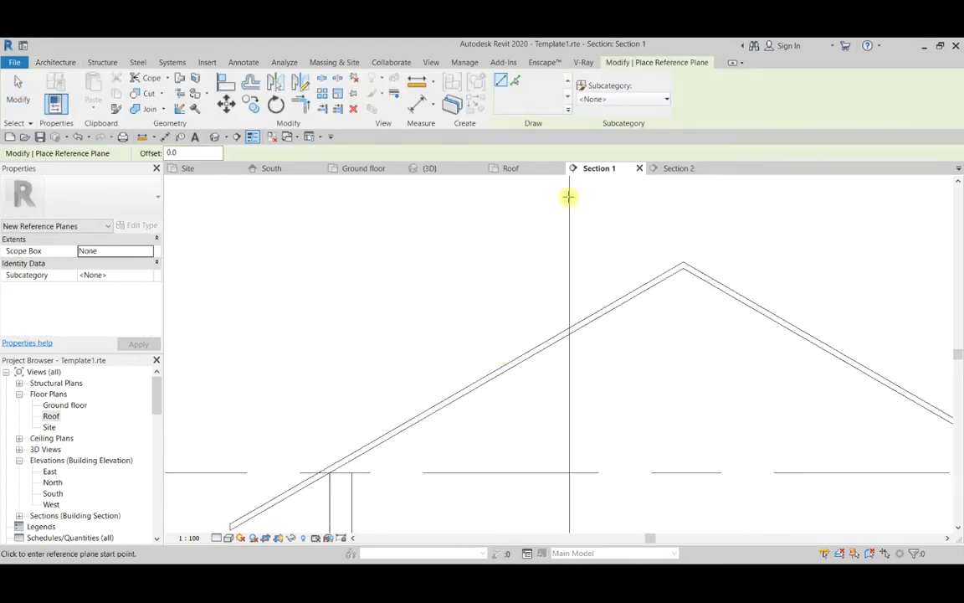
left_click(515, 83)
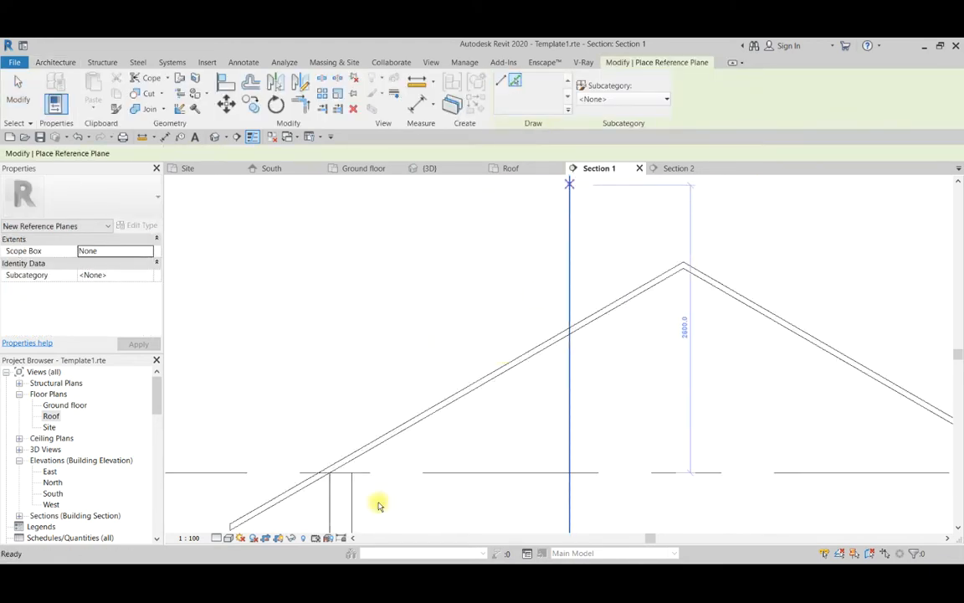
left_click(386, 440)
Name the reference plane under the west roof slope "Roof mem 2".
scroll(386, 439, "down", 4)
scroll(319, 471, "up", 4)
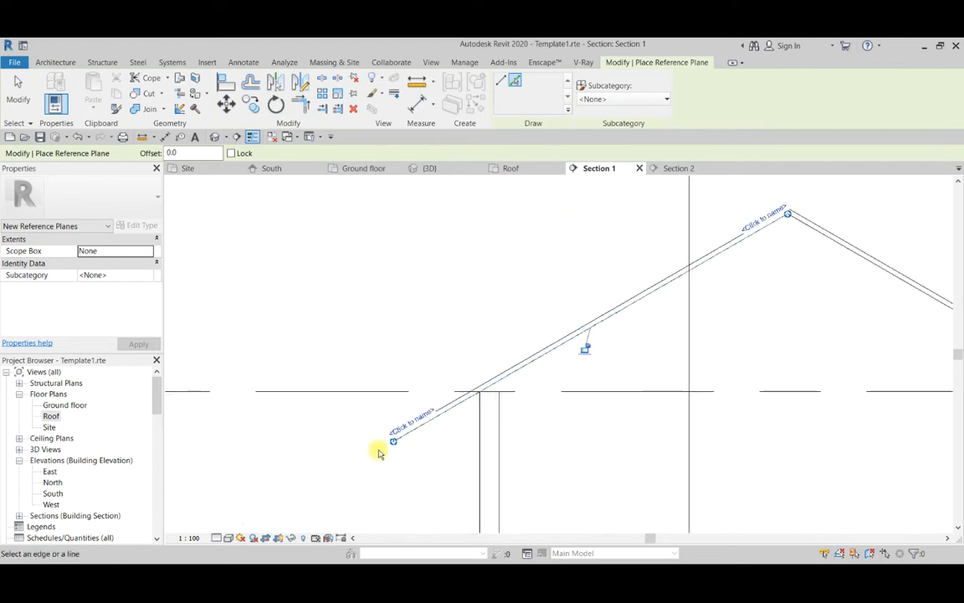
left_click(404, 426)
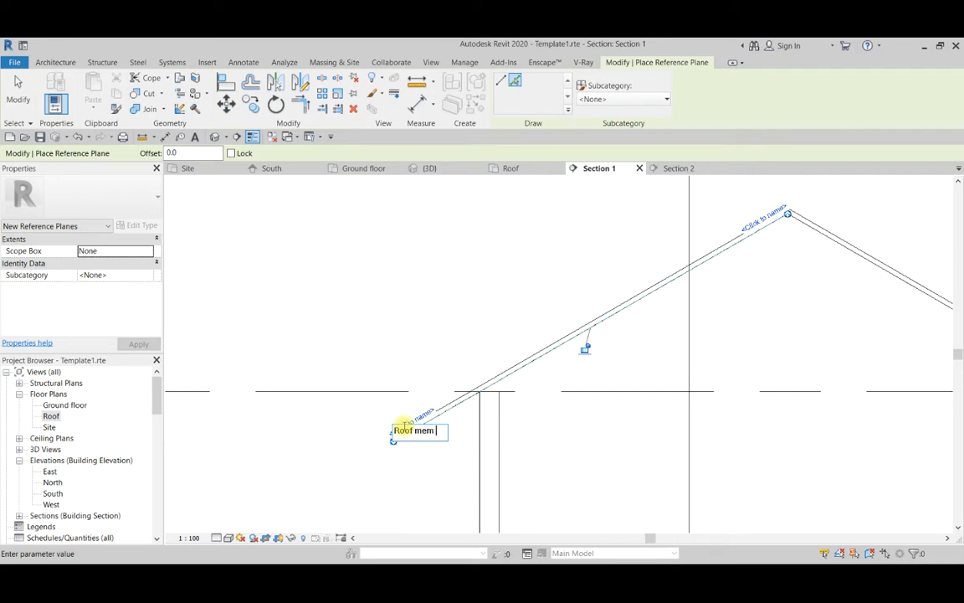
left_click(341, 326)
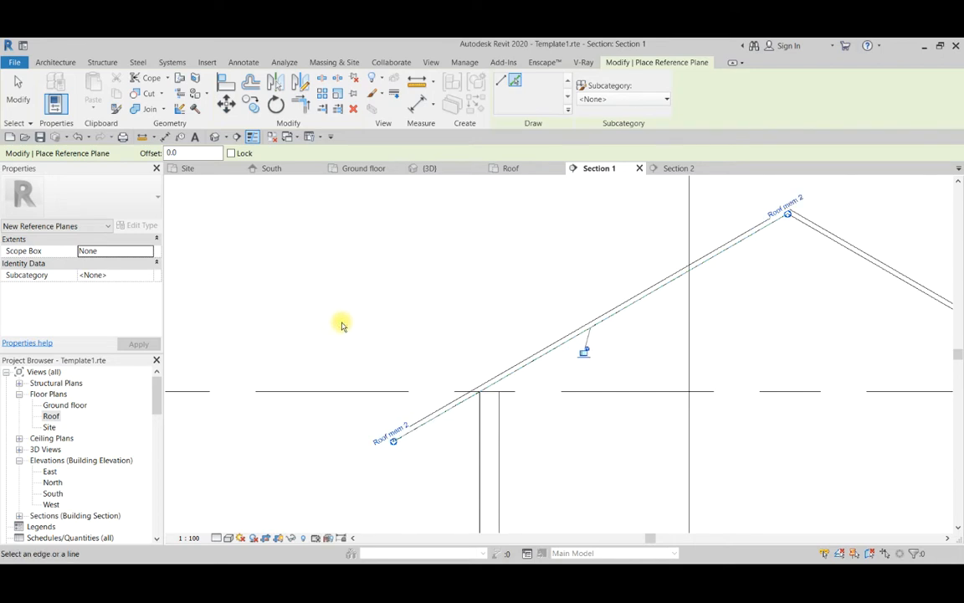
Create a reference plane by picking the underside line of the east roof slope in Section 1.
scroll(342, 329, "down", 6)
scroll(495, 325, "up", 2)
scroll(495, 325, "up", 3)
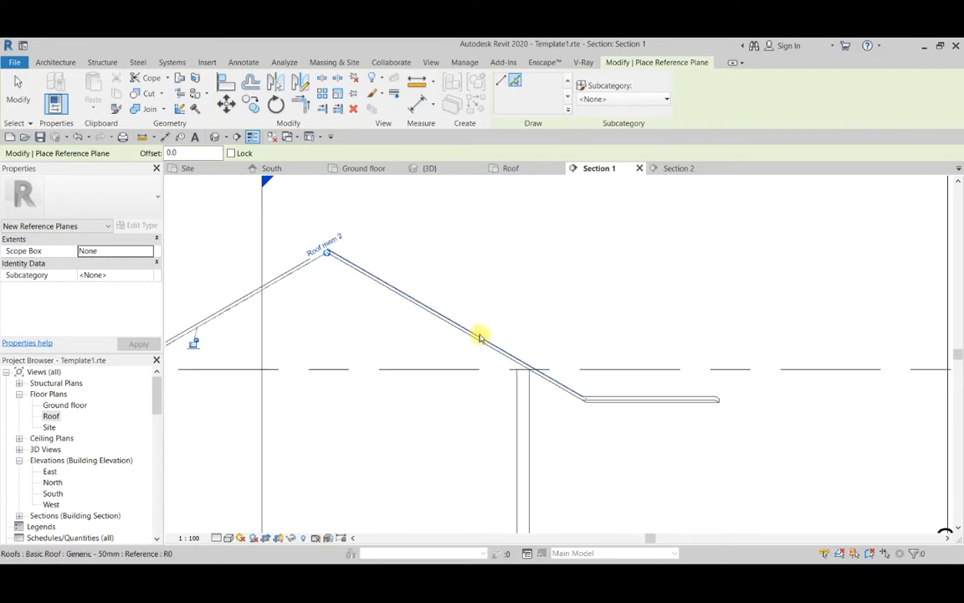
left_click(478, 343)
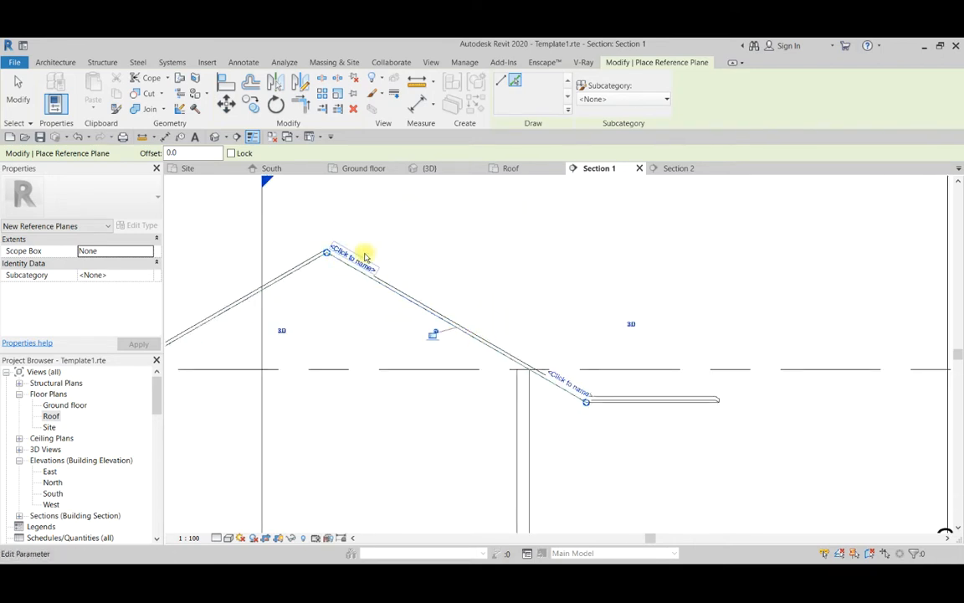
Name the reference plane under the east roof slope "Roof mem 3".
left_click(356, 267)
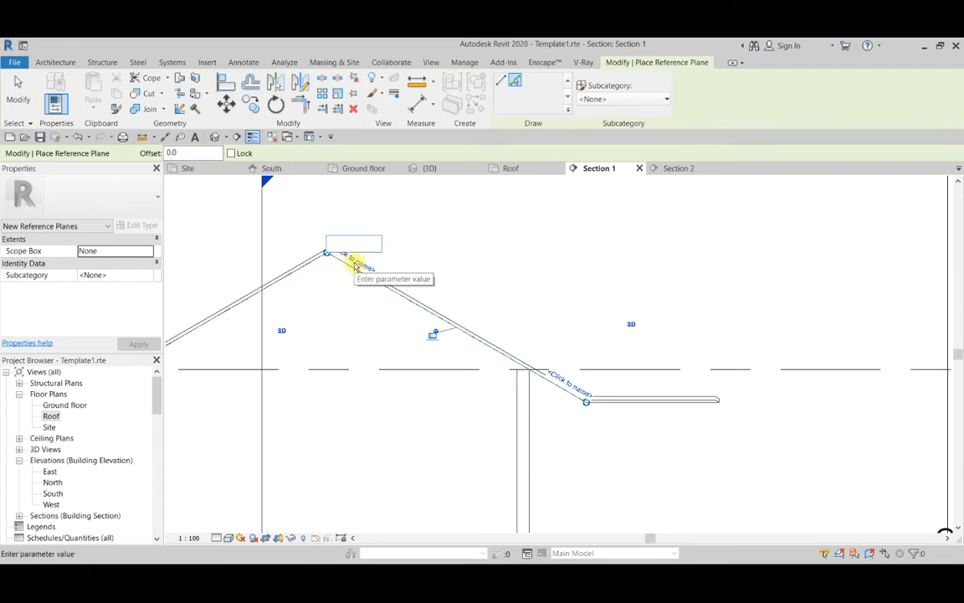
type("Roof mem 3")
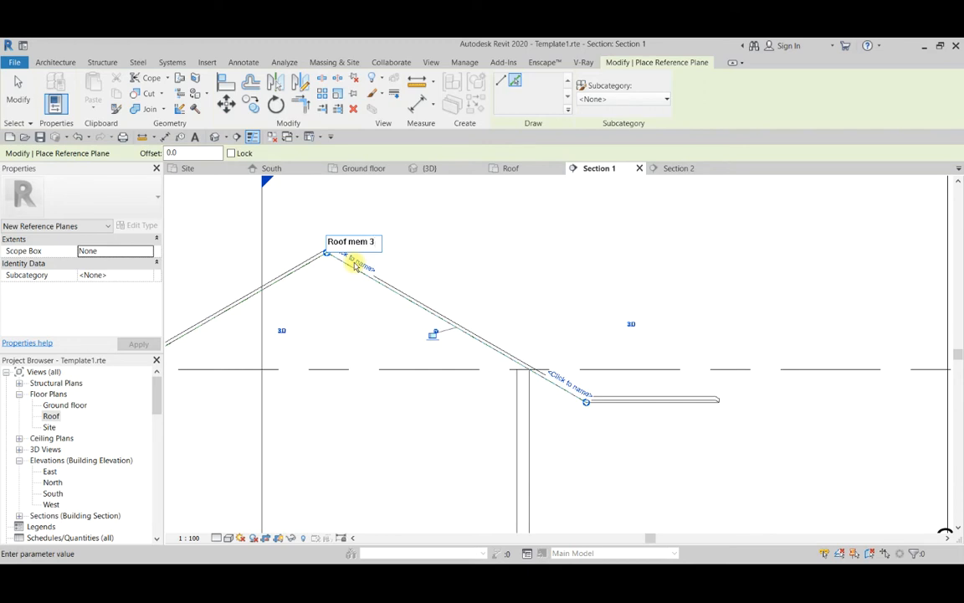
left_click(461, 278)
On the Roof floor plan, move the east-west section line further south so it crosses the eastern wing's roof.
scroll(578, 312, "down", 5)
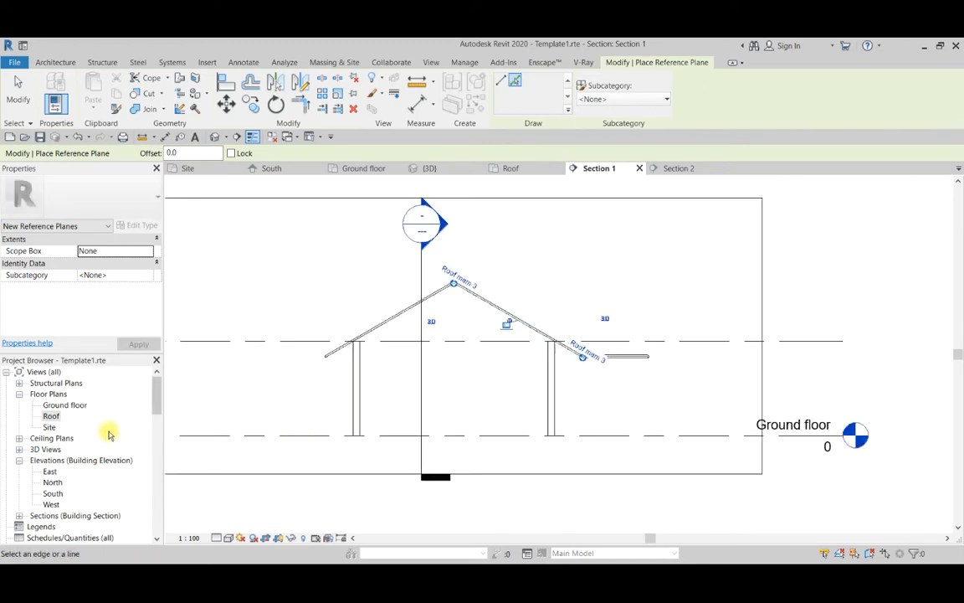
double_click(58, 417)
scroll(531, 355, "down", 1)
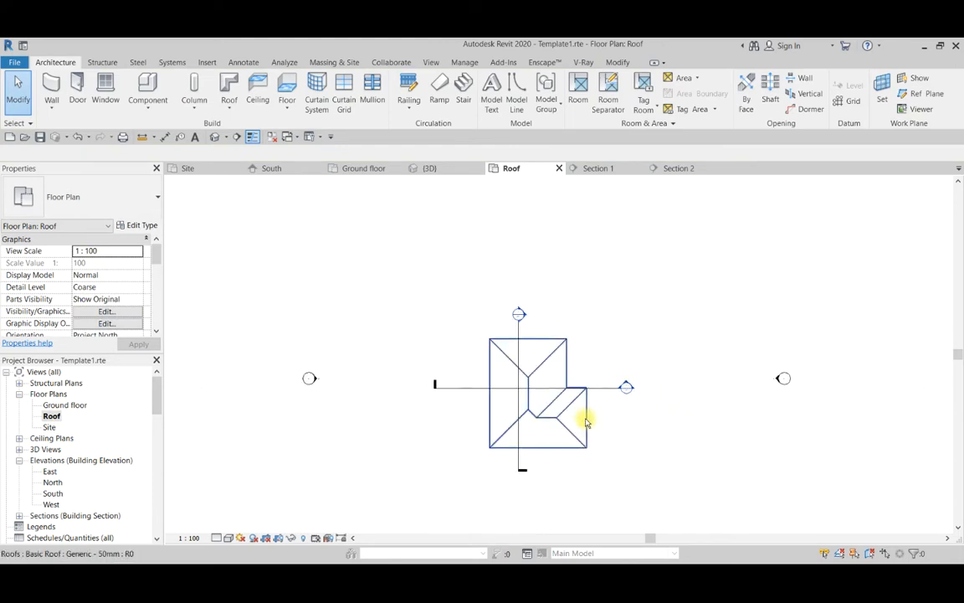
scroll(585, 419, "up", 1)
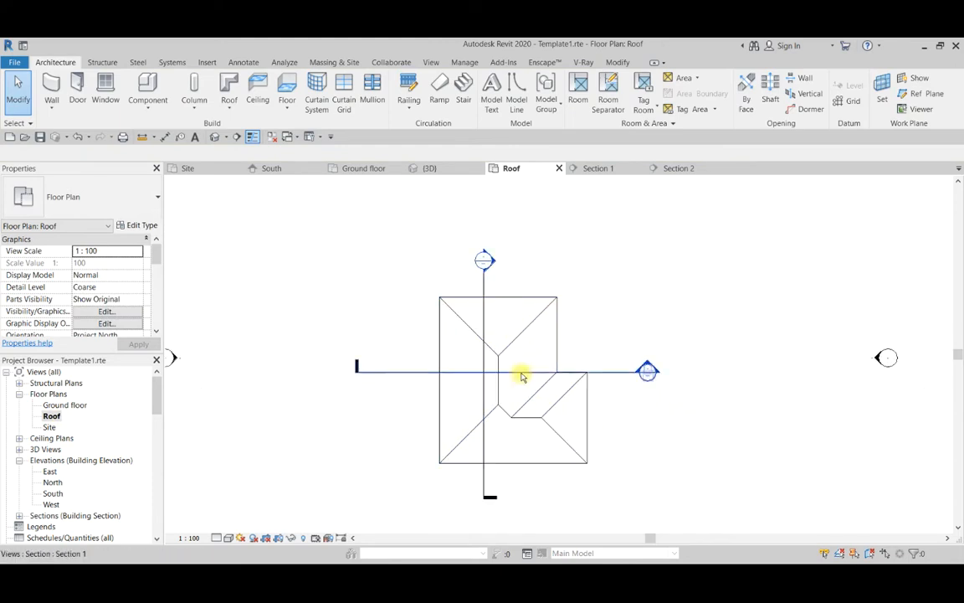
scroll(508, 448, "up", 2)
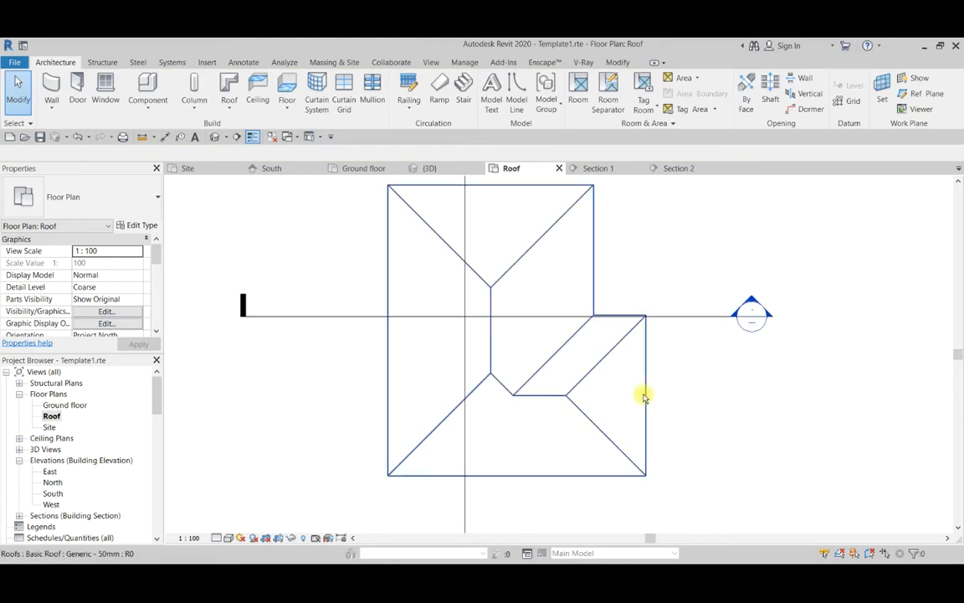
scroll(611, 403, "down", 2)
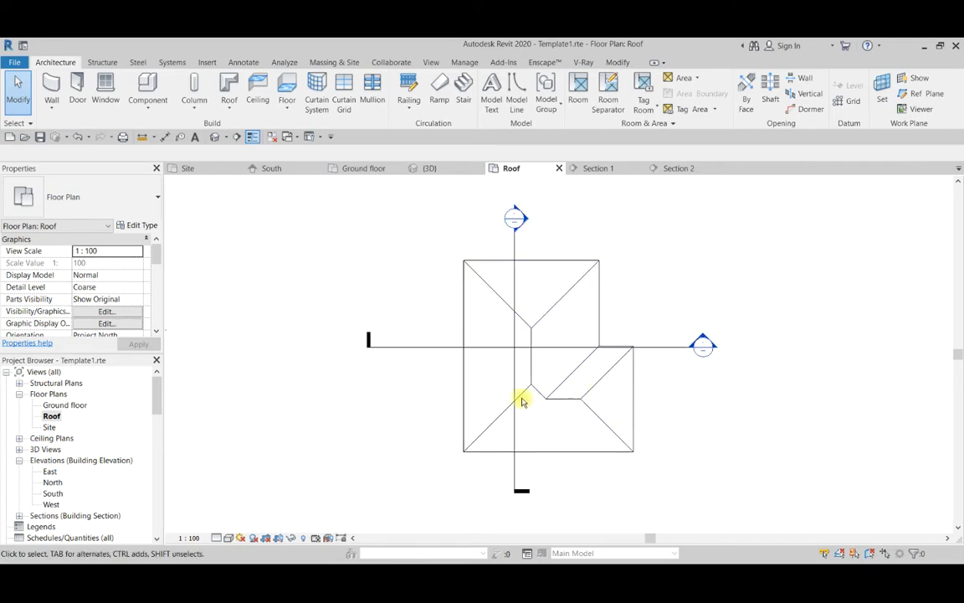
scroll(439, 372, "up", 1)
left_click(362, 408)
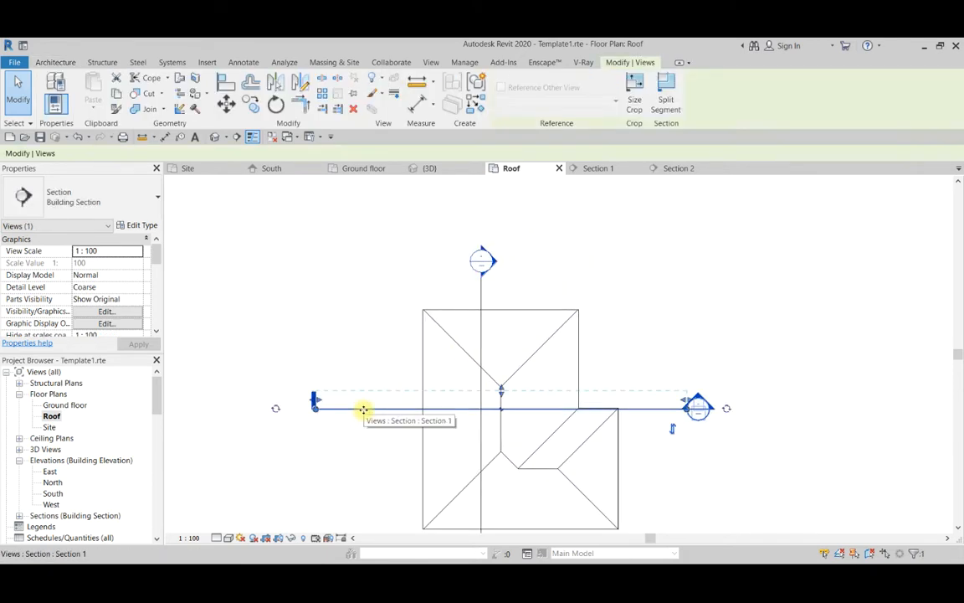
left_click_drag(363, 382, 366, 445)
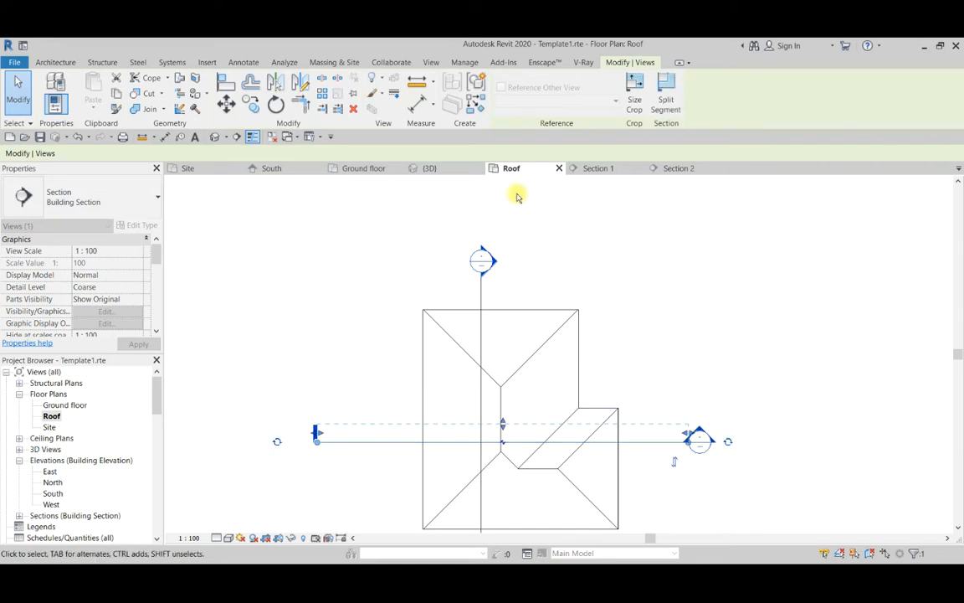
Open Section 2 and inspect the Roof mem 1 reference plane at the northern eave.
double_click(482, 266)
scroll(251, 368, "up", 3)
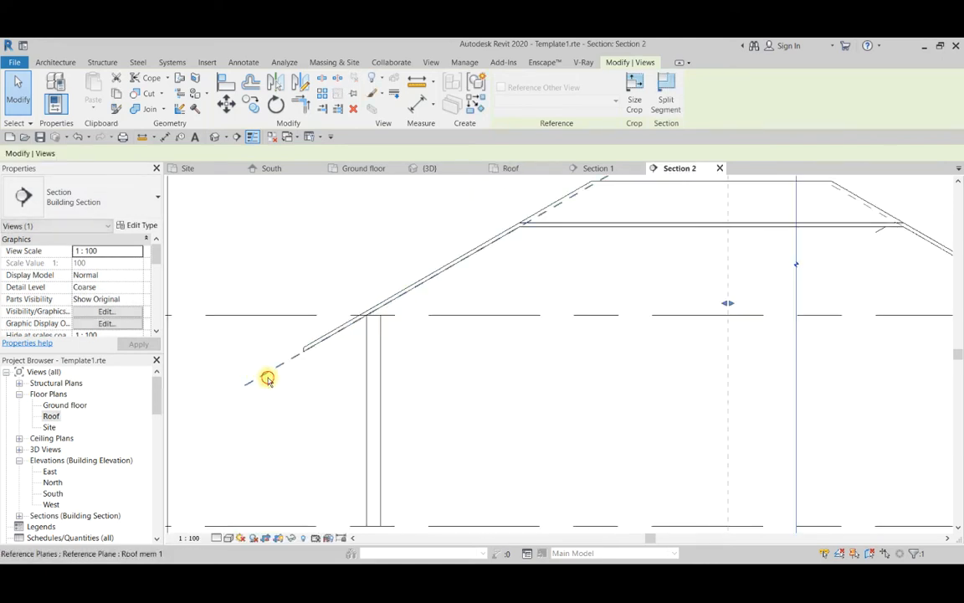
left_click(266, 379)
left_click(384, 249)
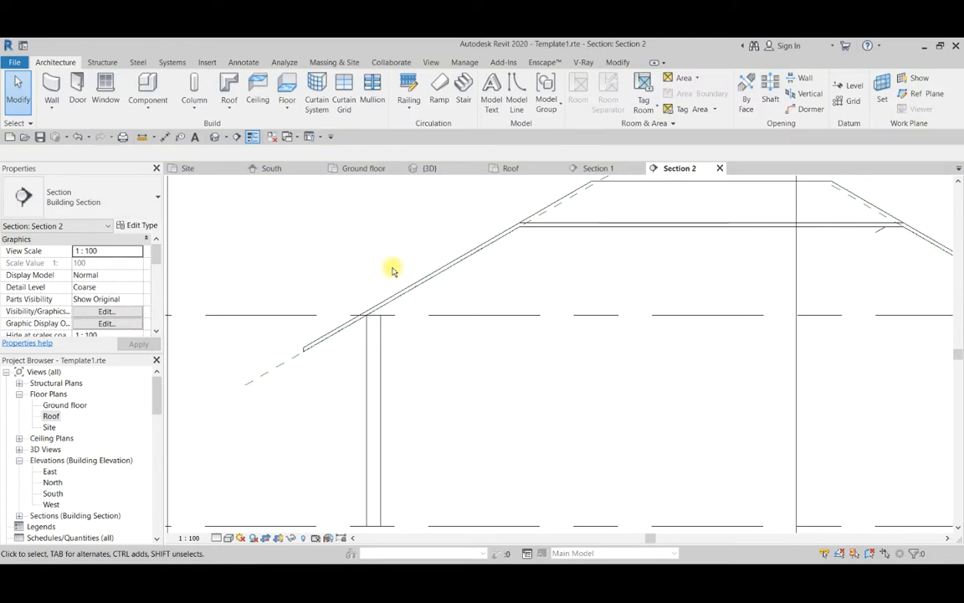
Return to the Roof floor plan and bring up the structural modelling tools.
scroll(372, 272, "down", 2)
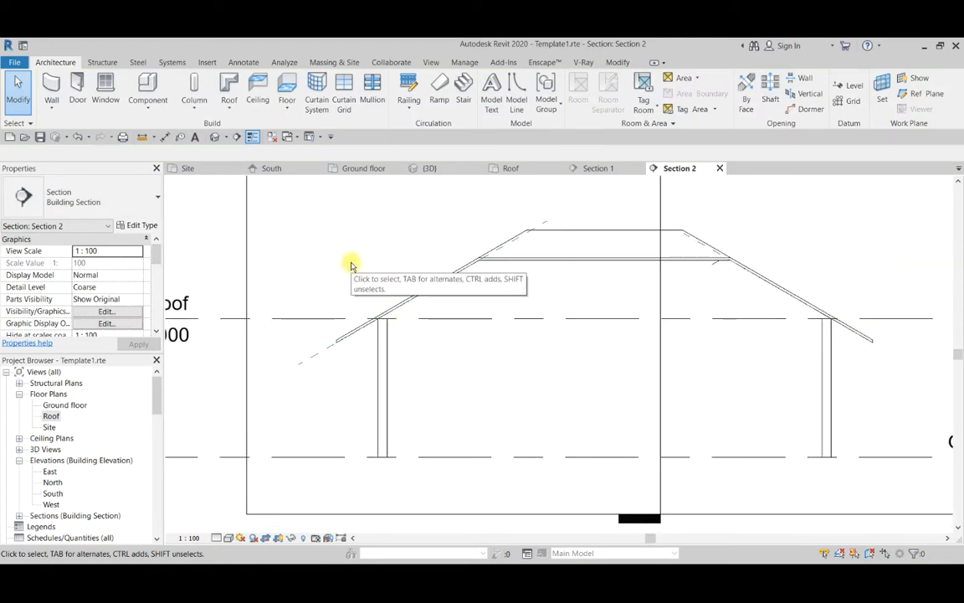
left_click(505, 169)
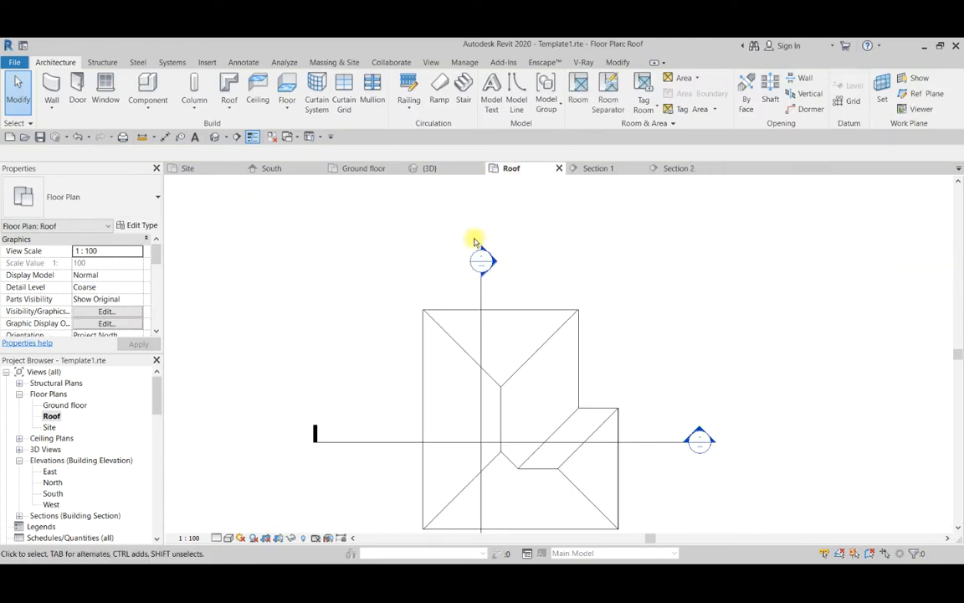
left_click(104, 63)
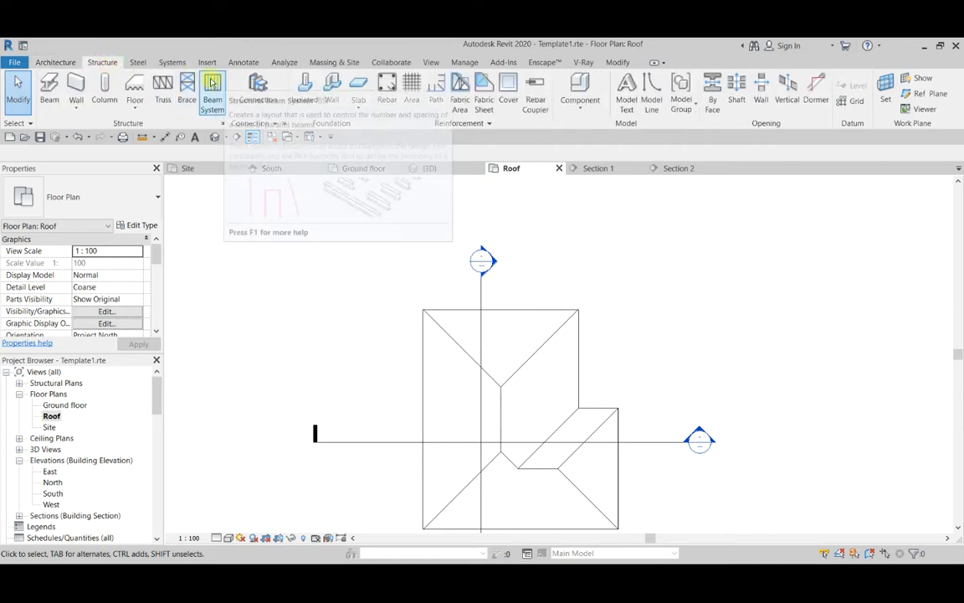
left_click(213, 94)
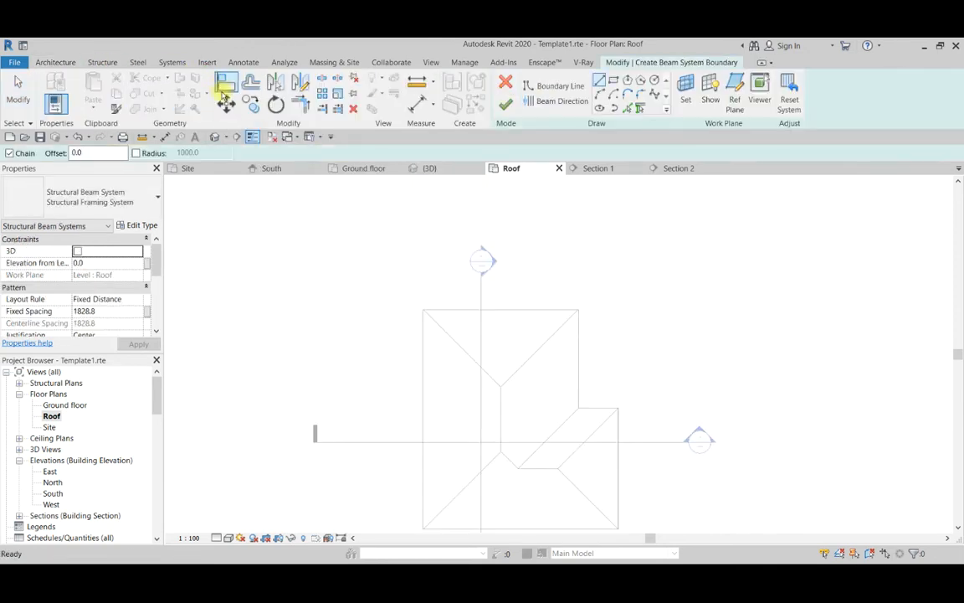
left_click(512, 84)
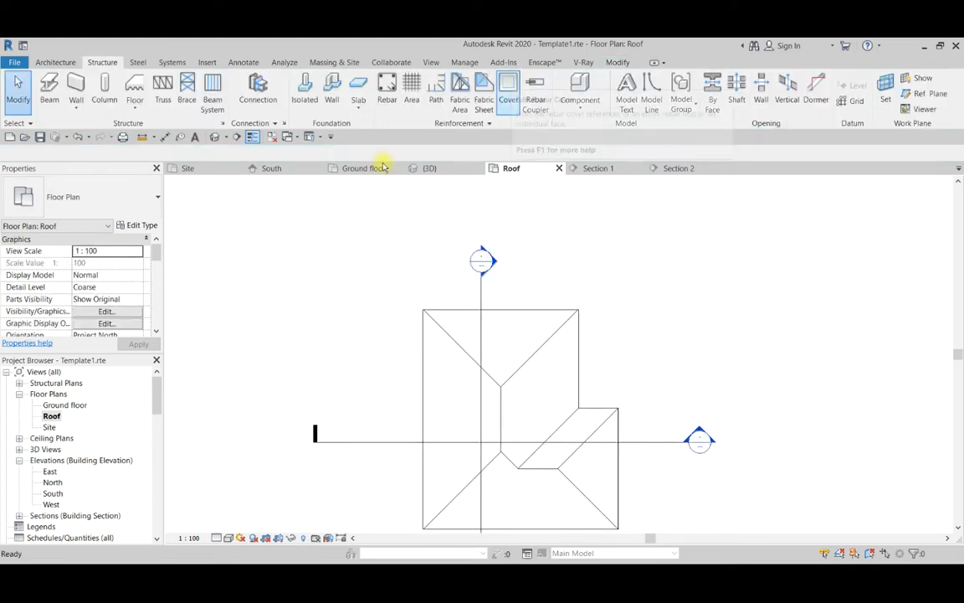
left_click(57, 103)
left_click(74, 198)
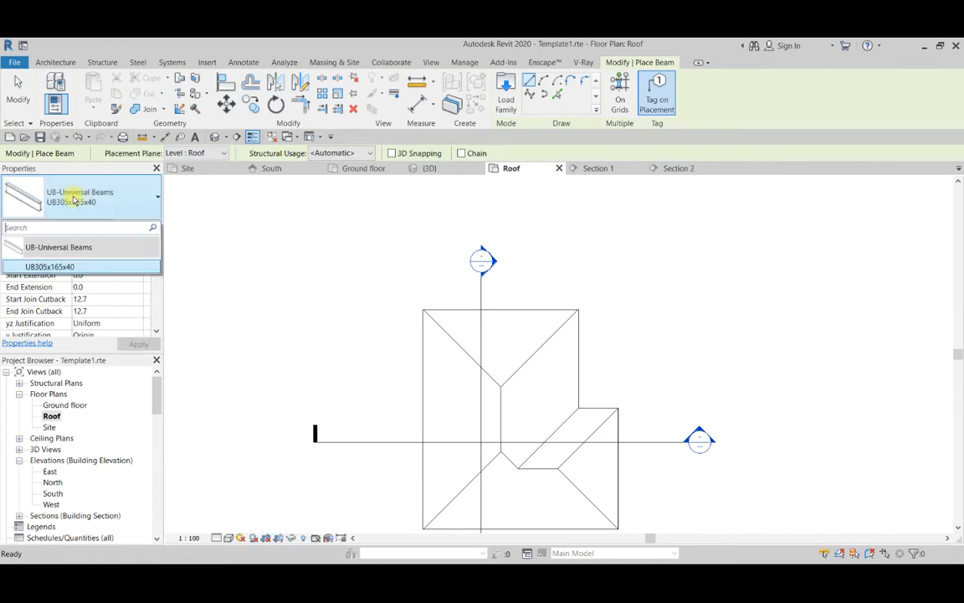
left_click(75, 201)
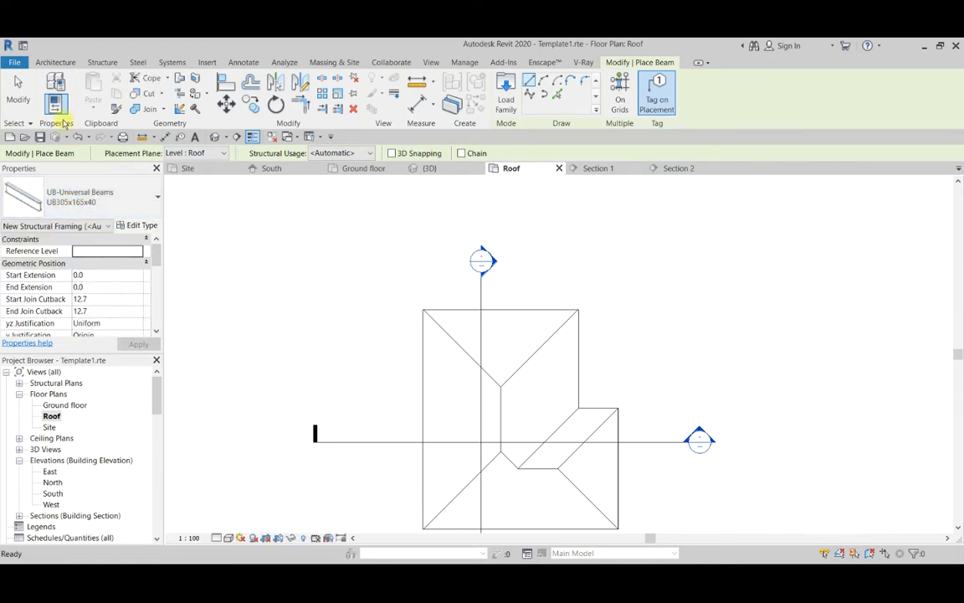
left_click(18, 91)
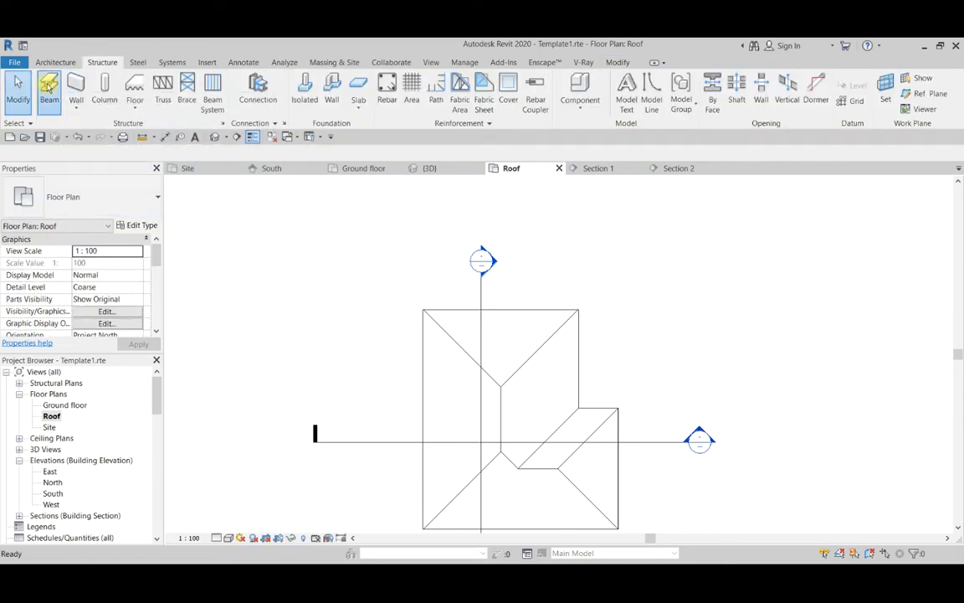
left_click(49, 88)
left_click(79, 198)
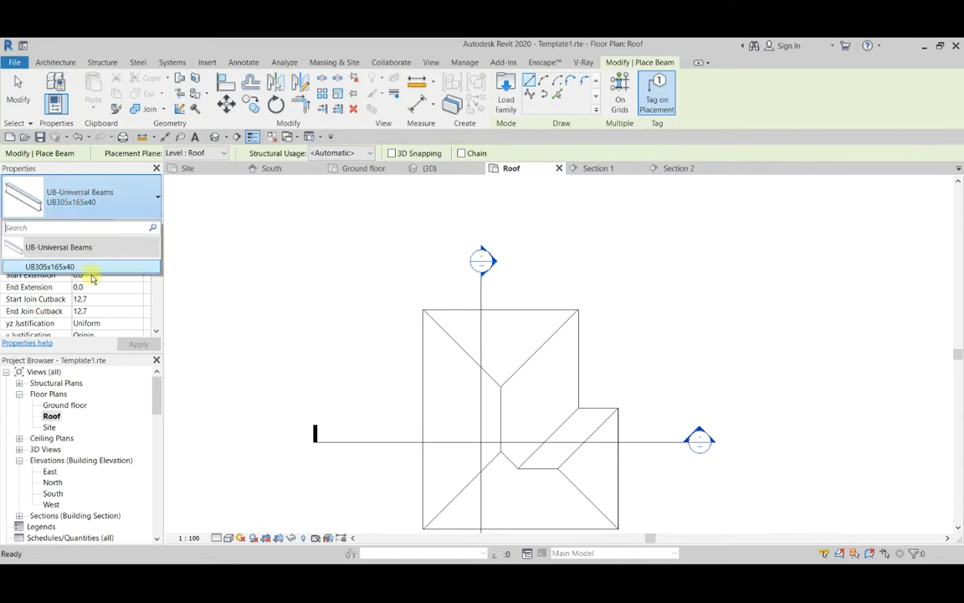
left_click(18, 91)
scroll(531, 366, "down", 1)
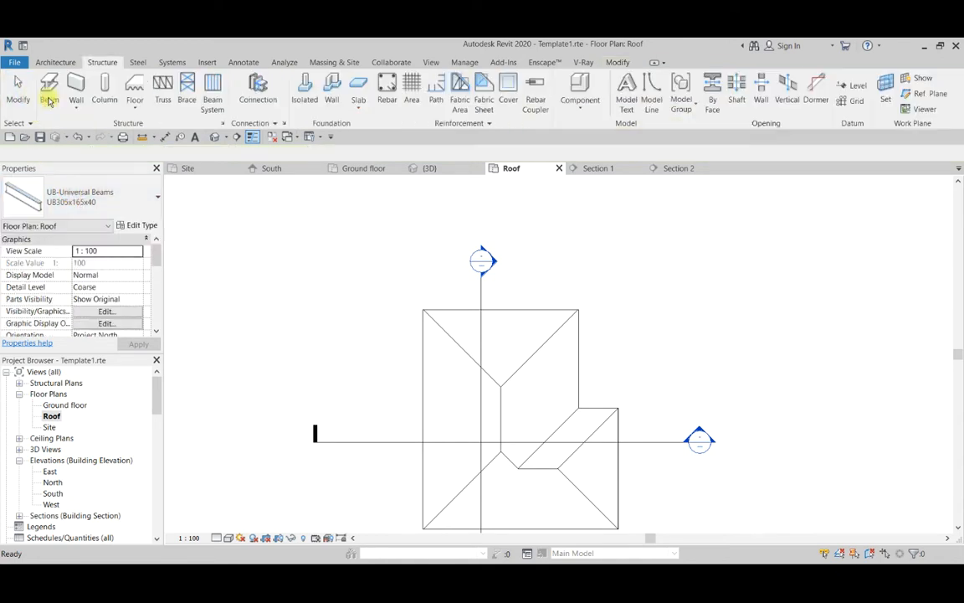
scroll(532, 365, "down", 2)
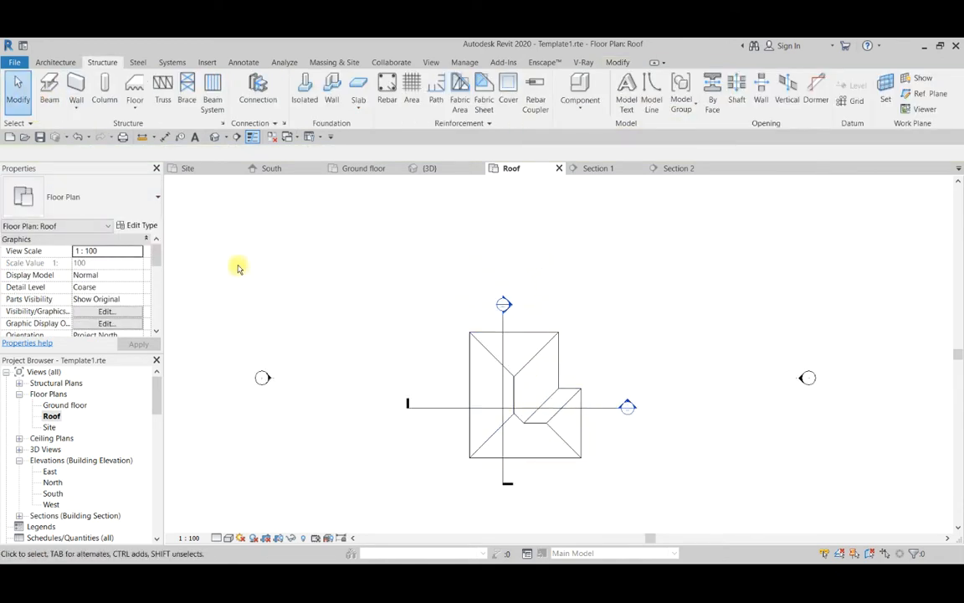
Start a beam and open the M_Dimension Lumber family from the Wood folder of the US Metric Structural Framing library.
left_click(48, 87)
left_click(506, 96)
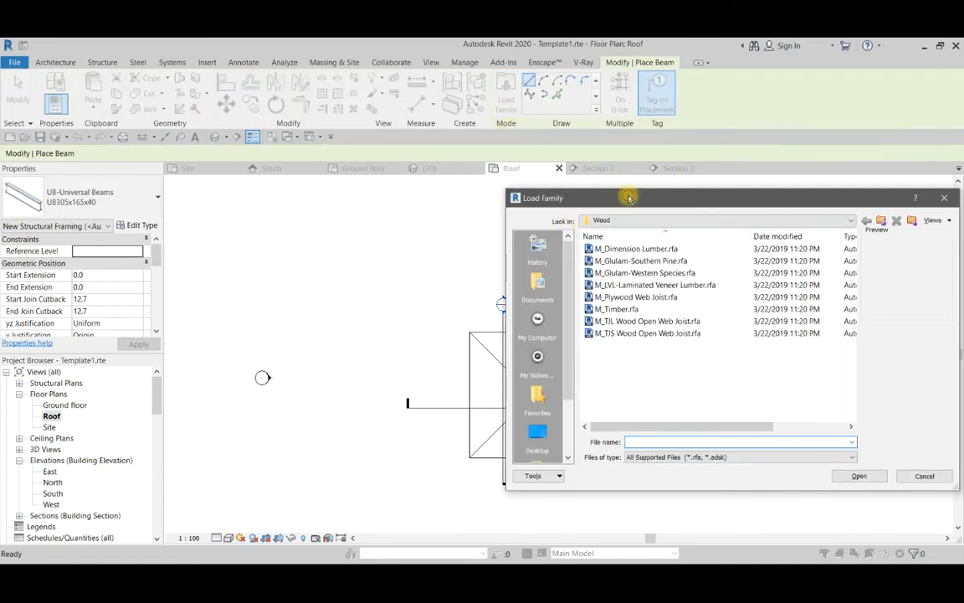
left_click_drag(626, 197, 383, 225)
left_click(640, 248)
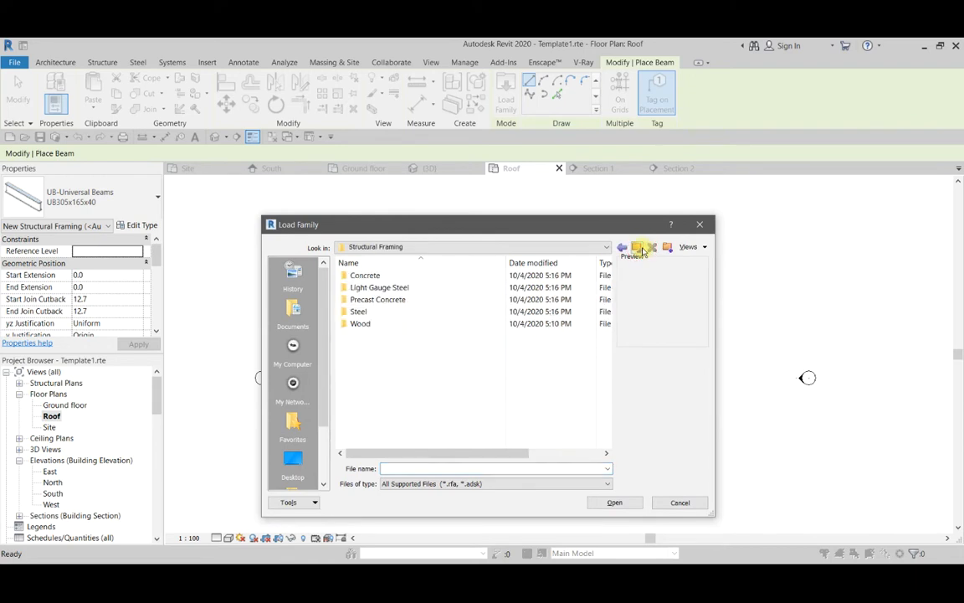
left_click(640, 248)
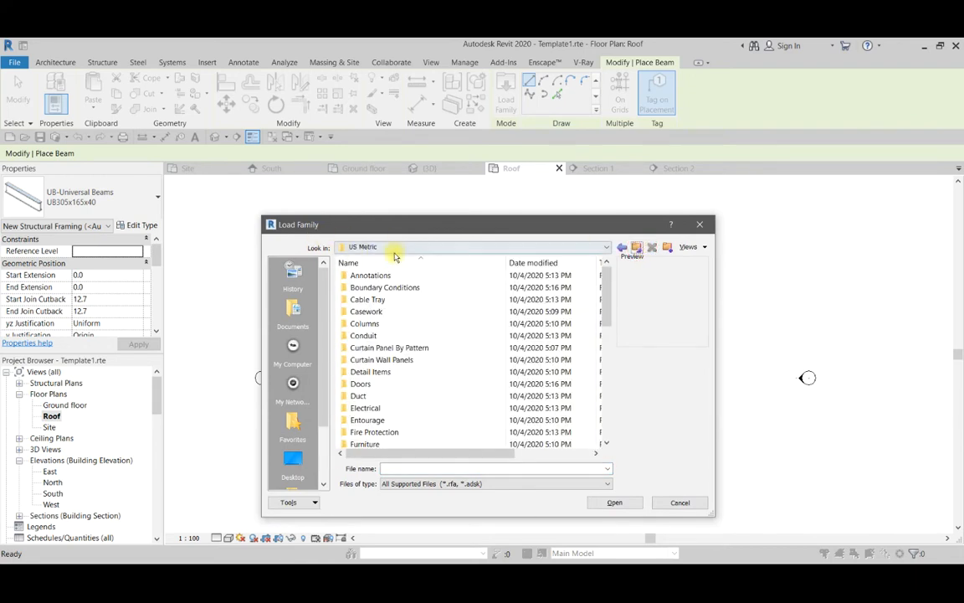
scroll(400, 366, "down", 5)
scroll(405, 375, "down", 3)
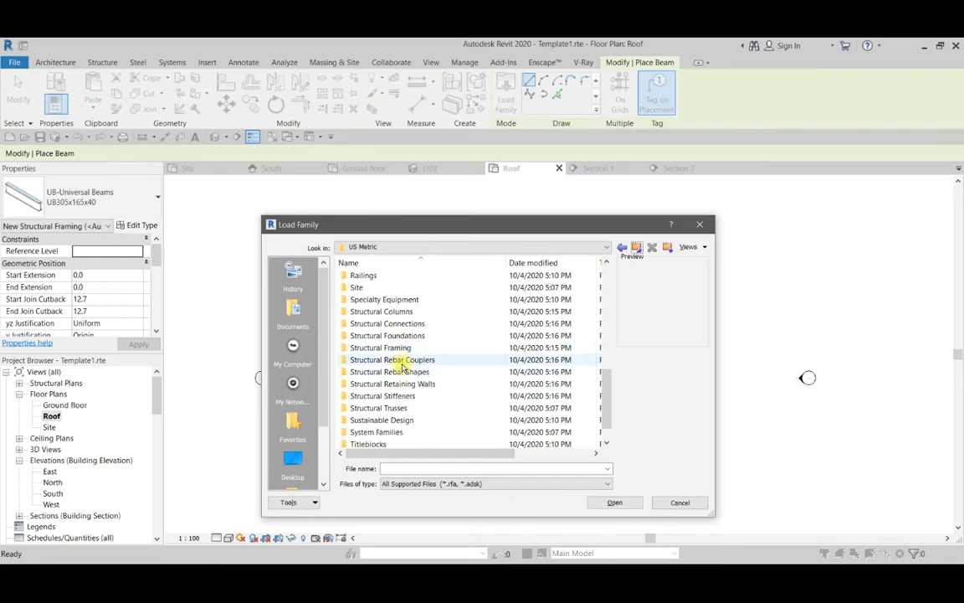
scroll(403, 367, "down", 1)
double_click(407, 324)
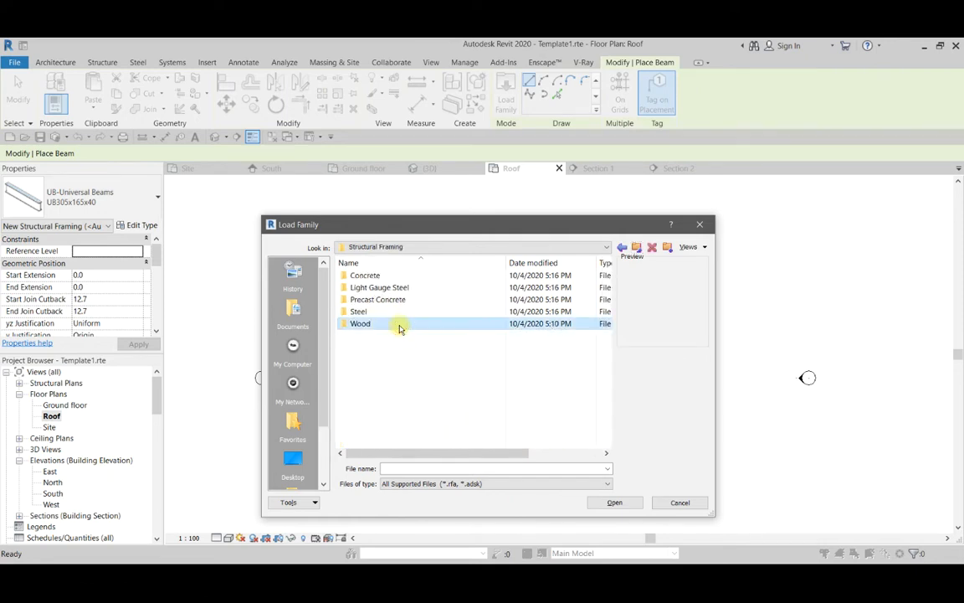
double_click(399, 326)
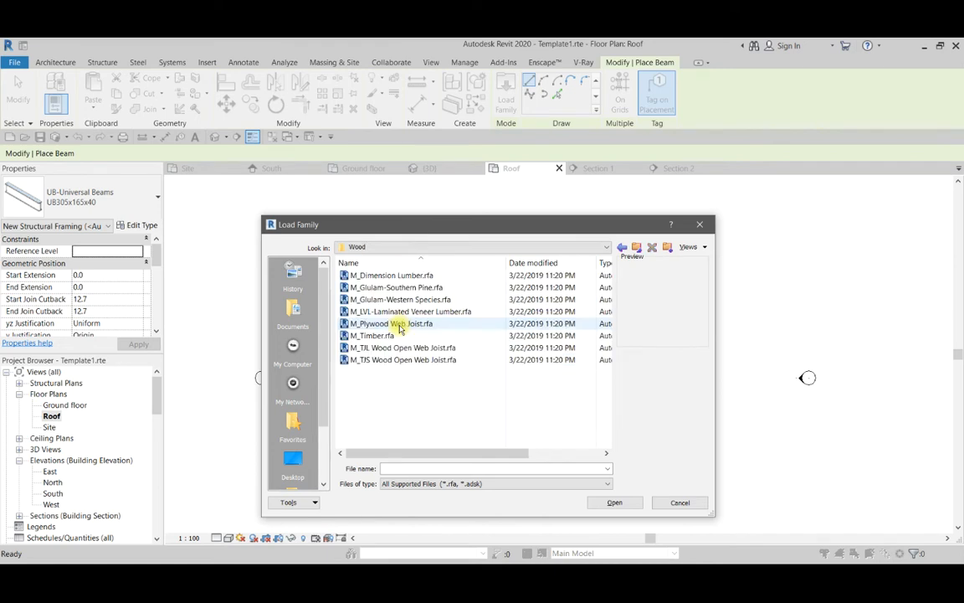
left_click(396, 280)
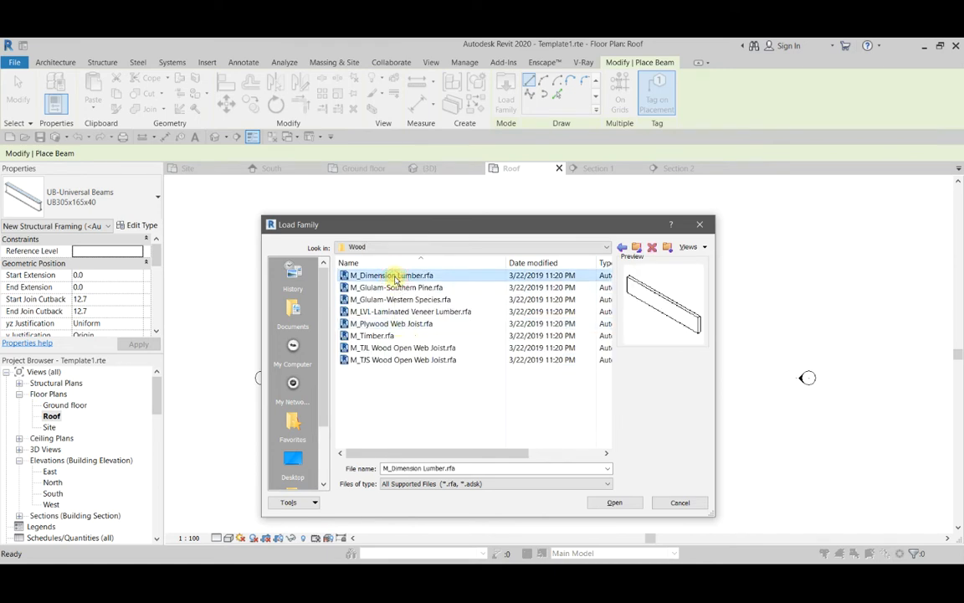
left_click(604, 506)
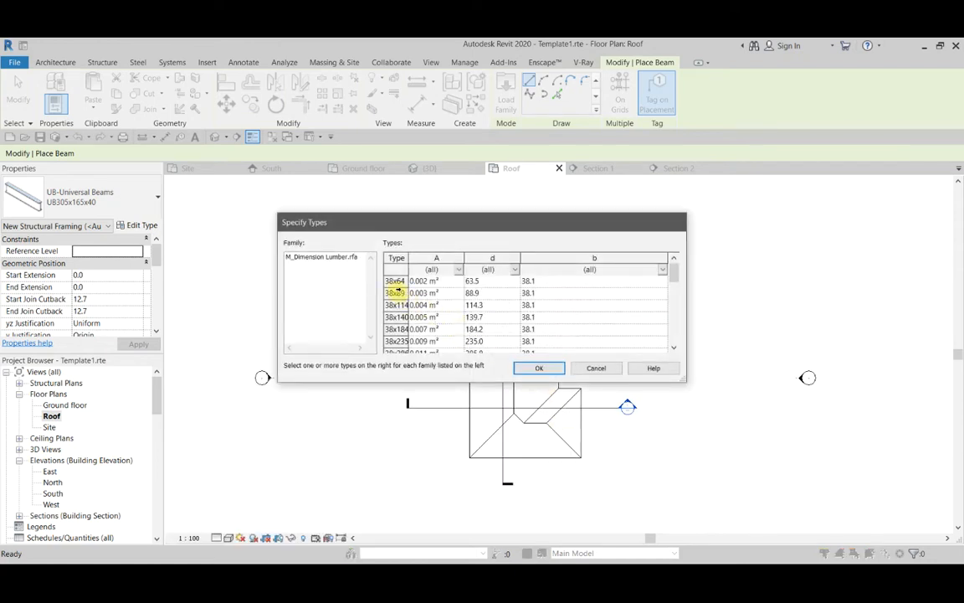
Load the 38x140 type of the M_Dimension Lumber family into the project.
scroll(403, 316, "down", 2)
scroll(403, 314, "up", 2)
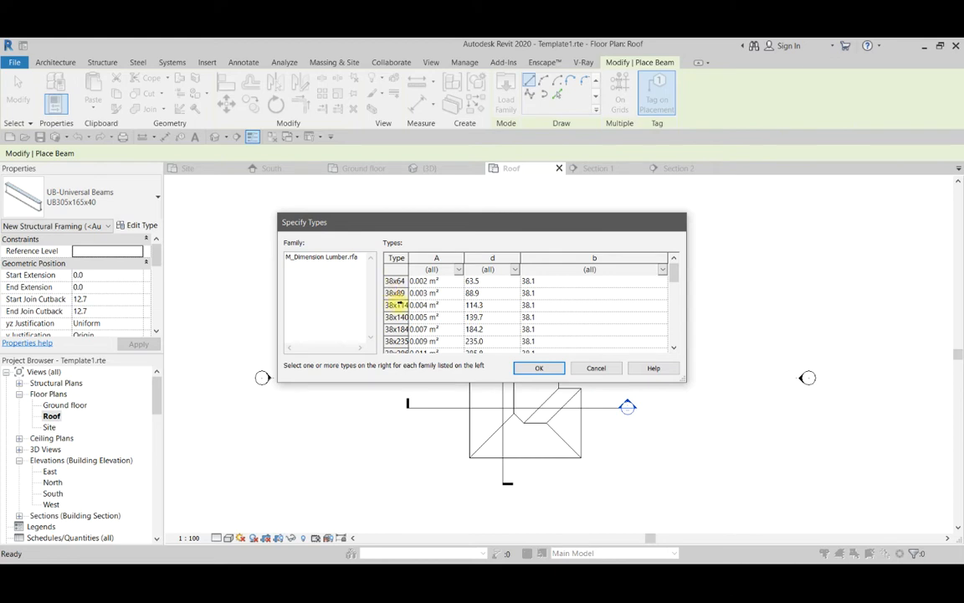
left_click(399, 305)
left_click(393, 292)
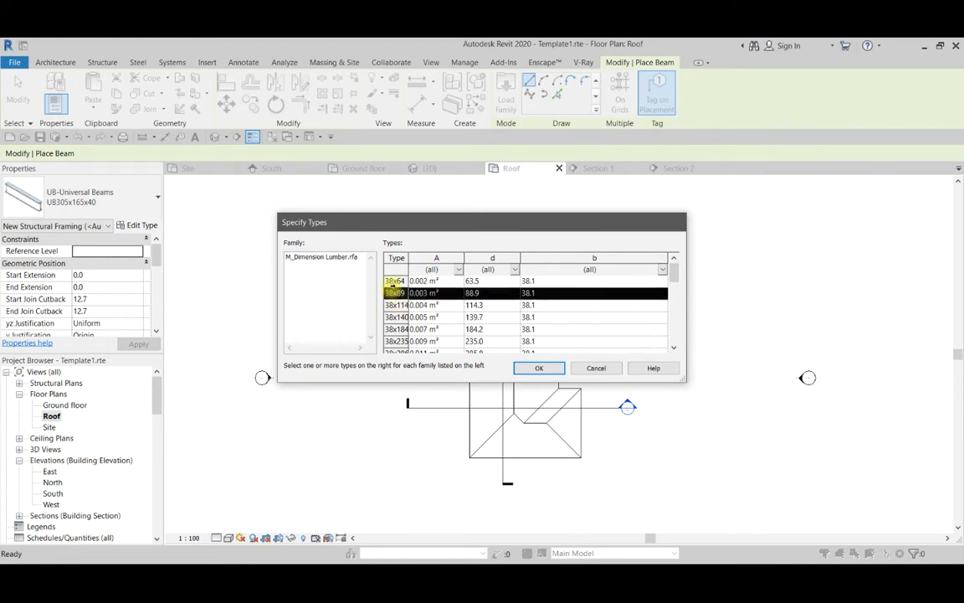
left_click(400, 318)
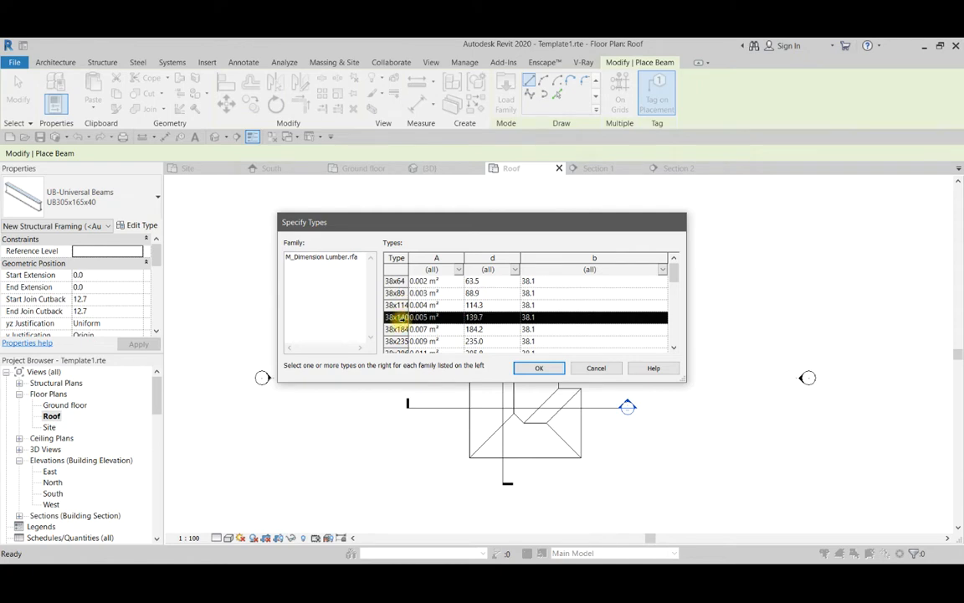
left_click(540, 368)
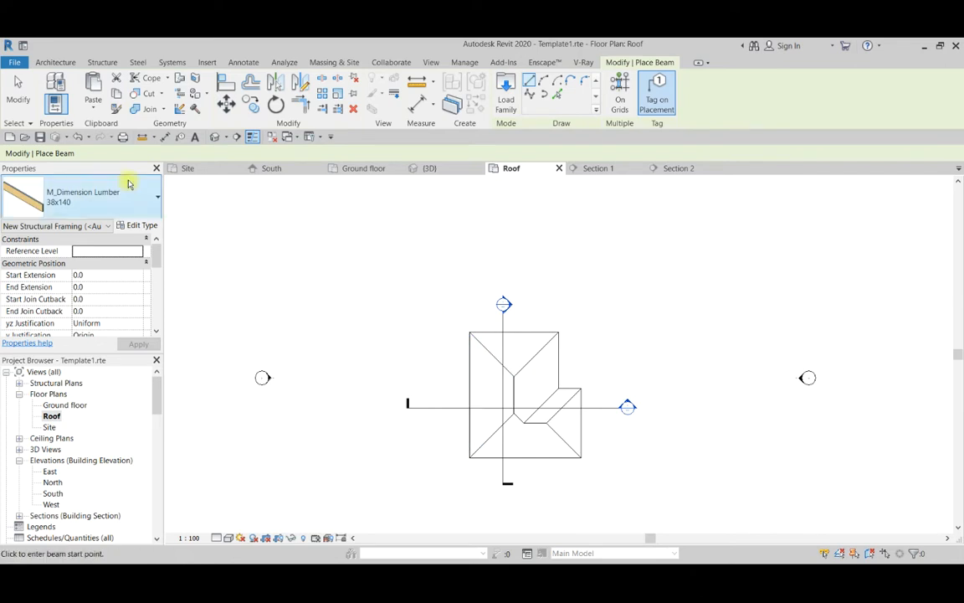
Duplicate the 38x140 M_Dimension Lumber beam type as a new type.
left_click(83, 201)
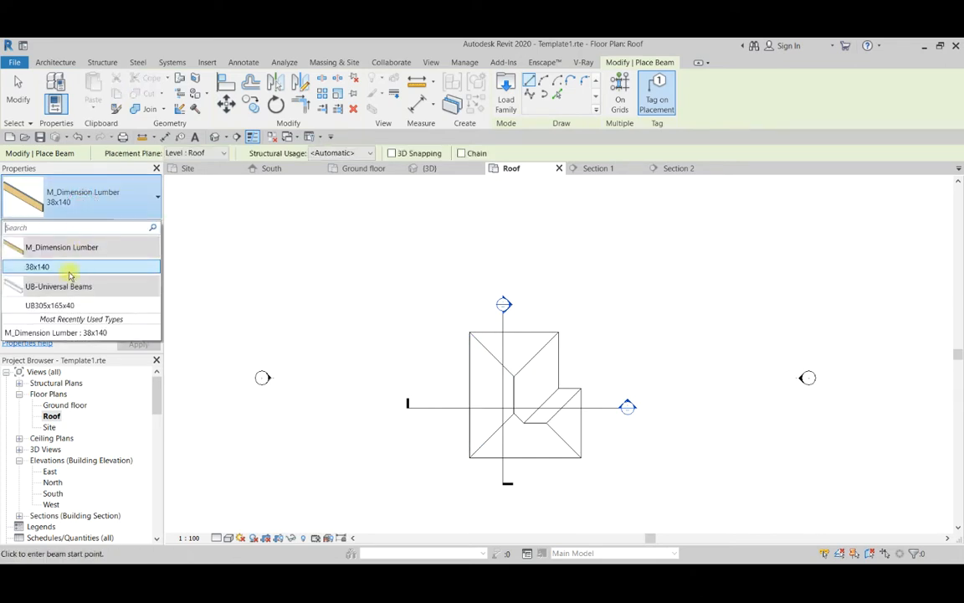
left_click(91, 194)
left_click(134, 225)
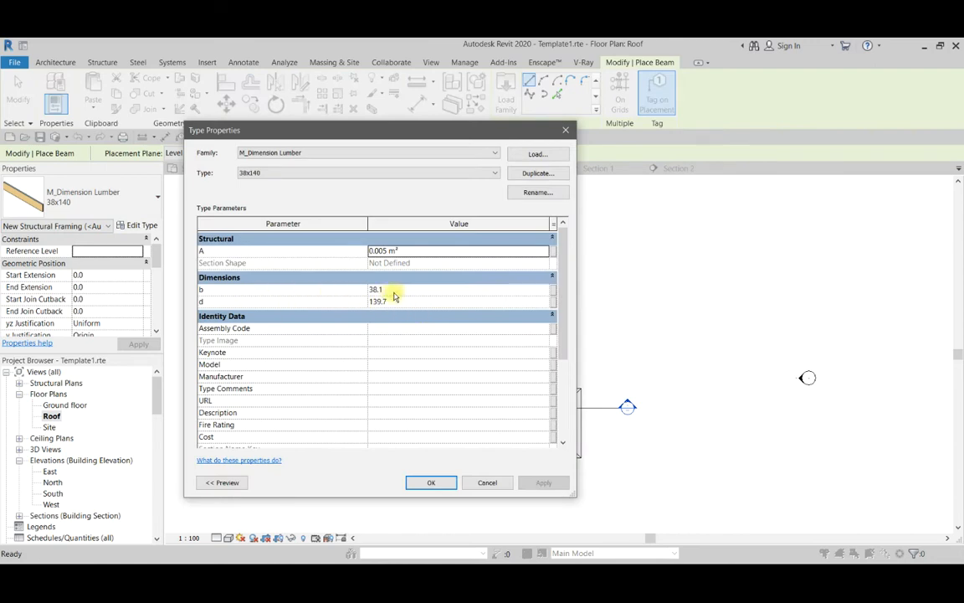
left_click(526, 176)
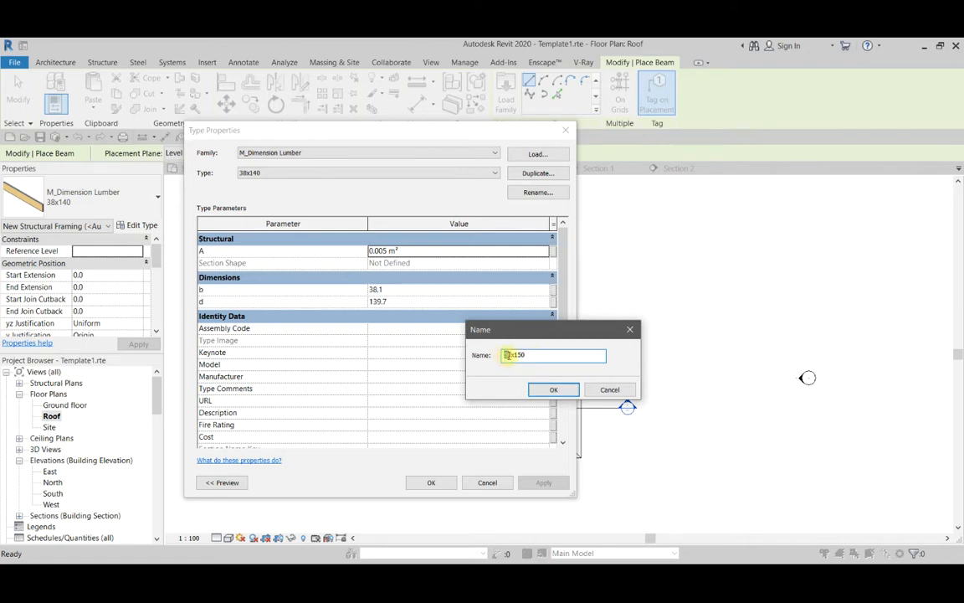
Name the duplicated lumber type 75x150, set b to 75 and d to 150, and leave the beam command.
left_click(532, 390)
left_click(411, 289)
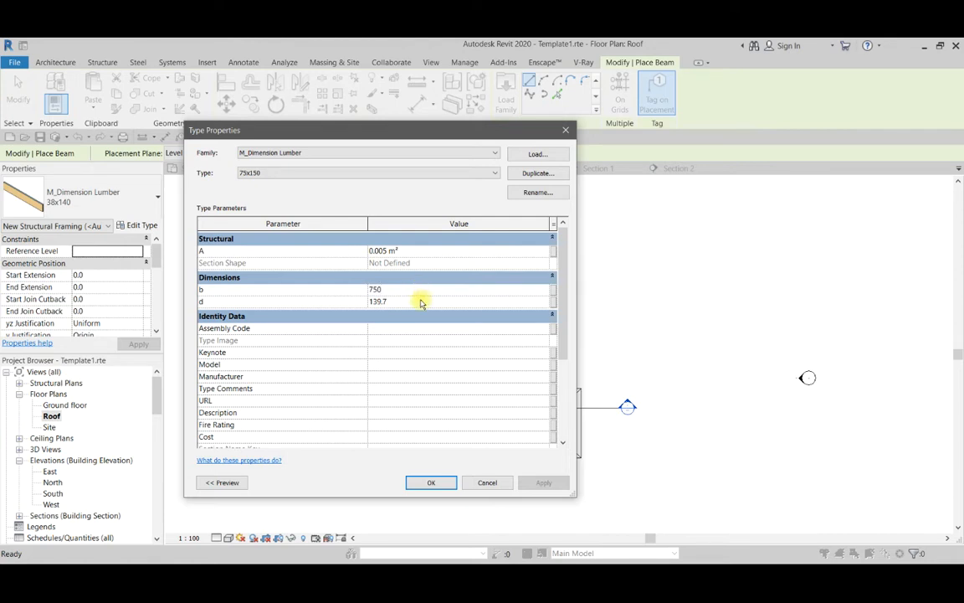
left_click(421, 301)
left_click(432, 483)
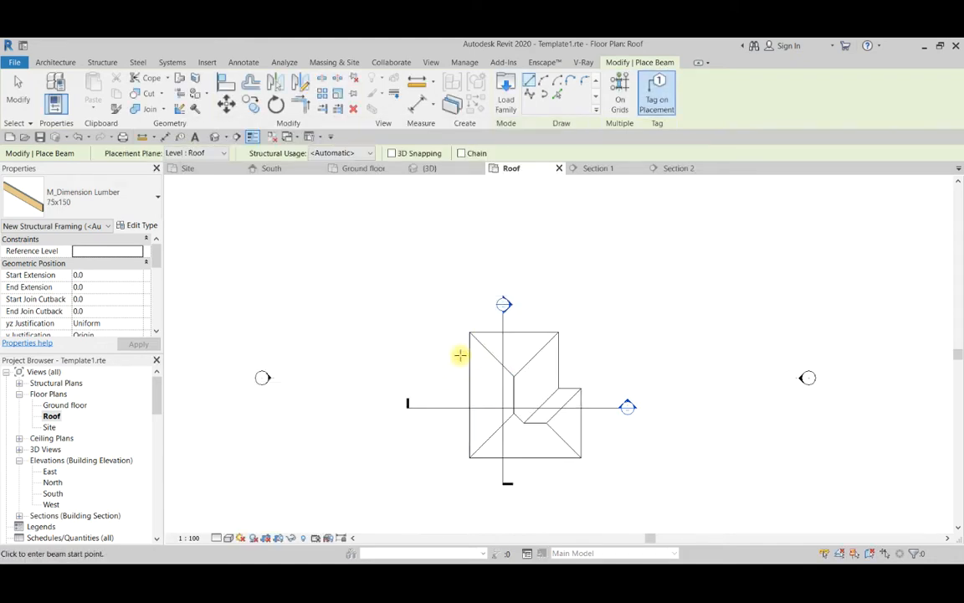
scroll(551, 347, "up", 2)
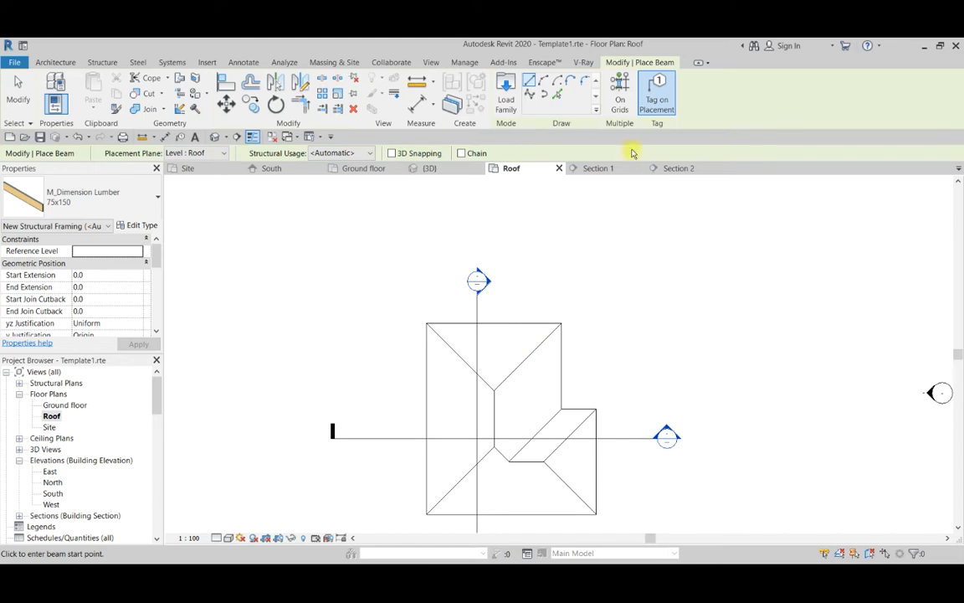
left_click(17, 91)
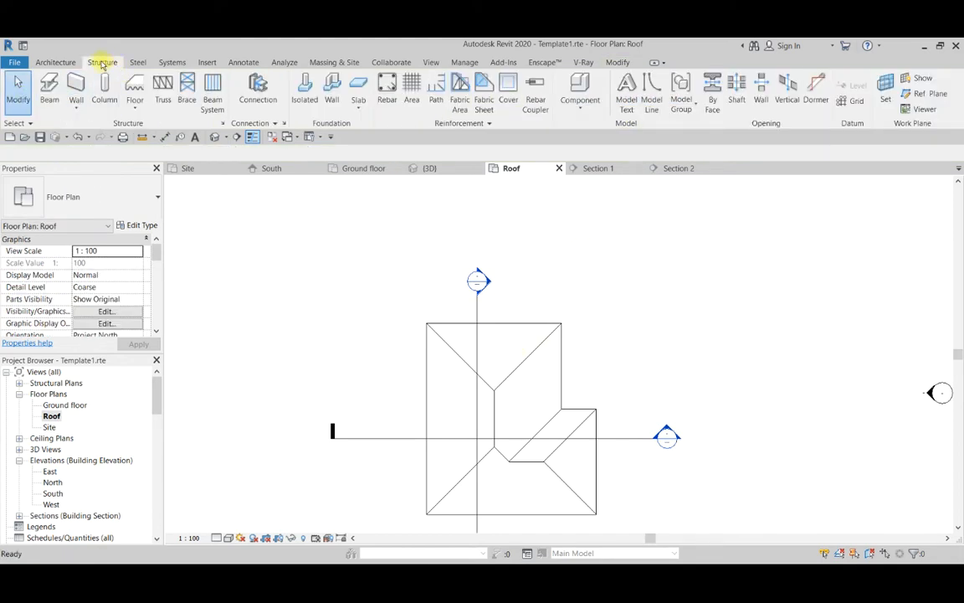
Start a structural beam system and set its work plane to Reference Plane : Roof mem 1.
left_click(213, 90)
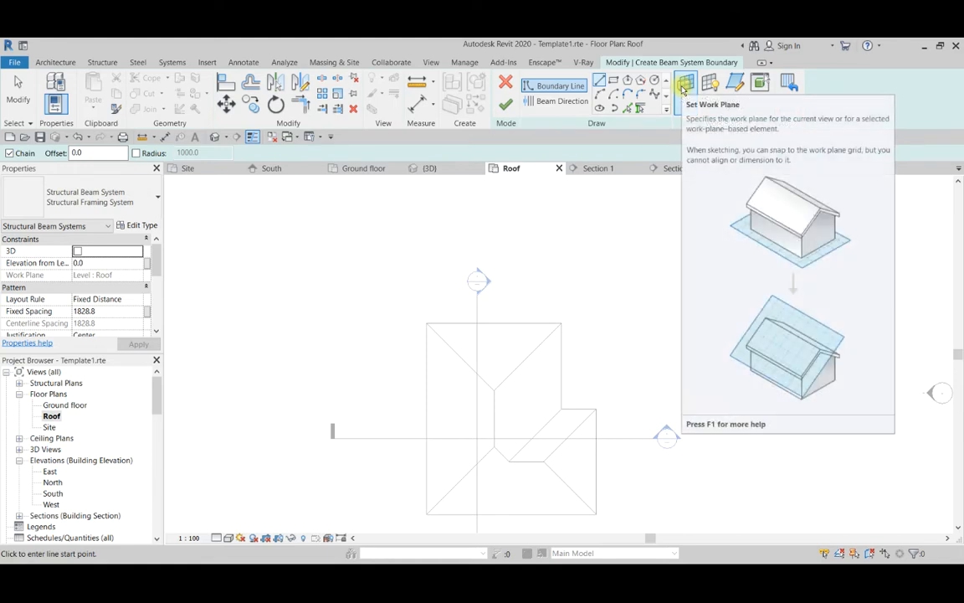
left_click(684, 88)
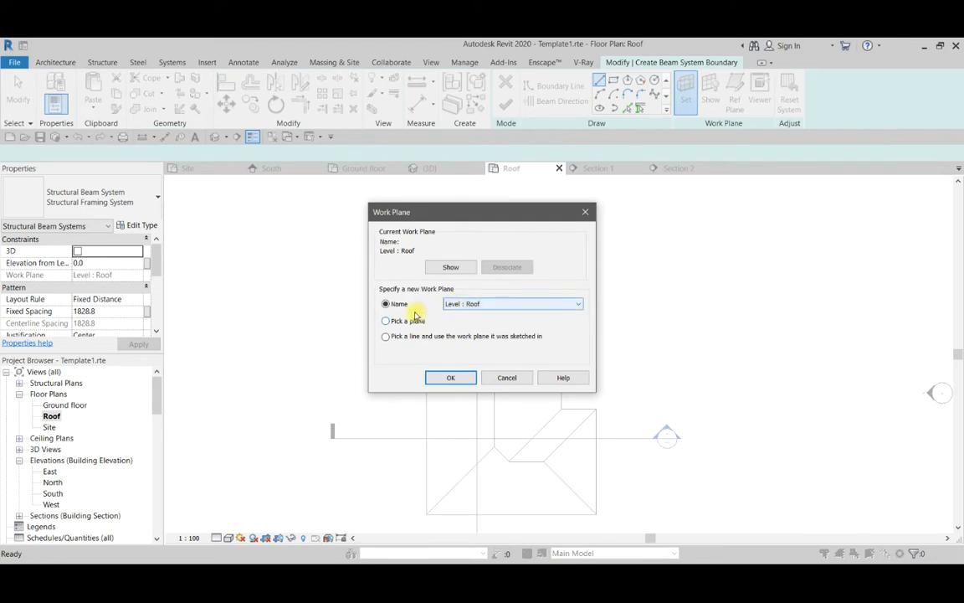
left_click(469, 304)
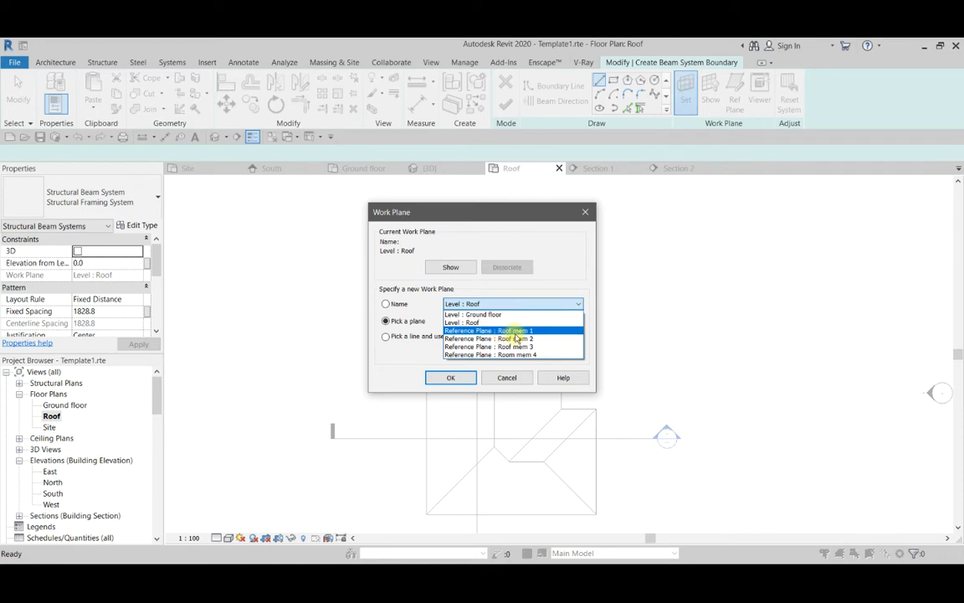
left_click(511, 331)
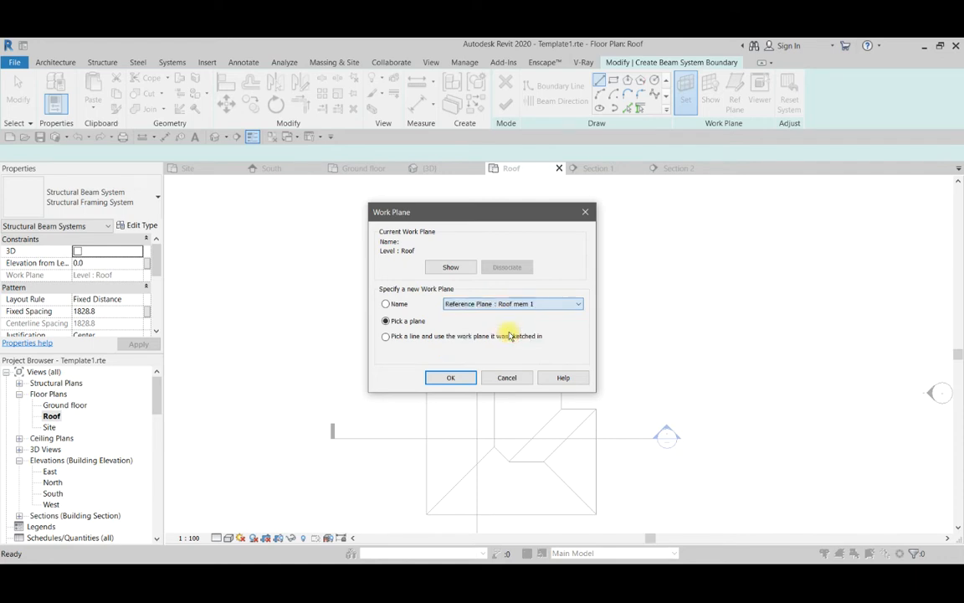
left_click(450, 377)
Pick the three connected edges of the triangular hip slope at the upper end of the roof as the beam system boundary.
scroll(527, 310, "up", 3)
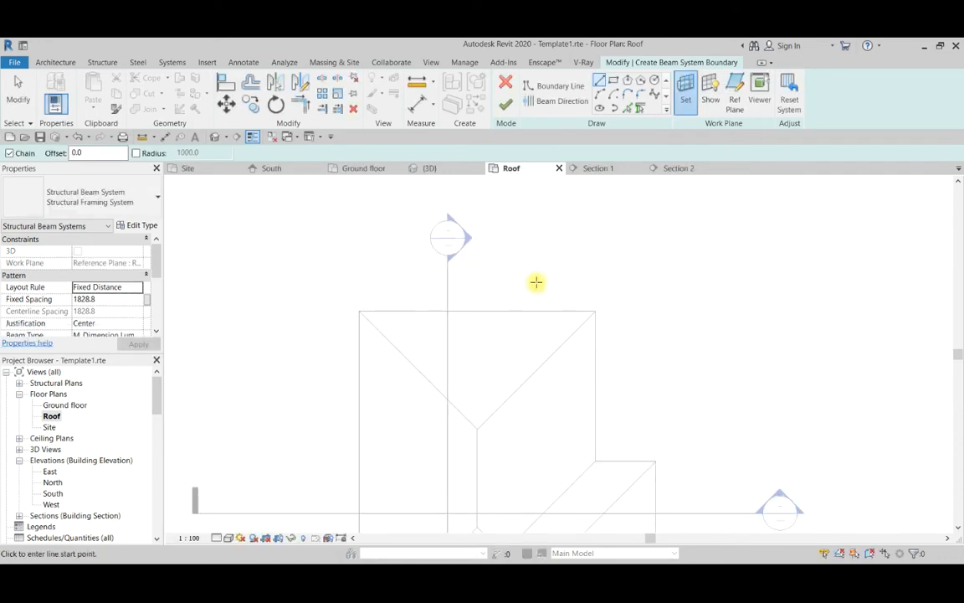
left_click(627, 108)
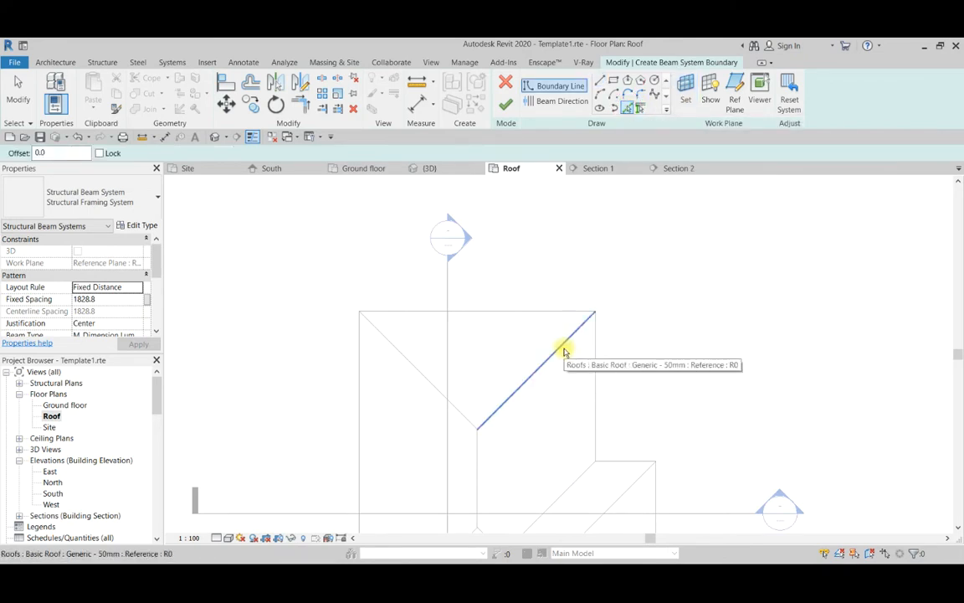
key("Tab")
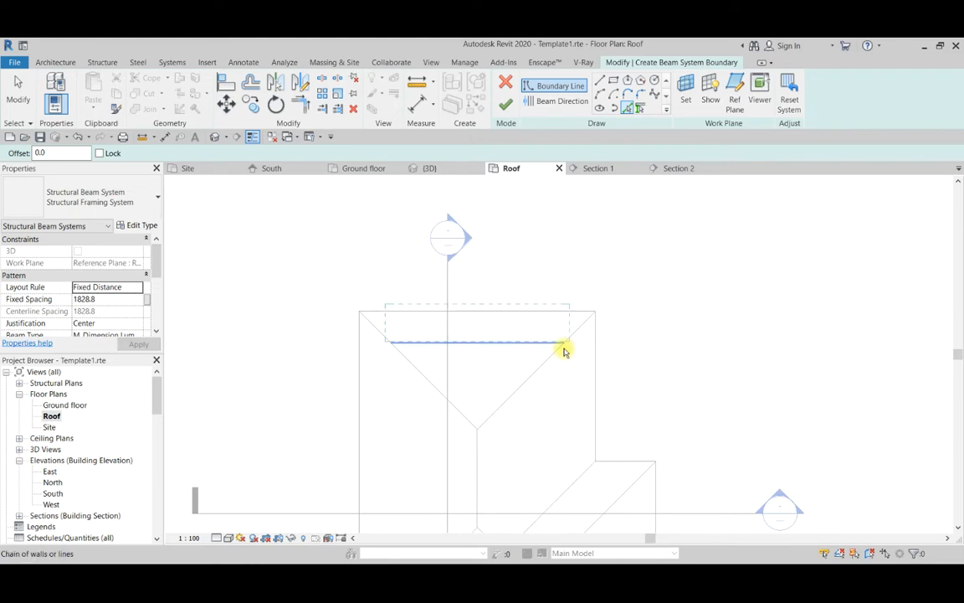
key("Tab")
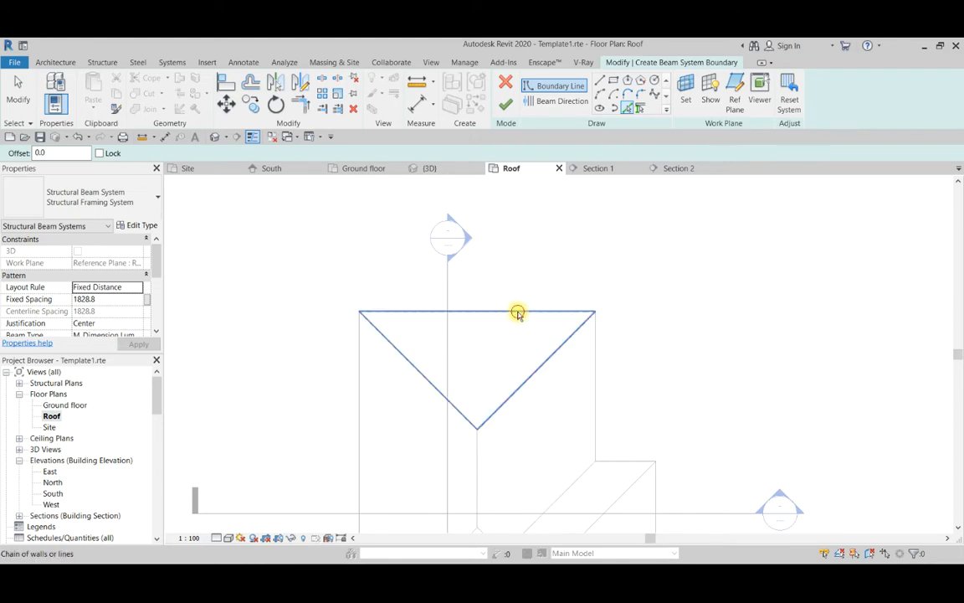
left_click(518, 315)
scroll(481, 299, "up", 1)
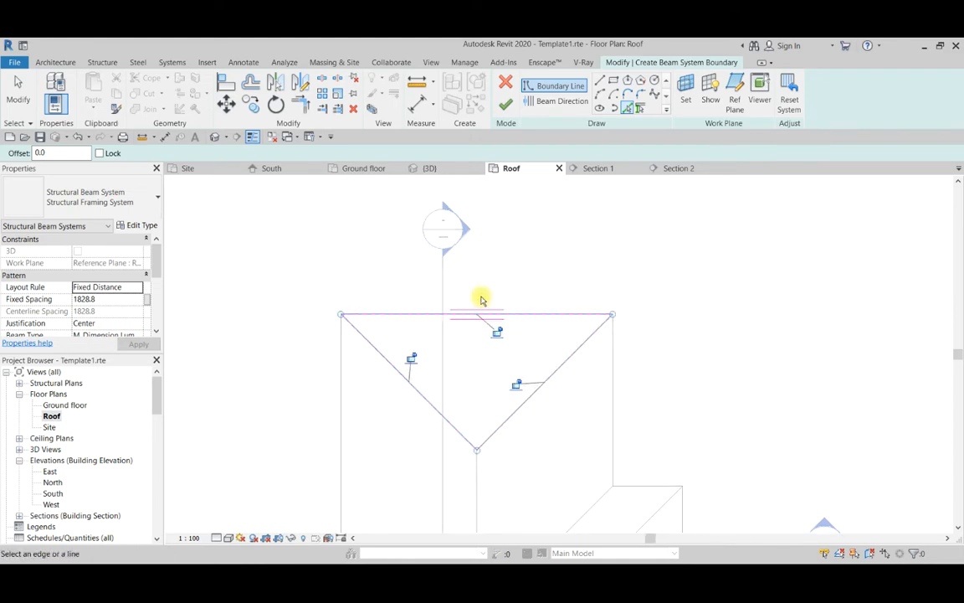
key("Escape")
key("Escape")
Set the beam direction parallel to the left hip edge of the triangular boundary.
scroll(481, 299, "up", 1)
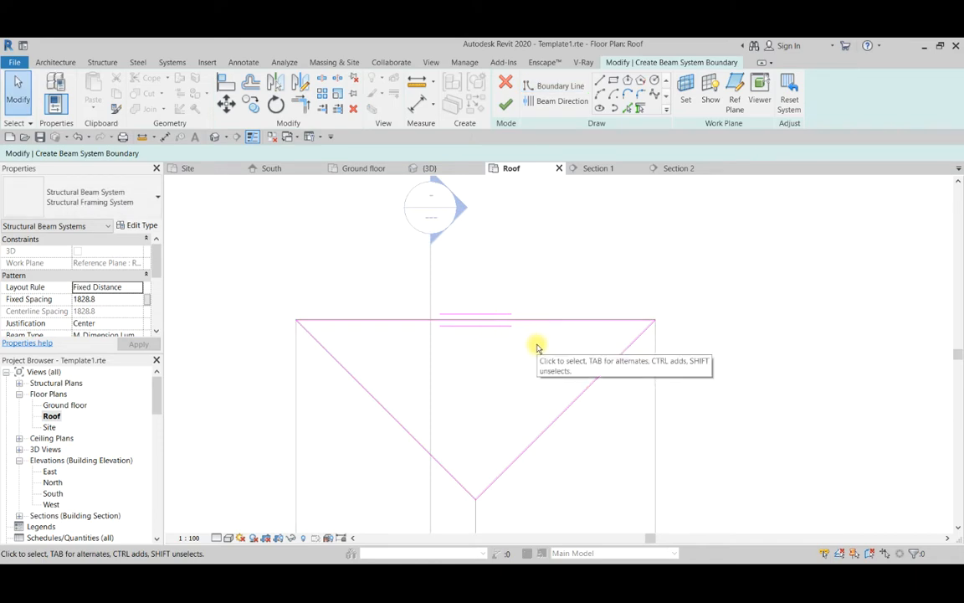
scroll(474, 327, "up", 2)
scroll(487, 315, "down", 2)
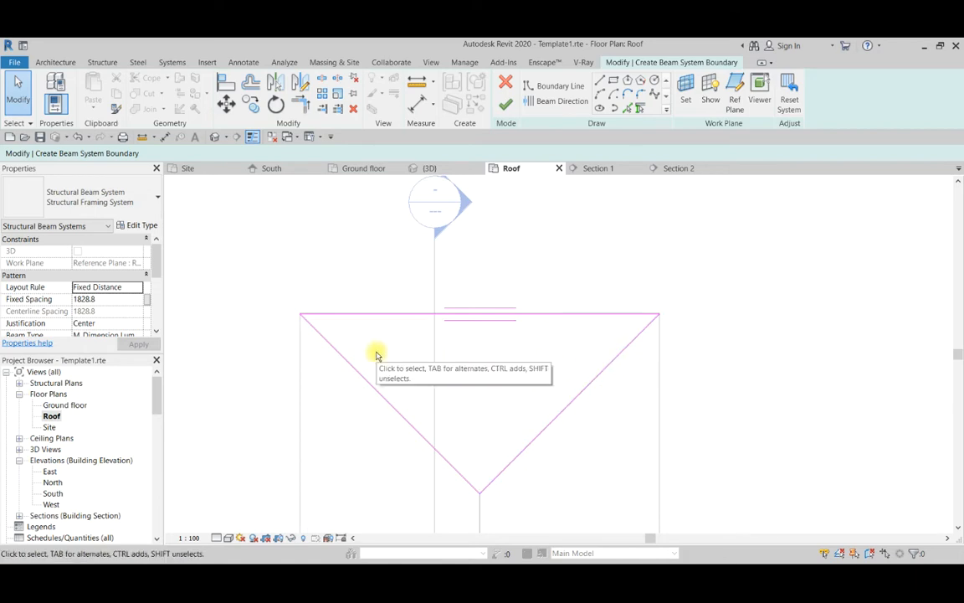
scroll(520, 308, "up", 1)
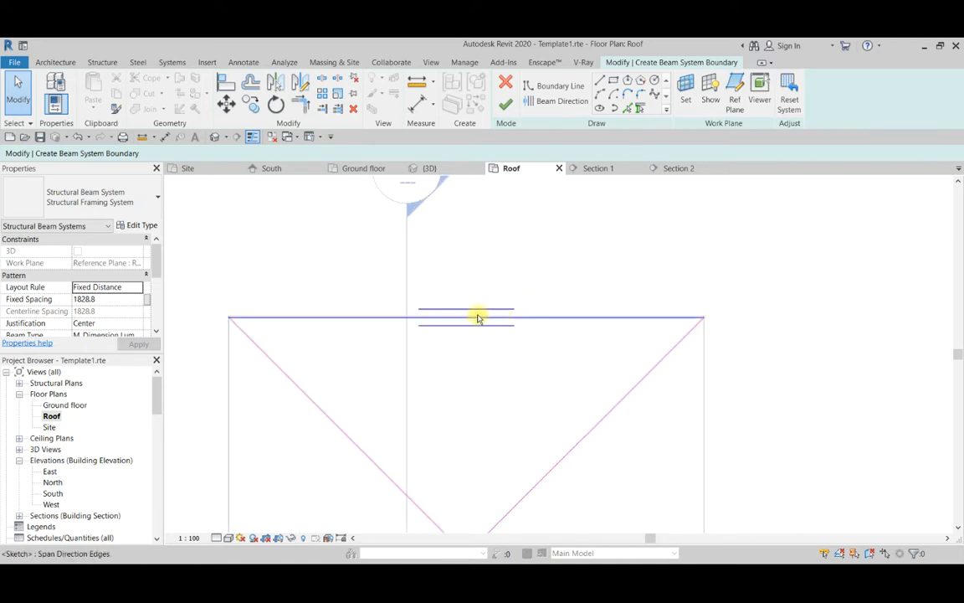
left_click(555, 101)
scroll(418, 301, "down", 1)
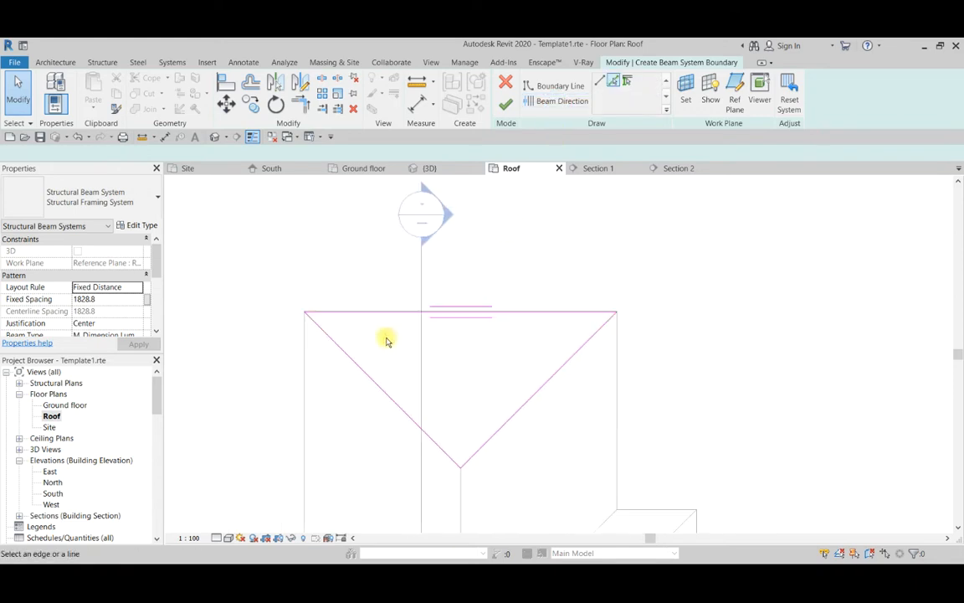
left_click(370, 377)
scroll(370, 375, "up", 1)
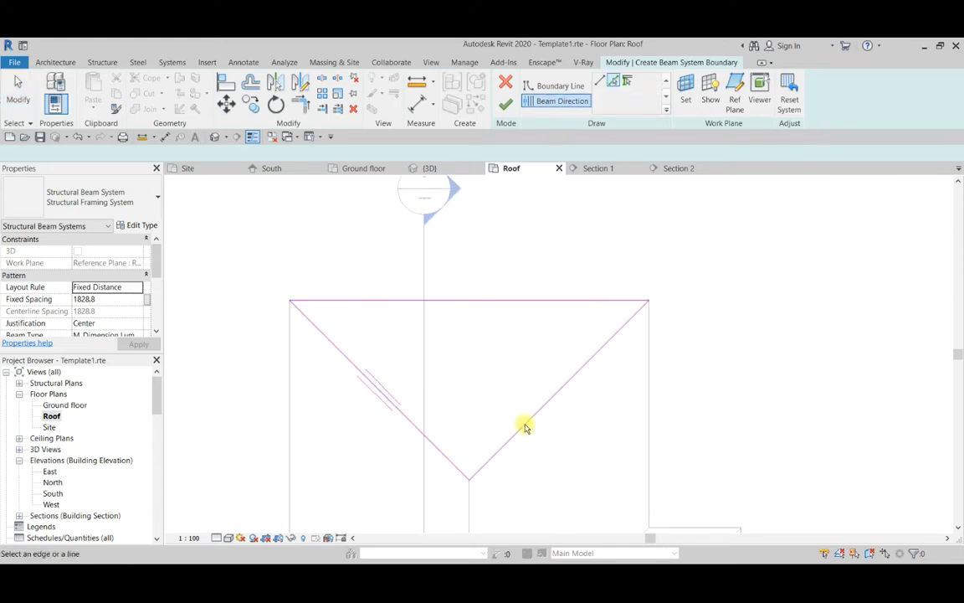
scroll(586, 364, "down", 1)
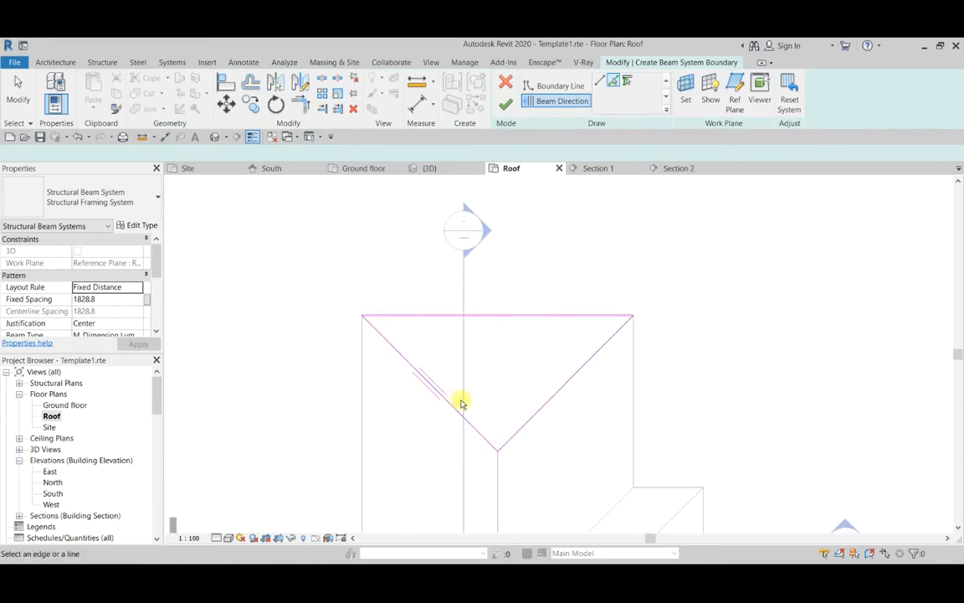
Set the beam direction parallel to the horizontal eave edge of the triangular boundary.
left_click(530, 89)
scroll(516, 293, "up", 1)
scroll(517, 294, "up", 1)
left_click(559, 101)
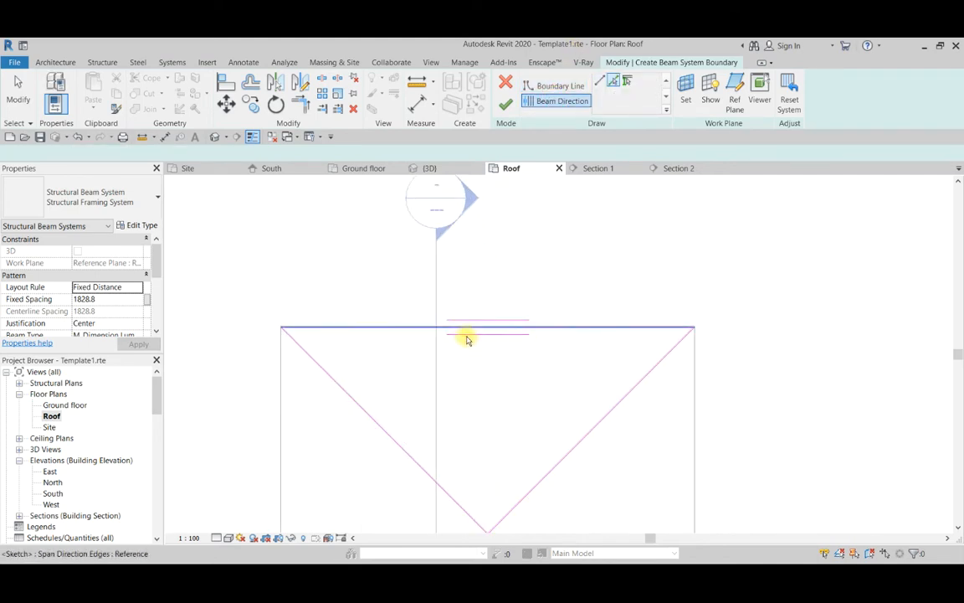
scroll(564, 324, "down", 2)
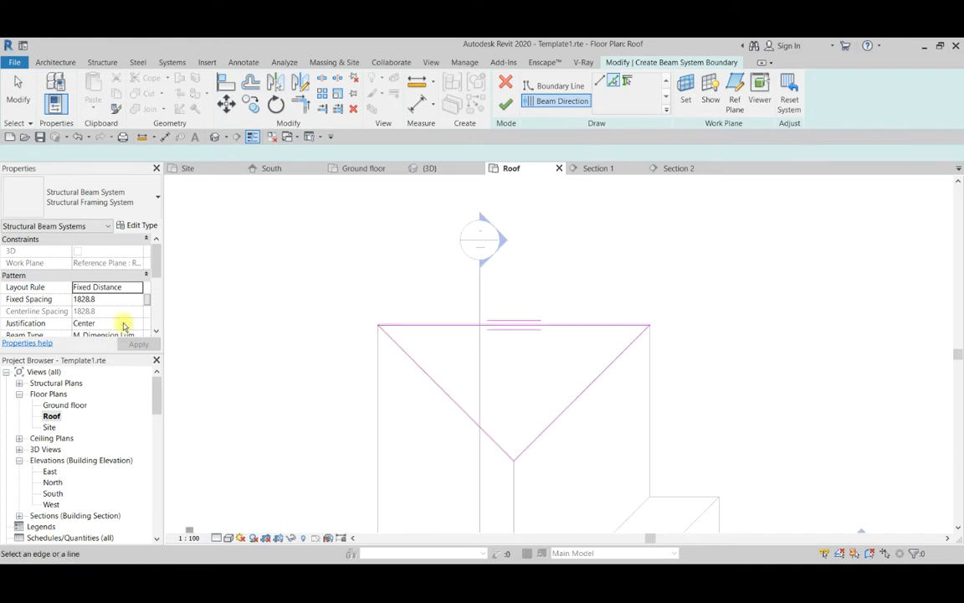
Set the beam system's fixed spacing to 1050 and its beam type to M_Dimension Lumber : 75x150.
left_click(113, 299)
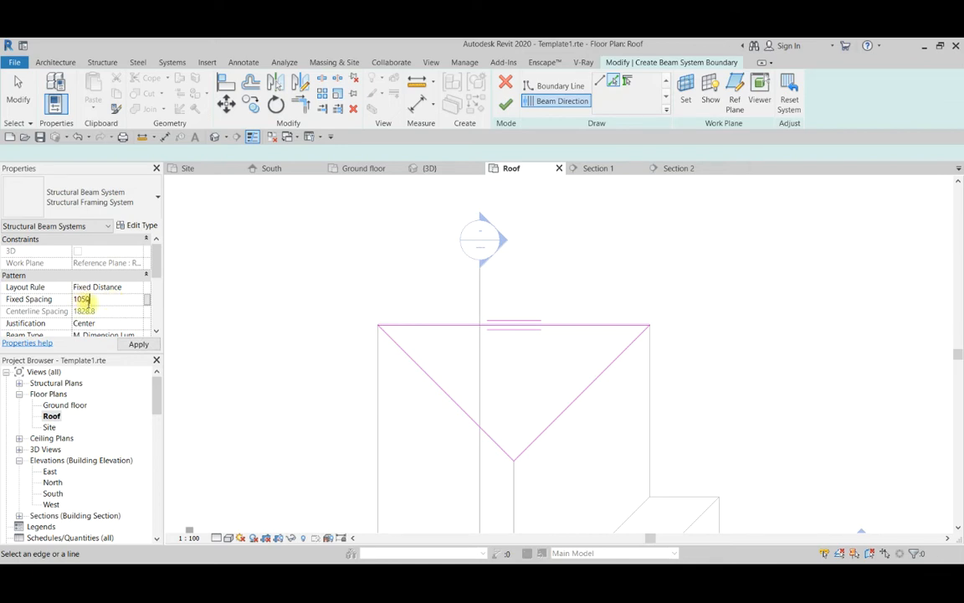
scroll(99, 313, "down", 1)
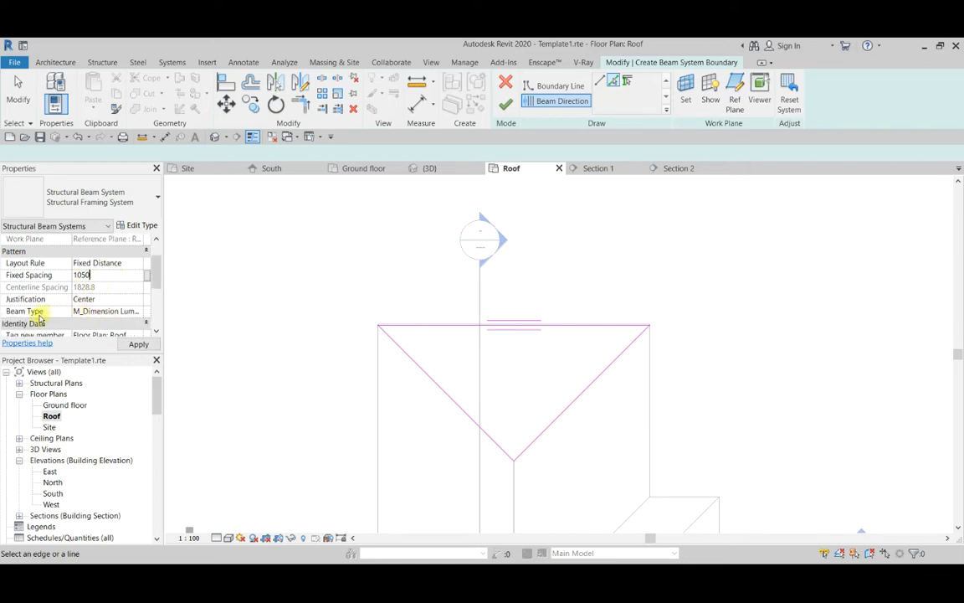
left_click(147, 313)
left_click(141, 311)
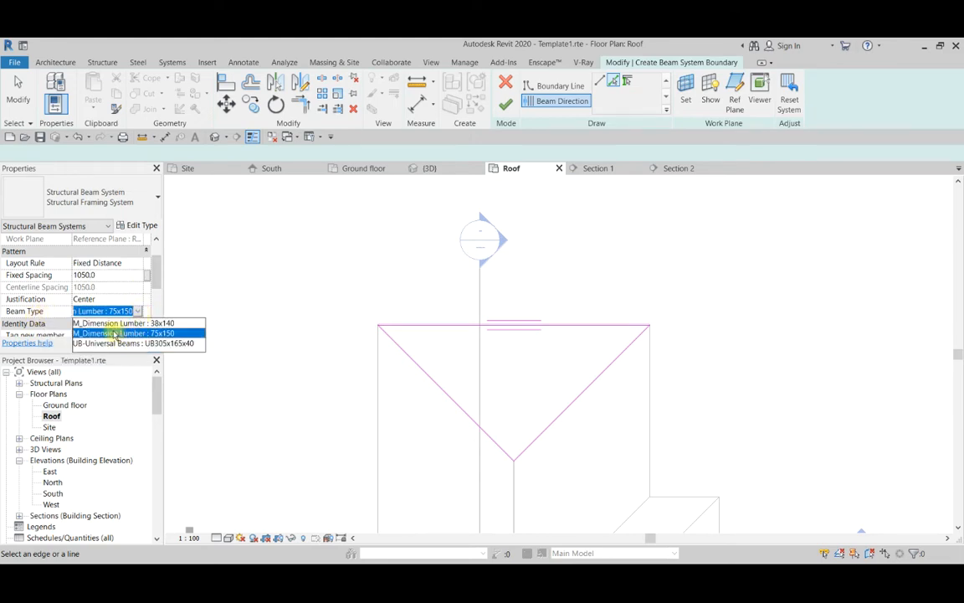
left_click(105, 333)
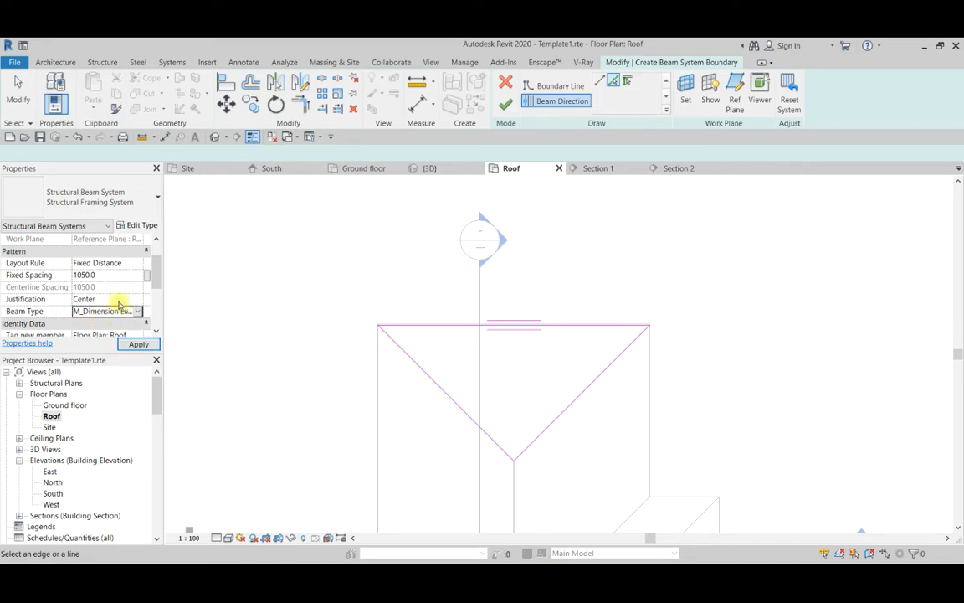
Finish the beam system sketch on the triangular slope and deselect the new beam system.
scroll(120, 306, "down", 2)
scroll(440, 308, "down", 2)
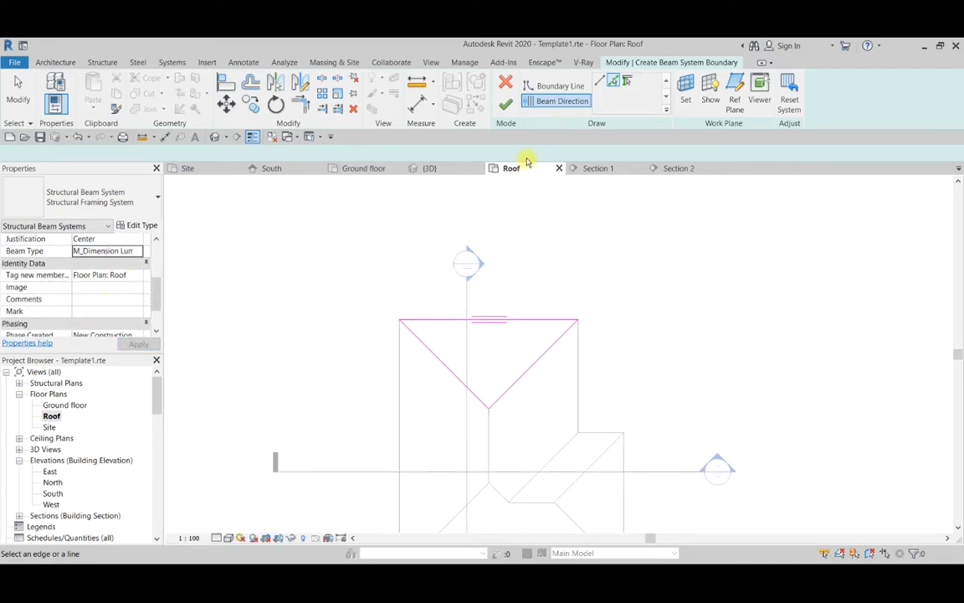
left_click(507, 105)
scroll(529, 357, "up", 3)
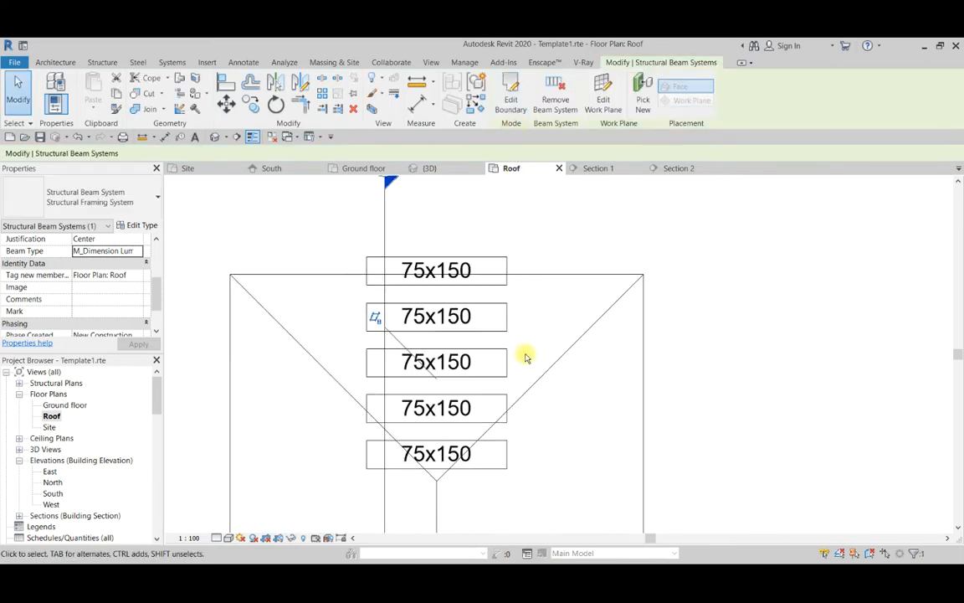
scroll(456, 322, "down", 4)
scroll(406, 291, "up", 1)
left_click(406, 291)
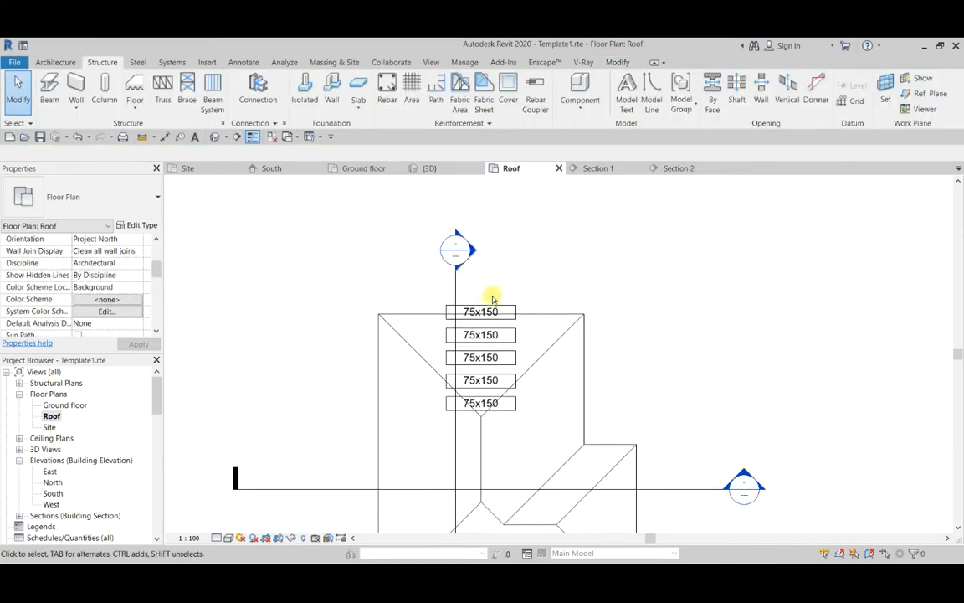
Filter the selection over the triangular slope to Structural Framing Tags only and delete the 75x150 tags.
scroll(499, 314, "up", 3)
scroll(508, 286, "down", 4)
scroll(484, 410, "up", 1)
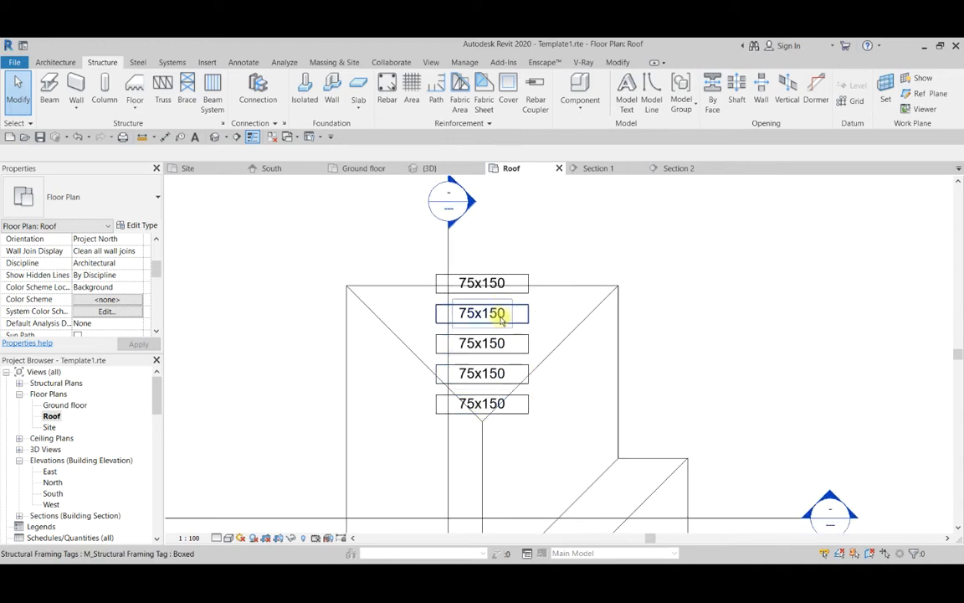
scroll(503, 316, "down", 1)
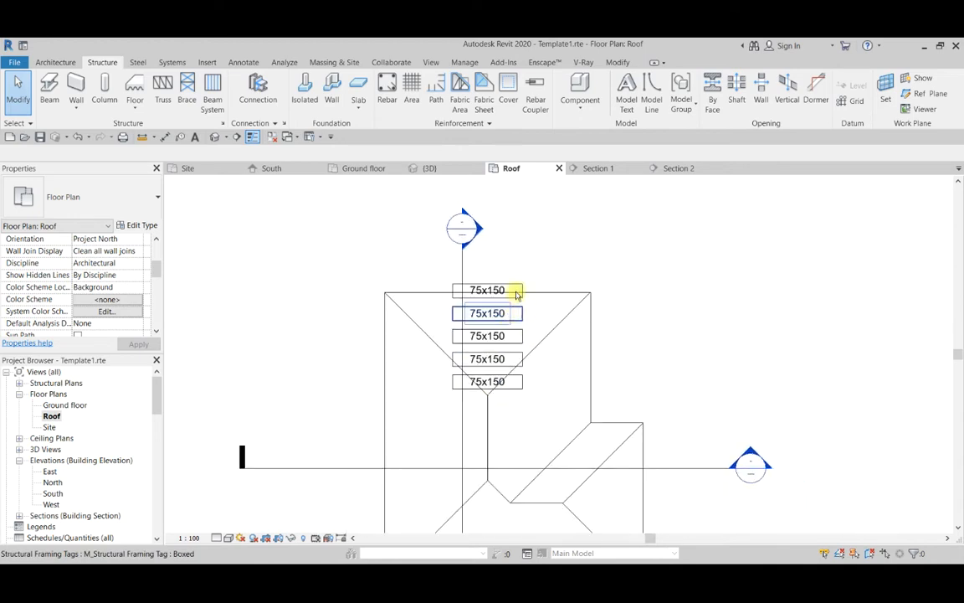
left_click_drag(385, 229, 542, 402)
left_click(412, 255)
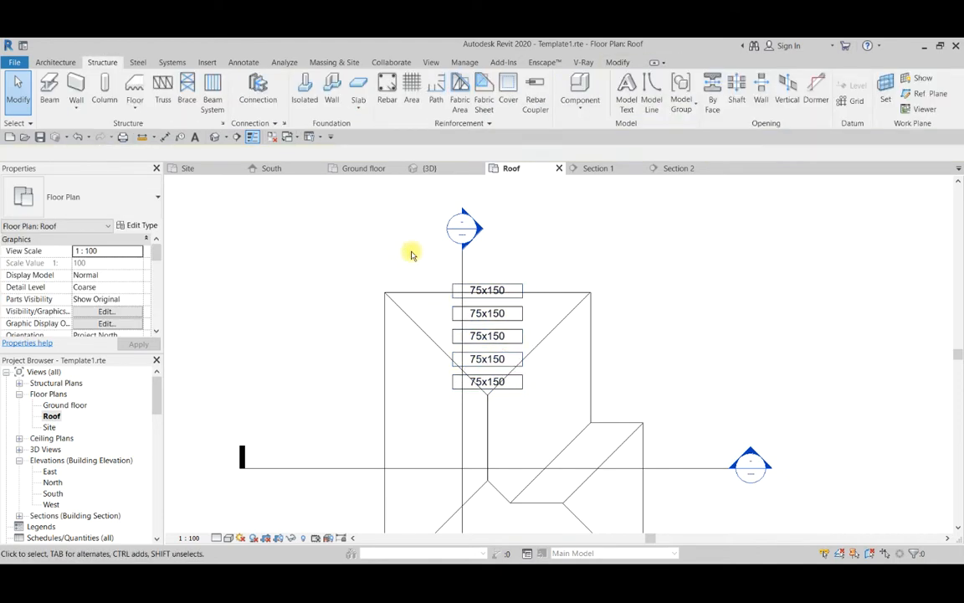
left_click_drag(412, 254, 551, 411)
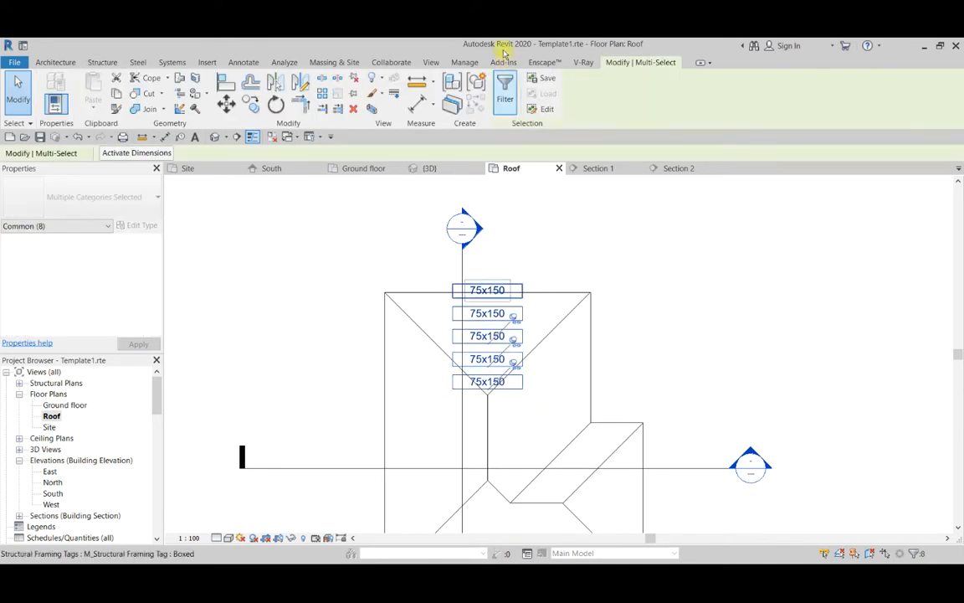
left_click(505, 84)
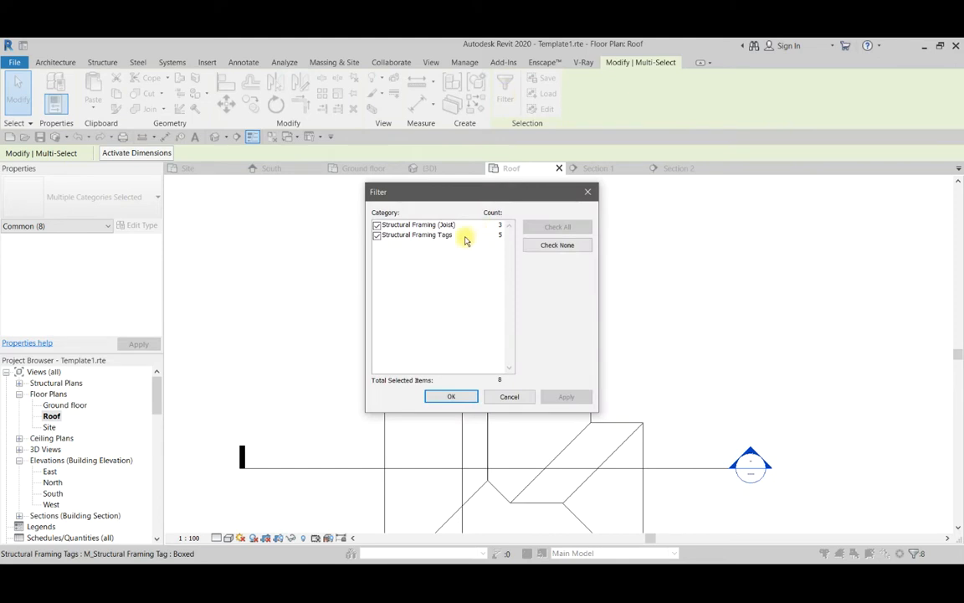
left_click(540, 245)
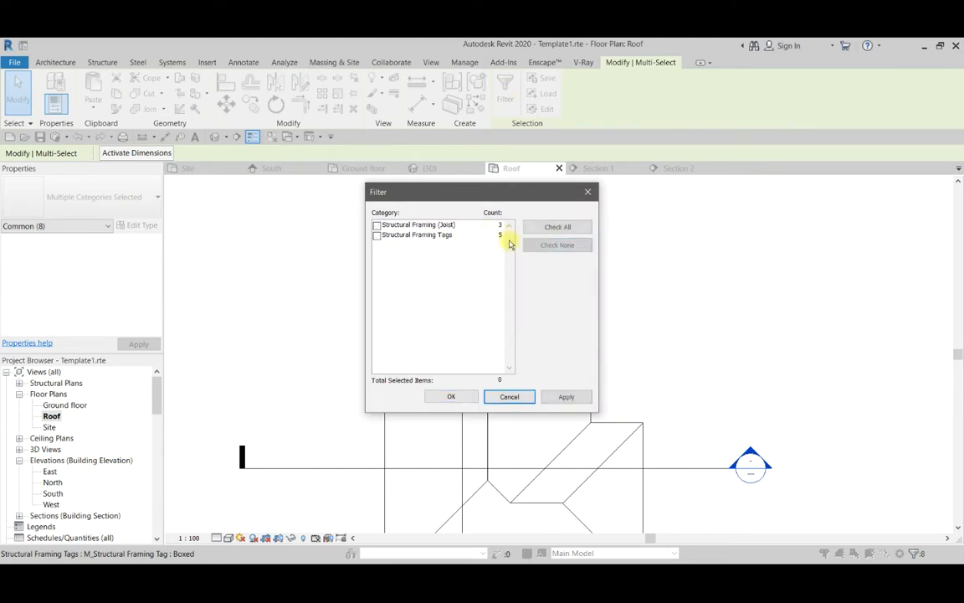
left_click(377, 236)
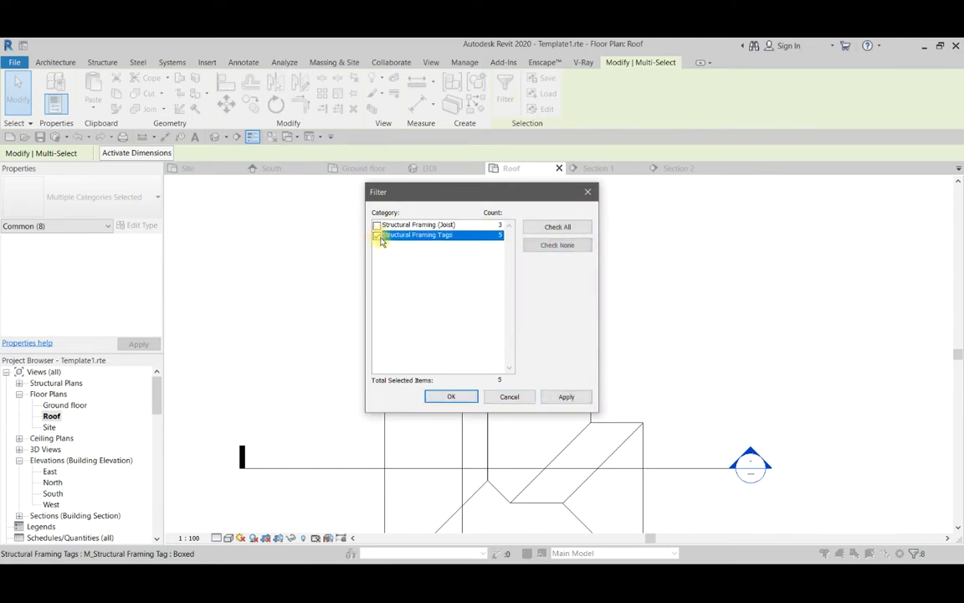
left_click(452, 396)
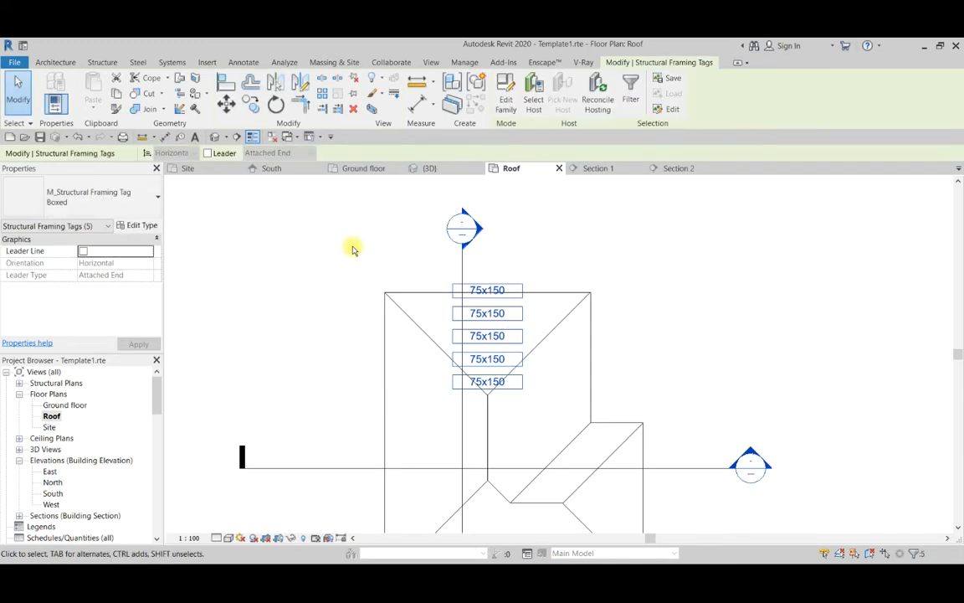
key("Delete")
Examine the new beam system under the triangular roof slope in the 3D view from several angles.
scroll(403, 263, "down", 3)
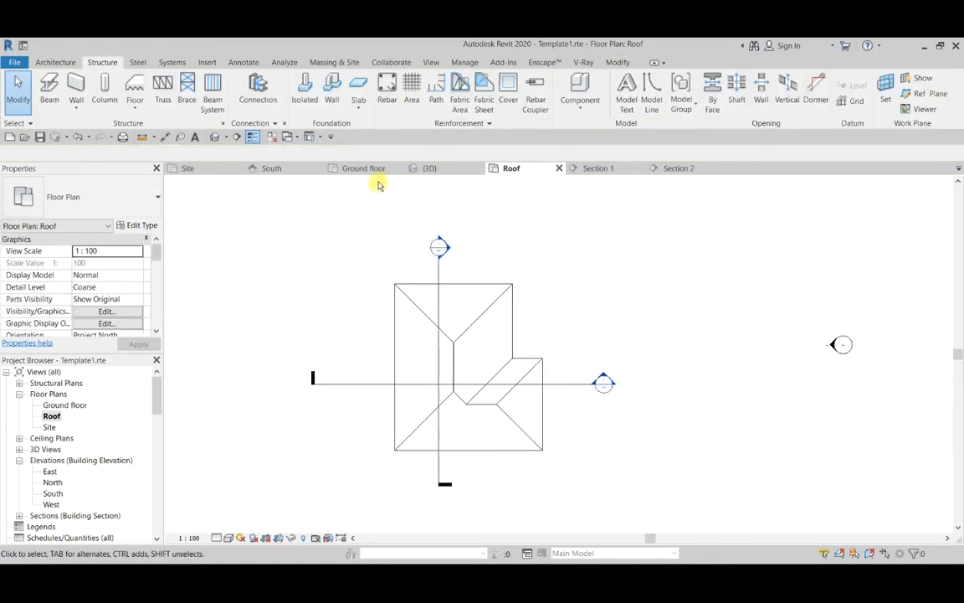
left_click(427, 170)
scroll(462, 289, "down", 2)
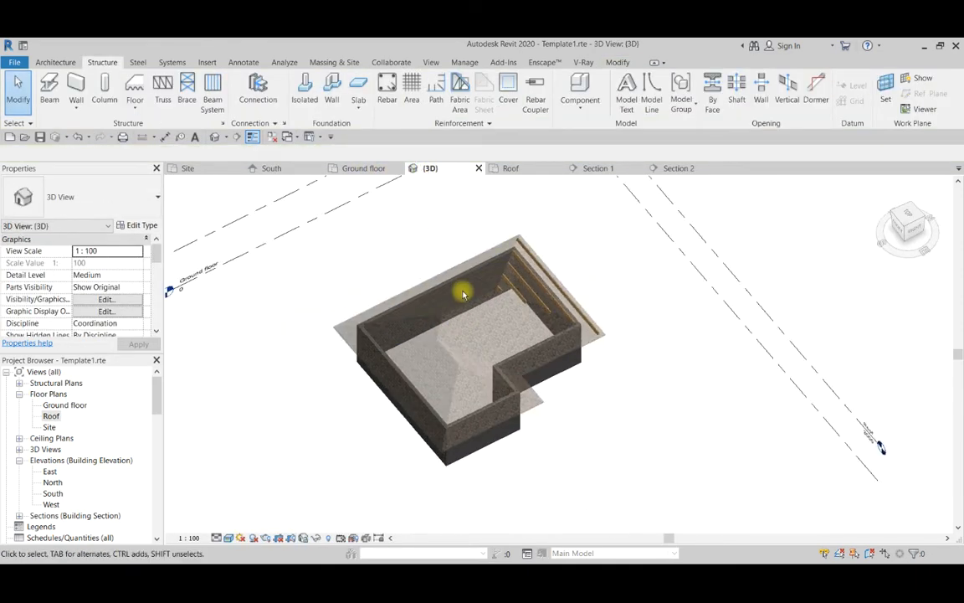
middle_click_drag(483, 292, 260, 244, "shift")
scroll(560, 486, "up", 3)
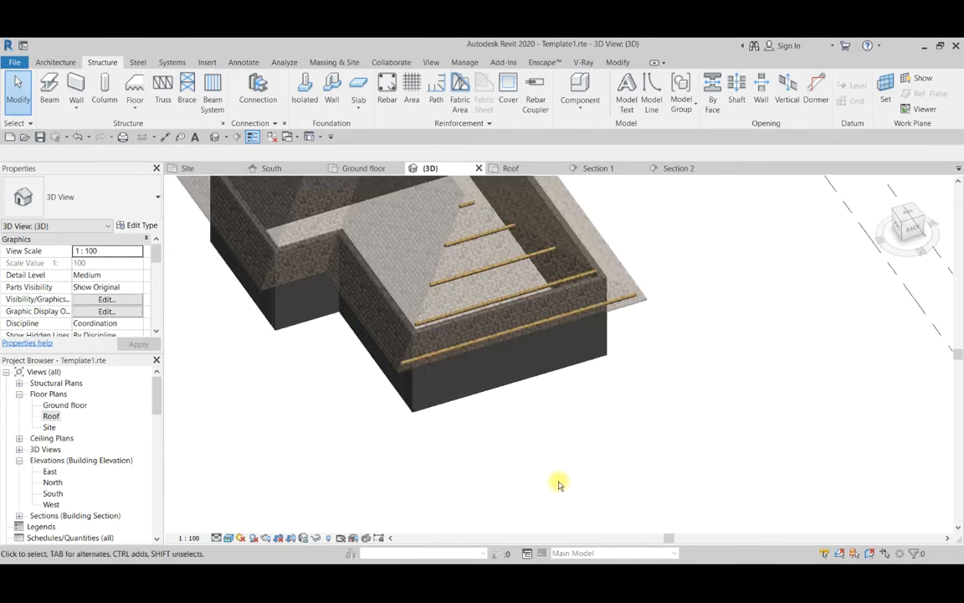
middle_click_drag(561, 481, 647, 474, "shift")
scroll(512, 463, "down", 2)
scroll(517, 318, "up", 4)
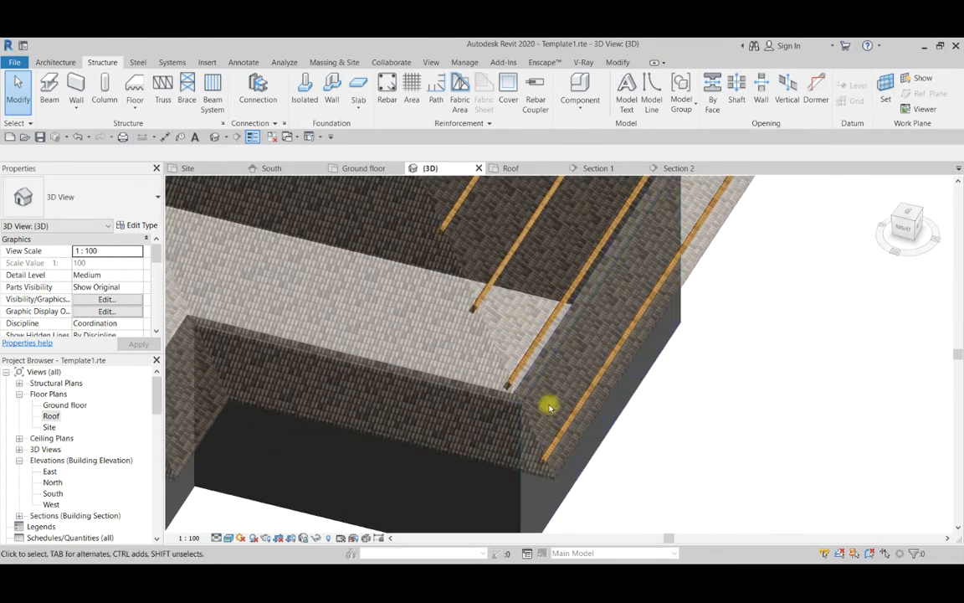
scroll(551, 262, "down", 3)
scroll(551, 262, "up", 3)
scroll(555, 287, "down", 3)
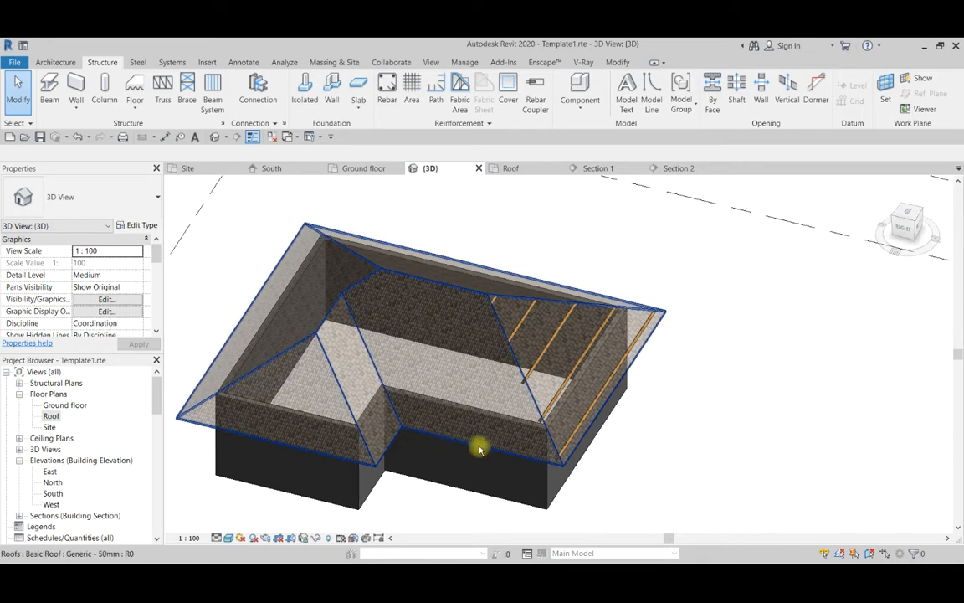
scroll(389, 453, "down", 2)
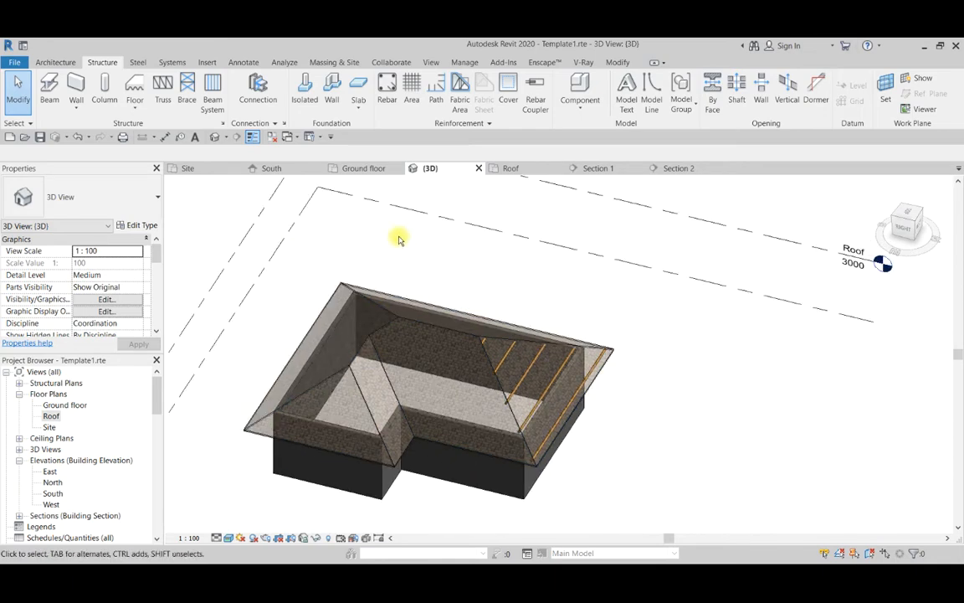
In the Roof floor plan, copy the triangular slope's beam system and paste it aligned to the same place.
left_click(510, 169)
scroll(422, 285, "up", 3)
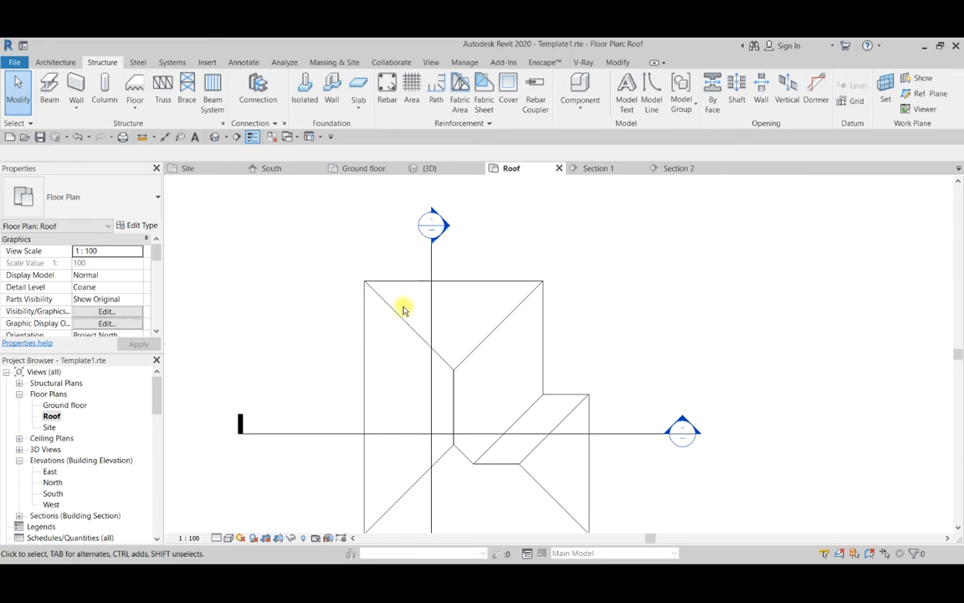
left_click(388, 304)
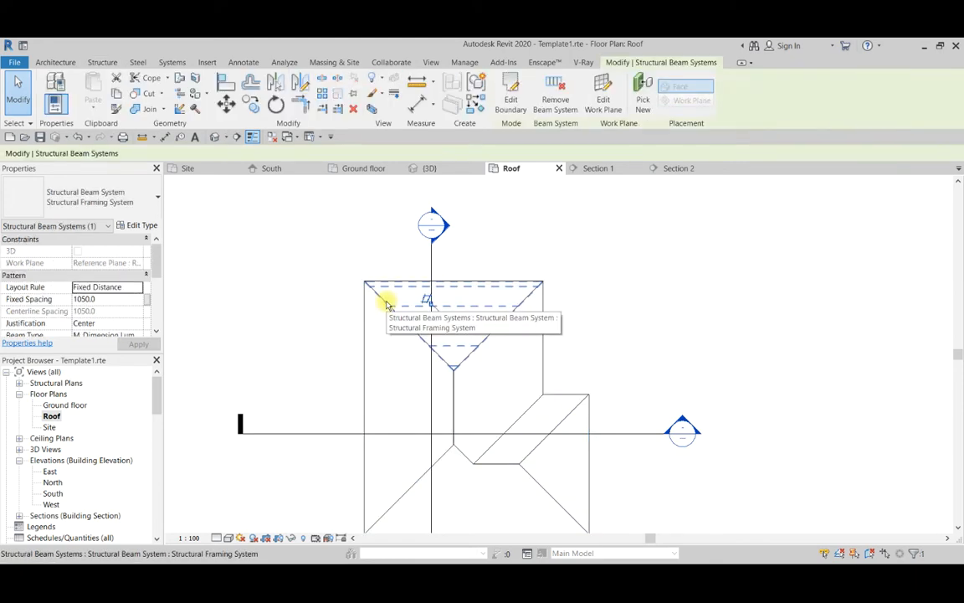
scroll(388, 303, "up", 1)
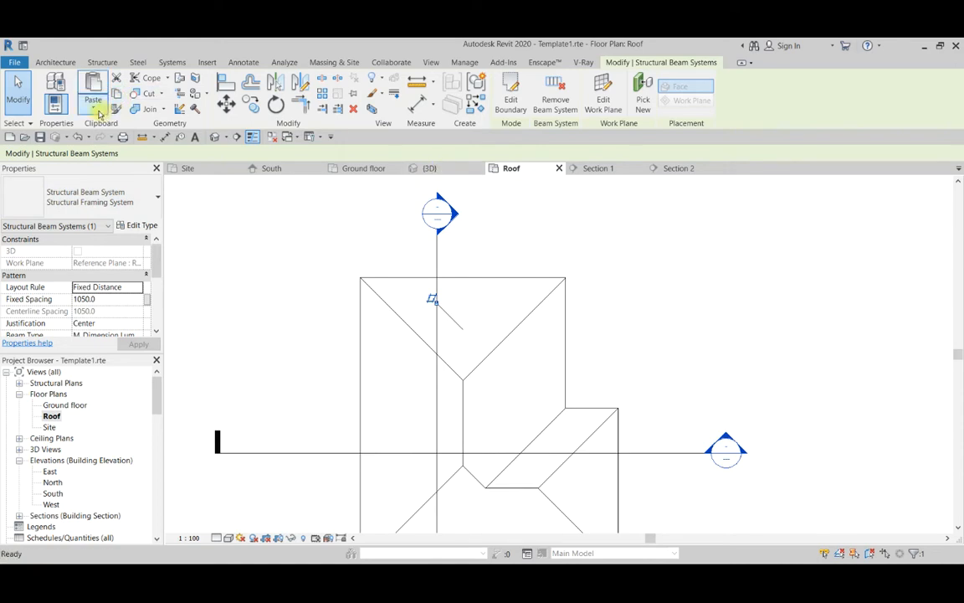
left_click(92, 105)
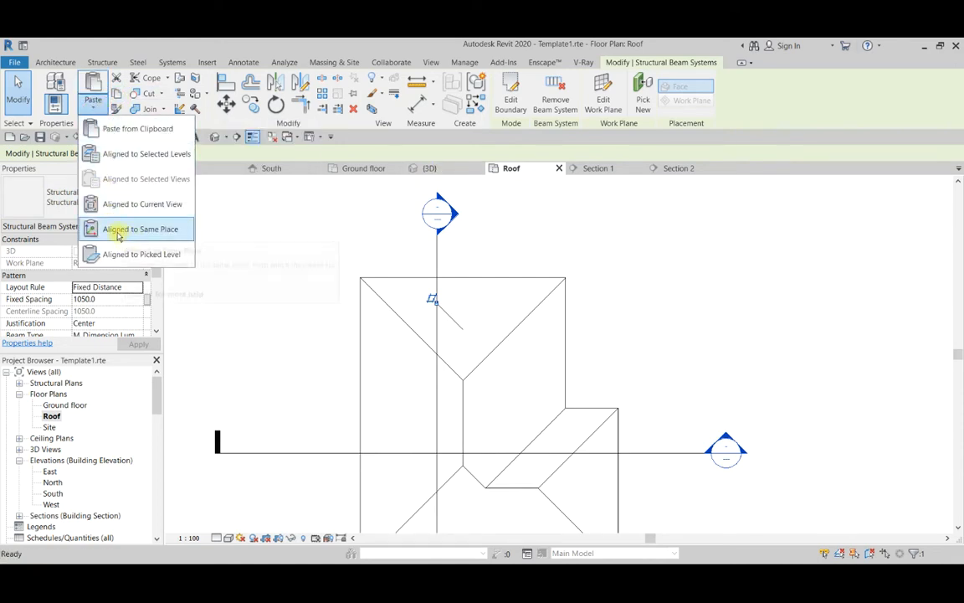
left_click(135, 231)
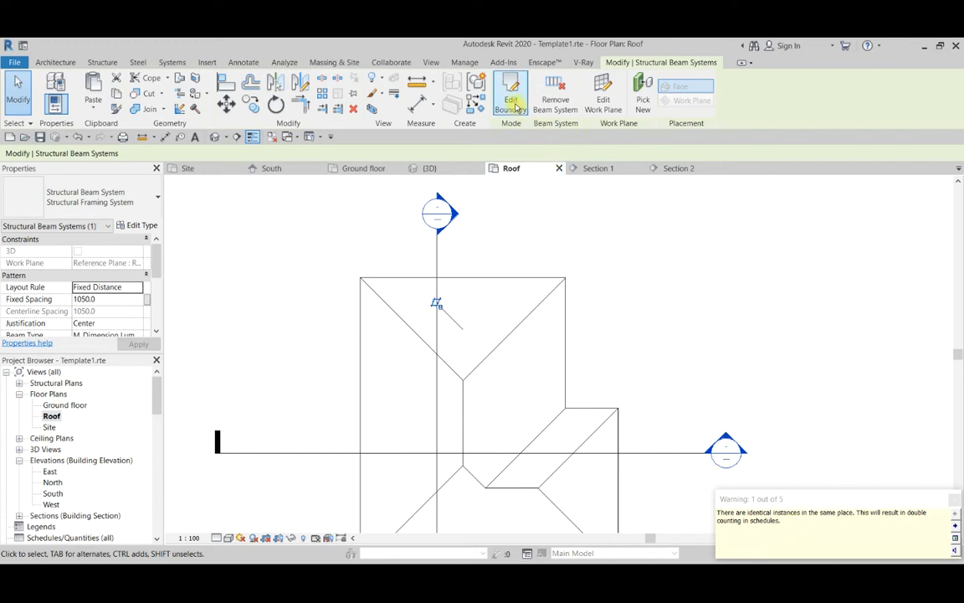
scroll(330, 247, "down", 1)
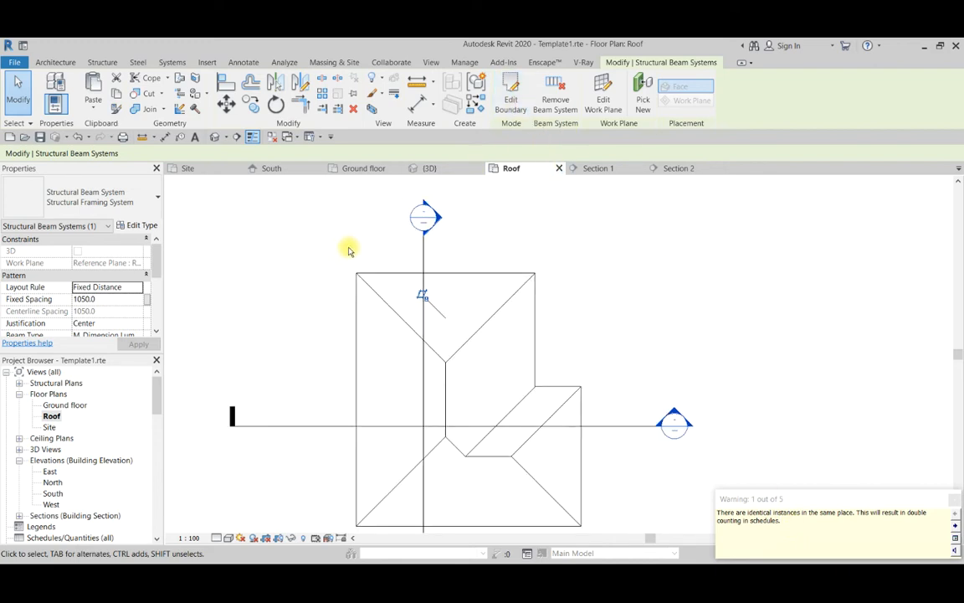
Edit the pasted beam system's boundary and align its left hip and eave lines to the matching roof edges.
left_click(511, 105)
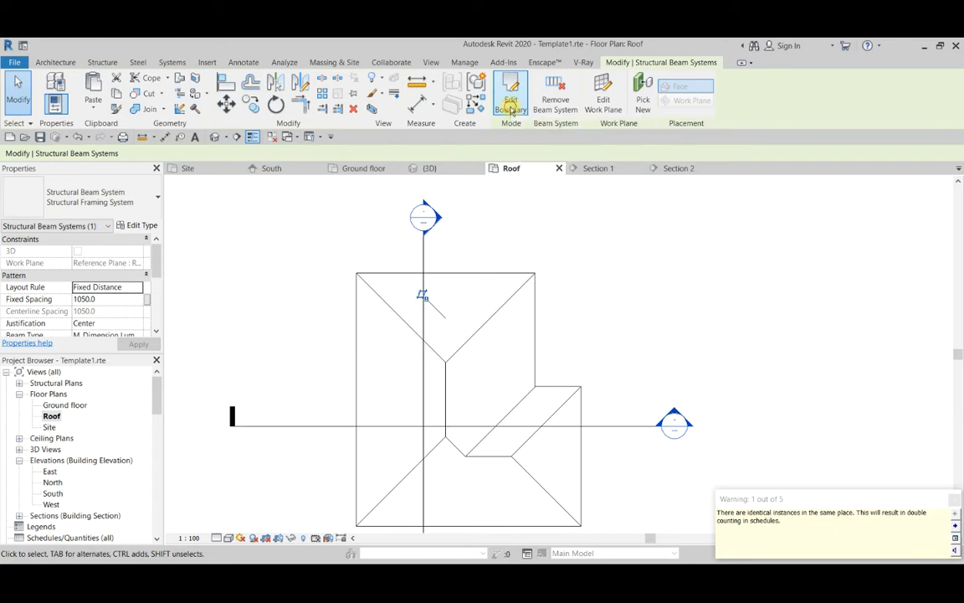
scroll(446, 272, "up", 3)
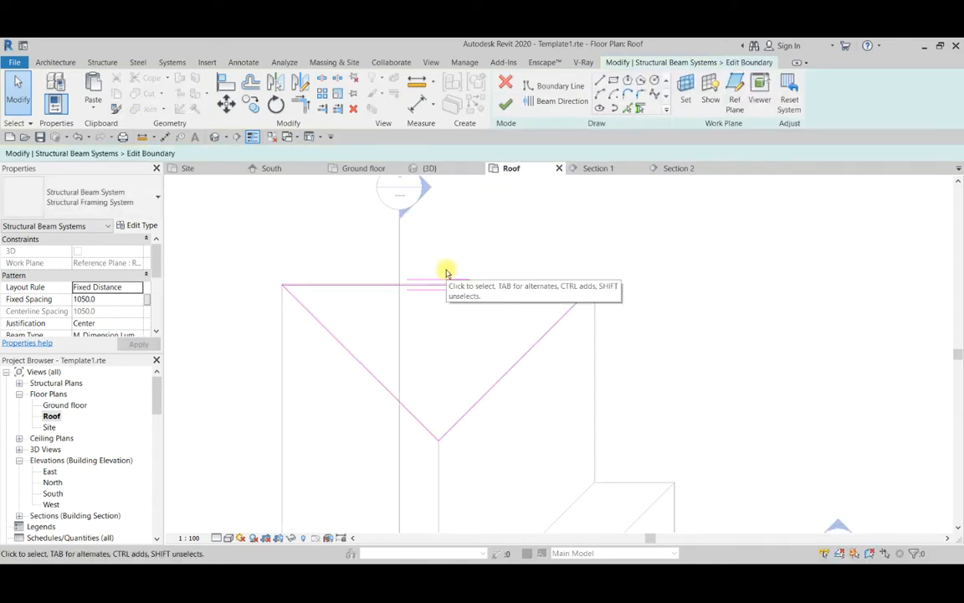
scroll(277, 291, "up", 3)
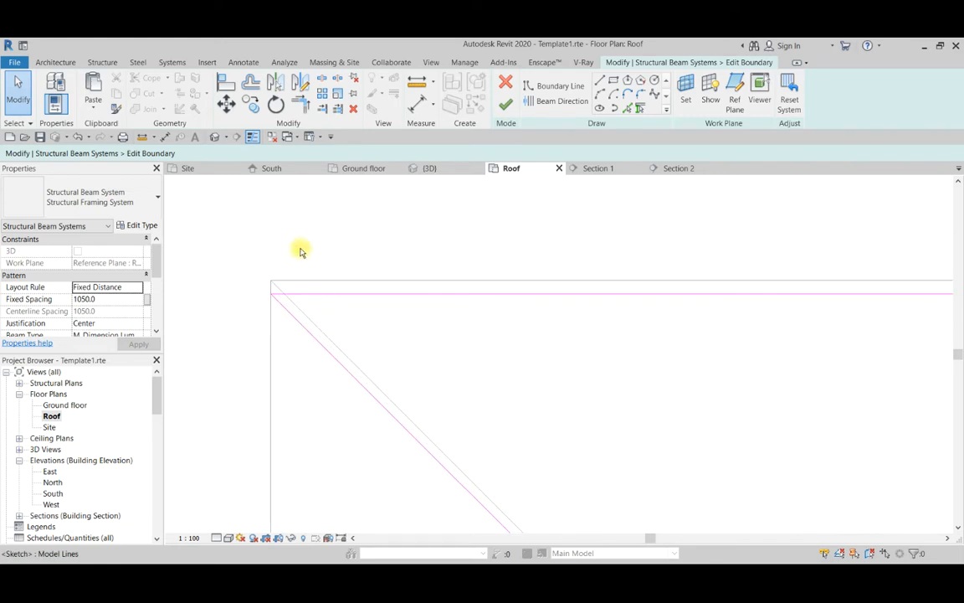
left_click(226, 83)
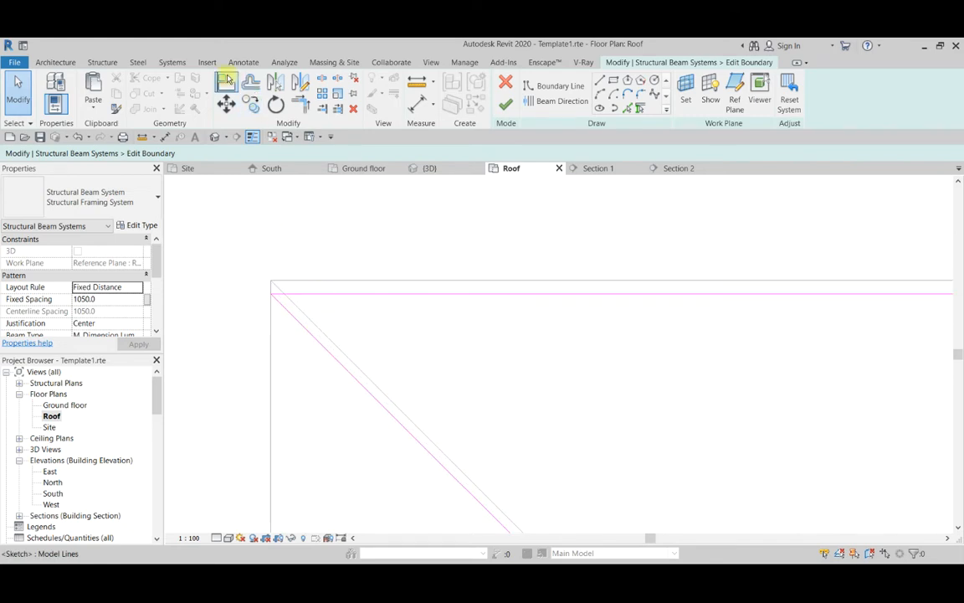
left_click(309, 320)
left_click(313, 338)
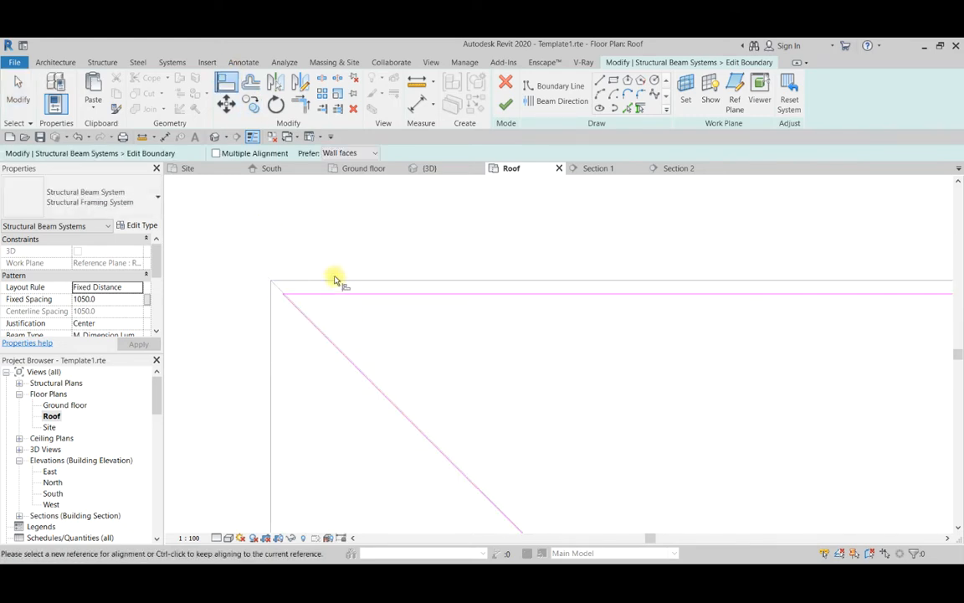
left_click(336, 284)
left_click(340, 296)
Align the boundary's right hip line to the roof's right hip edge and end the Align command.
scroll(271, 245, "down", 3)
scroll(493, 264, "down", 2)
scroll(527, 264, "down", 1)
scroll(691, 290, "up", 5)
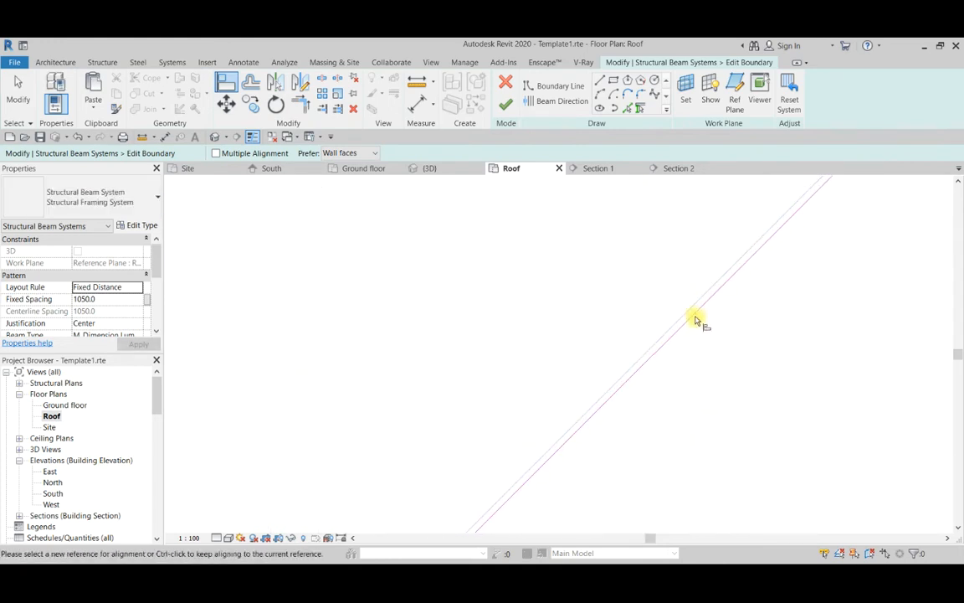
left_click(683, 314)
left_click(689, 318)
scroll(616, 331, "down", 4)
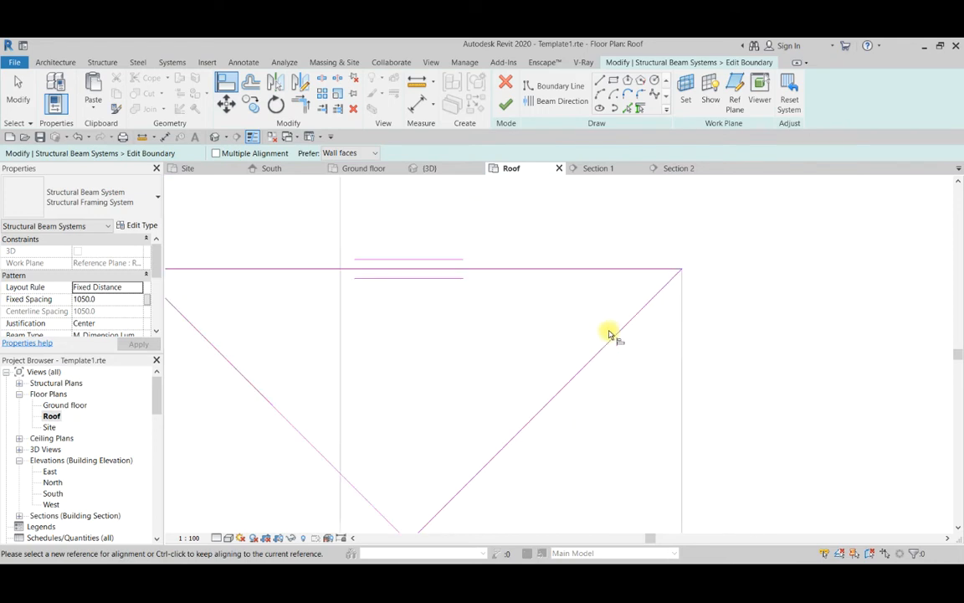
scroll(326, 266, "up", 3)
scroll(325, 267, "down", 1)
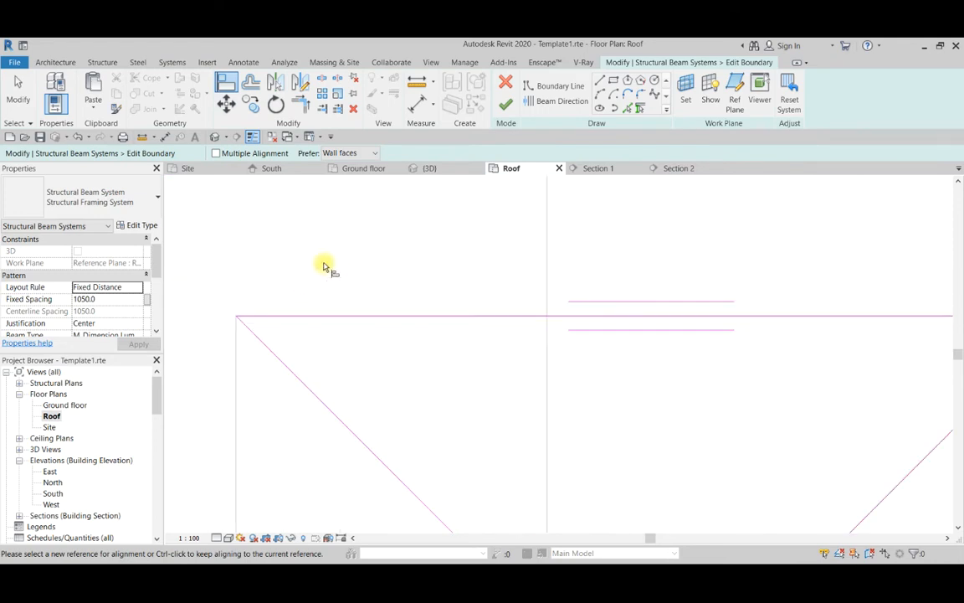
scroll(426, 265, "down", 2)
key("Escape")
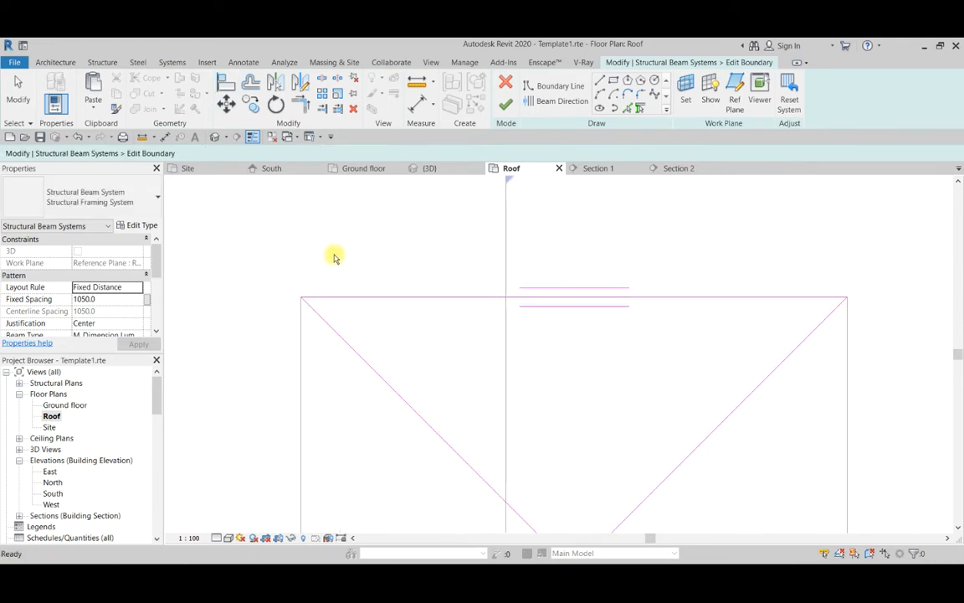
Draw a short vertical boundary line from the eave line down to the left hip line near the triangle's left corner.
scroll(335, 257, "down", 2)
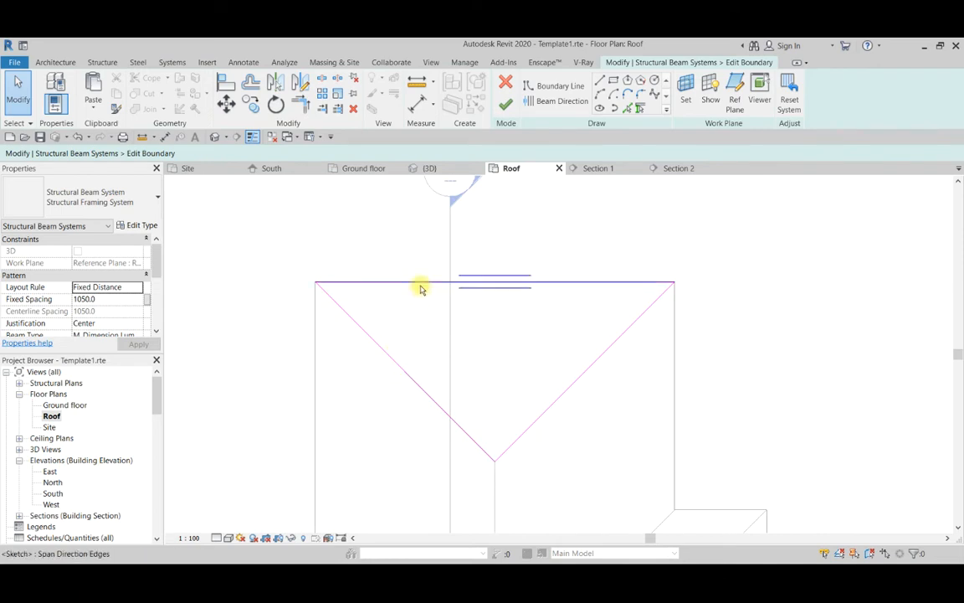
scroll(411, 285, "down", 1)
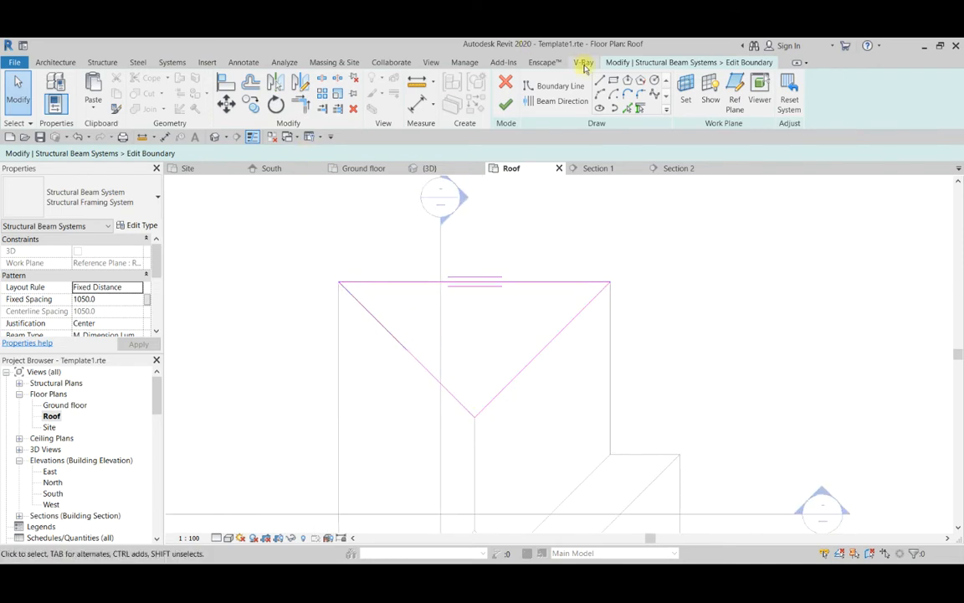
left_click(555, 85)
scroll(322, 268, "up", 3)
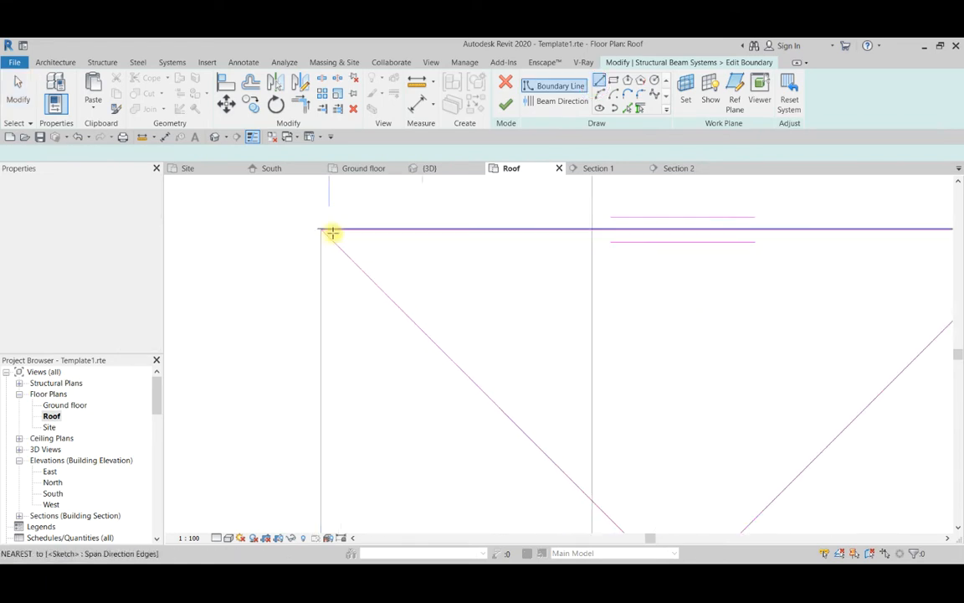
scroll(333, 232, "up", 6)
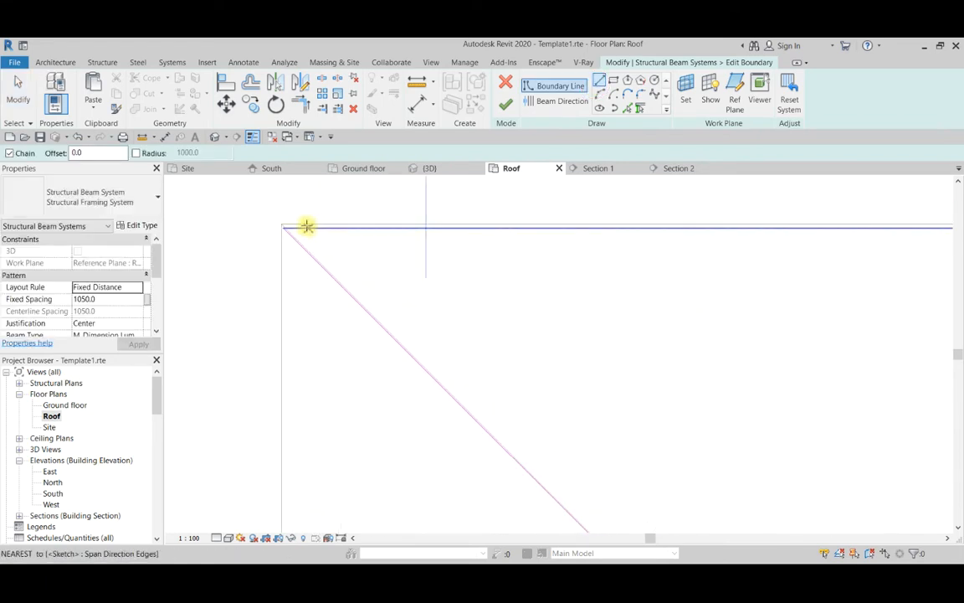
left_click(306, 227)
left_click(308, 251)
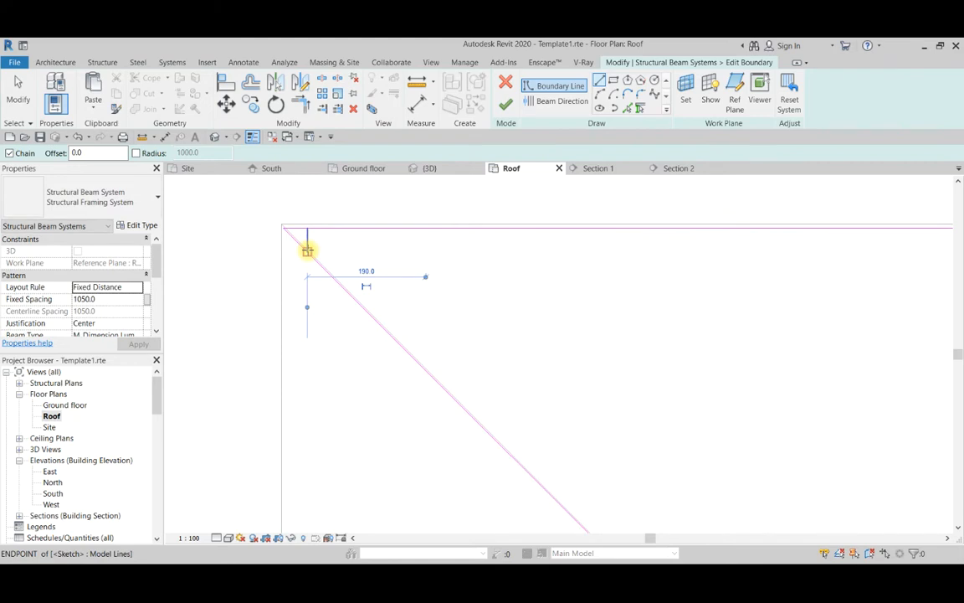
key("Escape")
key("Escape")
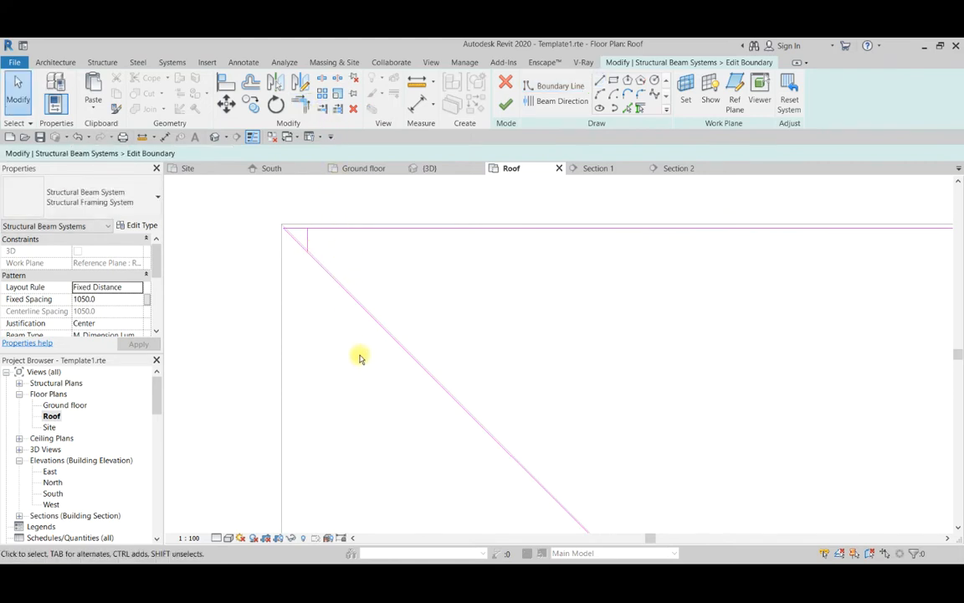
Trim the boundary's eave line and left hip line to the short vertical line, removing the sharp corner at the triangle's left end.
key("t")
key("r")
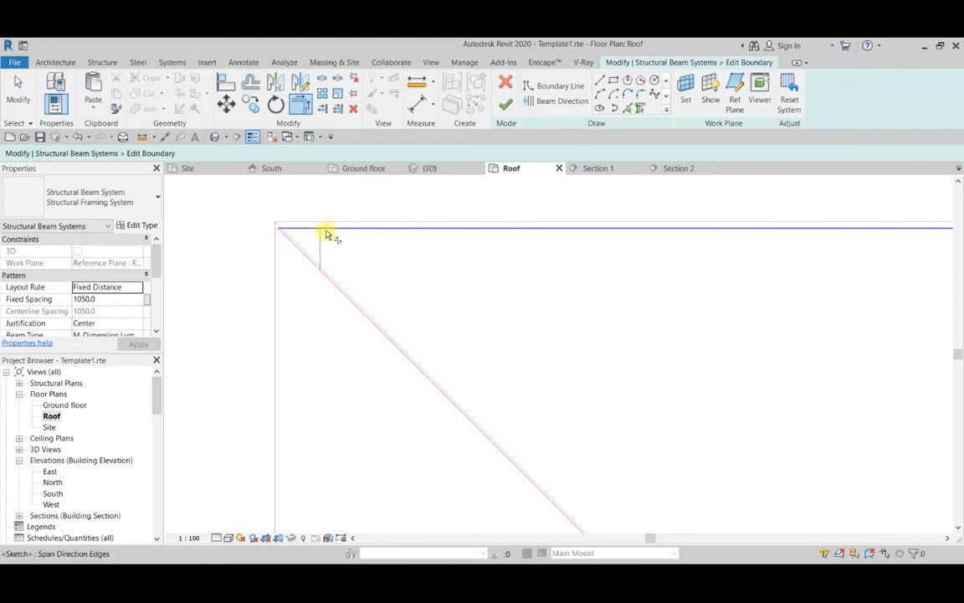
left_click(329, 232)
left_click(320, 274)
scroll(318, 279, "down", 2)
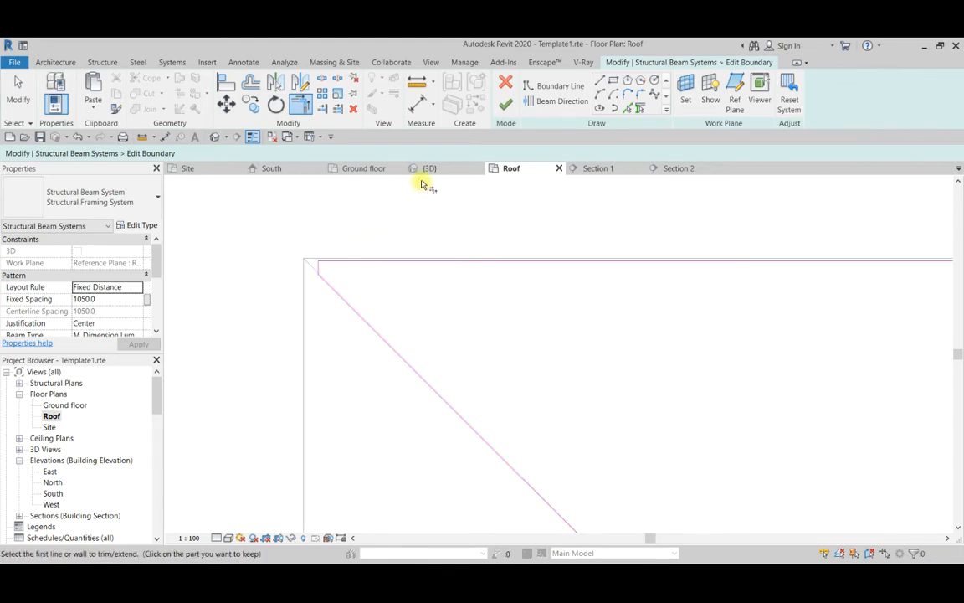
Set the beam direction parallel to the short vertical boundary line with a fixed spacing of 900, and finish the boundary edit.
left_click(536, 105)
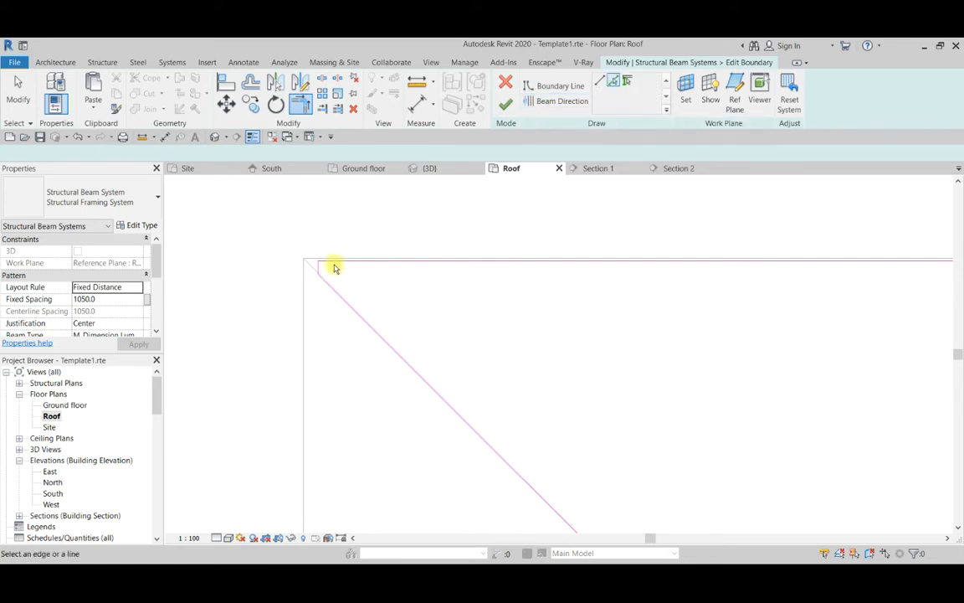
scroll(285, 243, "down", 4)
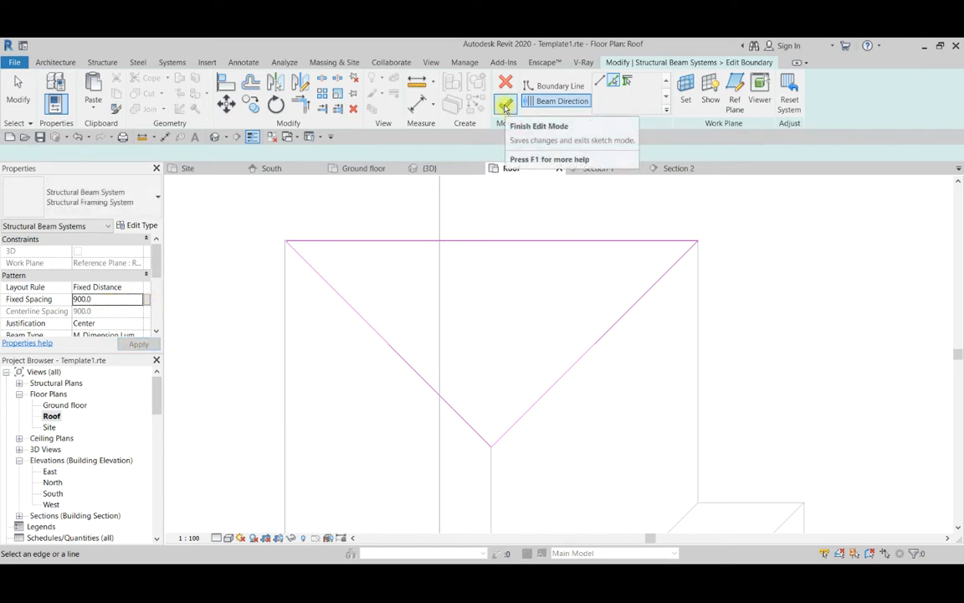
left_click(505, 106)
scroll(318, 251, "down", 3)
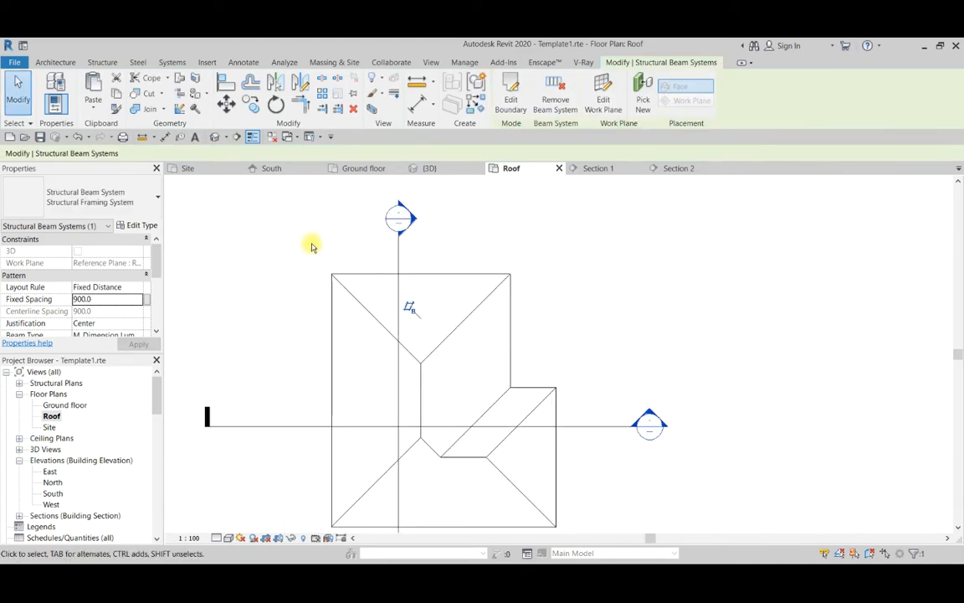
scroll(312, 246, "up", 1)
key("Escape")
Examine the two crossing beam systems under the triangular roof slope in the 3D view from several distances.
left_click(445, 168)
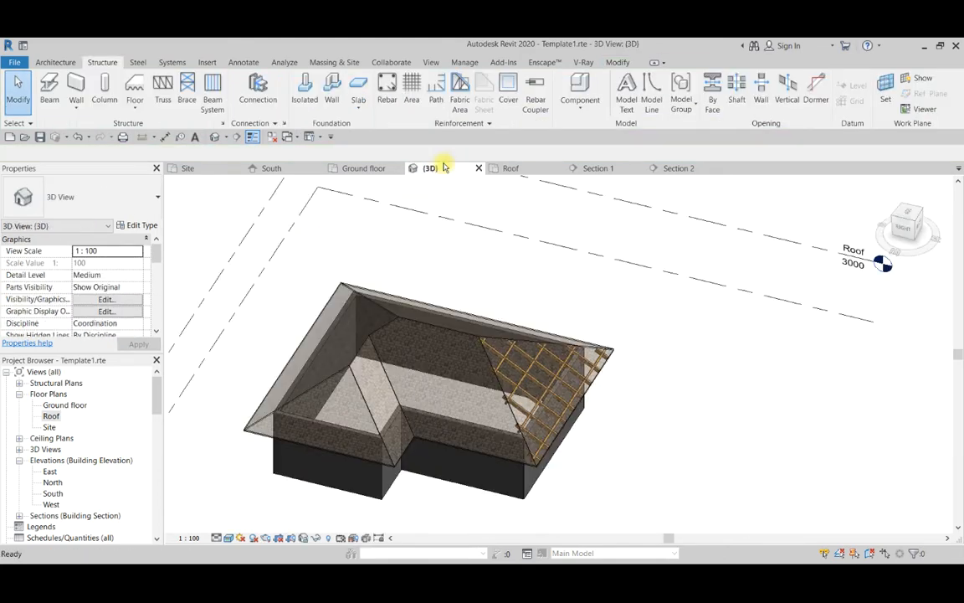
scroll(553, 394, "up", 4)
middle_click_drag(549, 404, 425, 355, "shift")
scroll(510, 334, "down", 3)
middle_click_drag(364, 440, 559, 402, "shift")
scroll(390, 426, "up", 4)
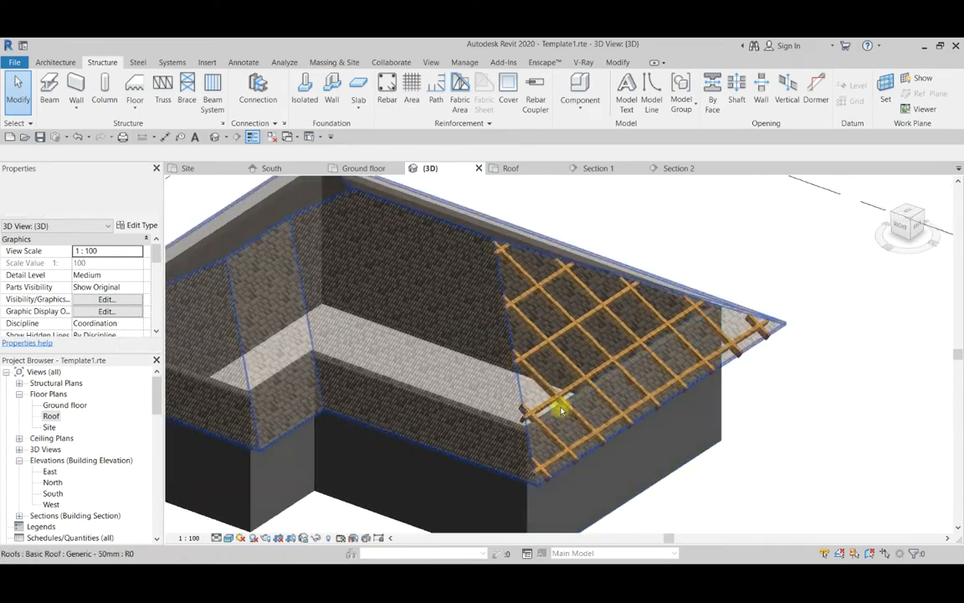
scroll(517, 452, "up", 4)
scroll(638, 222, "down", 4)
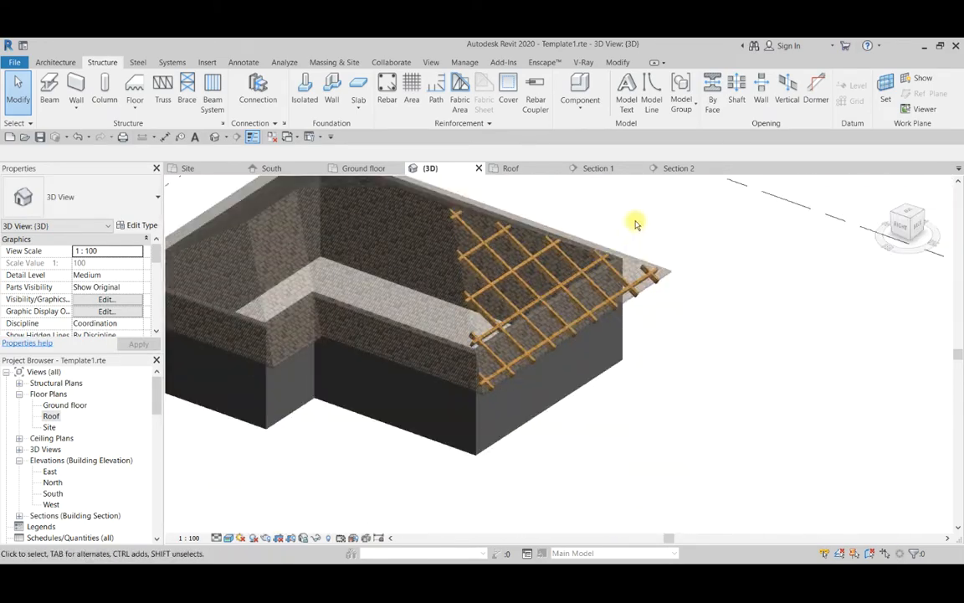
scroll(633, 248, "up", 5)
scroll(404, 286, "down", 5)
scroll(432, 278, "up", 3)
scroll(299, 308, "down", 4)
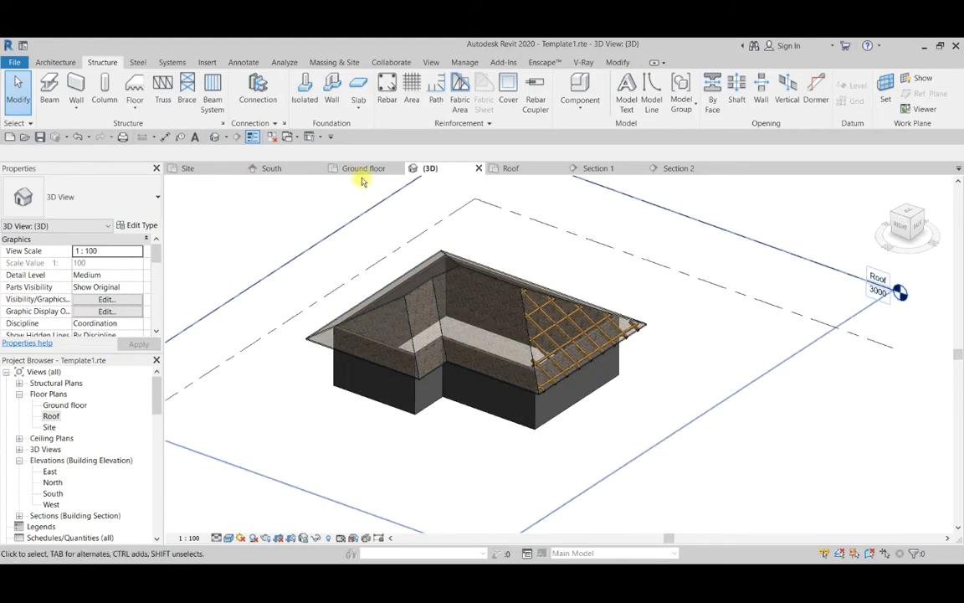
Examine in Section 2 how the crossing timber members sit beneath the roof slope and past the wall.
left_click(596, 169)
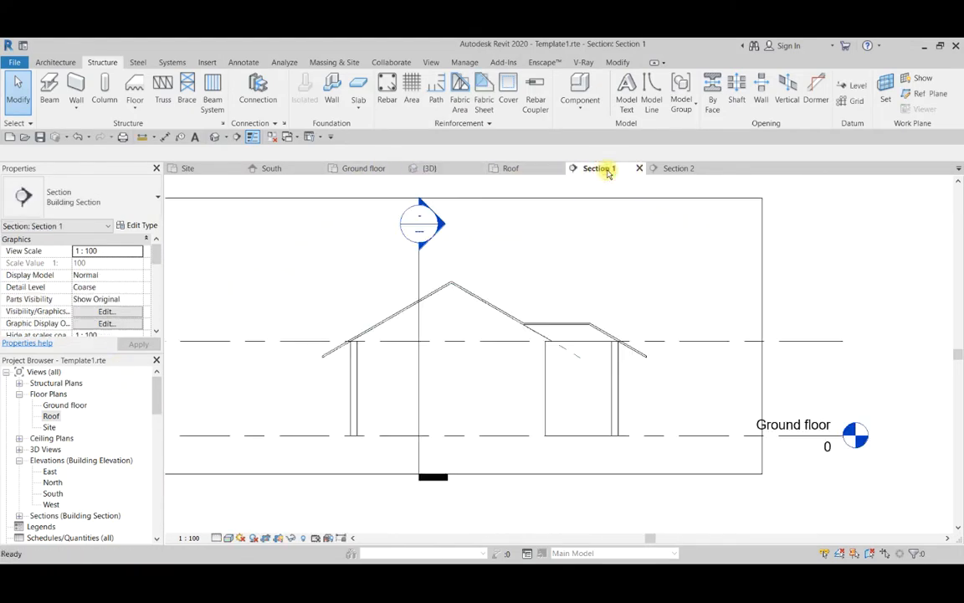
left_click(657, 169)
scroll(459, 274, "up", 3)
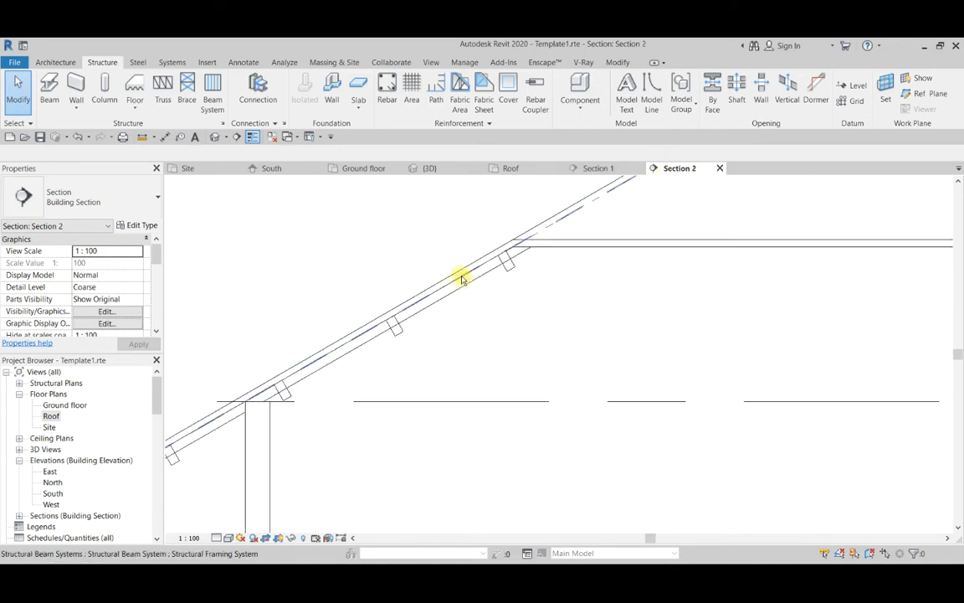
scroll(460, 269, "down", 3)
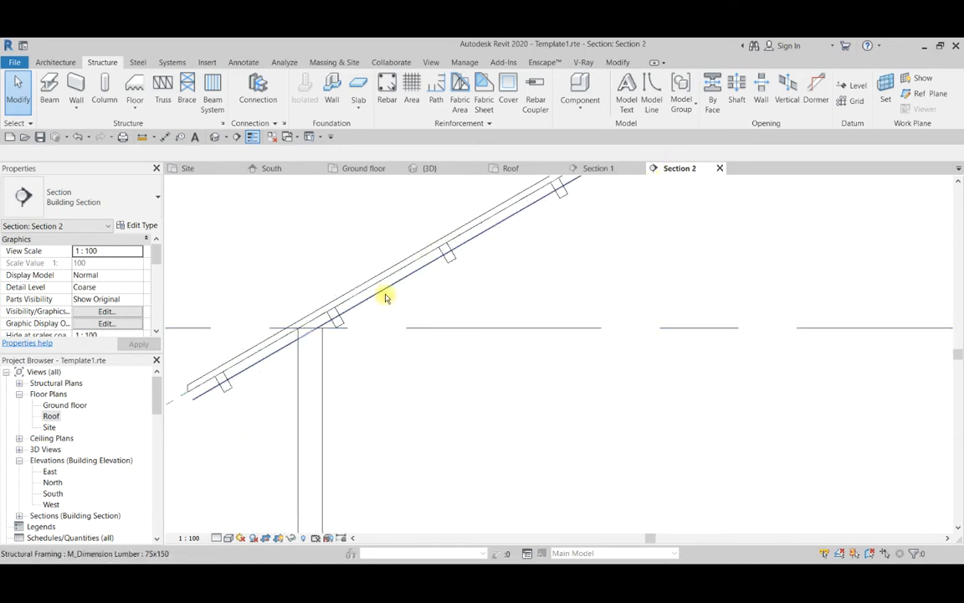
scroll(393, 307, "down", 5)
scroll(355, 330, "up", 7)
scroll(357, 334, "down", 1)
scroll(357, 334, "down", 2)
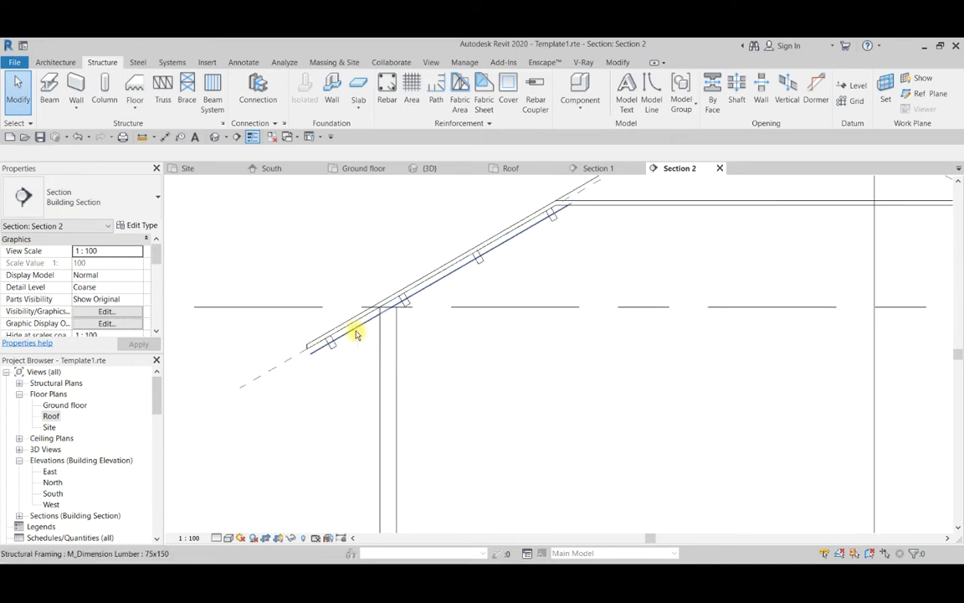
scroll(351, 330, "up", 2)
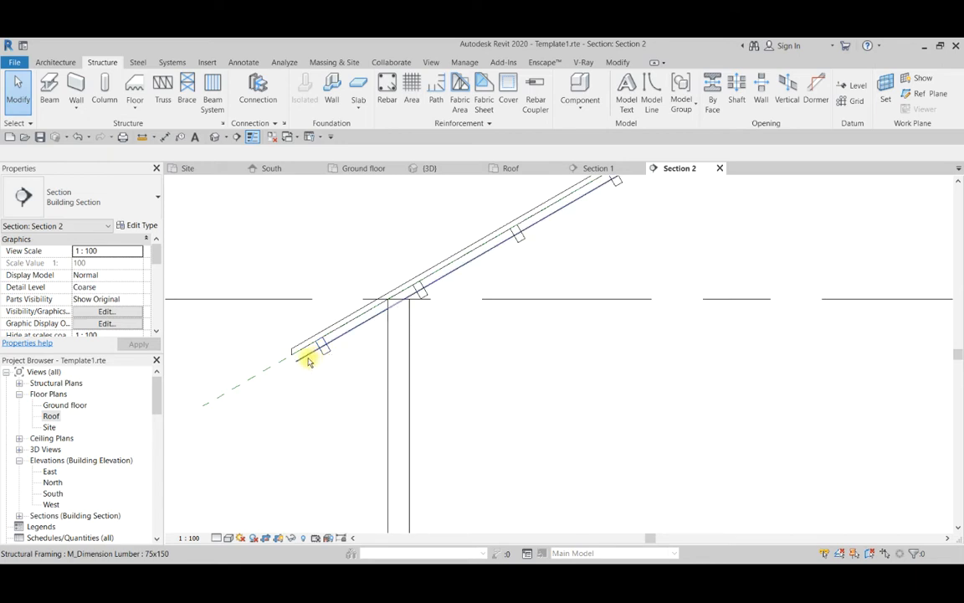
Inspect the Roof mem 1 reference plane relative to the beams and roof in Section 2, and clear the selection.
left_click(284, 365)
scroll(276, 345, "down", 2)
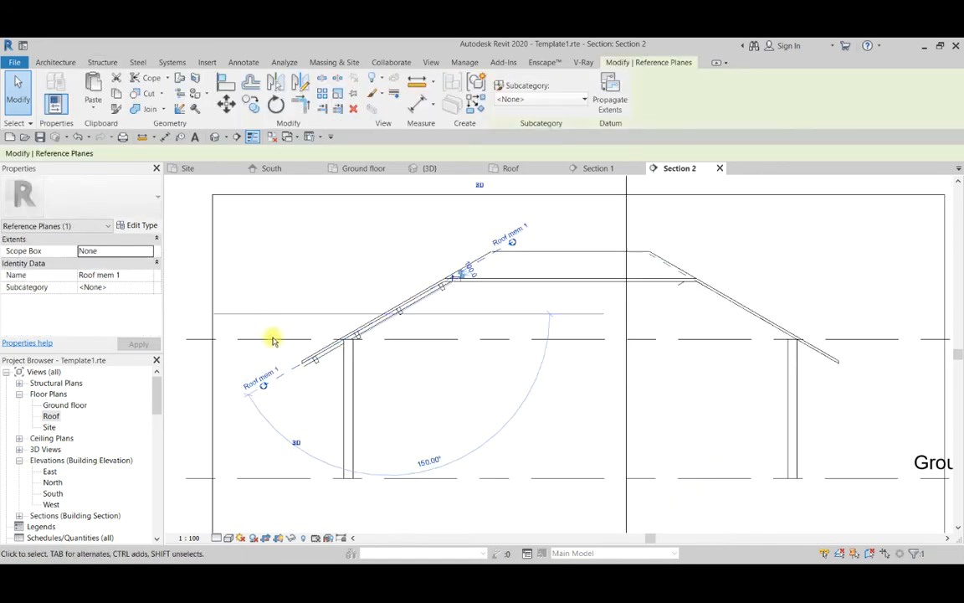
scroll(490, 263, "up", 4)
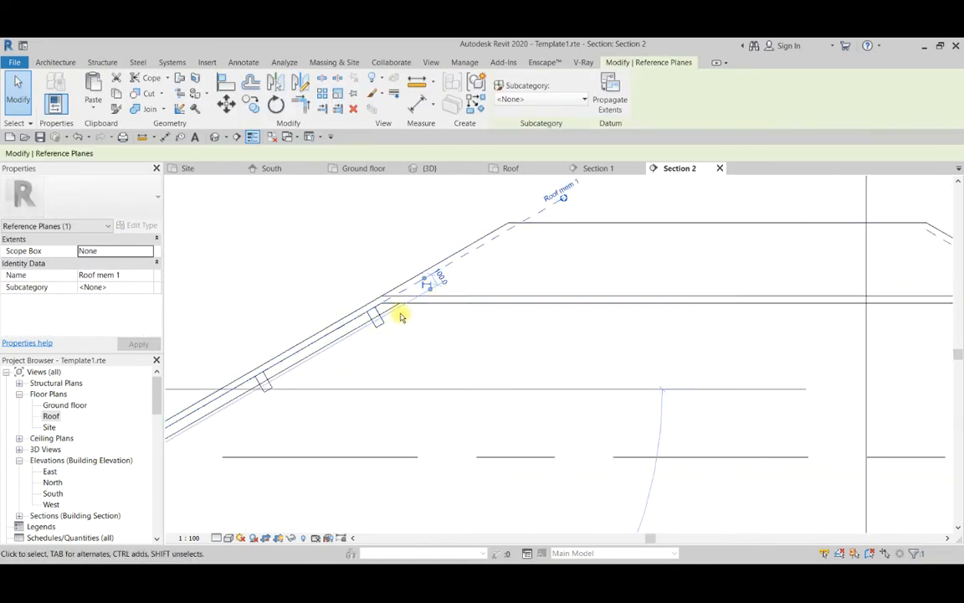
scroll(418, 321, "down", 3)
left_click(475, 301)
scroll(475, 302, "down", 3)
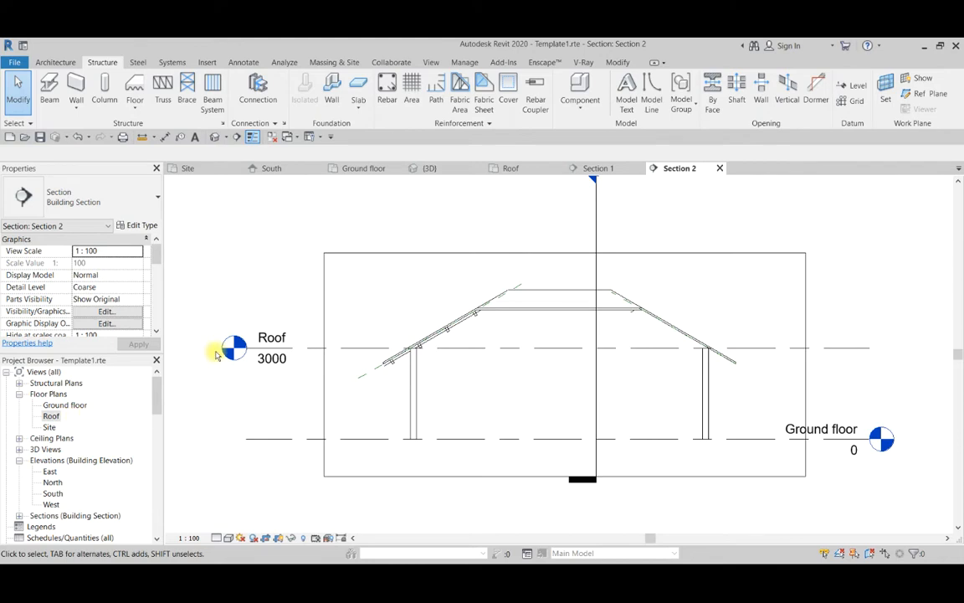
Return to the Roof floor plan and set its work plane to Reference Plane : Roof mem 2.
left_click(442, 169)
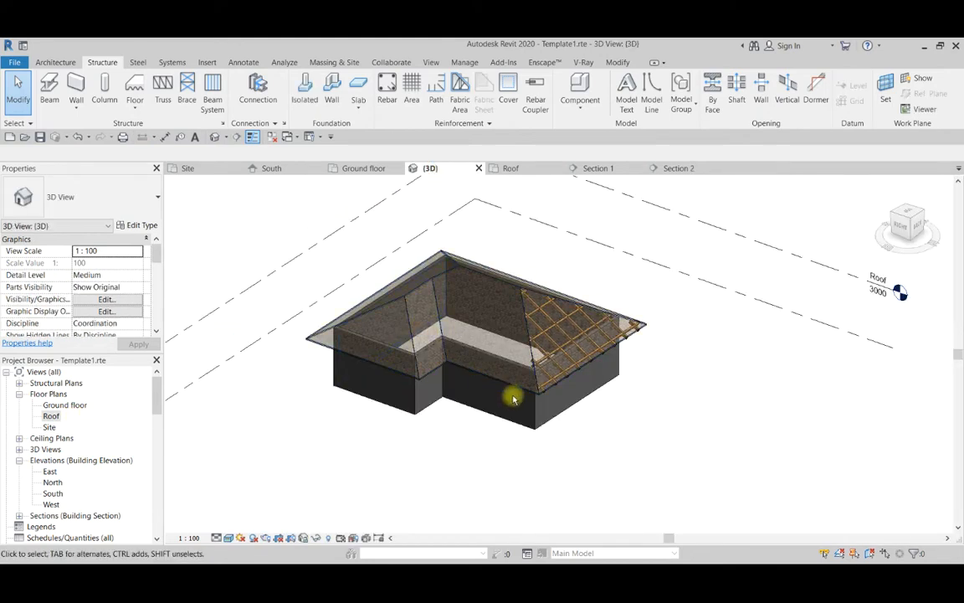
scroll(512, 394, "down", 2)
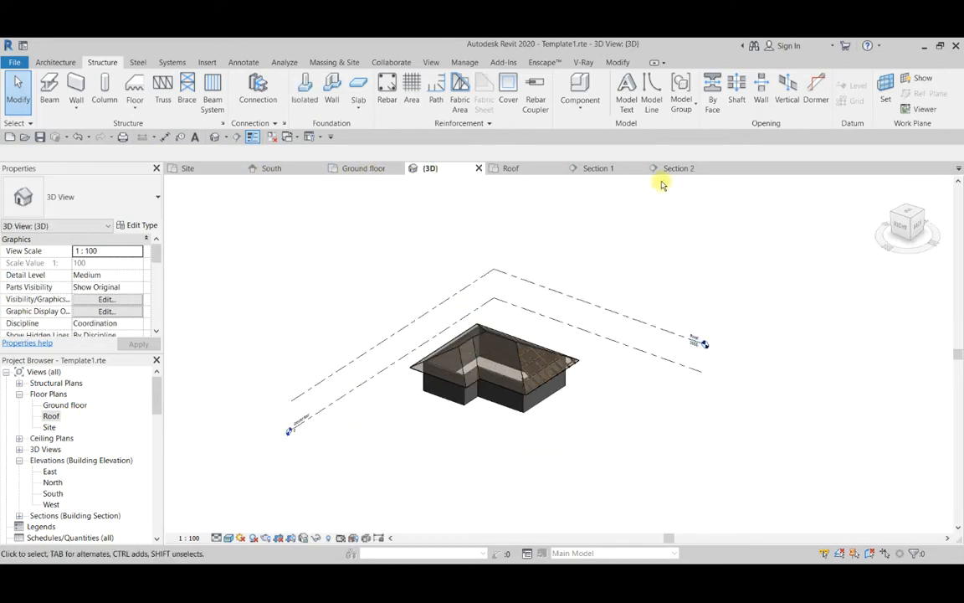
left_click(513, 170)
scroll(499, 299, "down", 3)
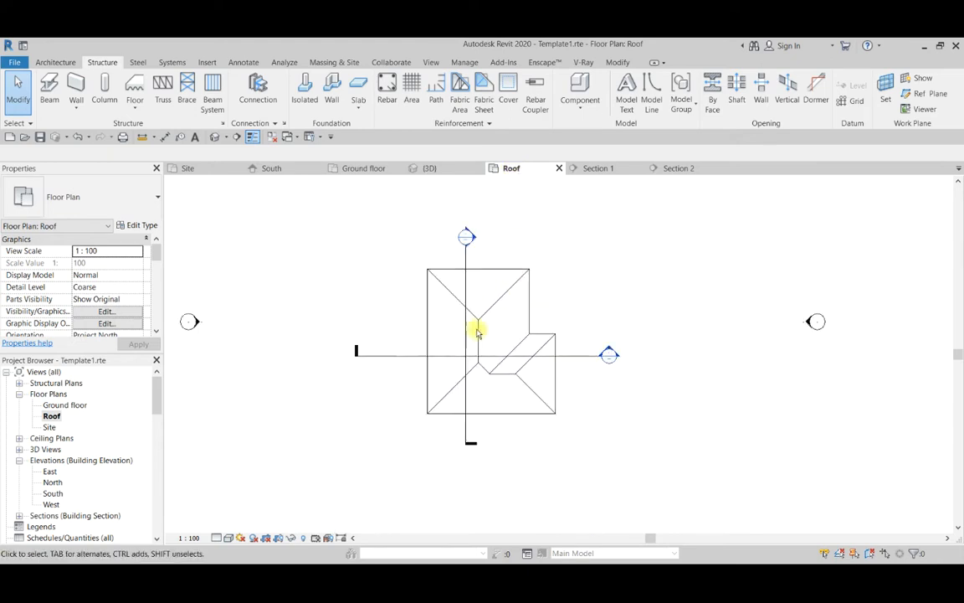
scroll(436, 335, "down", 1)
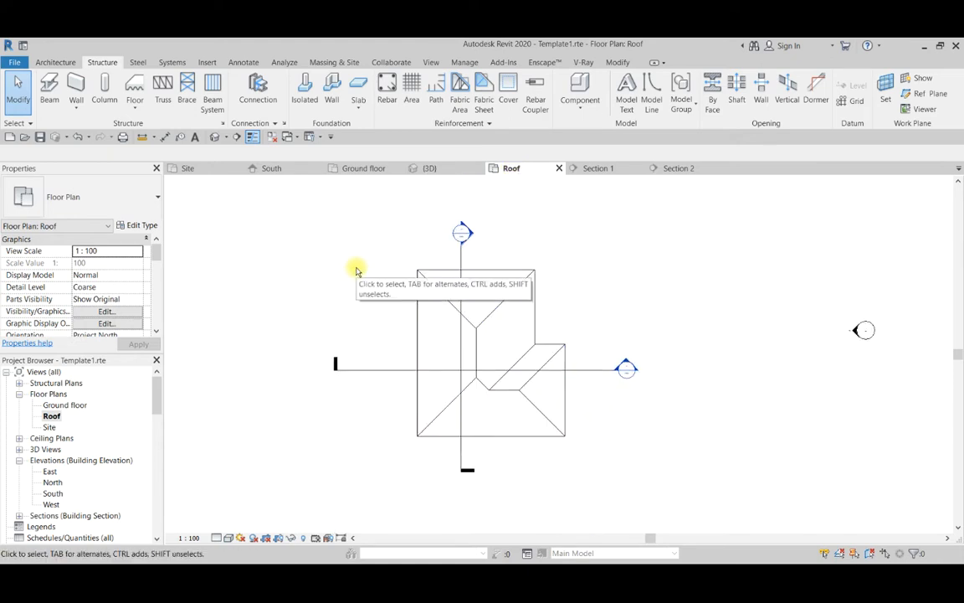
left_click(891, 86)
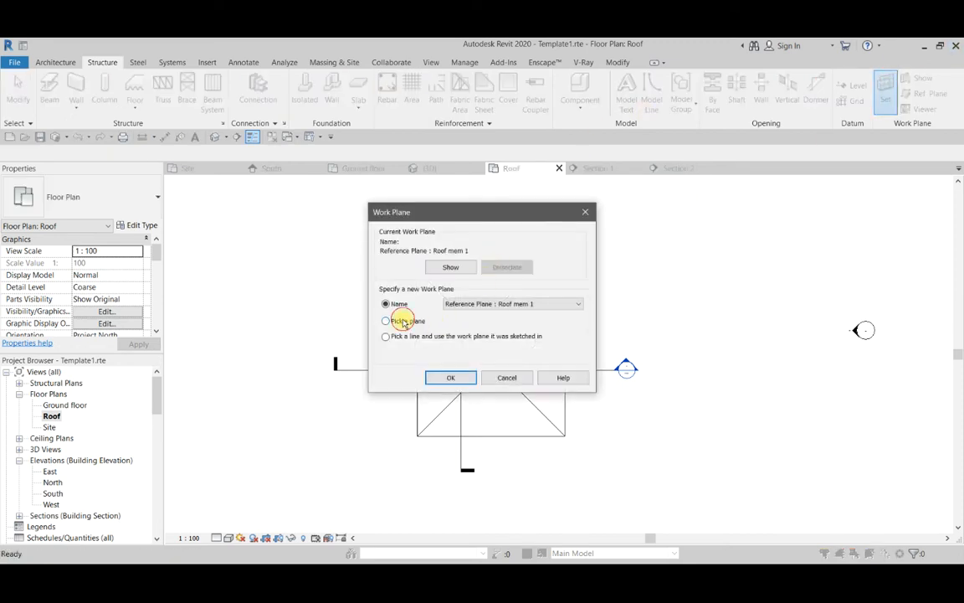
left_click(473, 306)
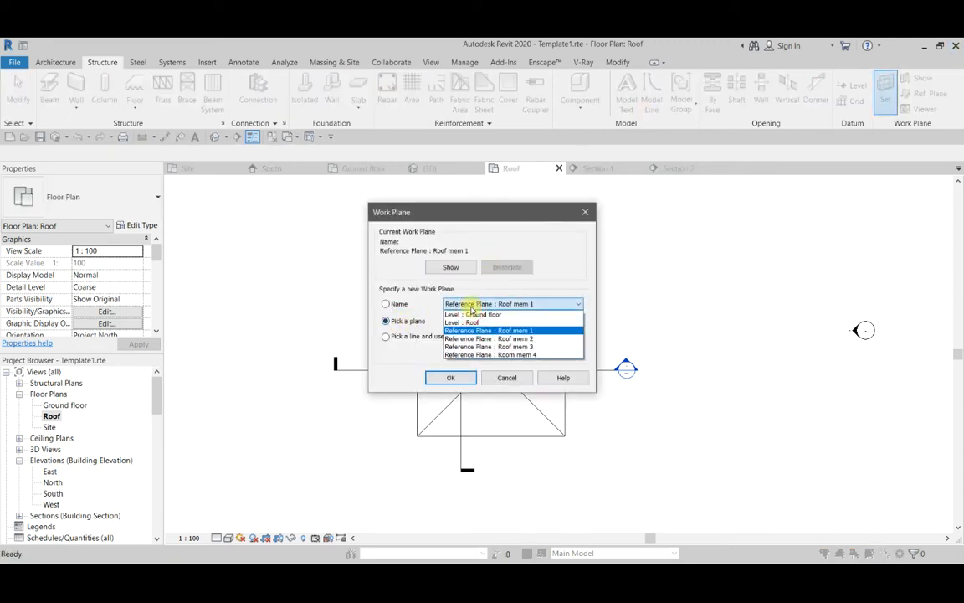
left_click(503, 339)
left_click(453, 378)
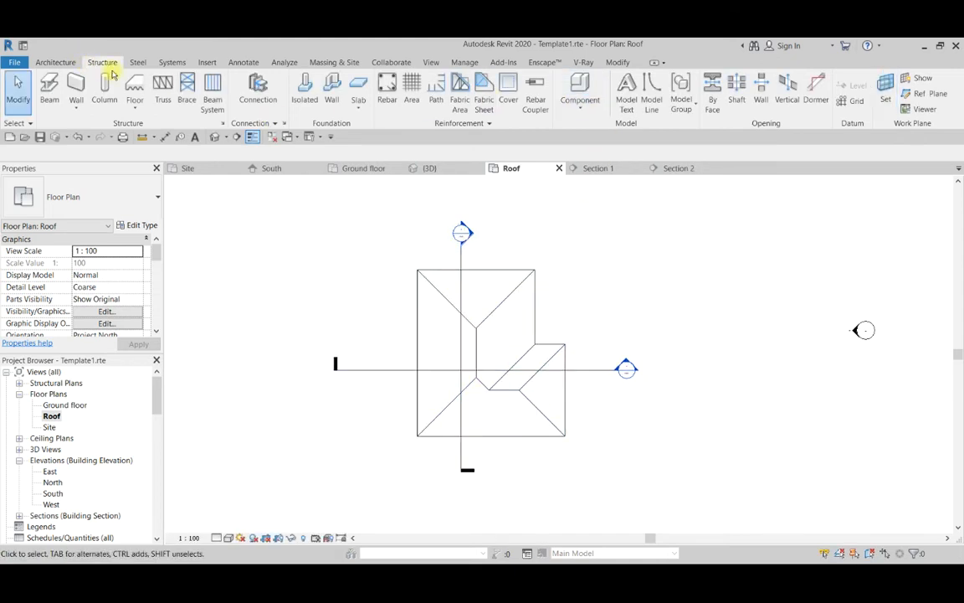
Start a sketched structural beam system and specify its work plane by name as Reference Plane : Roof mem 2.
left_click(216, 92)
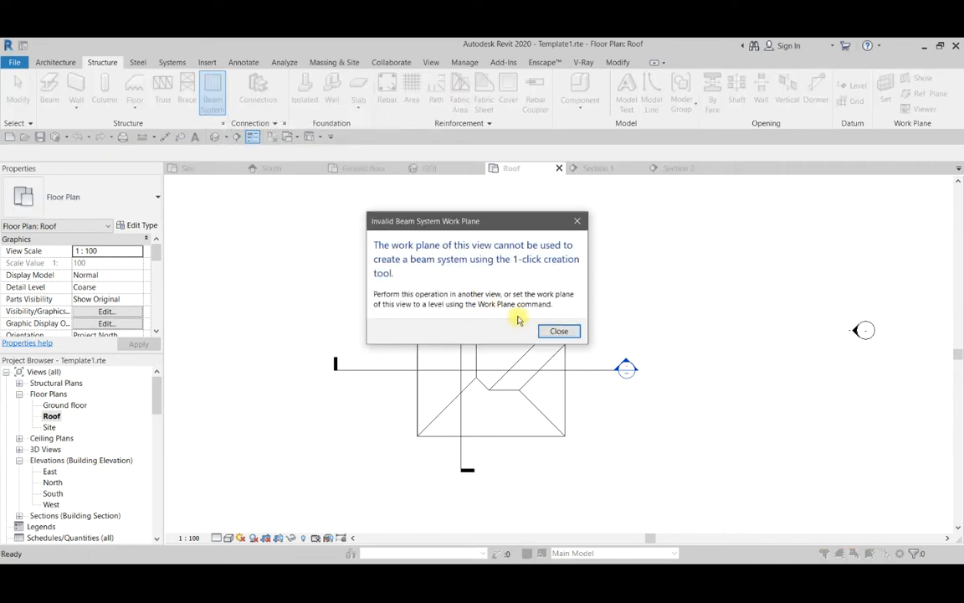
left_click(559, 330)
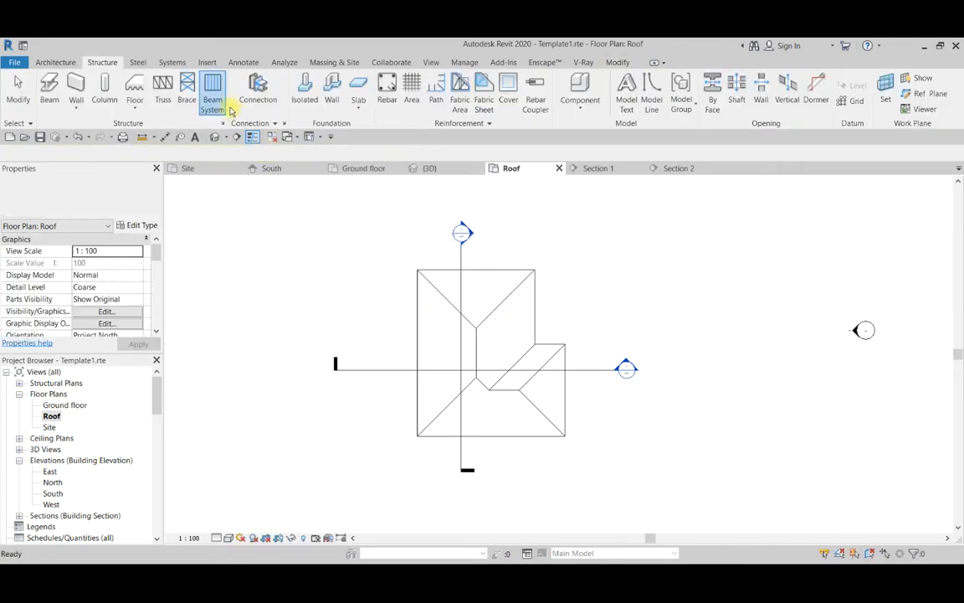
left_click(216, 97)
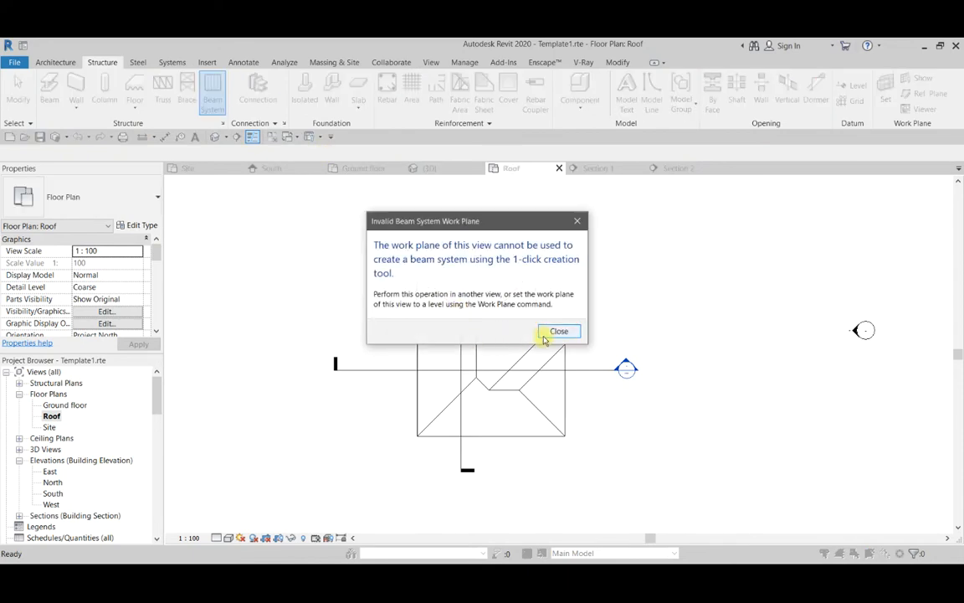
left_click(555, 331)
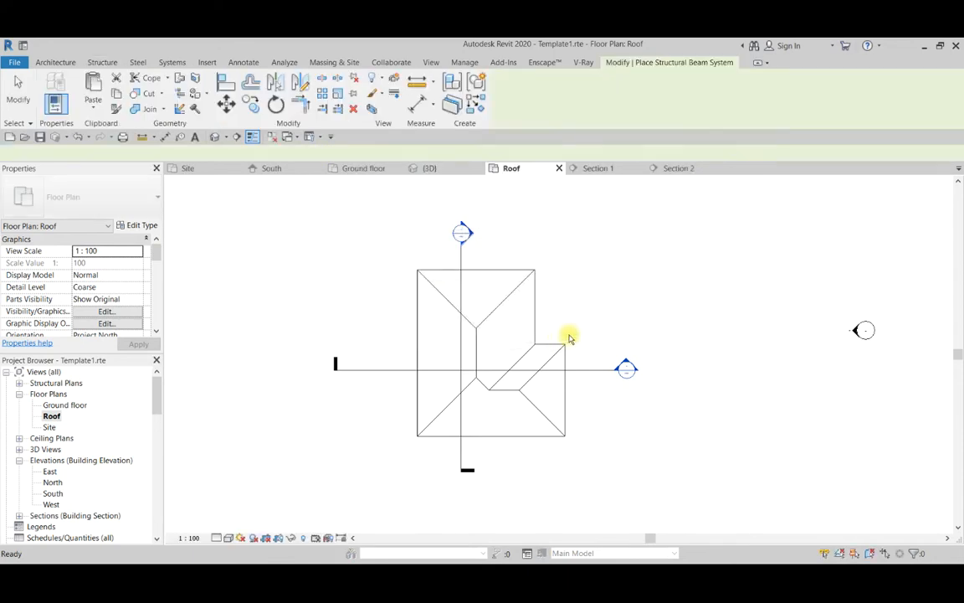
left_click(686, 92)
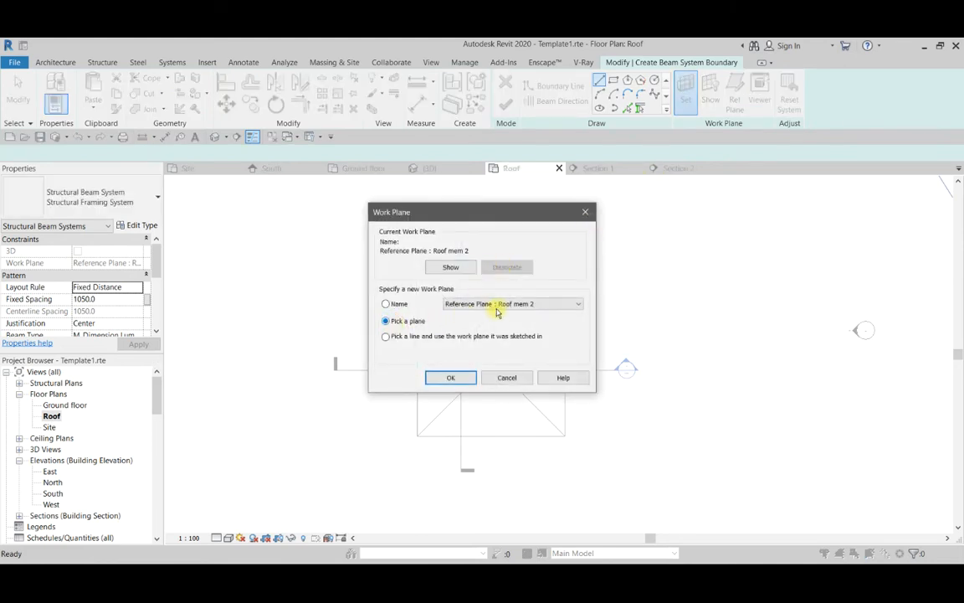
left_click(496, 312)
left_click(506, 338)
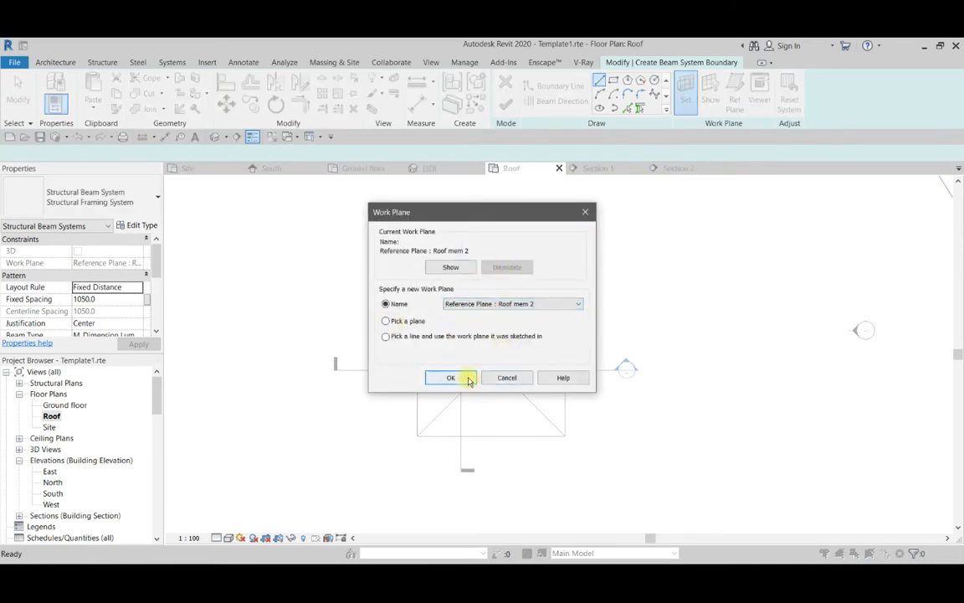
left_click(468, 378)
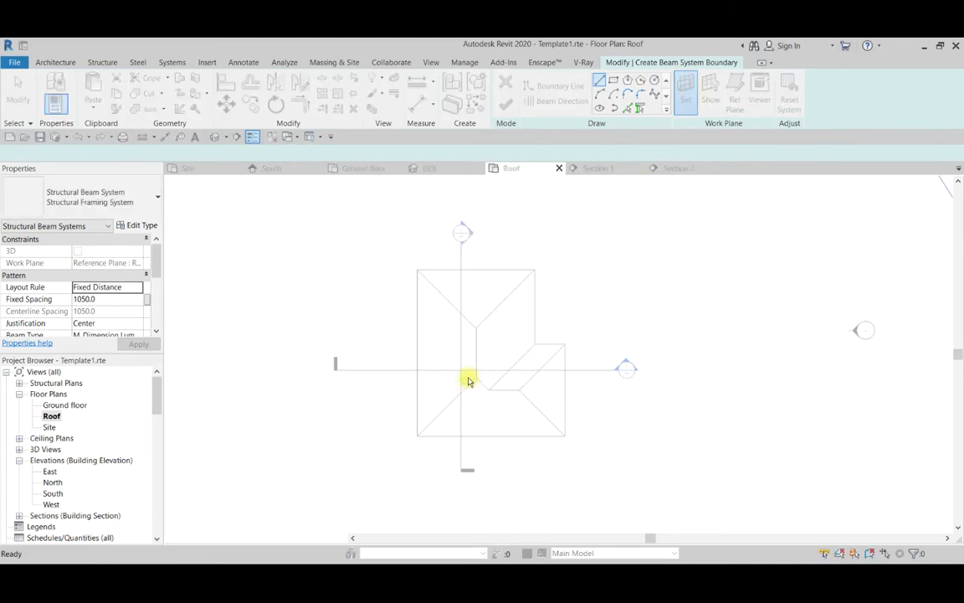
Pick the whole chain of roof edges around the long trapezoidal slope on the building's left side as beam system boundary lines.
left_click(627, 111)
scroll(372, 351, "up", 3)
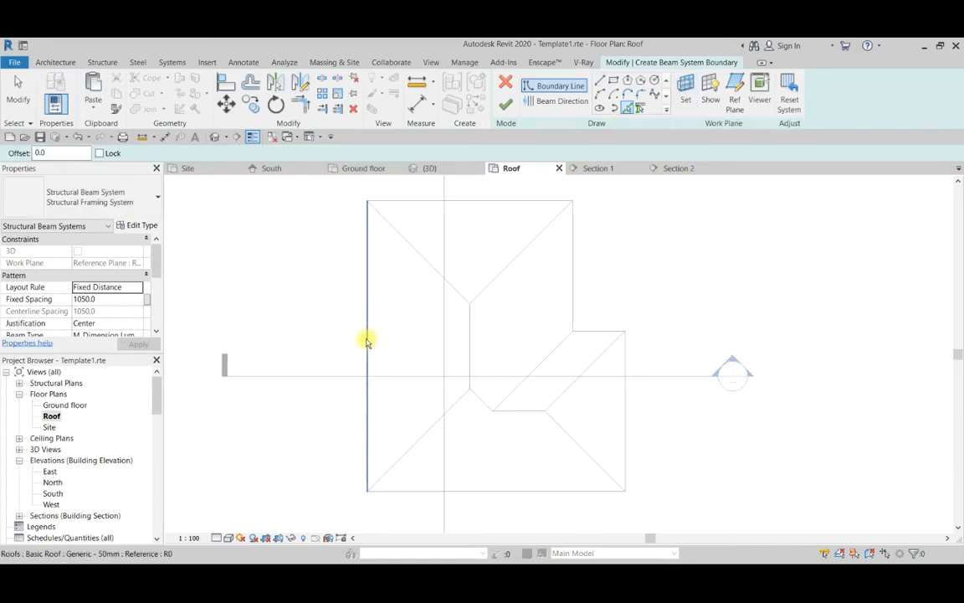
key("Tab")
left_click(367, 339)
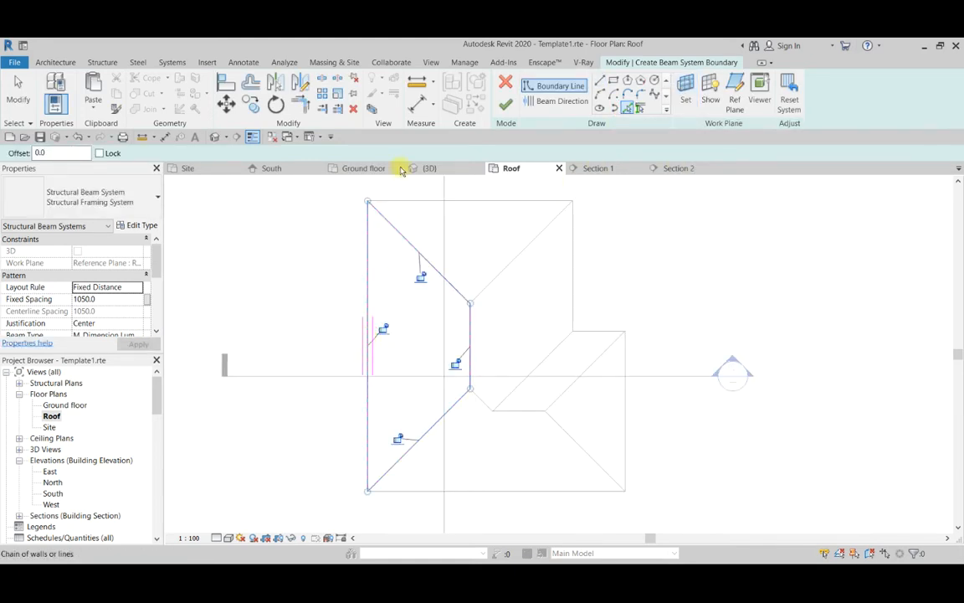
scroll(367, 194, "up", 5)
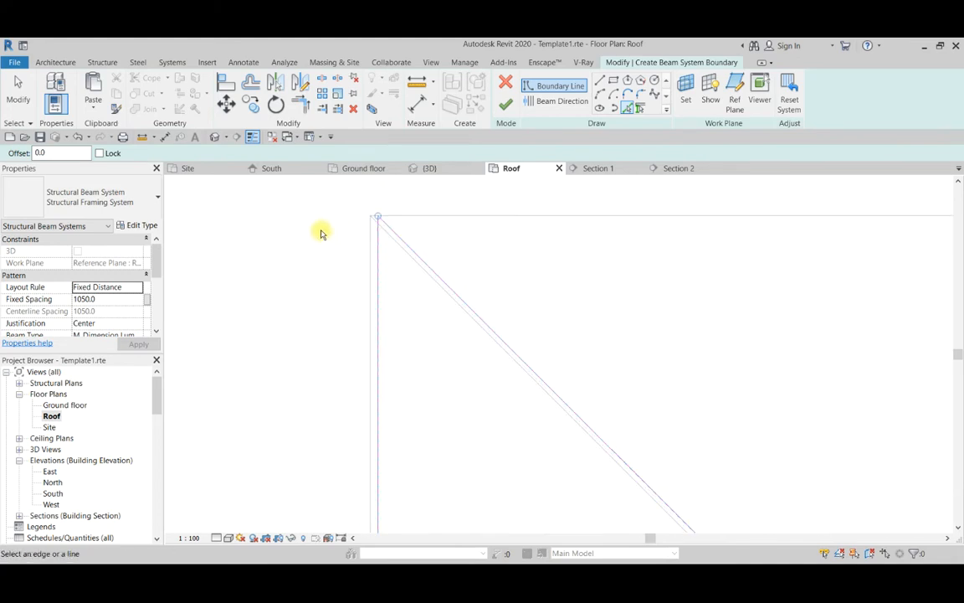
scroll(356, 243, "up", 2)
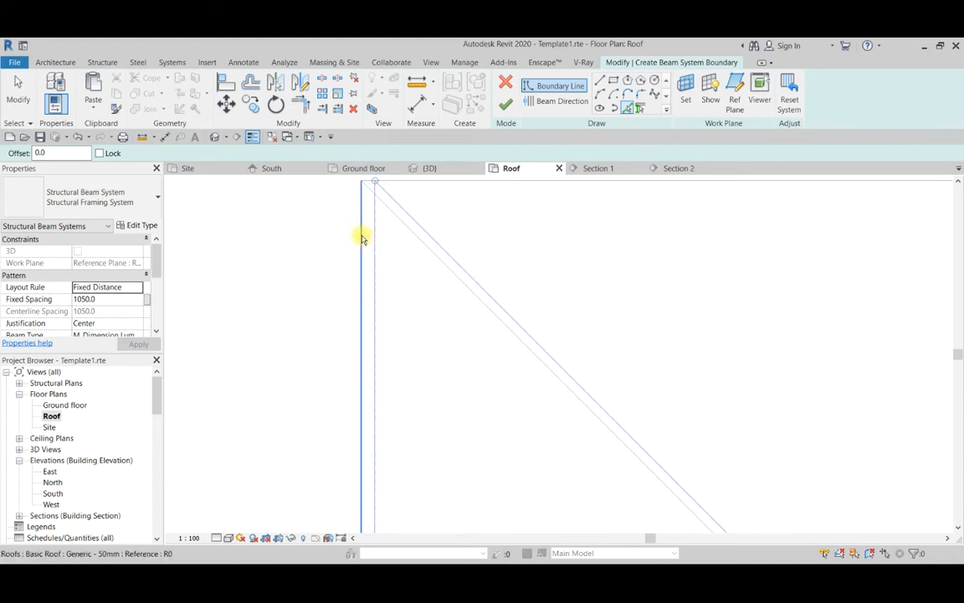
Draw the beam system's eave boundary line along the full length of the roof's long left edge, down to the lower corner.
scroll(362, 238, "down", 5)
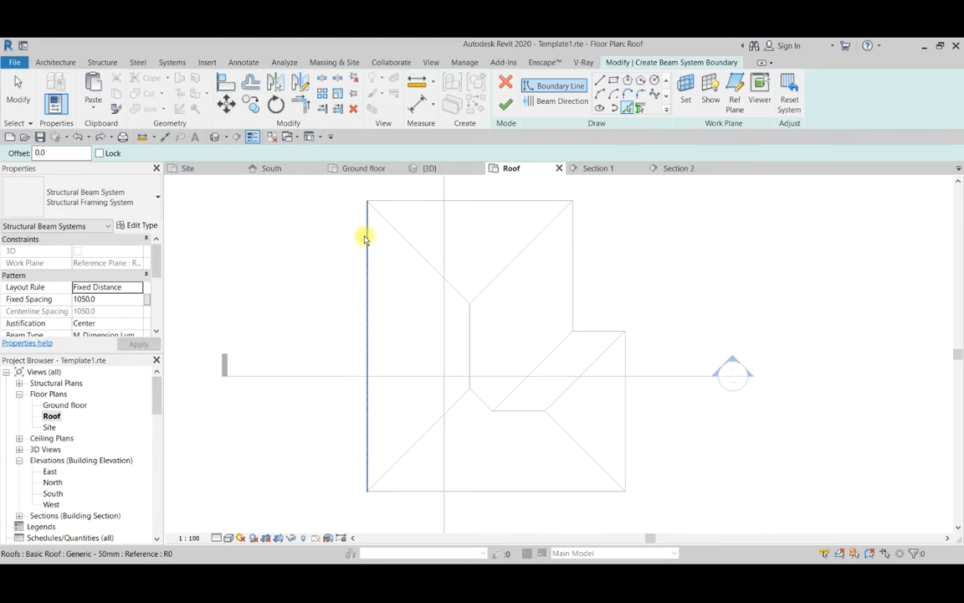
scroll(363, 239, "up", 5)
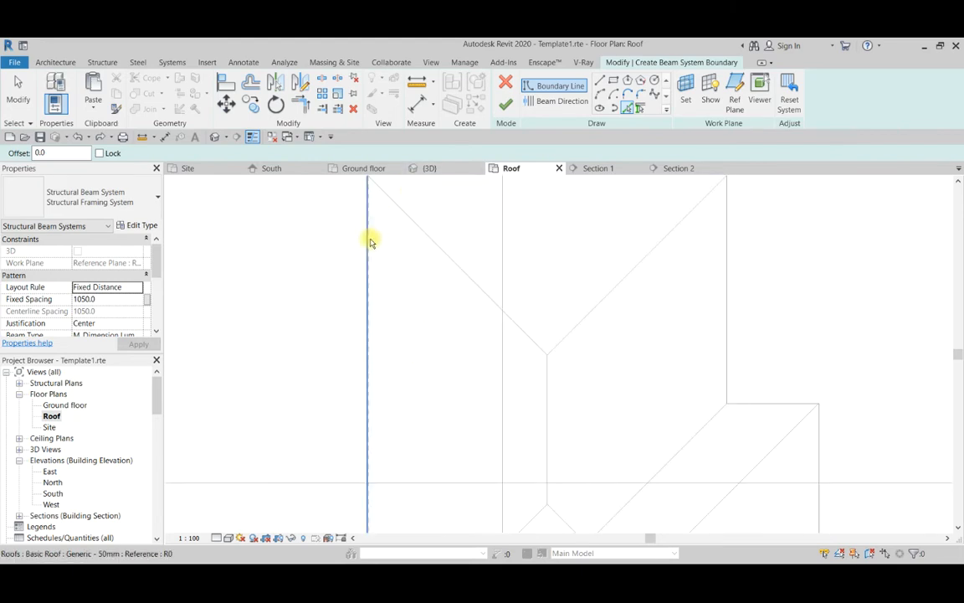
scroll(368, 251, "up", 3)
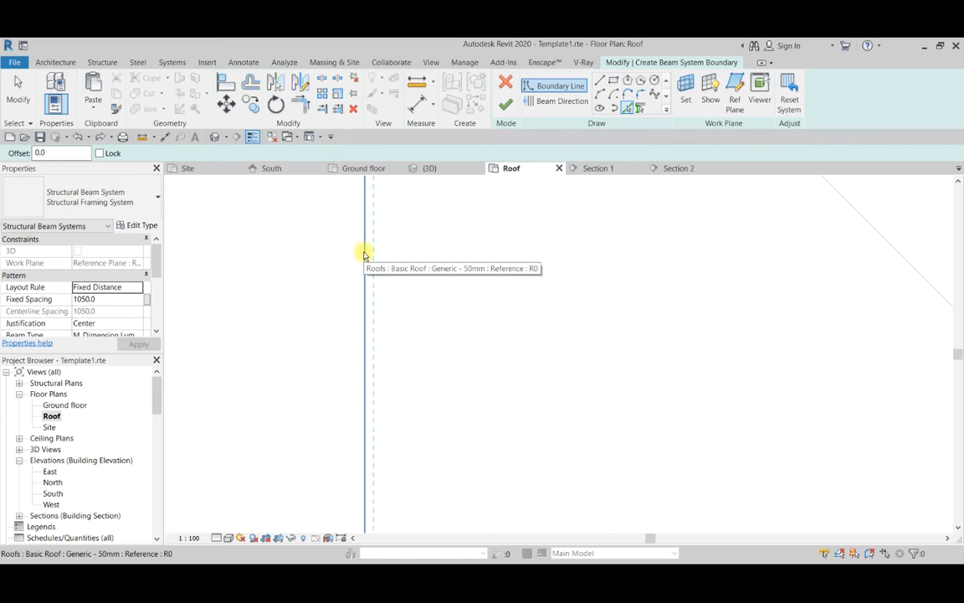
left_click(600, 81)
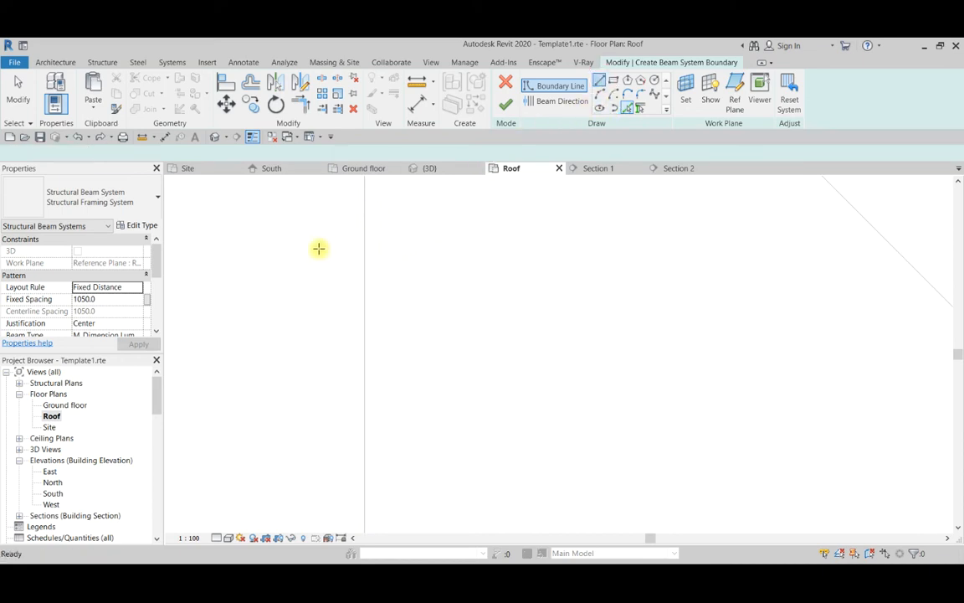
scroll(374, 368, "down", 4)
scroll(380, 196, "up", 1)
left_click(373, 248)
middle_click_drag(370, 253, 364, 199)
scroll(364, 199, "down", 5)
middle_click_drag(351, 524, 352, 428)
scroll(355, 463, "up", 2)
left_click(372, 509)
scroll(372, 512, "up", 3)
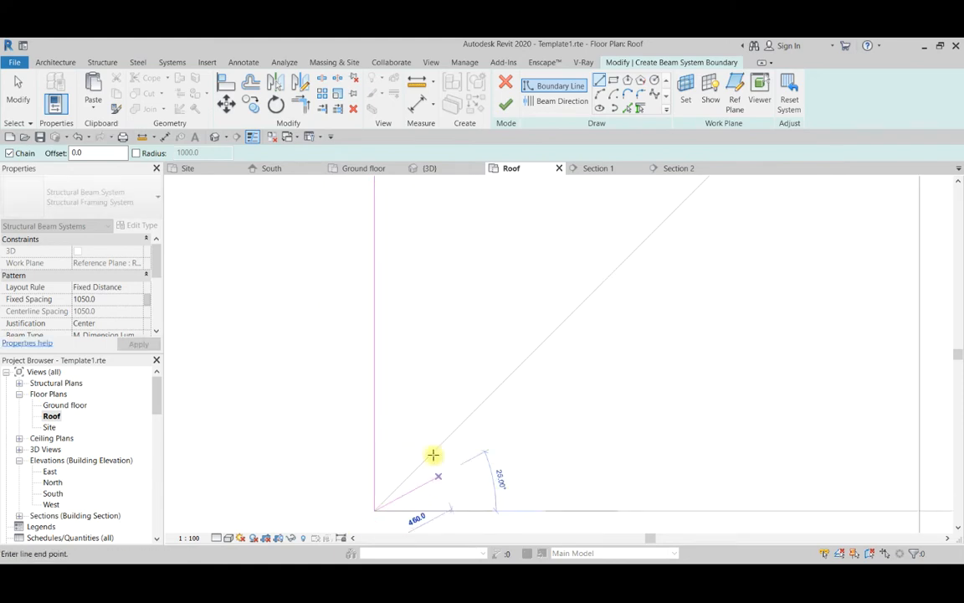
Draw the remaining boundary lines along the lower hip, the ridge and the upper hip to close the trapezoidal outline.
scroll(423, 392, "down", 5)
scroll(569, 242, "up", 6)
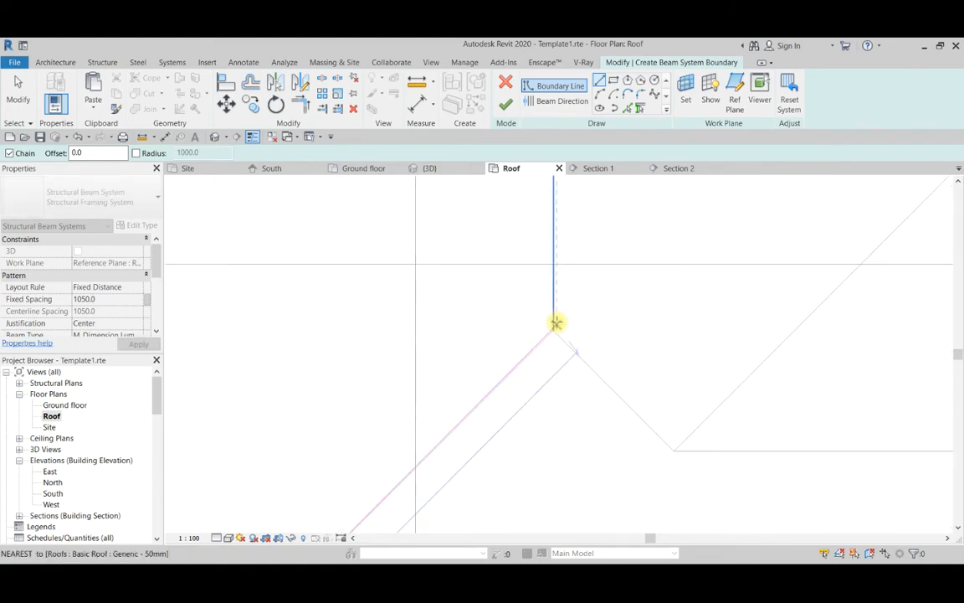
left_click(546, 339)
scroll(469, 359, "down", 4)
scroll(477, 243, "up", 5)
left_click(478, 247)
scroll(456, 381, "down", 4)
scroll(402, 276, "up", 5)
left_click(420, 274)
scroll(418, 276, "down", 4)
scroll(416, 306, "up", 2)
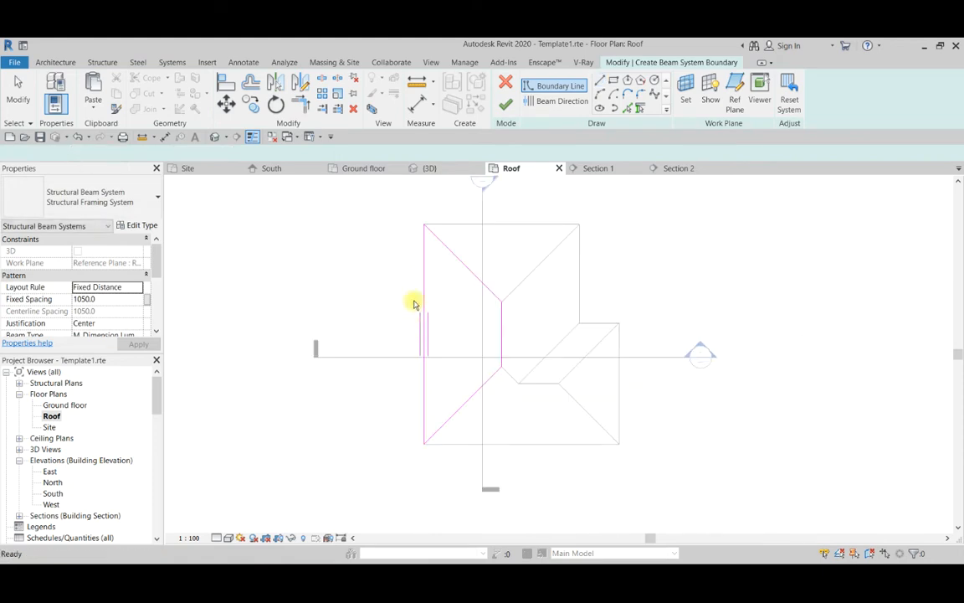
key("Escape")
key("Escape")
Finish the beam system sketch on the long left slope and clear the selection.
scroll(434, 368, "down", 1)
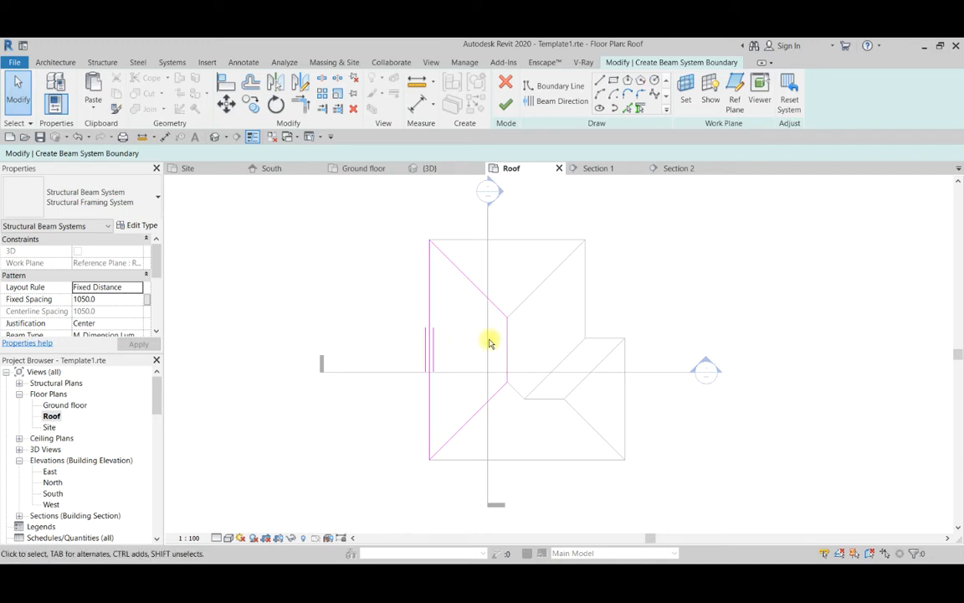
scroll(122, 319, "down", 1)
scroll(402, 288, "up", 1)
scroll(459, 380, "down", 1)
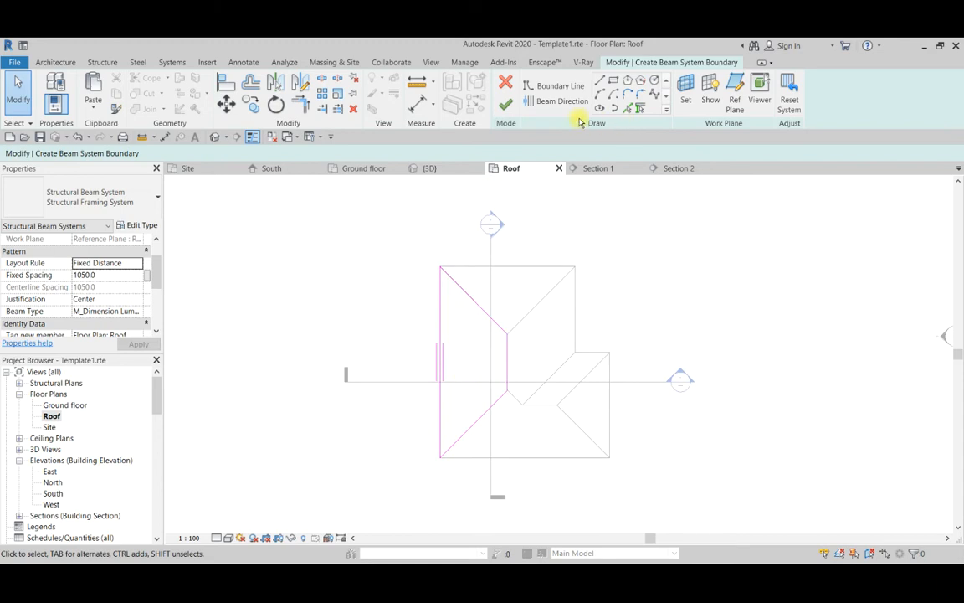
left_click(509, 102)
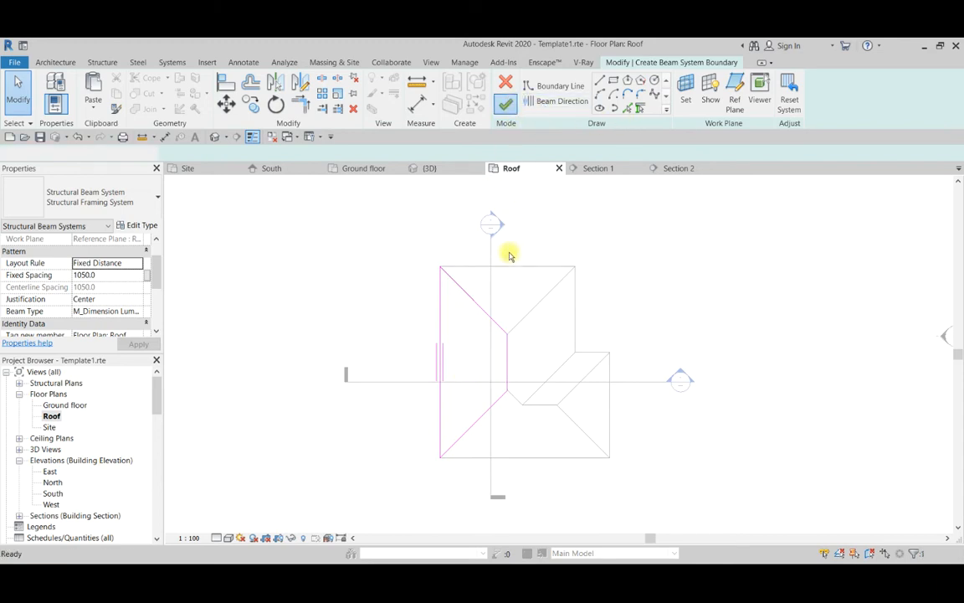
left_click(393, 340)
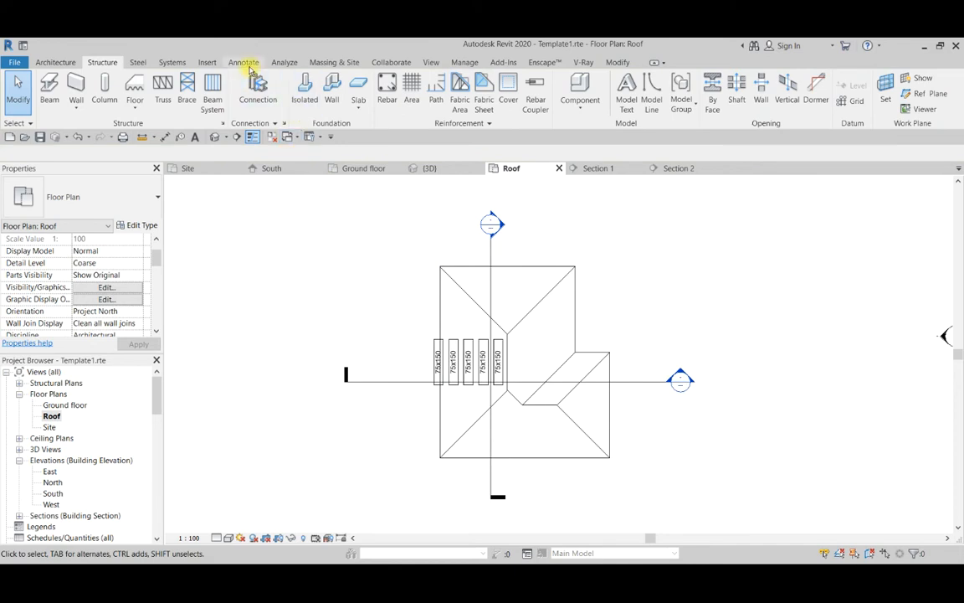
Turn off Tag on Placement in the Beam command's settings without placing a beam.
left_click(49, 88)
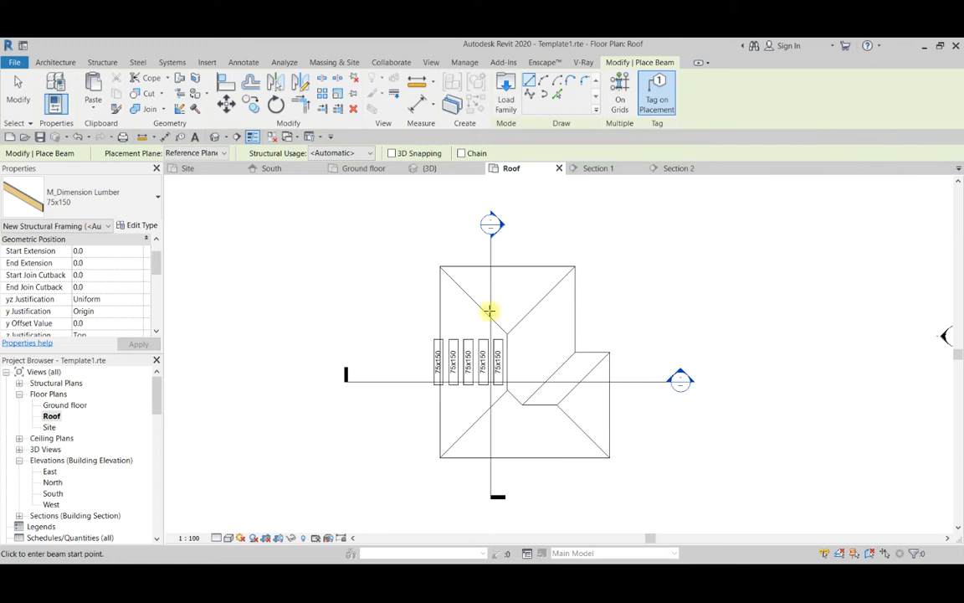
scroll(489, 311, "up", 2)
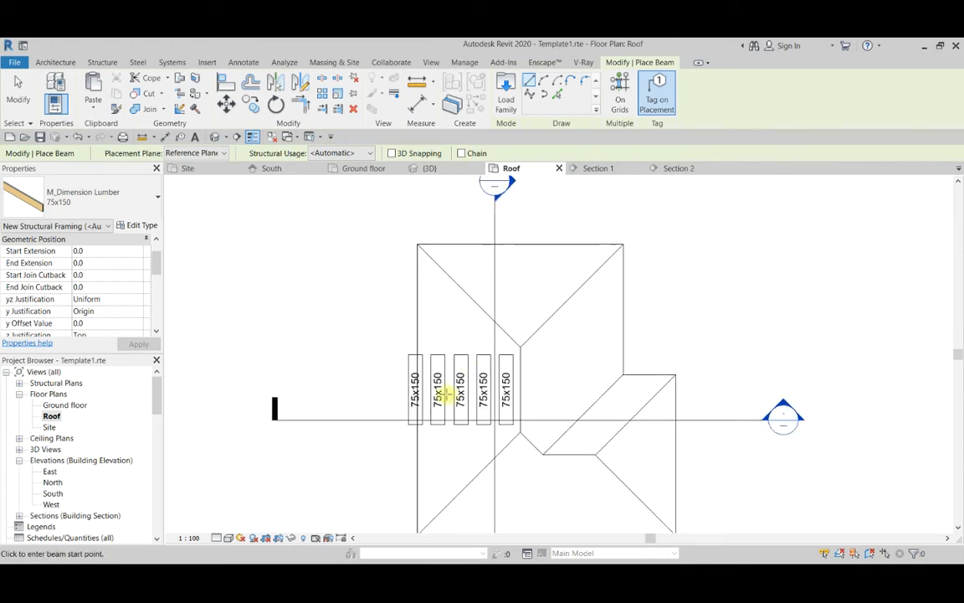
left_click(655, 101)
scroll(544, 232, "down", 3)
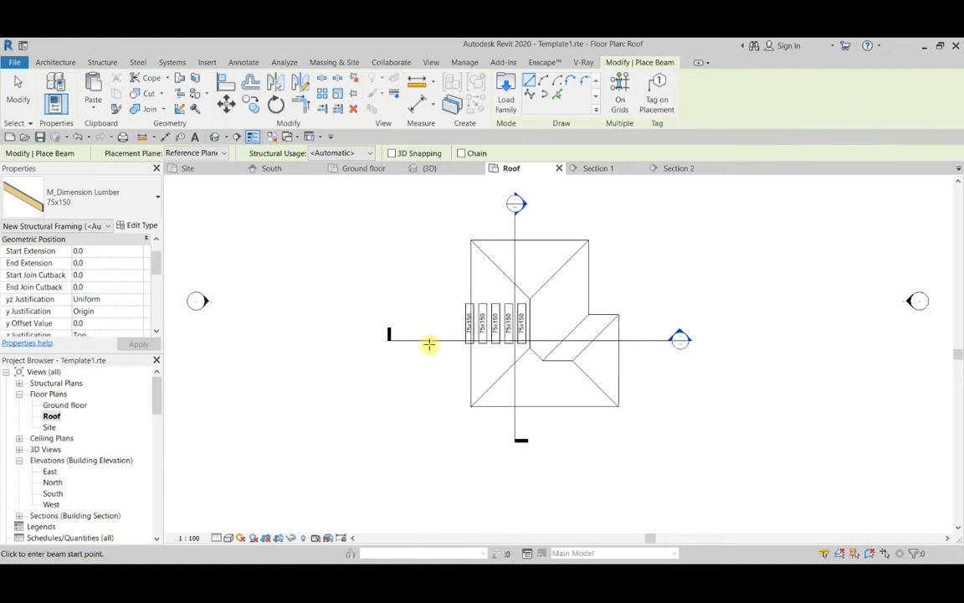
key("Escape")
Select the new beams with their labels, filter the selection to Structural Framing Tags only and delete the tags.
left_click_drag(434, 268, 555, 366)
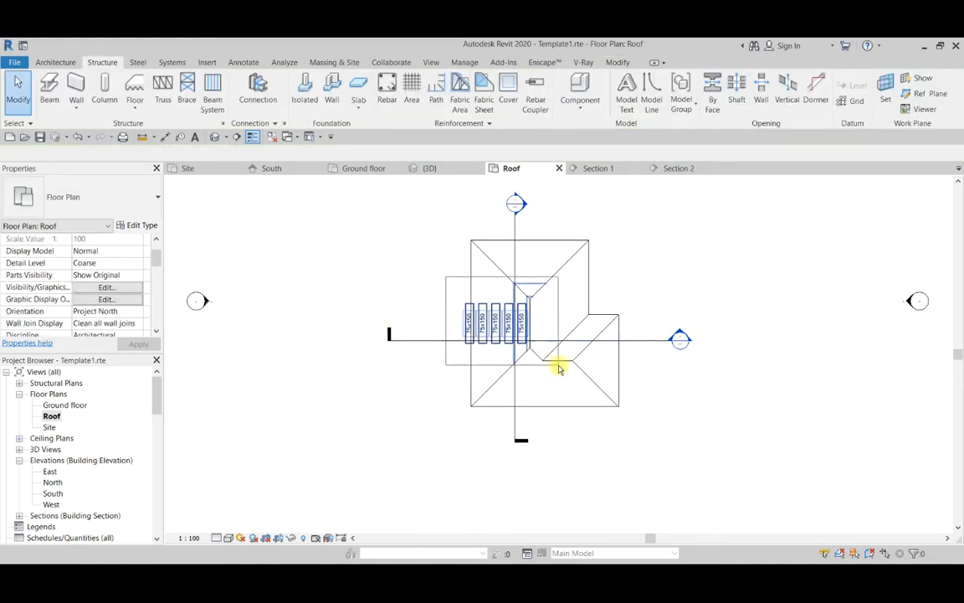
left_click(506, 107)
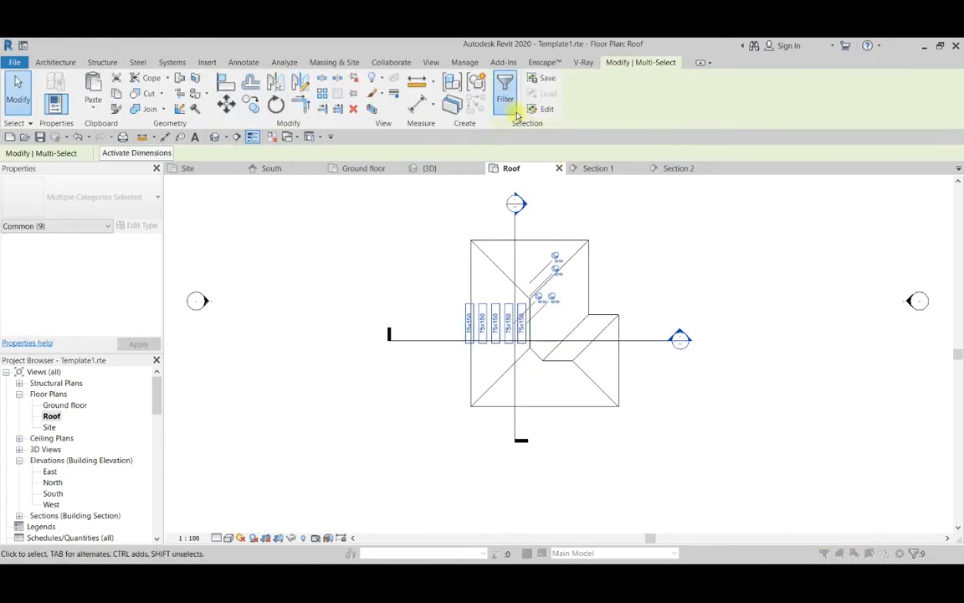
left_click(565, 252)
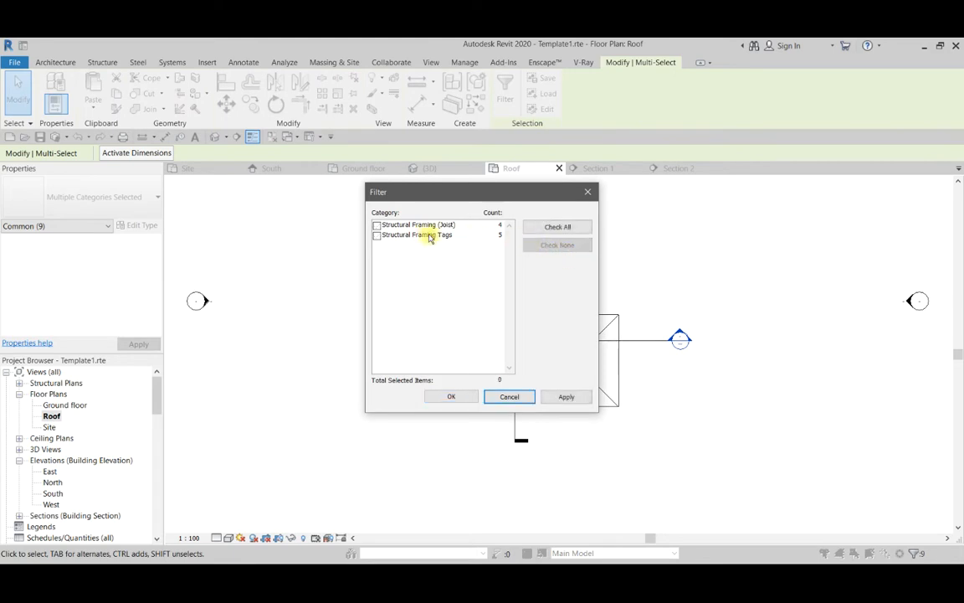
left_click(377, 235)
left_click(450, 397)
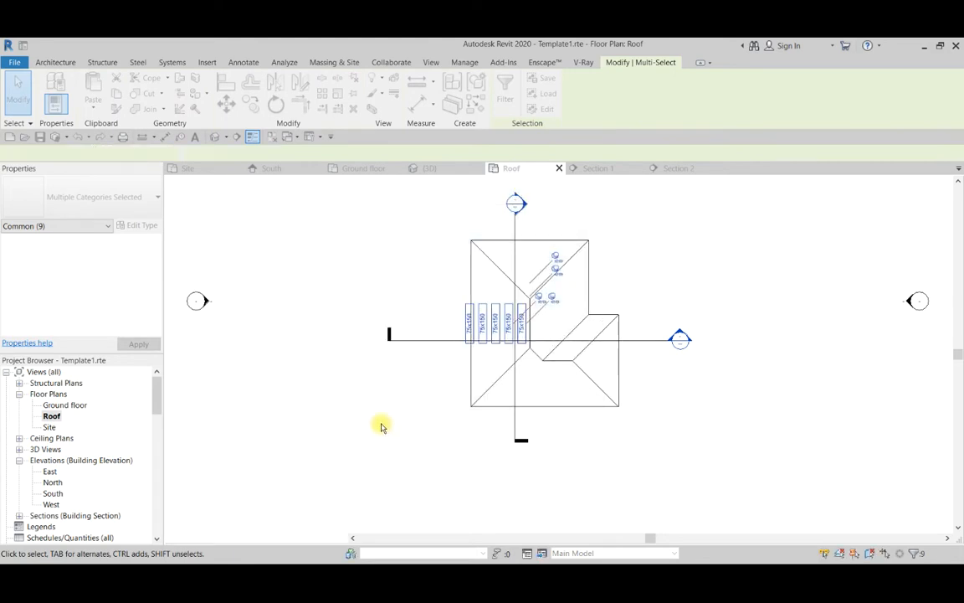
key("Delete")
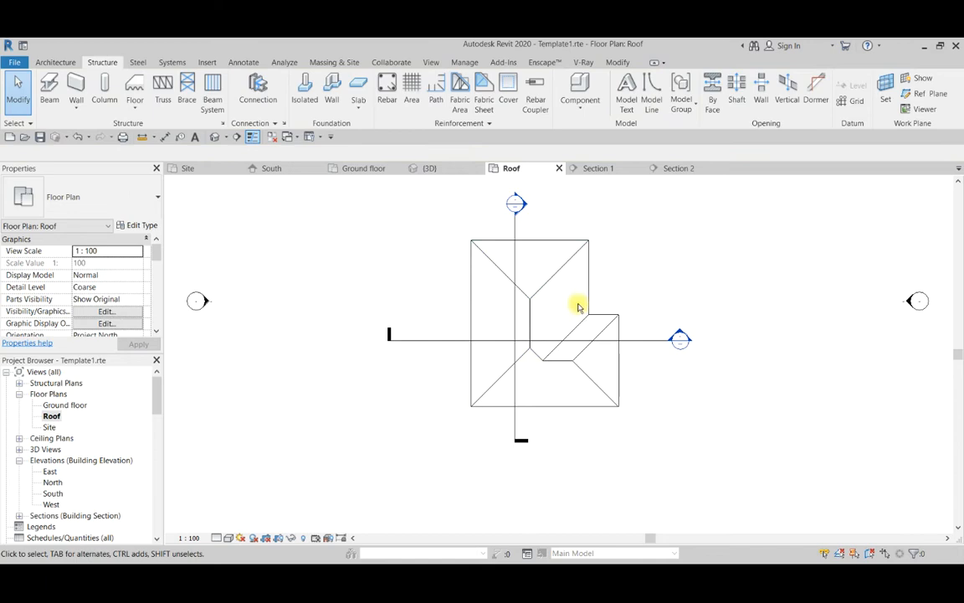
Examine the new beams under the long roof slope and where they meet the neighbouring slope's beams in the 3D view.
scroll(580, 307, "down", 2)
left_click(427, 169)
scroll(528, 339, "up", 3)
scroll(536, 335, "down", 1)
middle_click_drag(535, 336, 388, 369, "shift")
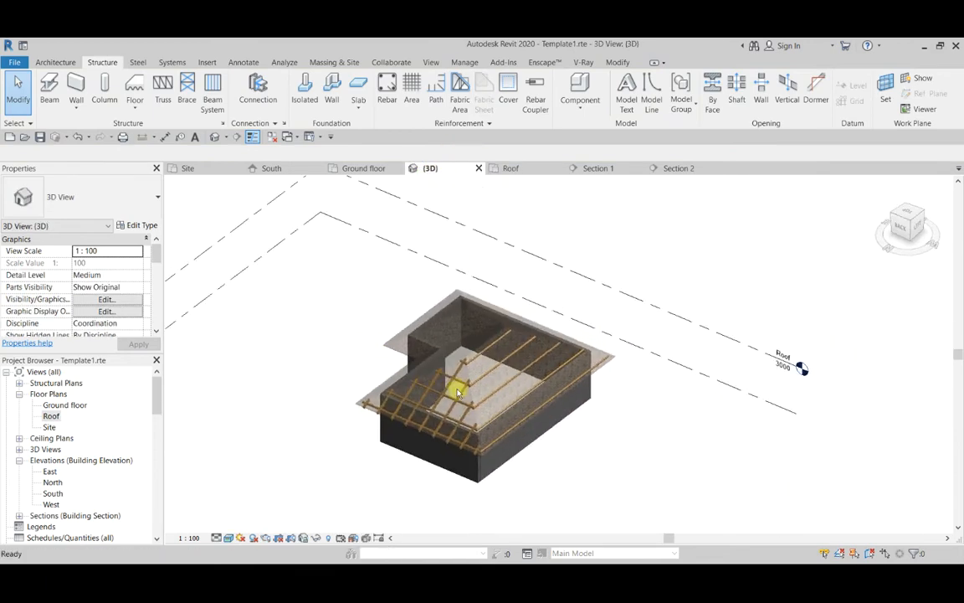
scroll(493, 339, "up", 8)
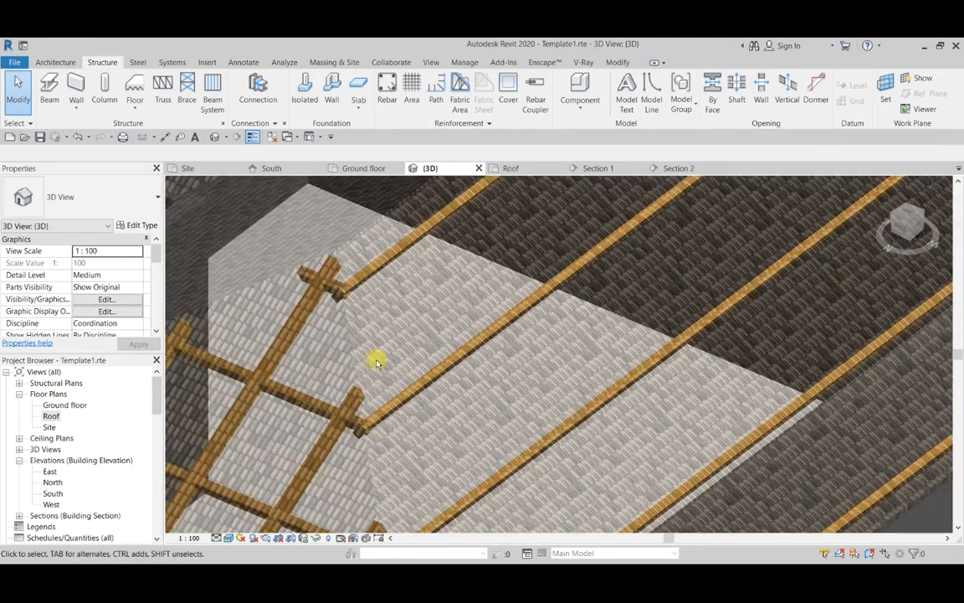
scroll(565, 339, "down", 8)
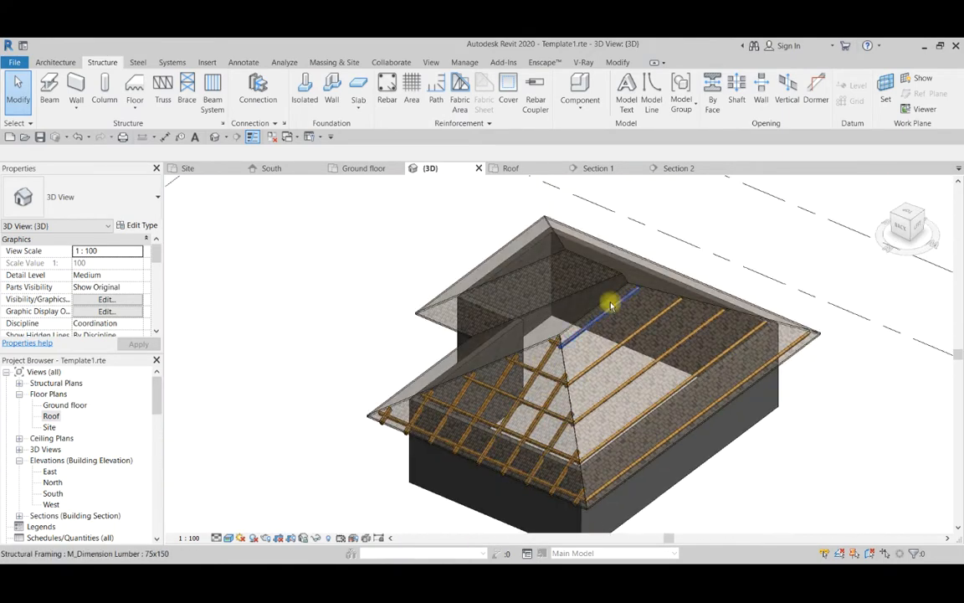
scroll(646, 303, "down", 1)
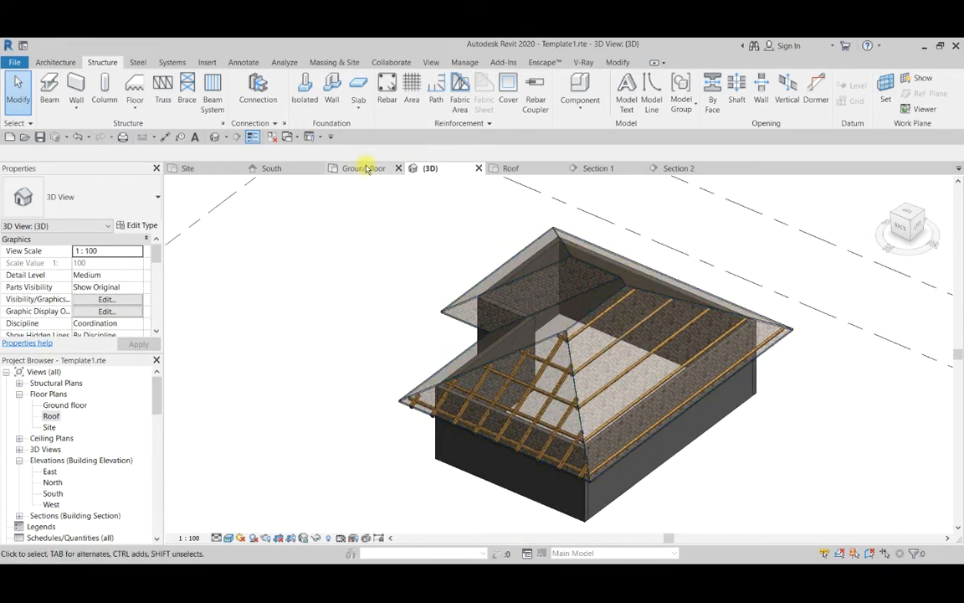
In the Roof floor plan, copy the long slope's beam system to the clipboard and paste it Aligned to Same Place.
left_click(510, 169)
scroll(530, 269, "up", 3)
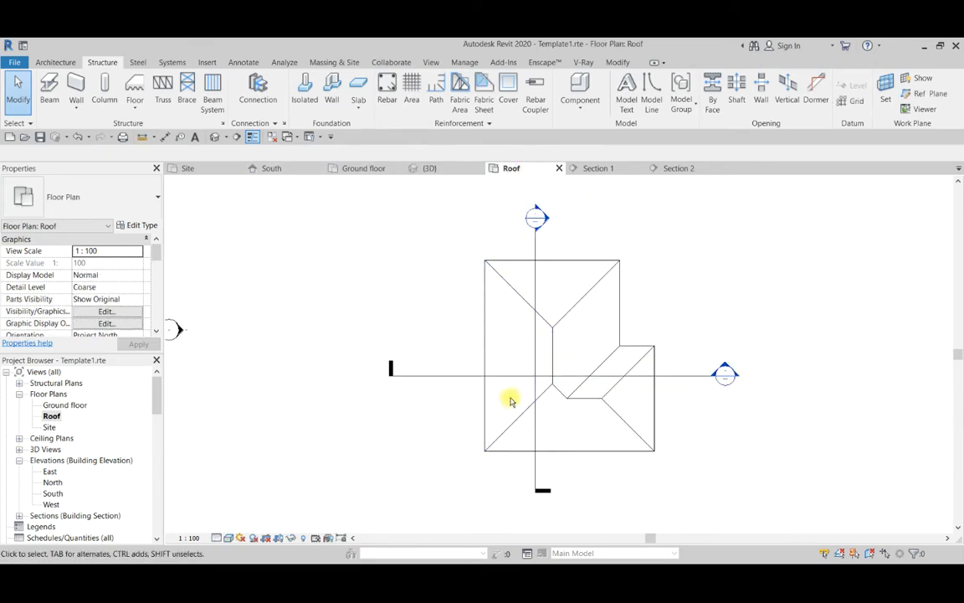
scroll(502, 452, "up", 2)
left_click(484, 432)
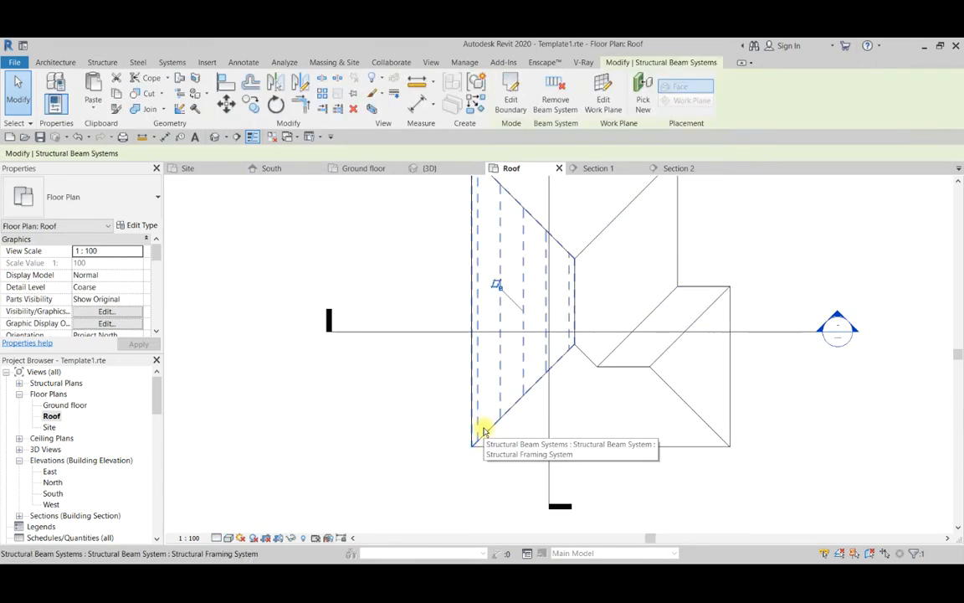
left_click(136, 95)
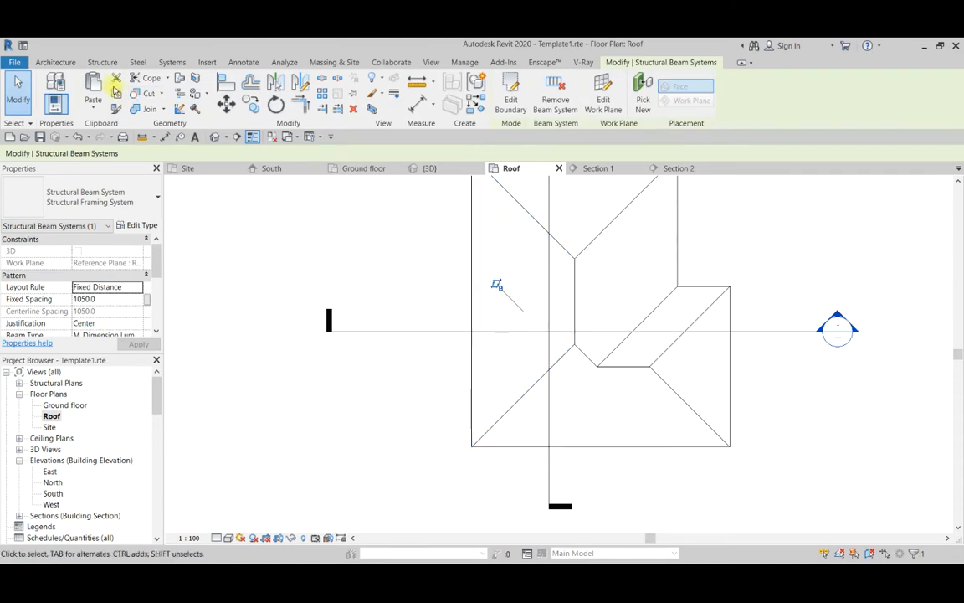
left_click(102, 107)
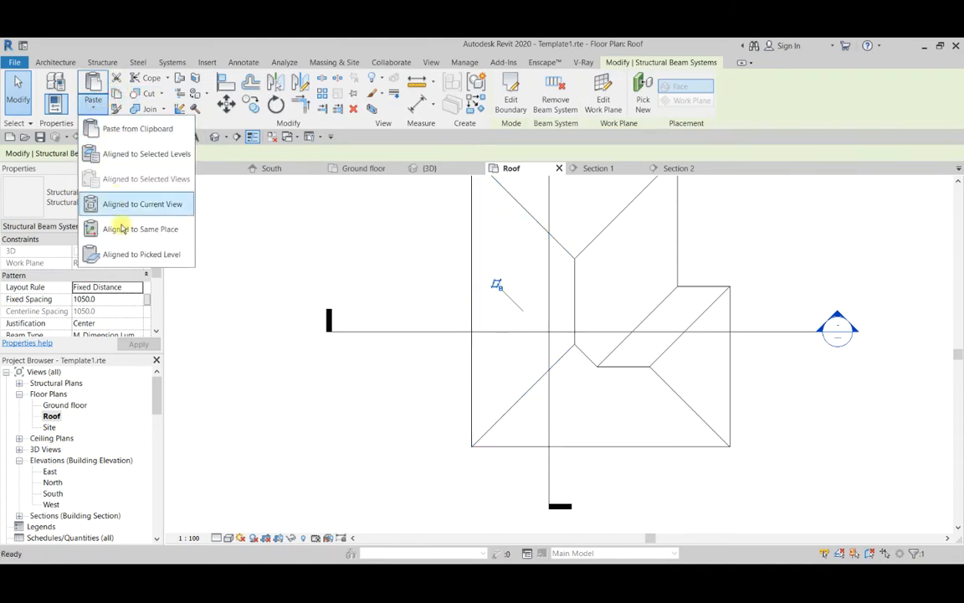
left_click(123, 228)
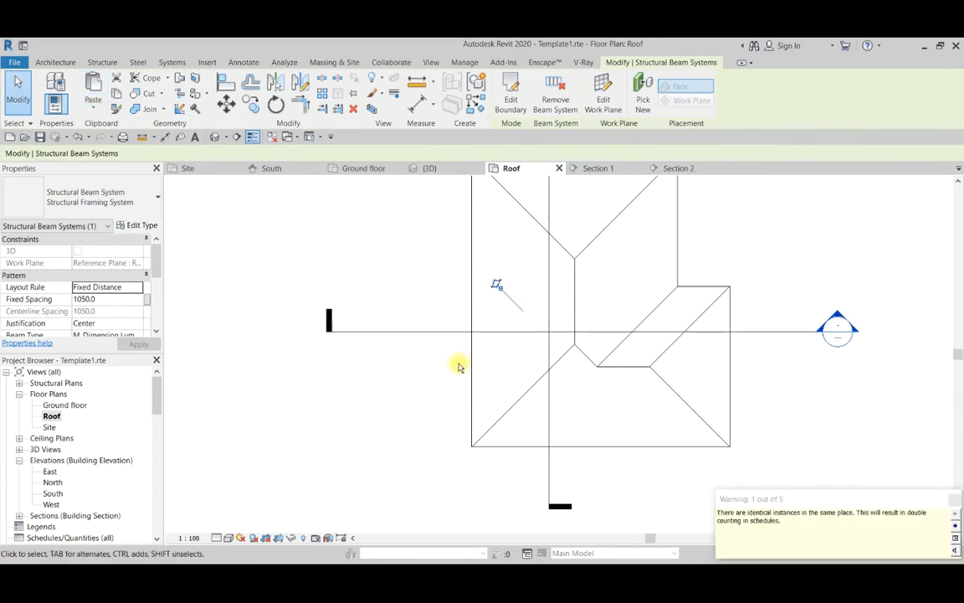
Edit the pasted beam system's boundary and draw a short horizontal line across its lower corner, from the hip line to the eave line.
scroll(459, 366, "down", 2)
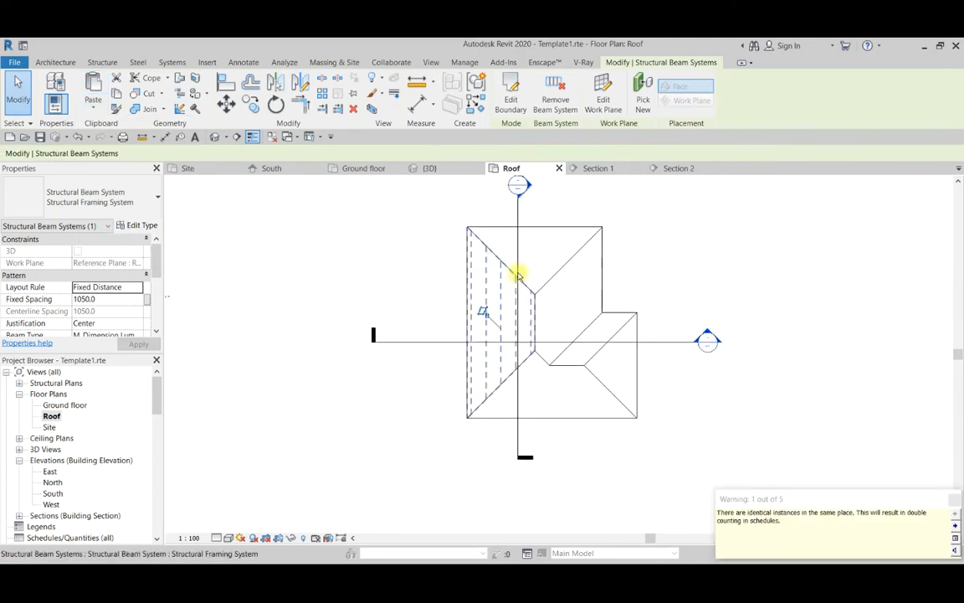
left_click(515, 98)
scroll(479, 403, "up", 5)
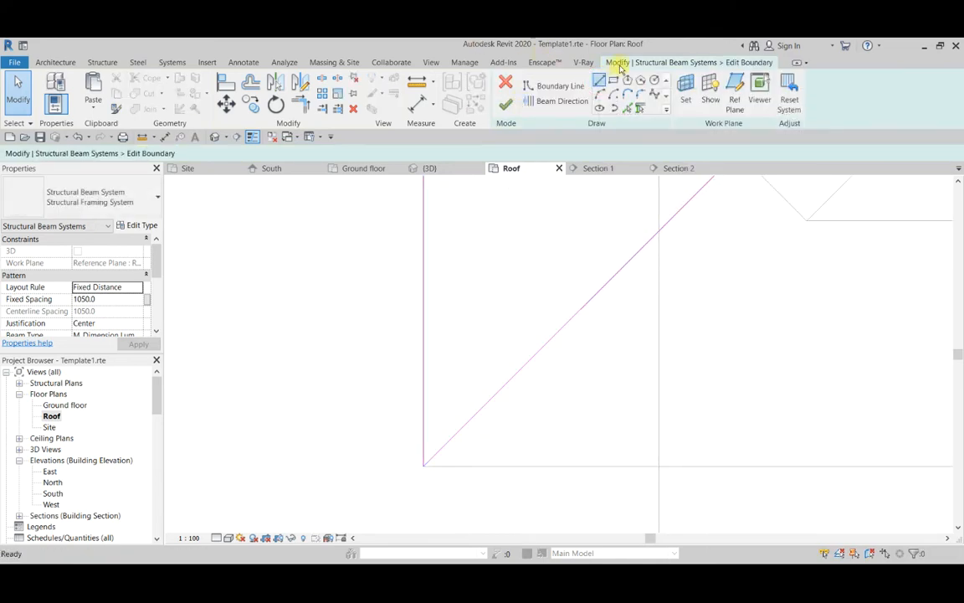
scroll(523, 374, "up", 4)
scroll(645, 211, "down", 3)
scroll(435, 413, "up", 2)
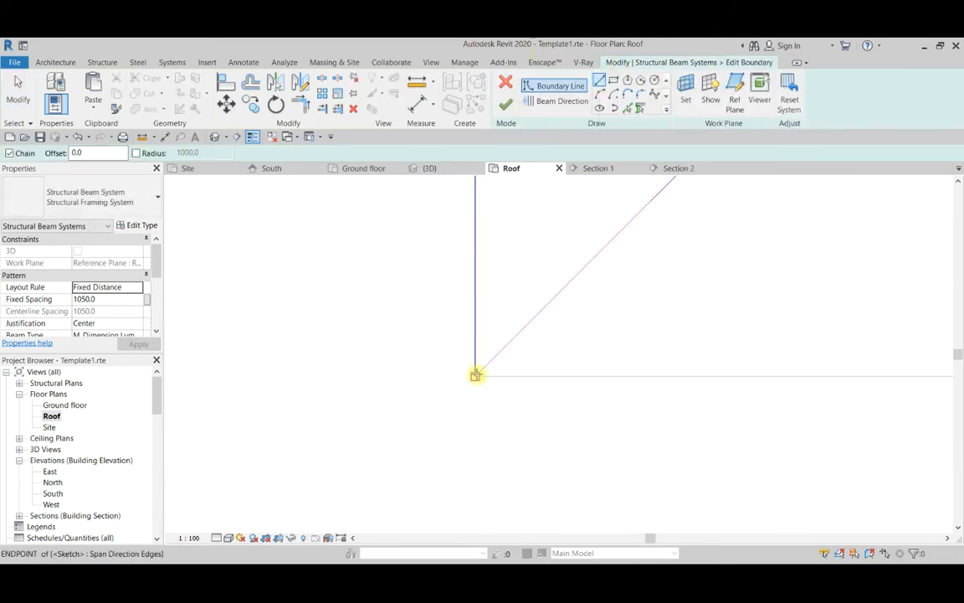
scroll(491, 371, "up", 4)
left_click(448, 384)
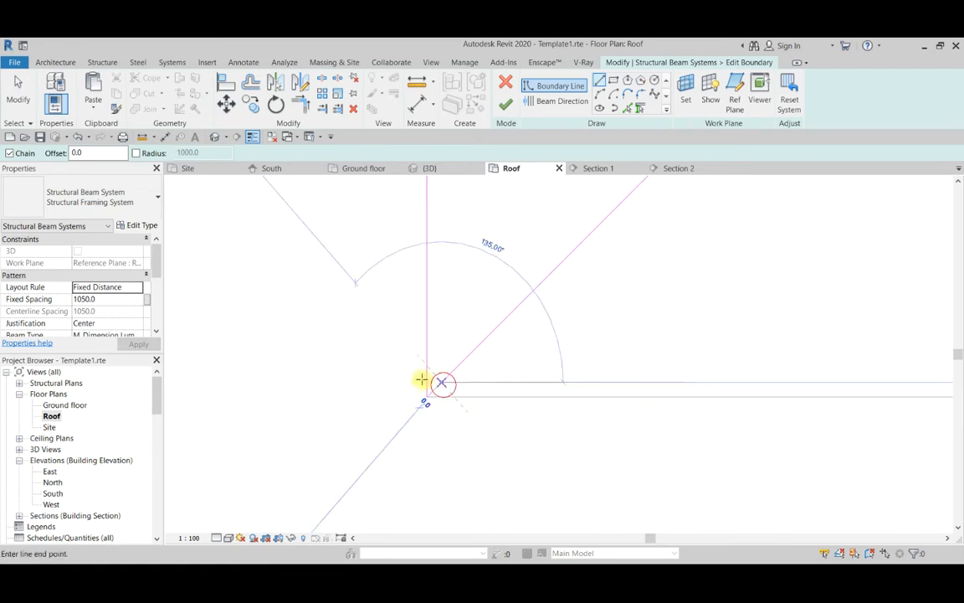
key("Escape")
key("Escape")
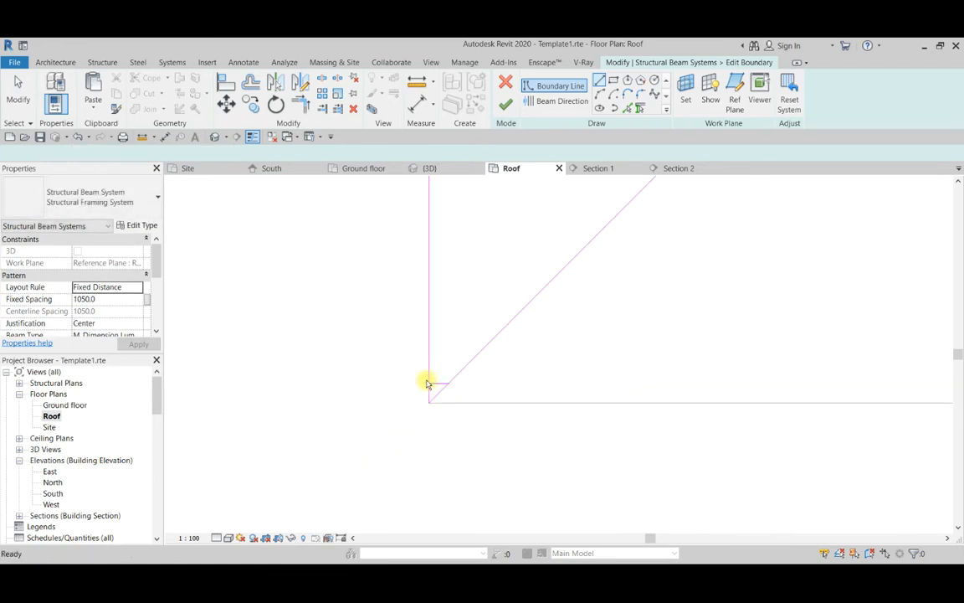
Trim the eave and hip boundary lines to the short horizontal line and make that line the beam direction.
key("r")
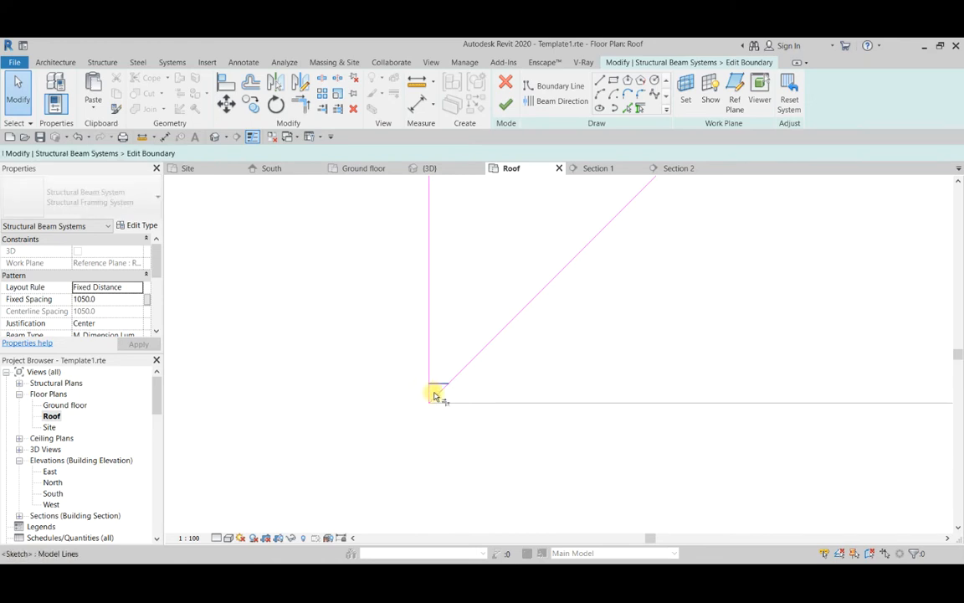
scroll(436, 386, "up", 2)
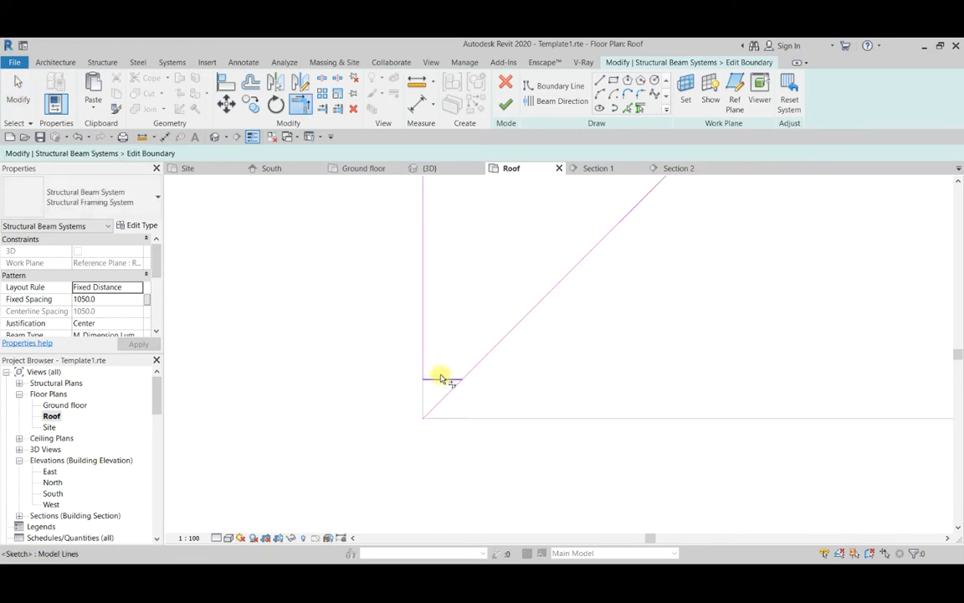
left_click(471, 375)
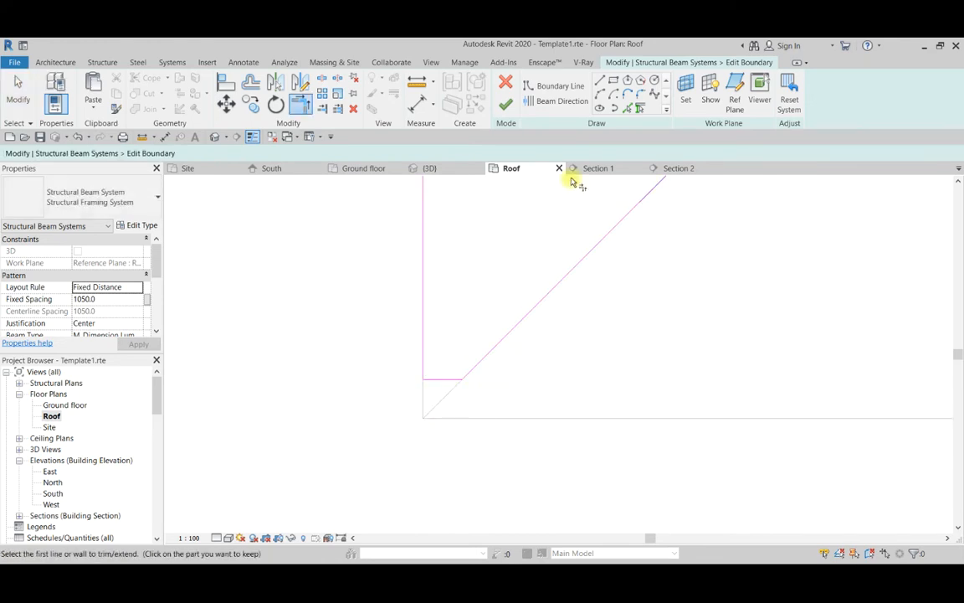
left_click(560, 107)
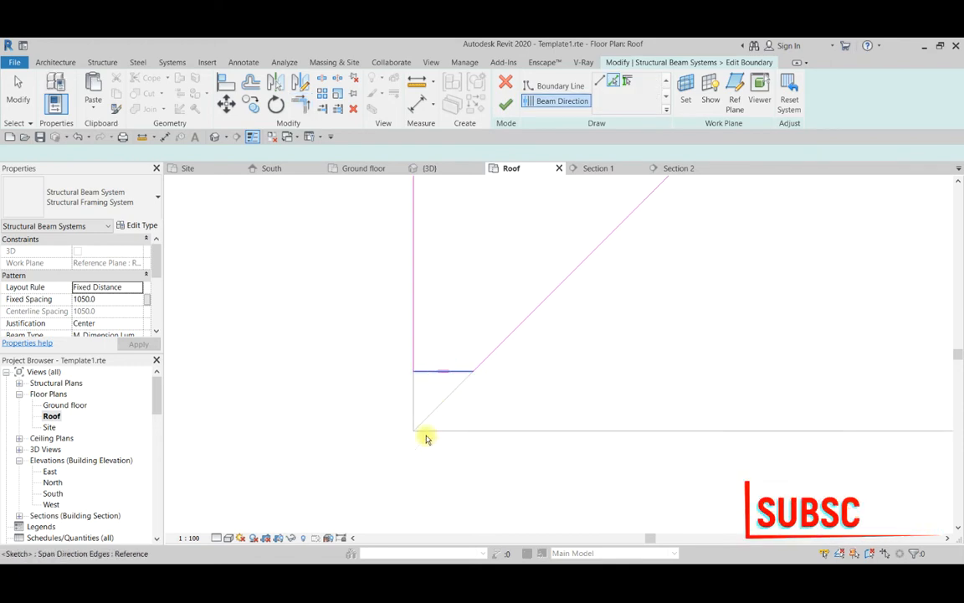
scroll(424, 437, "up", 1)
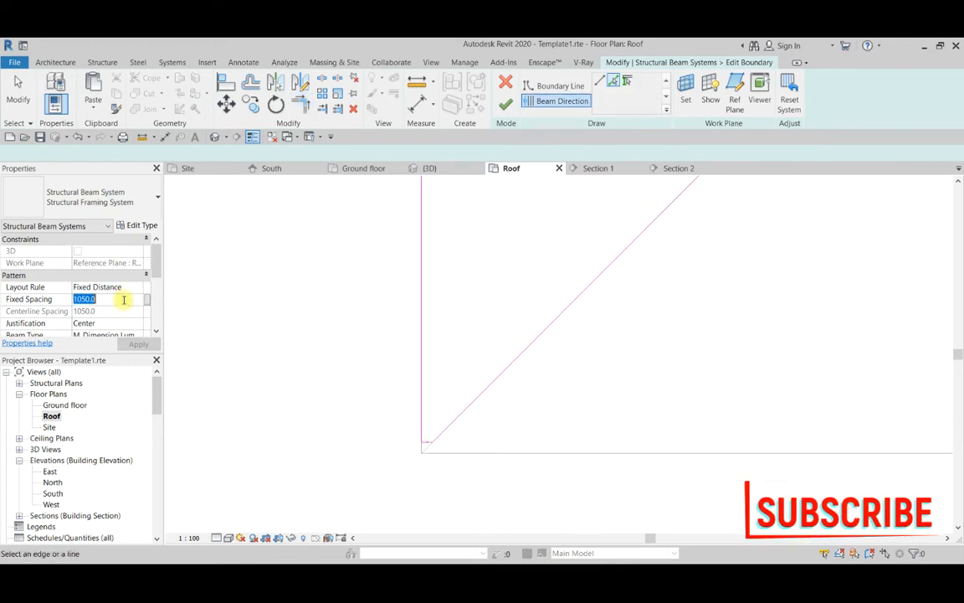
Set the pasted beam system's fixed spacing to 900 and finish the boundary edit.
left_click(124, 300)
type("900")
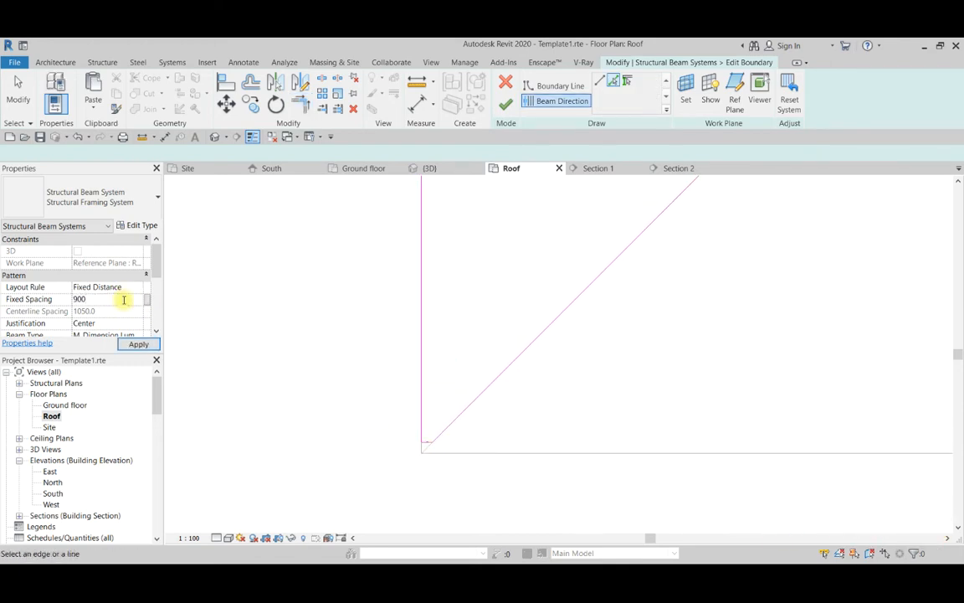
scroll(515, 450, "down", 4)
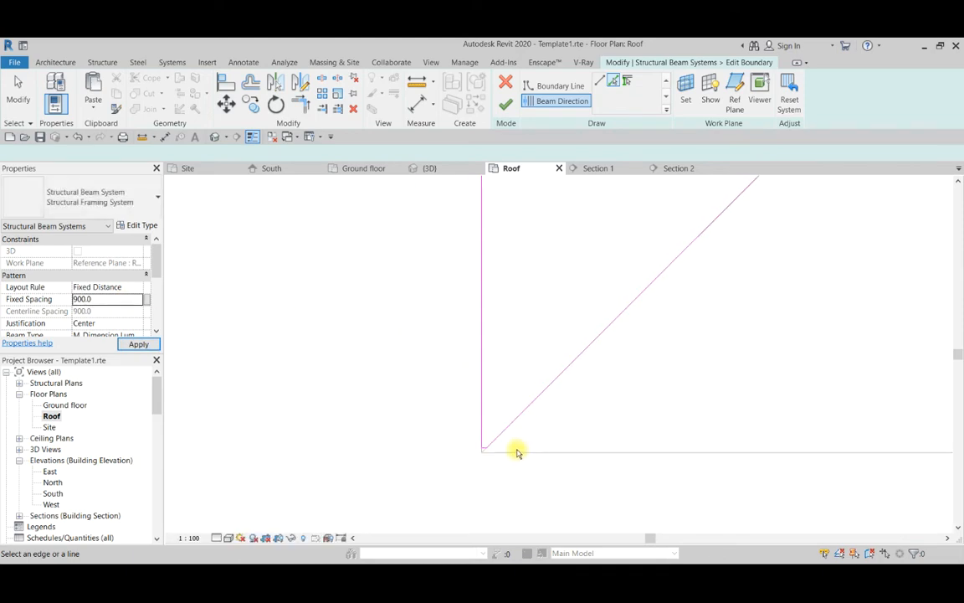
left_click(502, 107)
scroll(405, 440, "down", 3)
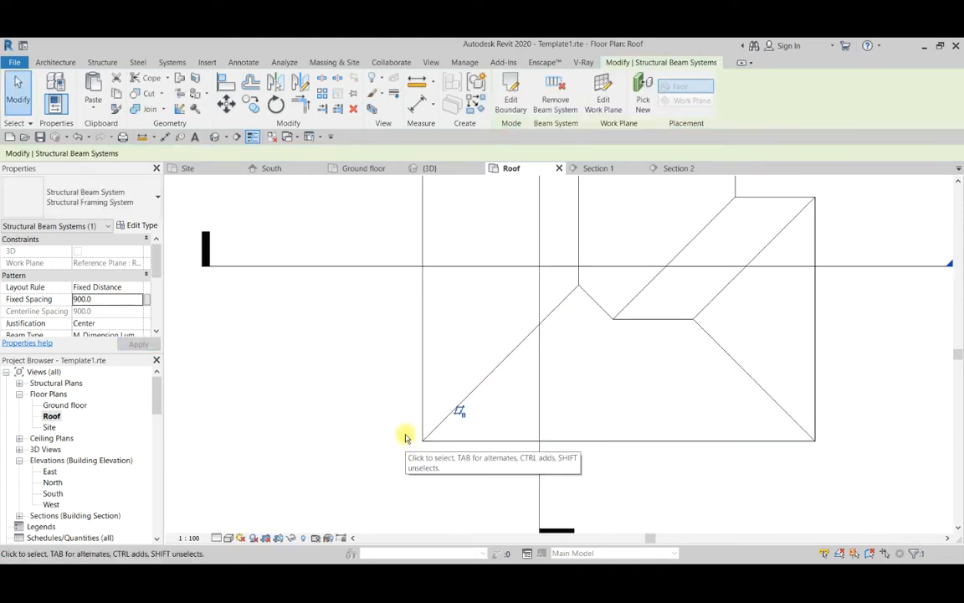
Examine the crossing beams under the long roof slope in the 3D view.
left_click(429, 169)
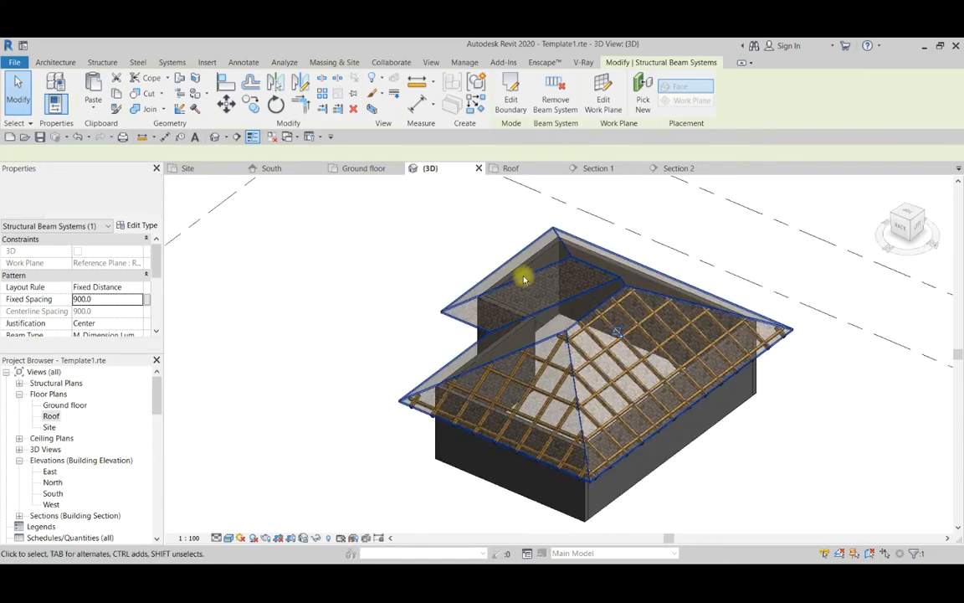
middle_click_drag(335, 327, 615, 437, "shift")
scroll(632, 415, "up", 3)
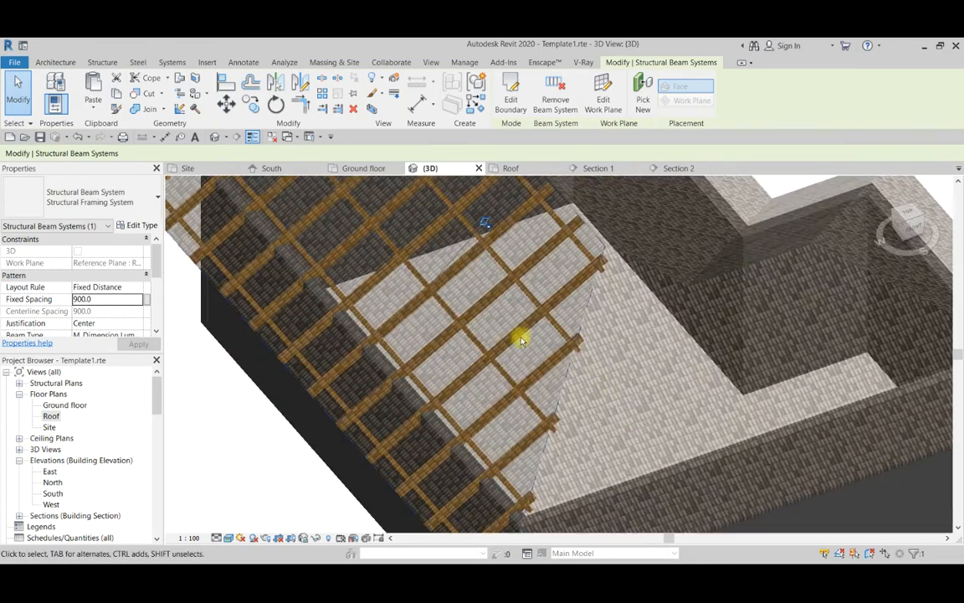
scroll(427, 341, "down", 5)
scroll(472, 340, "up", 3)
scroll(472, 340, "down", 2)
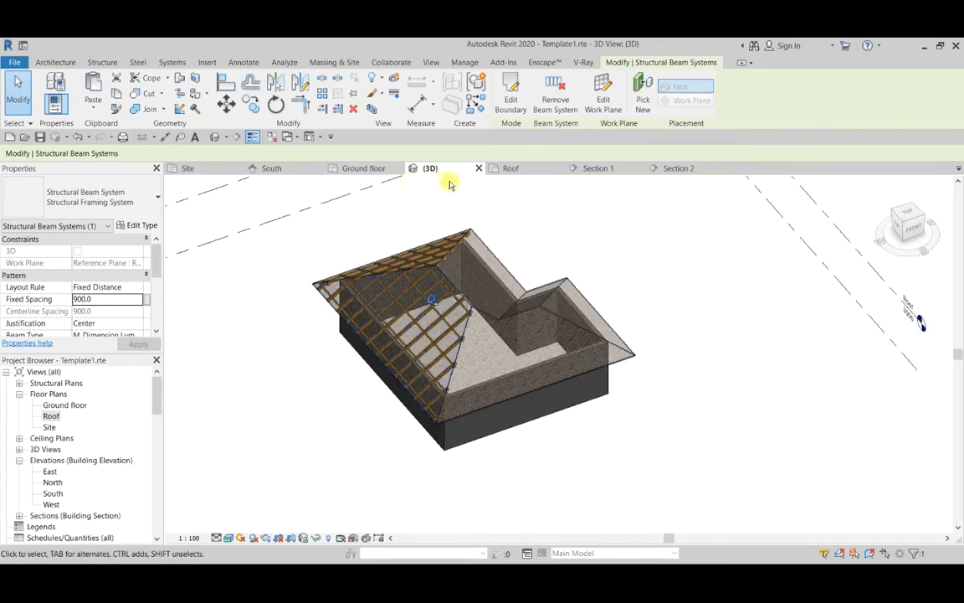
In the Roof floor plan, start sketching a new beam system and set its work plane to Reference Plane : Room mem 4.
left_click(510, 171)
scroll(449, 415, "down", 4)
scroll(438, 421, "down", 3)
scroll(492, 426, "up", 4)
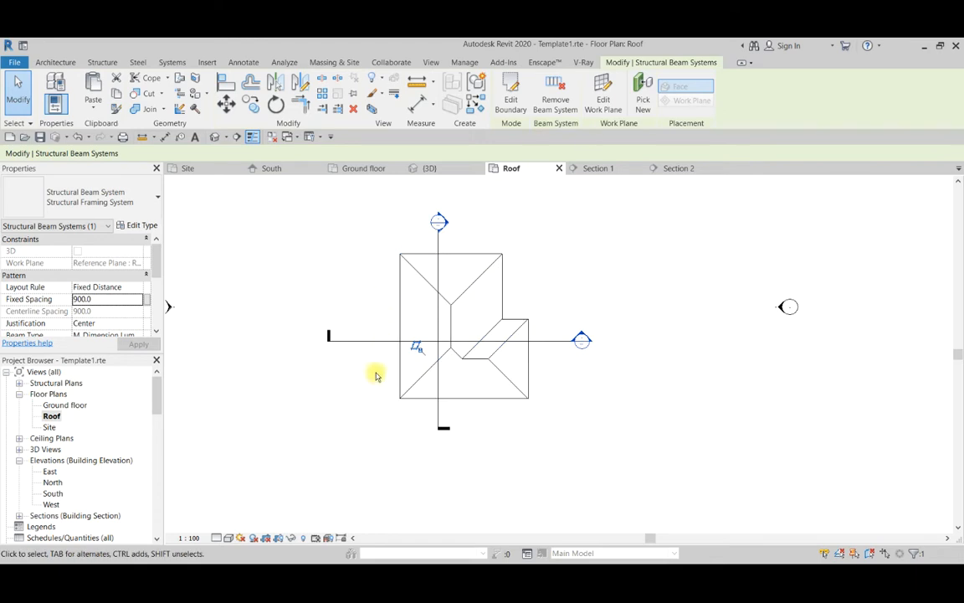
left_click(104, 63)
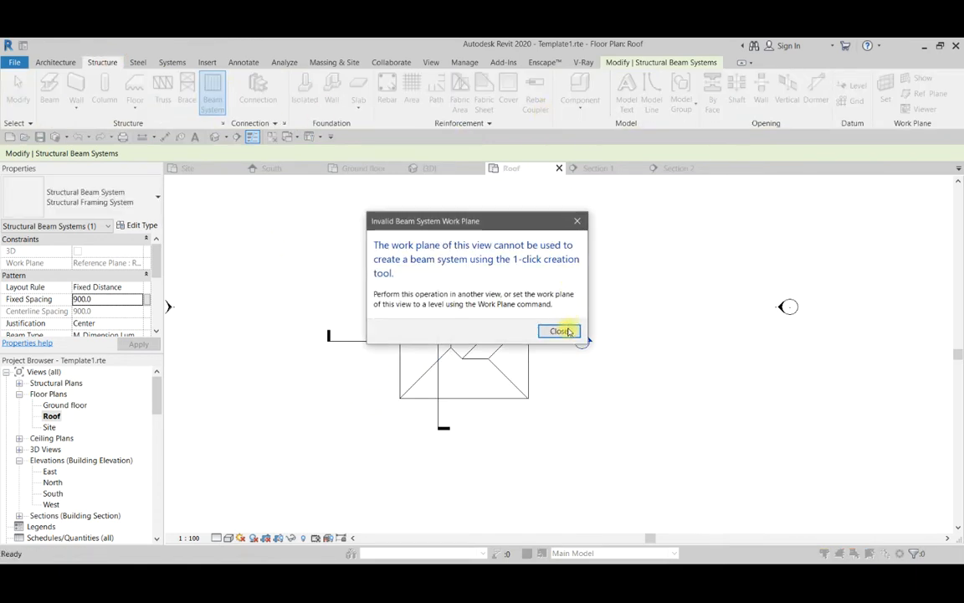
left_click(560, 329)
left_click(527, 105)
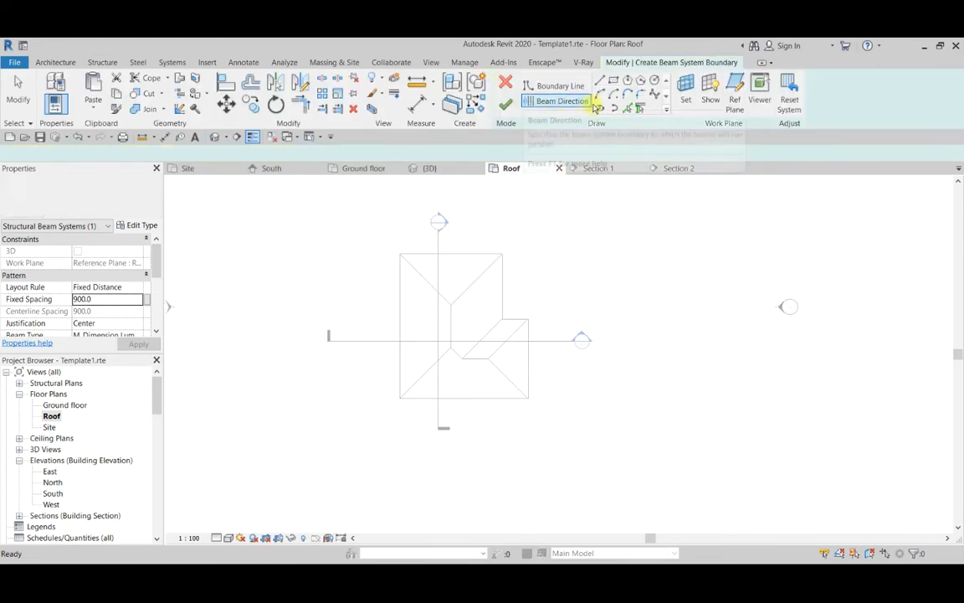
left_click(686, 94)
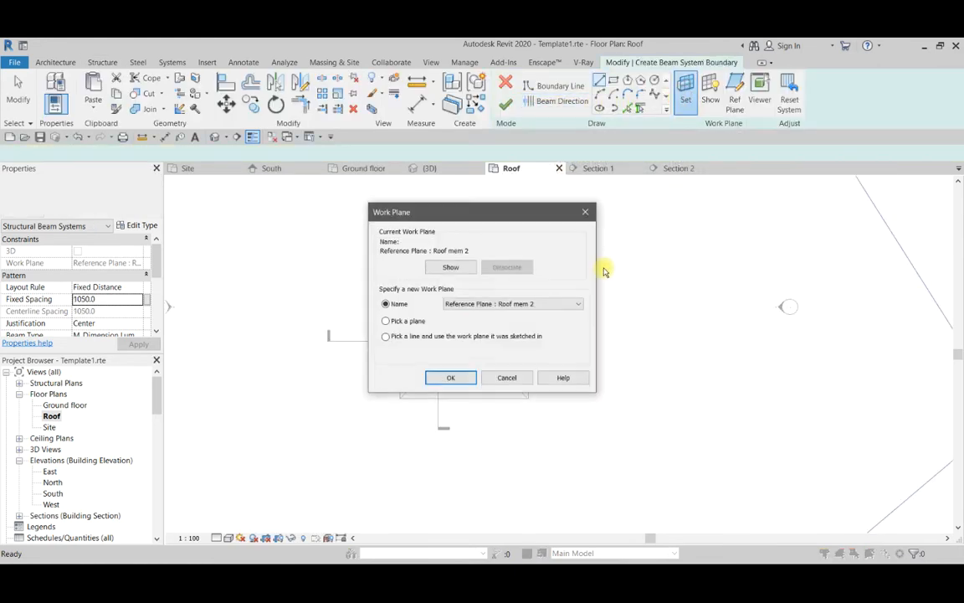
left_click(513, 301)
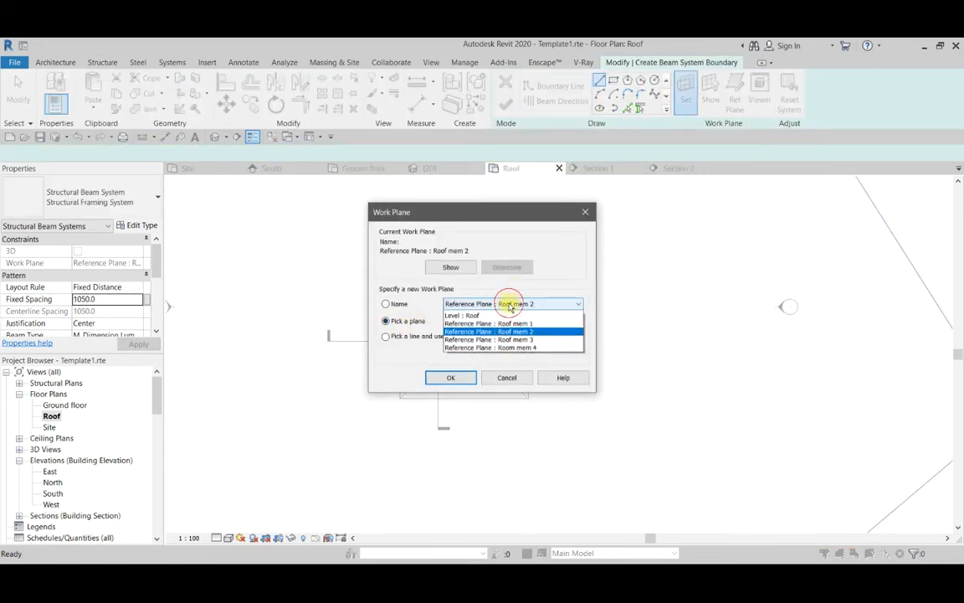
left_click(513, 346)
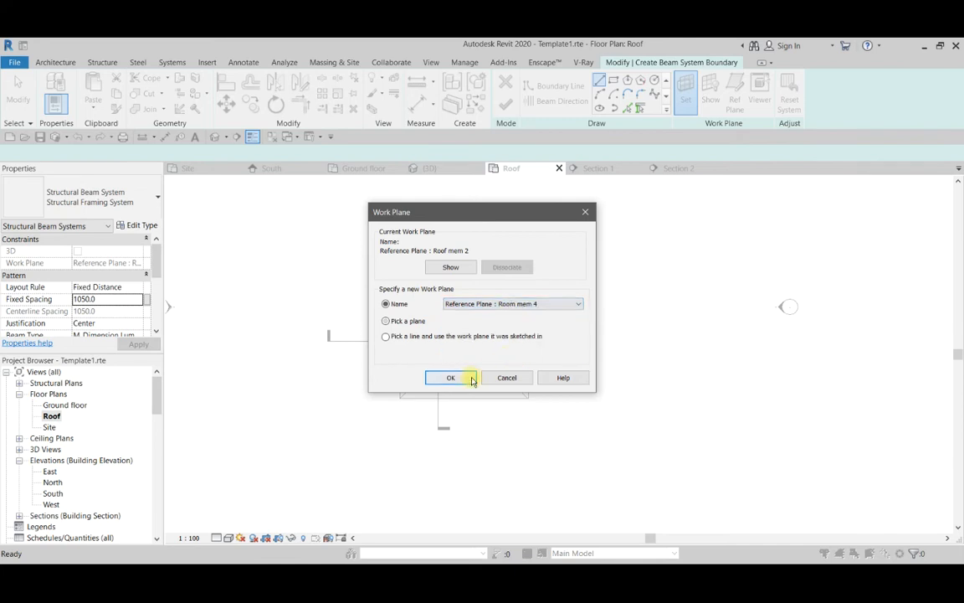
left_click(459, 377)
Pick the closed loop of roof edges around the plan's lower slope as the beam system boundary and finish the sketch.
left_click(628, 107)
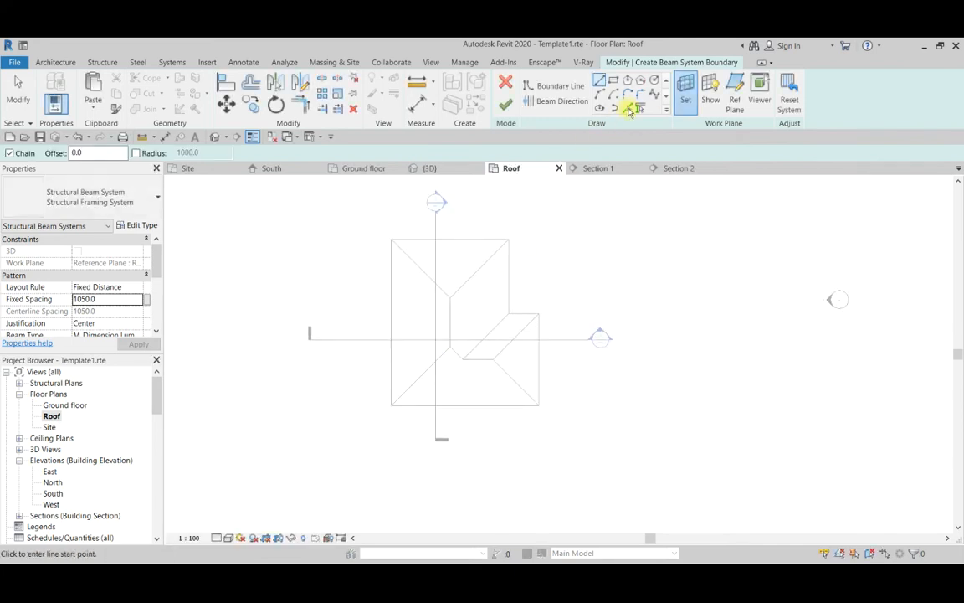
scroll(456, 402, "up", 4)
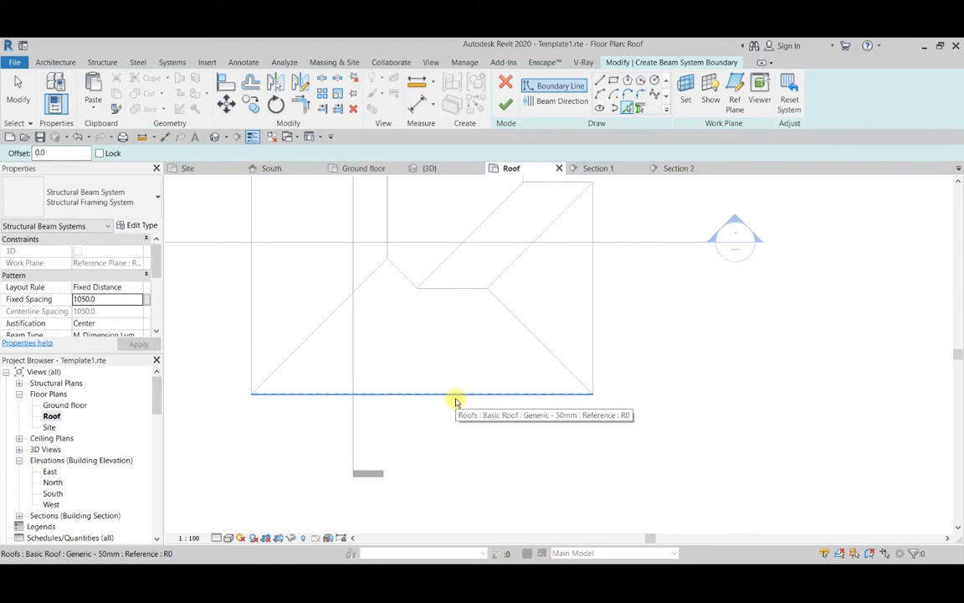
key("Tab")
left_click(456, 401)
scroll(496, 366, "down", 4)
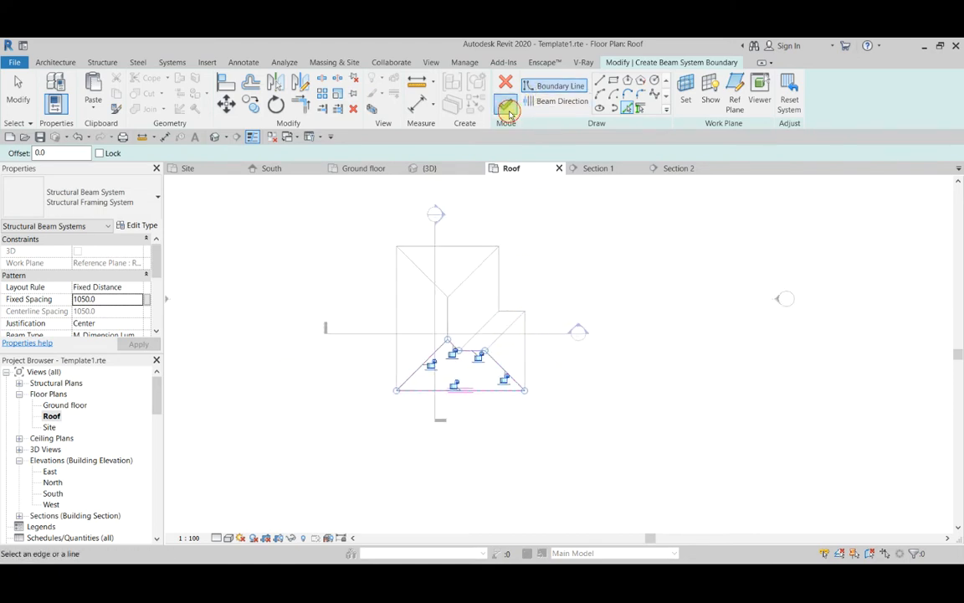
scroll(443, 390, "up", 3)
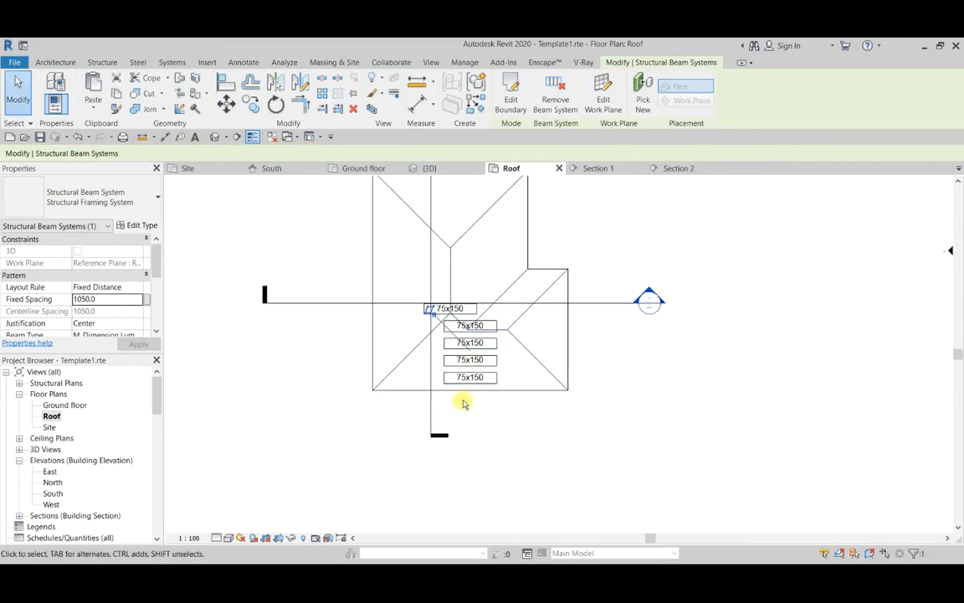
left_click(102, 62)
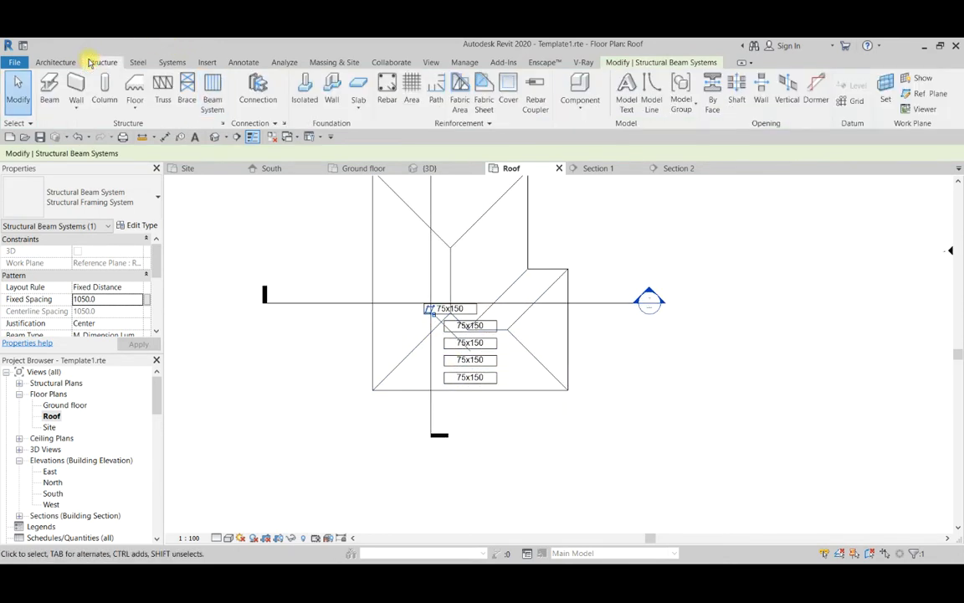
left_click(216, 92)
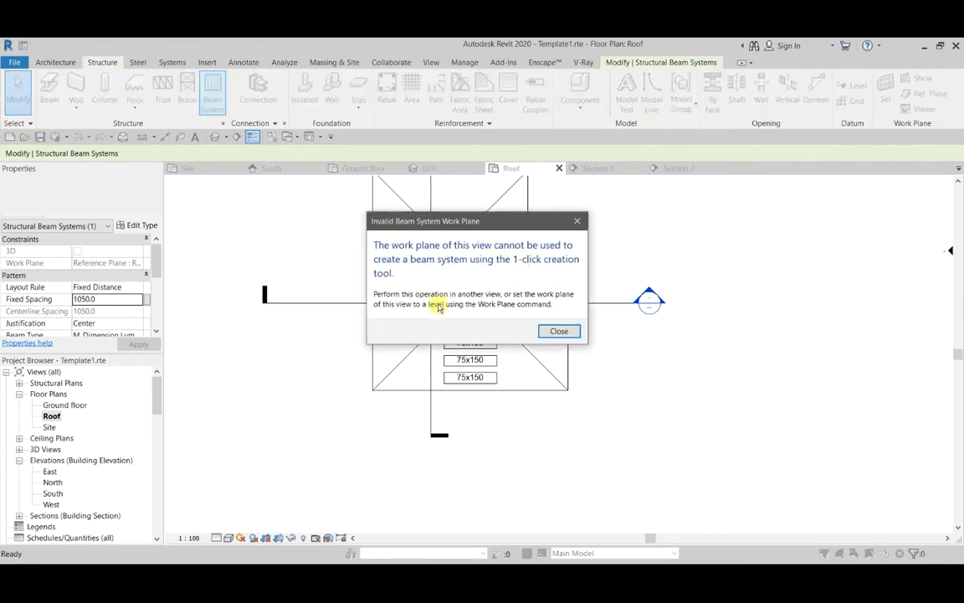
left_click(557, 329)
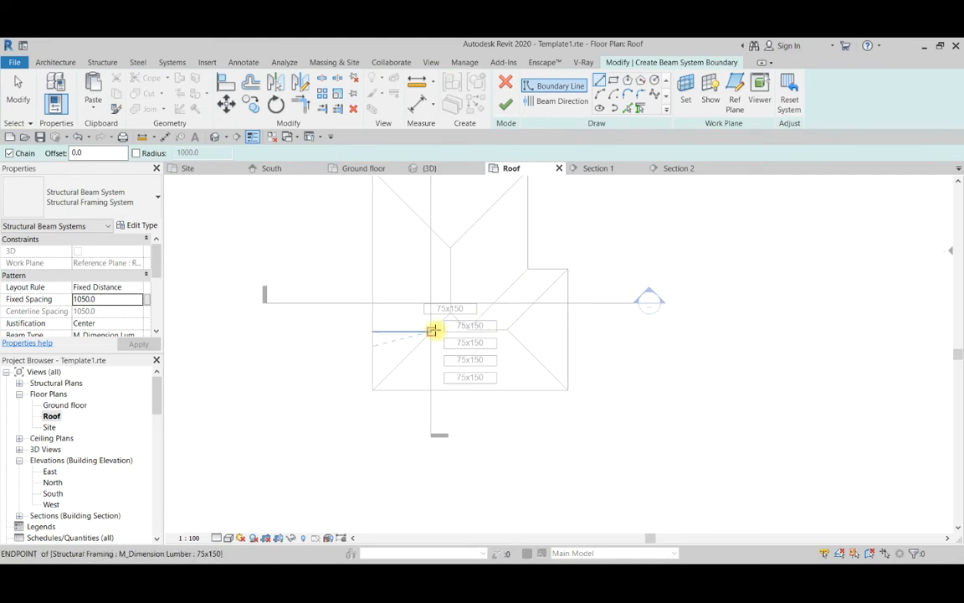
key("Escape")
key("Escape")
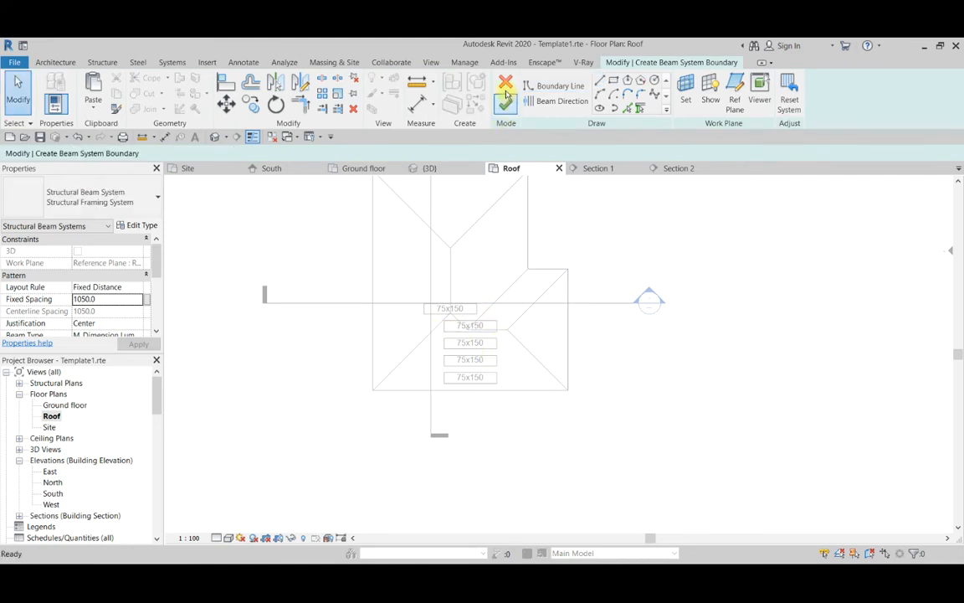
left_click(505, 82)
Select the lower slope's beams and labels, filter the selection to Structural Framing Tags only and delete the 75x150 tags.
scroll(420, 309, "up", 2)
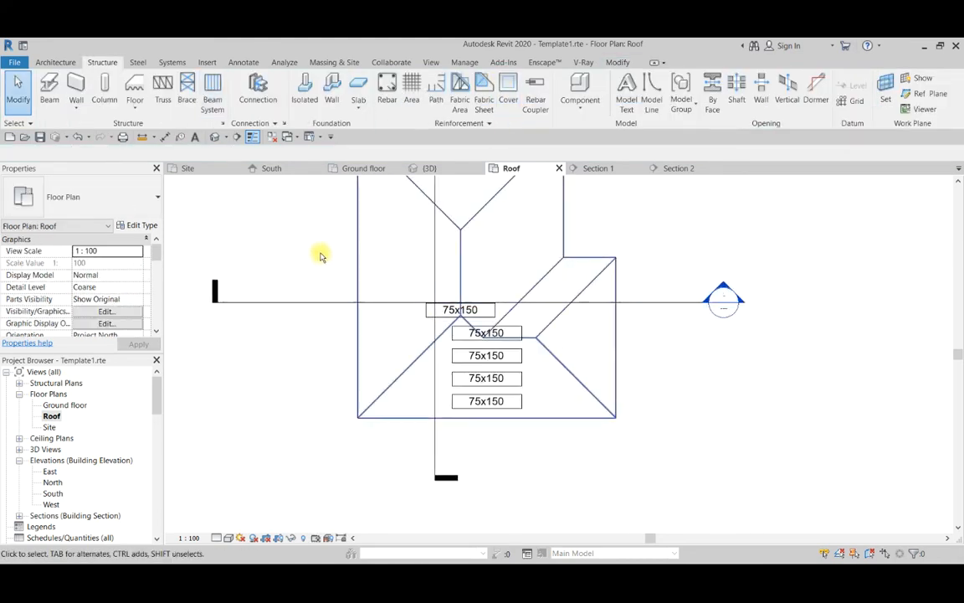
left_click_drag(298, 250, 585, 455)
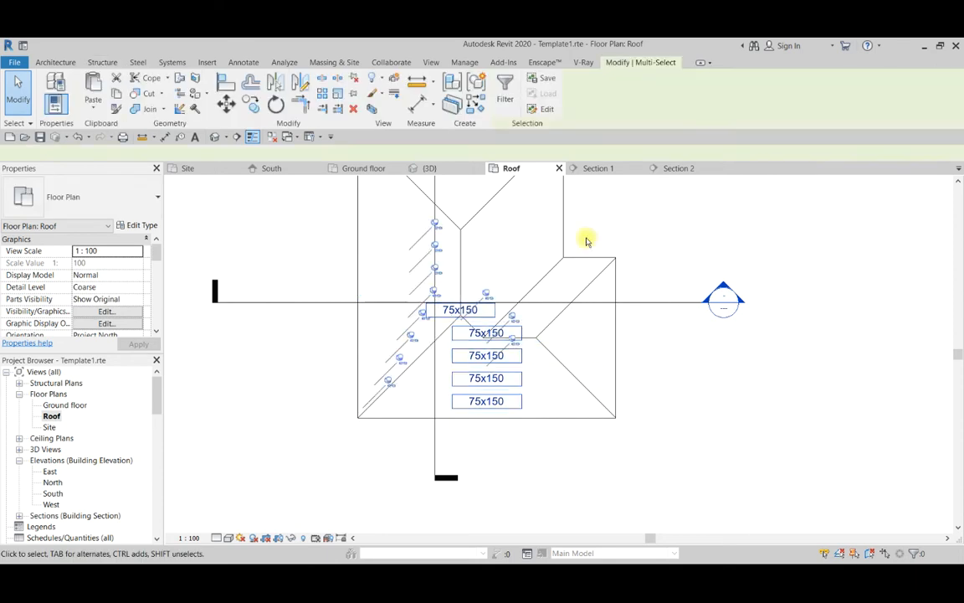
left_click(500, 86)
left_click(556, 244)
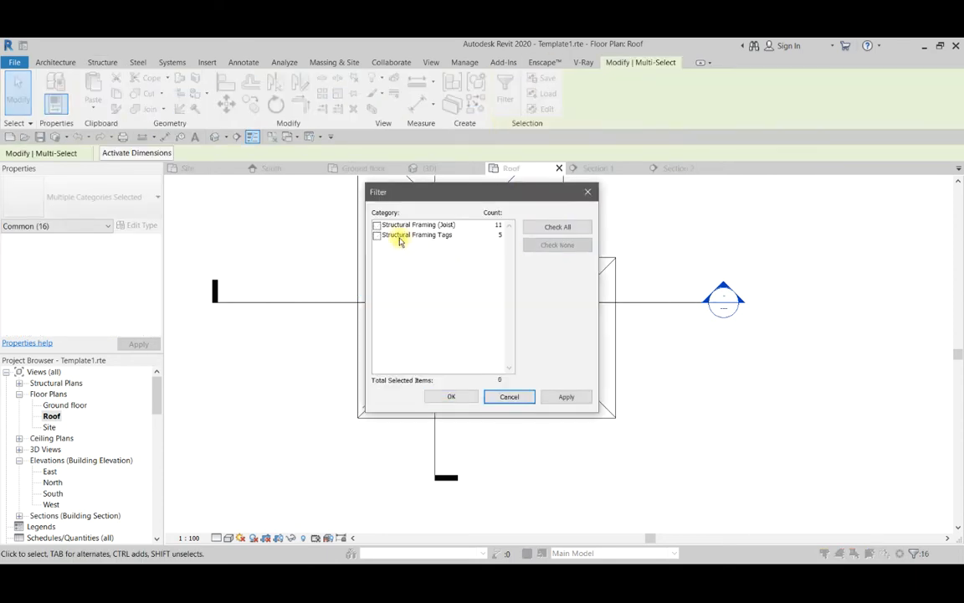
left_click(377, 235)
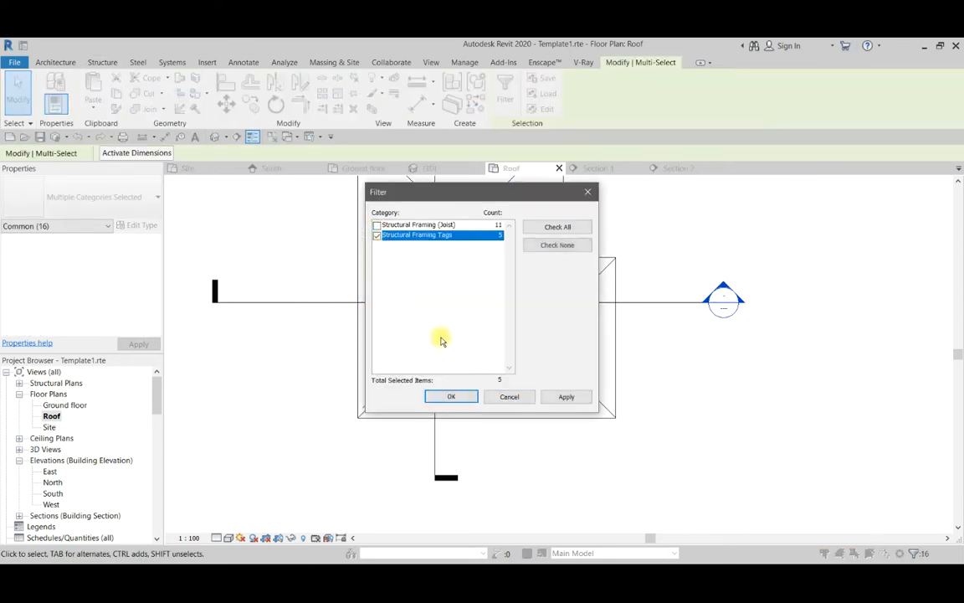
left_click(451, 397)
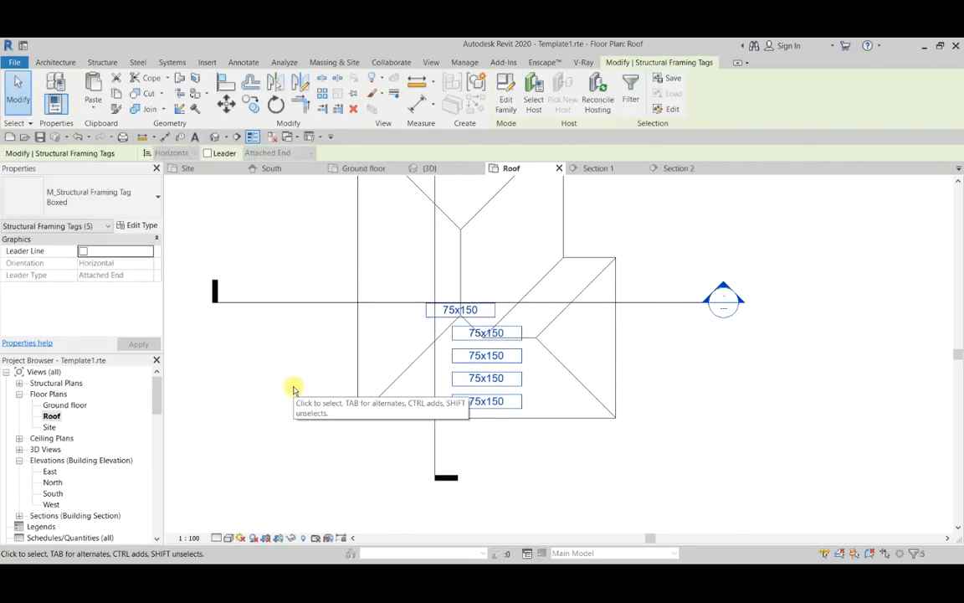
key("Delete")
Copy the lower slope's beam system to the clipboard and paste it Aligned to Same Place.
scroll(329, 379, "down", 3)
scroll(422, 379, "up", 1)
scroll(344, 430, "down", 1)
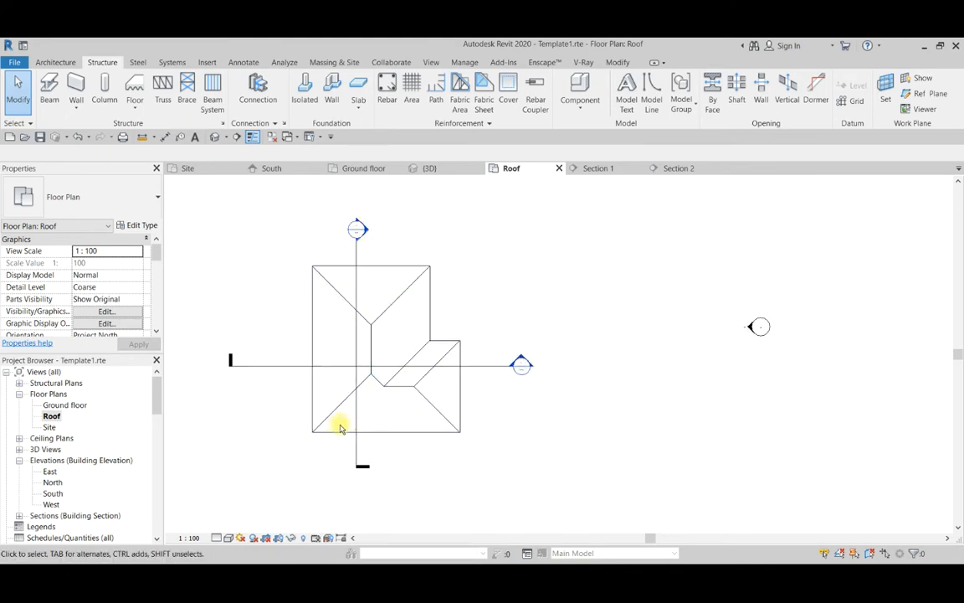
left_click(345, 438)
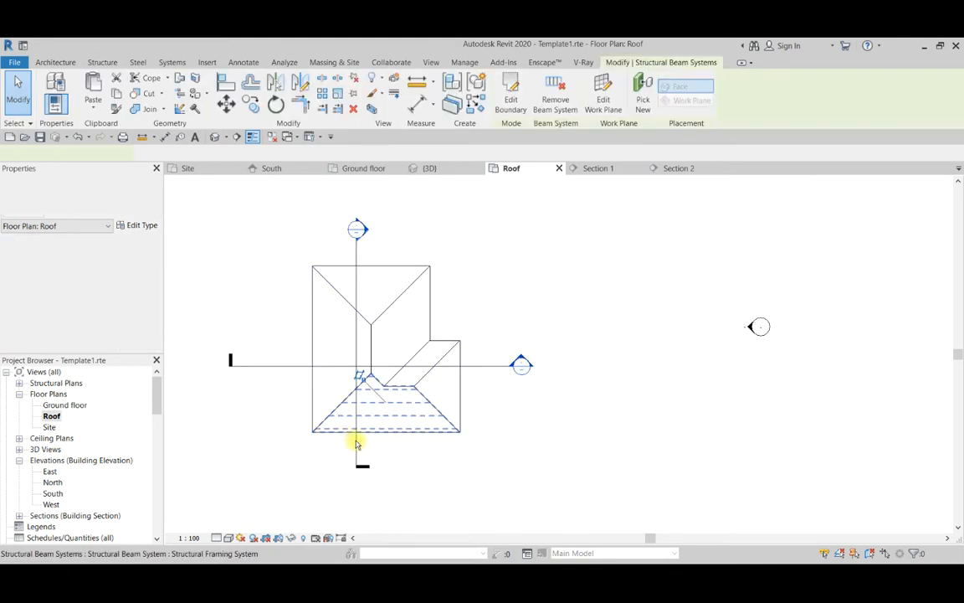
scroll(483, 329, "down", 1)
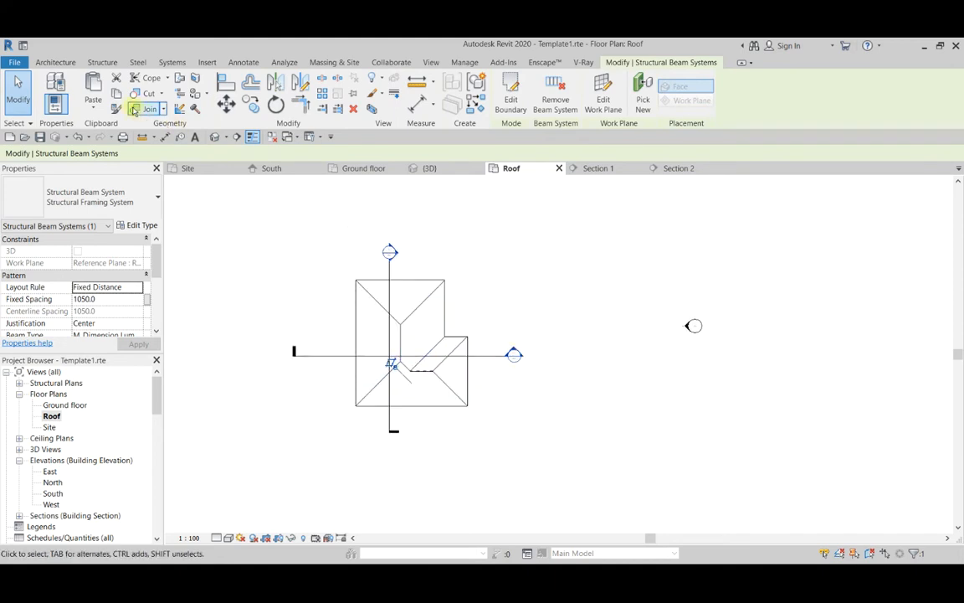
left_click(98, 106)
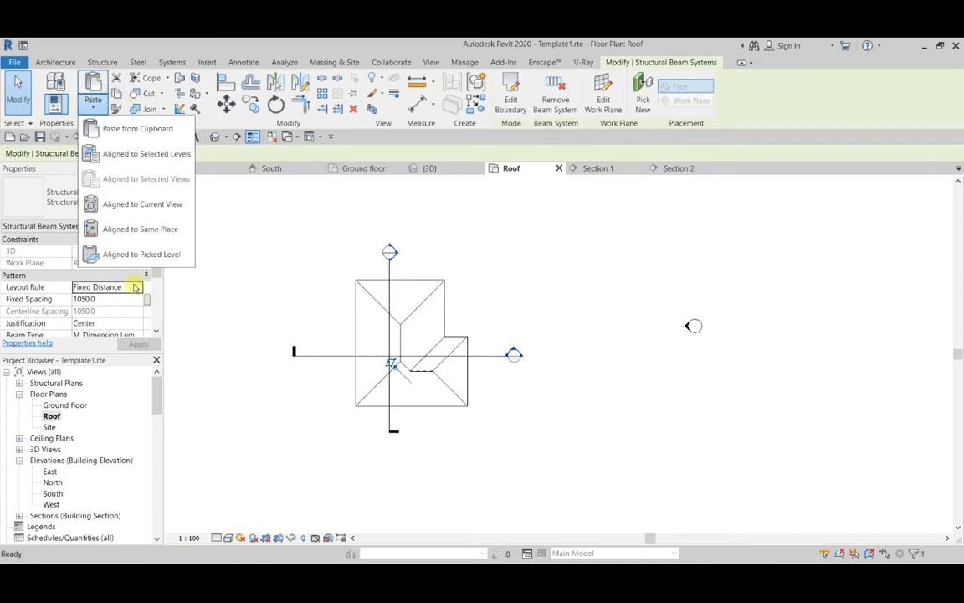
left_click(121, 232)
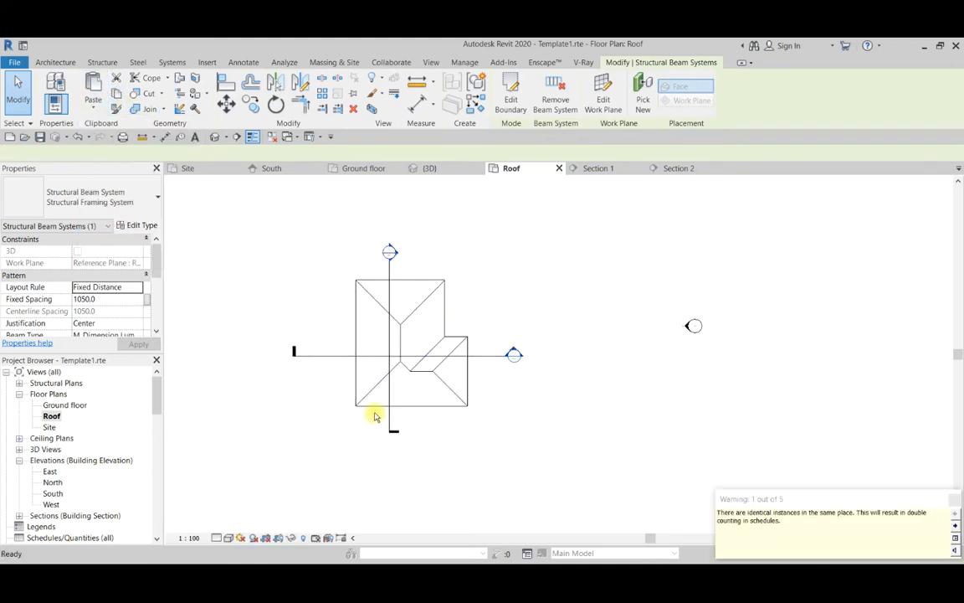
Edit the pasted beam system's boundary and draw a short vertical line joining the diagonal and horizontal edges at the lower-left roof corner.
left_click(510, 94)
scroll(360, 410, "up", 5)
scroll(319, 427, "up", 3)
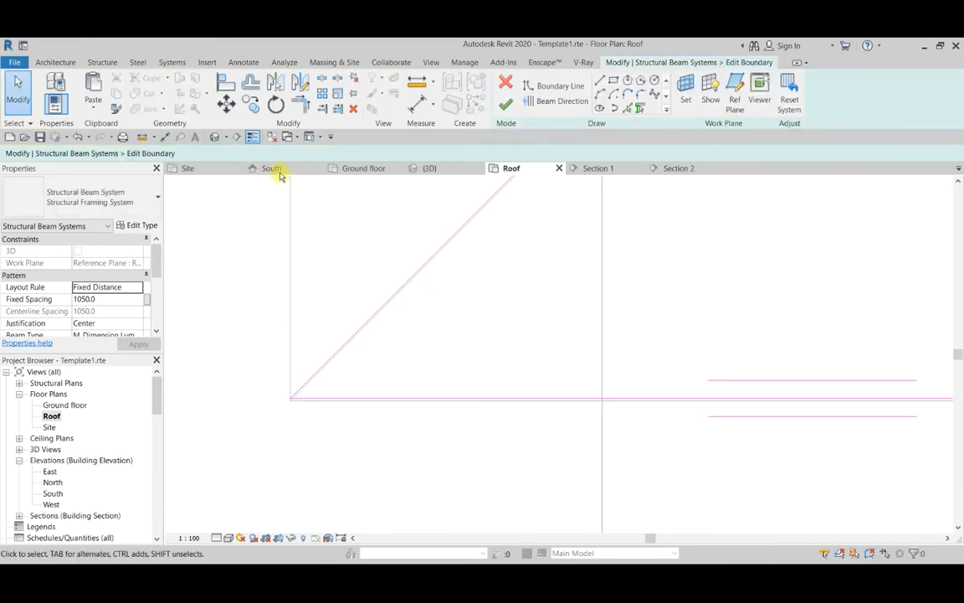
left_click(602, 81)
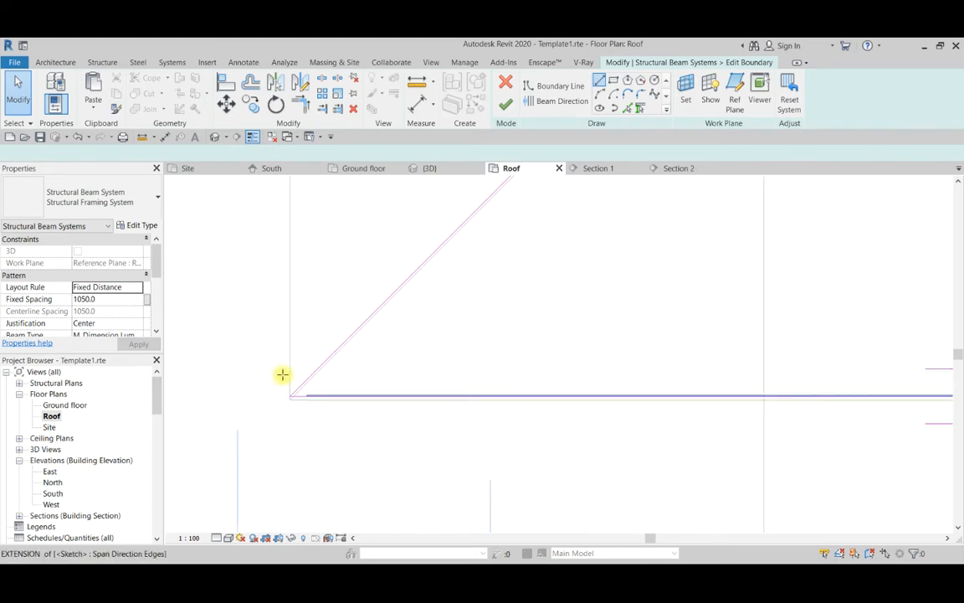
middle_click_drag(297, 363, 347, 378)
left_click(361, 389)
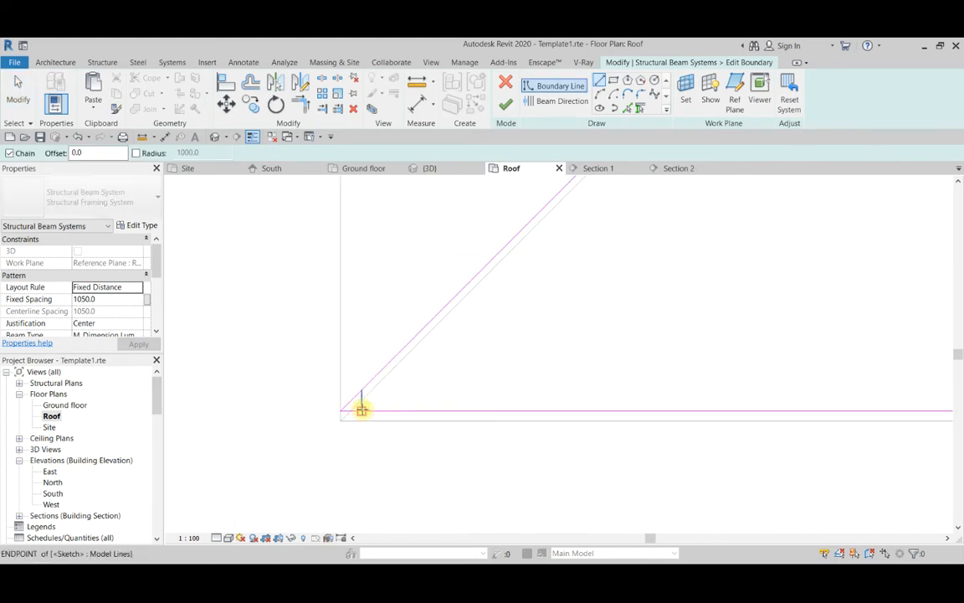
left_click(361, 410)
key("Escape")
key("Escape")
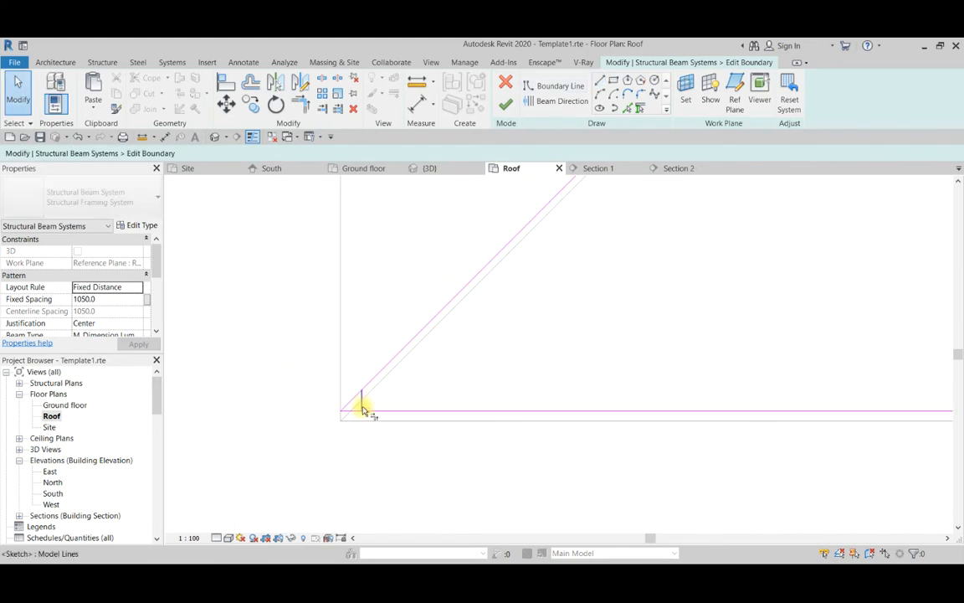
Trim the diagonal and horizontal boundary lines to the short vertical line, cutting off the sketch's pointed corner.
scroll(363, 407, "up", 1)
key("t")
key("r")
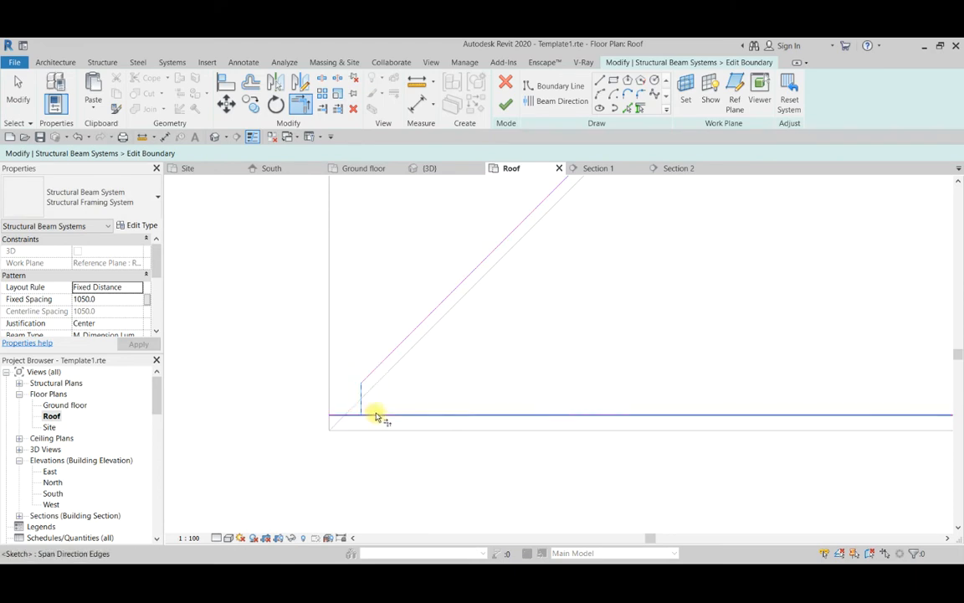
scroll(319, 419, "down", 3)
scroll(351, 416, "up", 4)
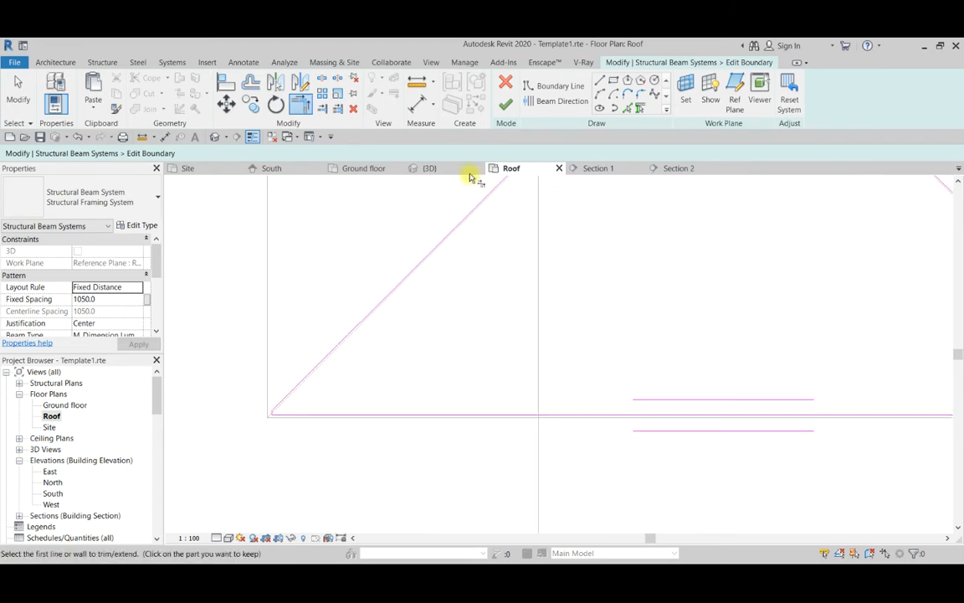
Set the beam direction parallel to the short vertical corner line and finish the boundary sketch.
left_click(538, 100)
scroll(277, 416, "up", 4)
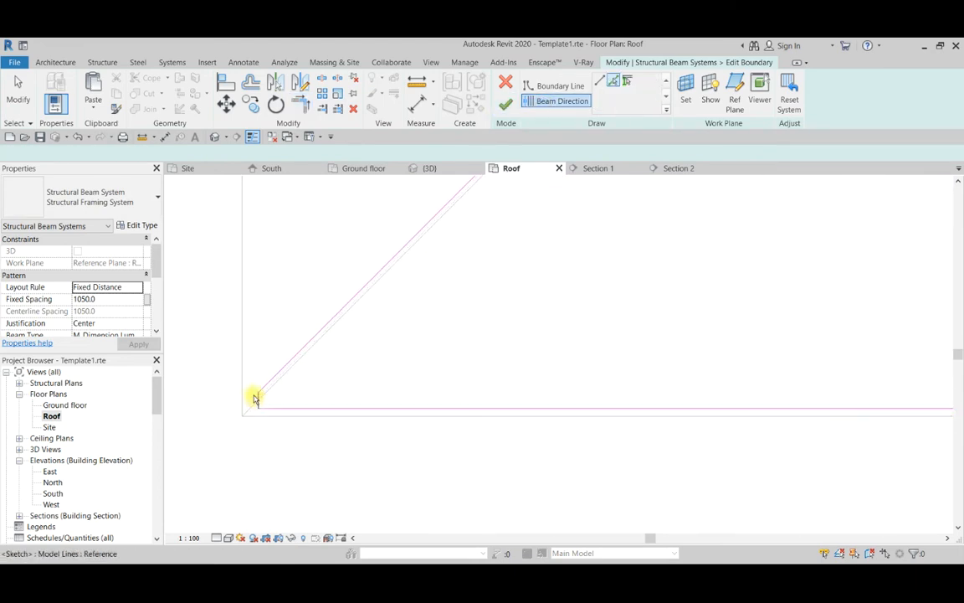
scroll(416, 398, "down", 2)
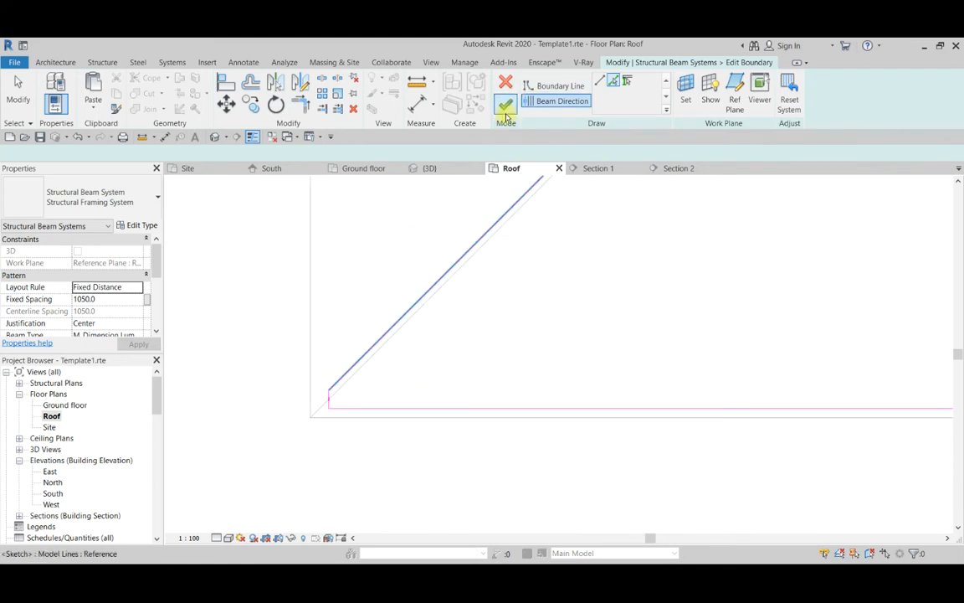
left_click(505, 109)
scroll(415, 437, "down", 3)
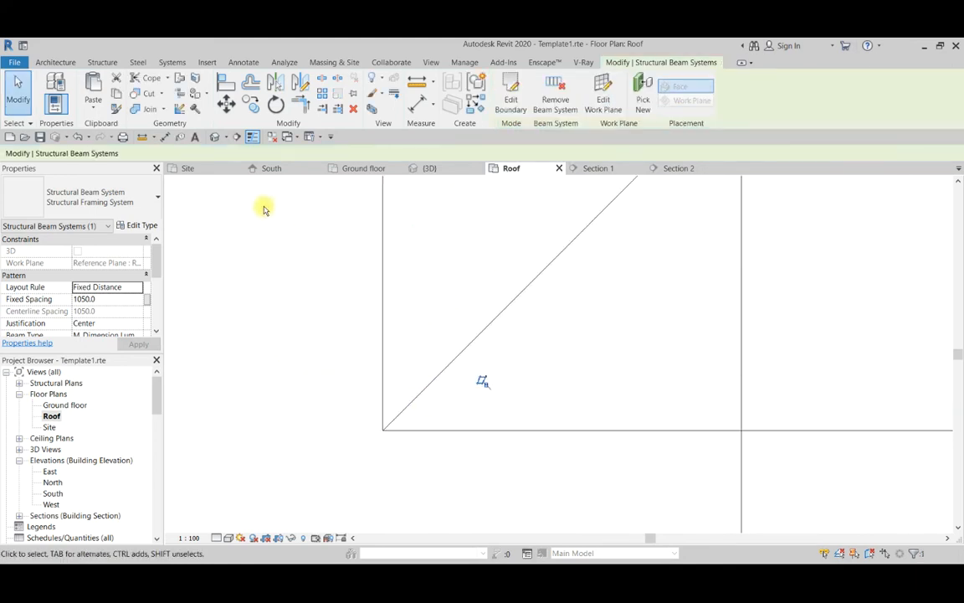
Examine the crossing timber beams under the roof slopes from several sides in the 3D view.
left_click(215, 137)
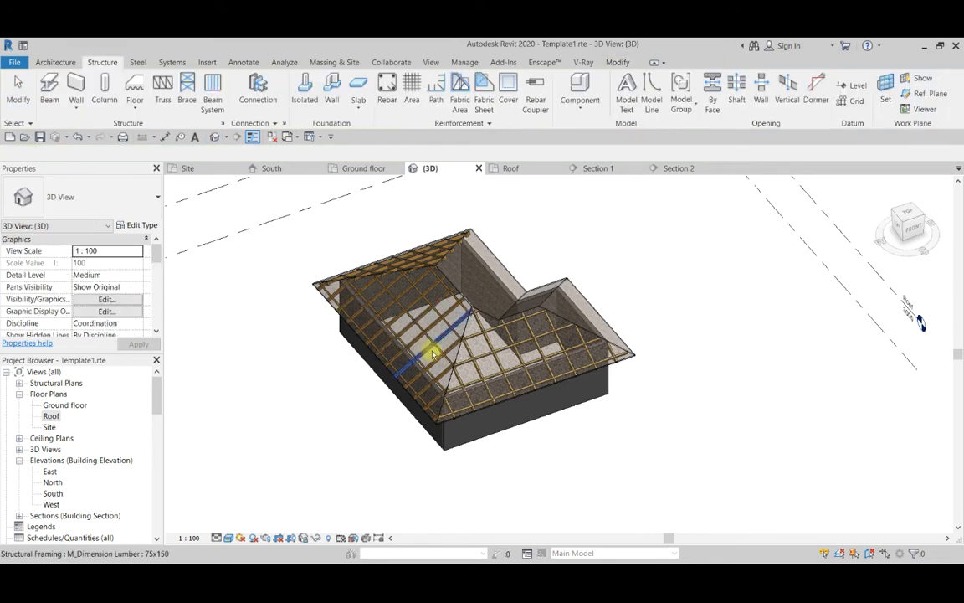
scroll(472, 418, "down", 3)
scroll(473, 426, "up", 5)
middle_click_drag(473, 425, 443, 382, "shift")
scroll(428, 444, "down", 3)
scroll(417, 241, "up", 3)
scroll(452, 442, "down", 2)
scroll(462, 457, "up", 5)
scroll(453, 385, "down", 4)
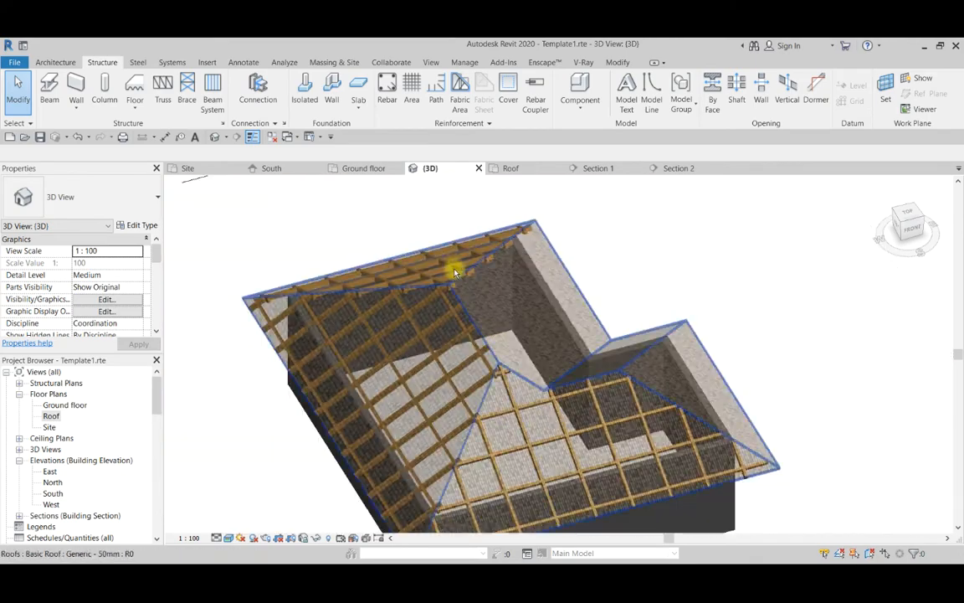
scroll(408, 241, "up", 5)
scroll(503, 351, "down", 5)
scroll(560, 339, "up", 2)
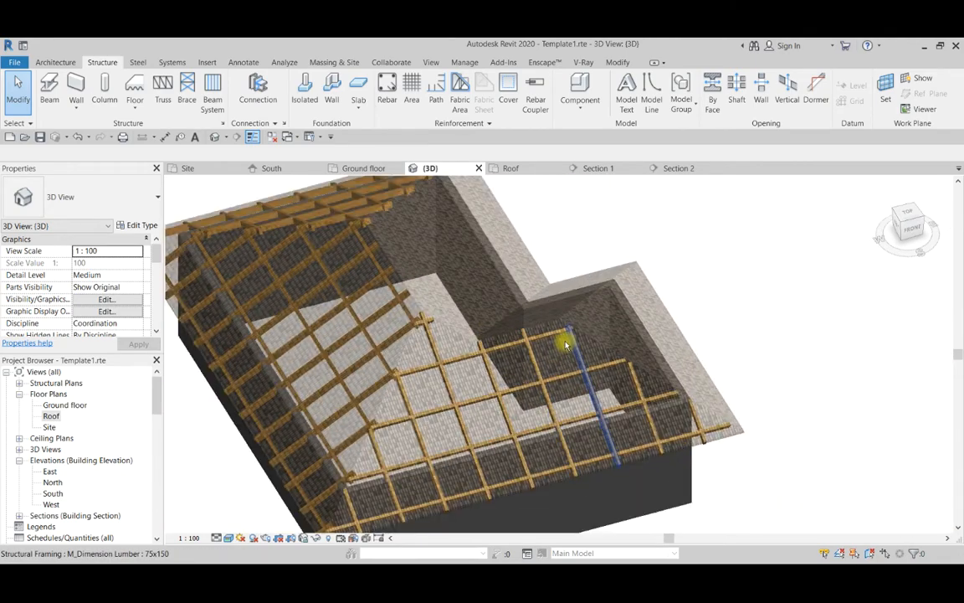
scroll(560, 338, "down", 2)
middle_click_drag(567, 342, 392, 335, "shift")
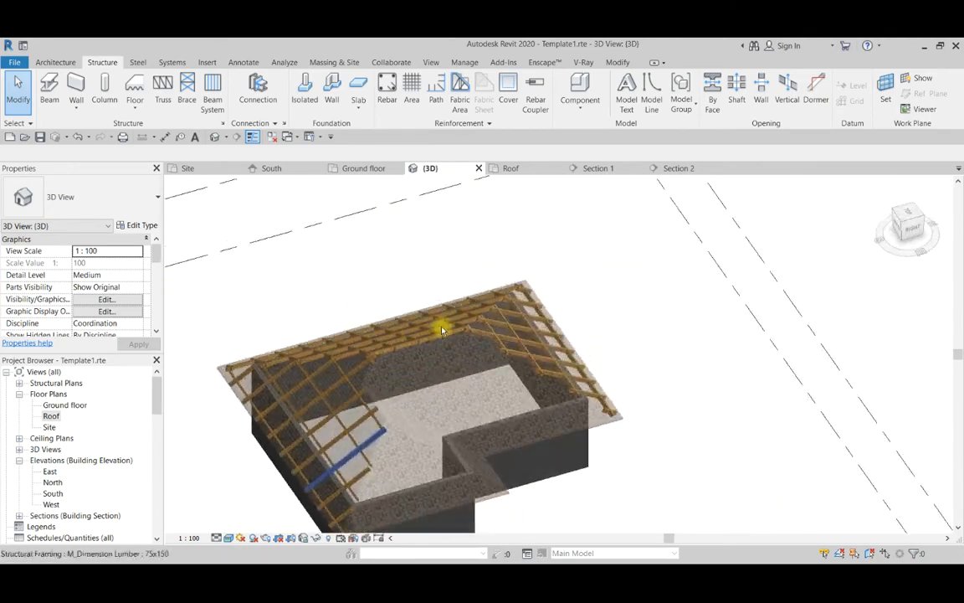
scroll(516, 446, "down", 3)
scroll(344, 404, "up", 3)
left_click(345, 405)
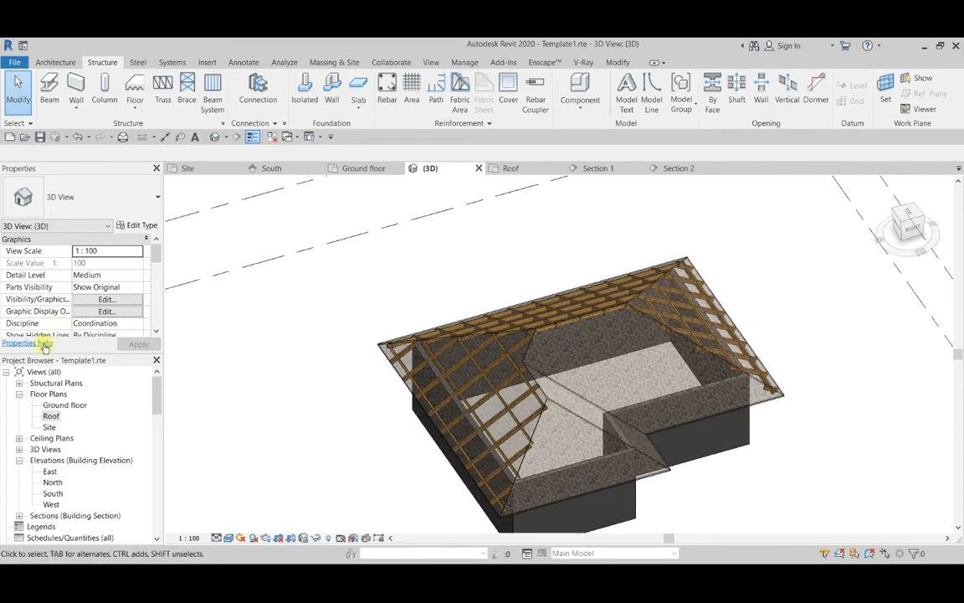
In the Roof floor plan, override the Roofs category's surface transparency to 40 in the Visibility/Graphic Overrides.
double_click(49, 416)
scroll(389, 445, "down", 5)
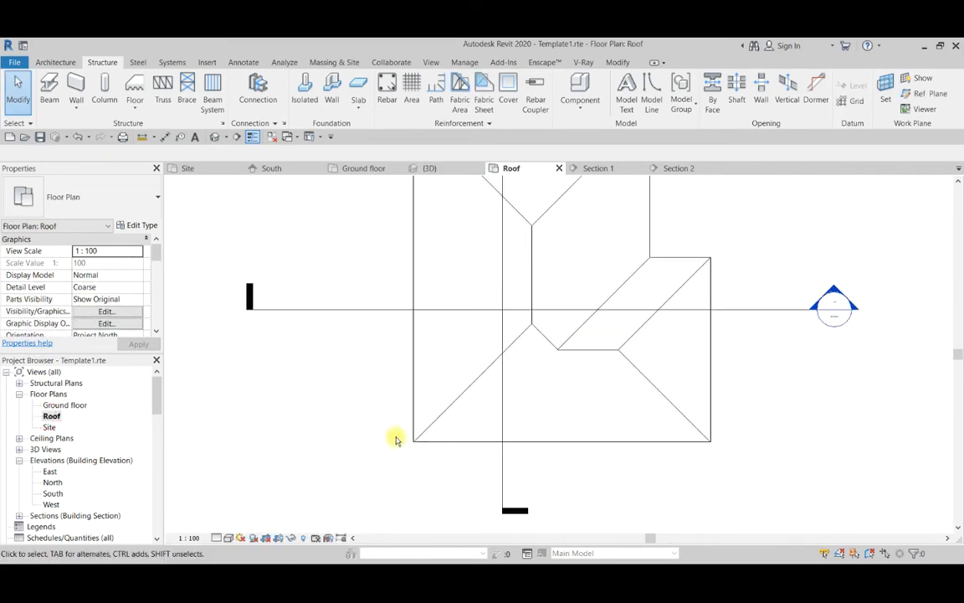
scroll(351, 379, "up", 2)
left_click(441, 370)
left_click(378, 335)
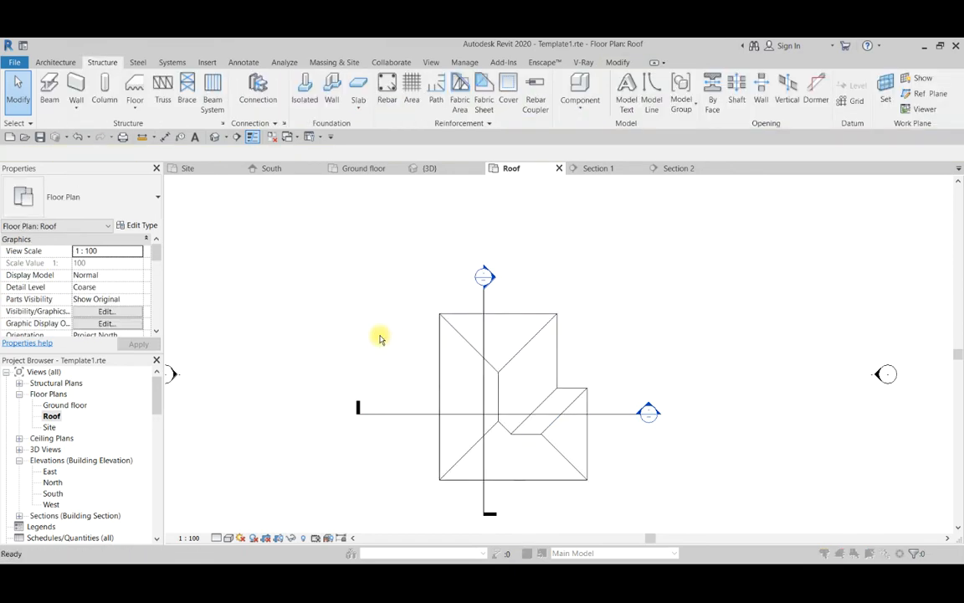
key("v")
key("g")
left_click_drag(688, 258, 689, 350)
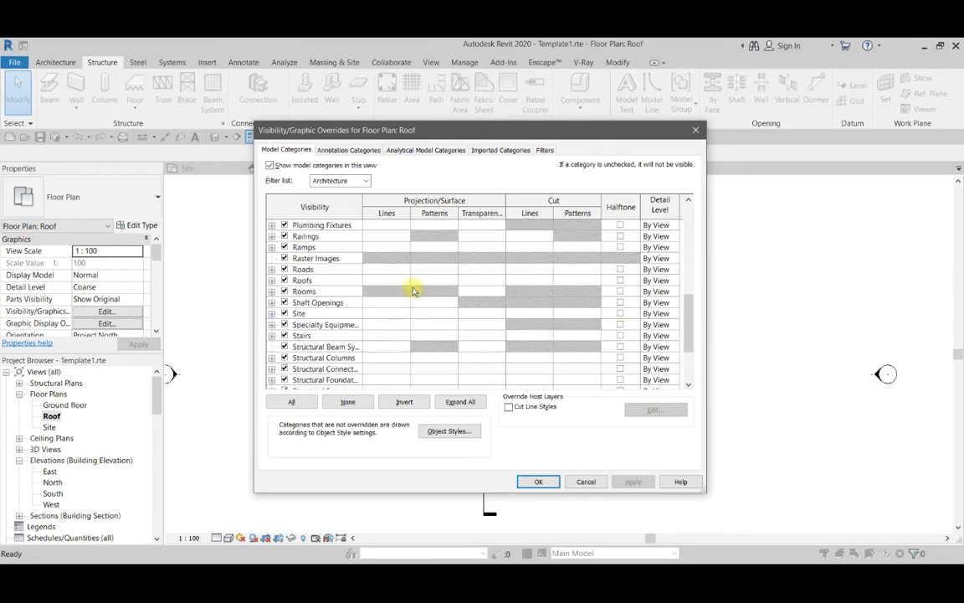
left_click(481, 281)
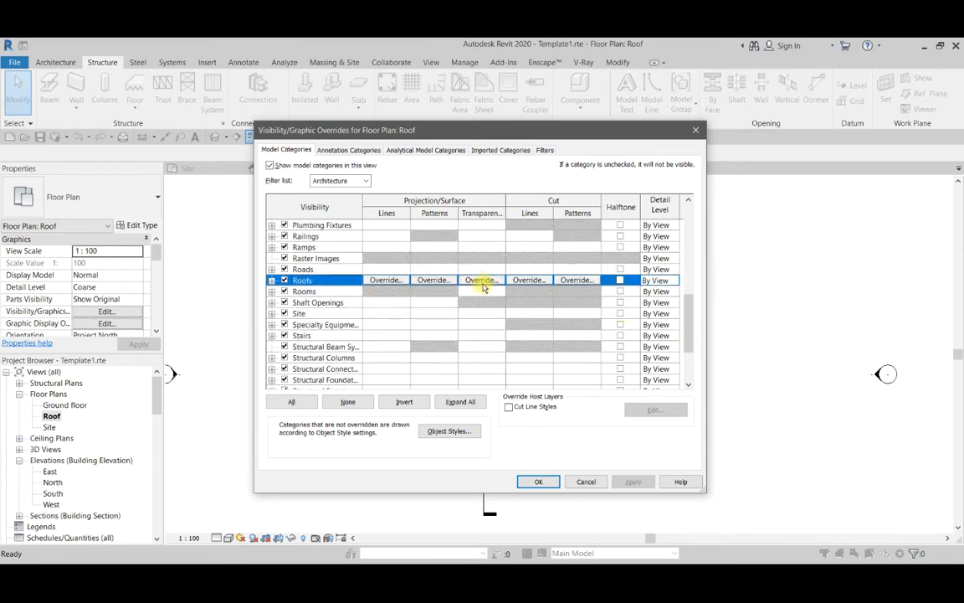
left_click(480, 280)
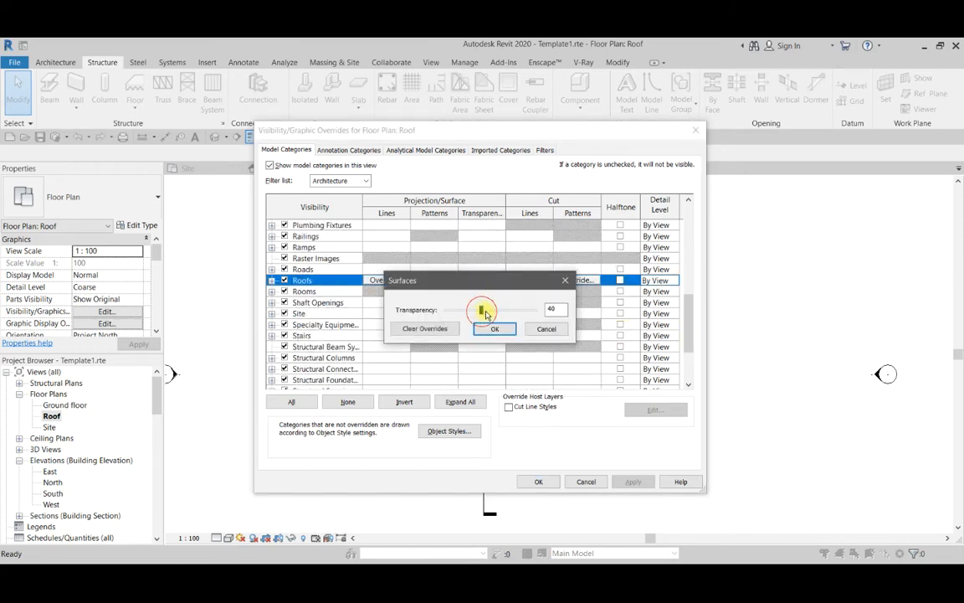
left_click(496, 329)
left_click(633, 481)
left_click_drag(497, 136, 201, 145)
left_click(243, 490)
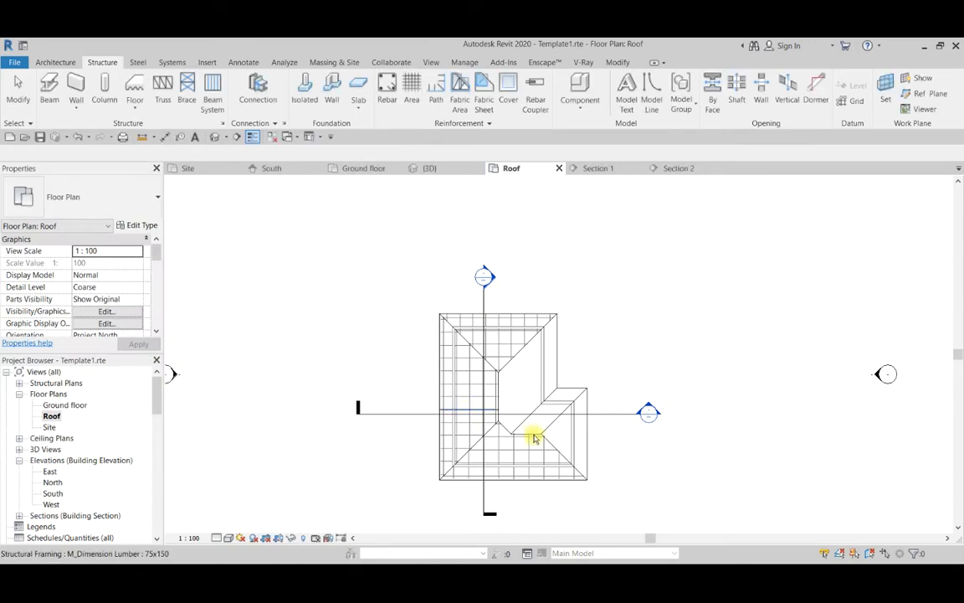
Set the Roof plan's visual style to Realistic and its detail level to Fine.
scroll(535, 437, "up", 2)
scroll(528, 308, "down", 1)
left_click(227, 539)
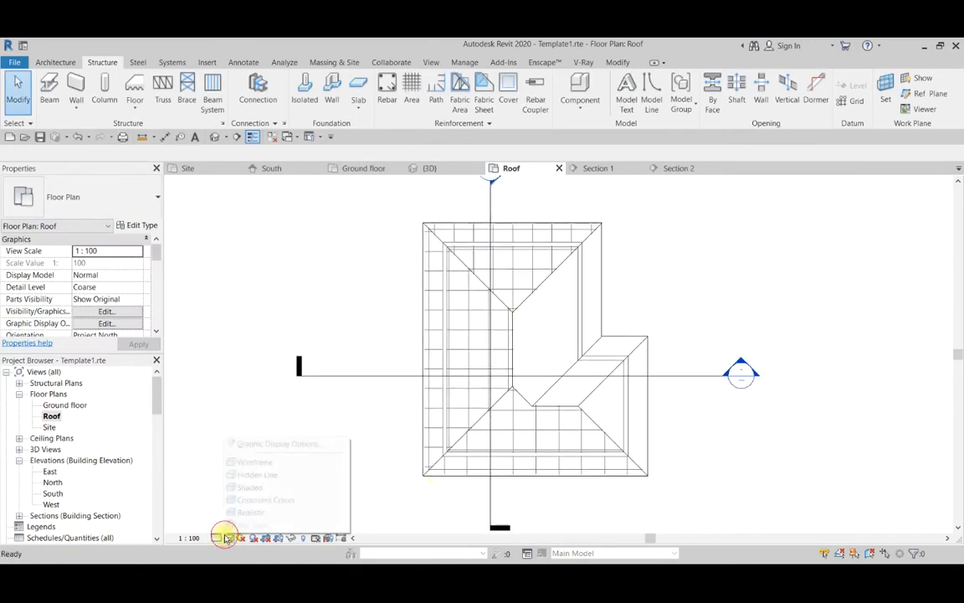
left_click(243, 510)
scroll(491, 263, "up", 3)
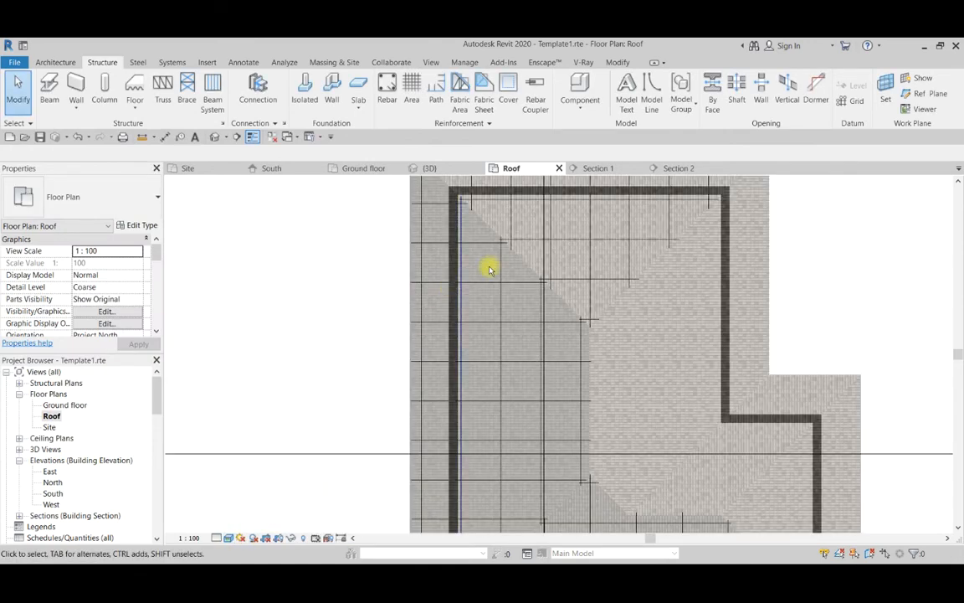
scroll(490, 279, "down", 1)
left_click(216, 539)
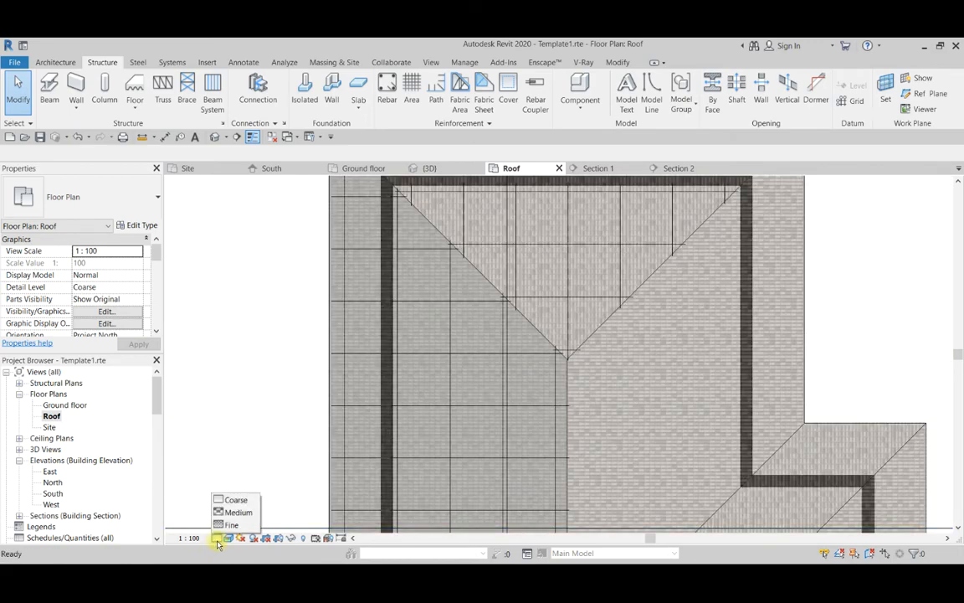
left_click(227, 525)
scroll(493, 302, "down", 4)
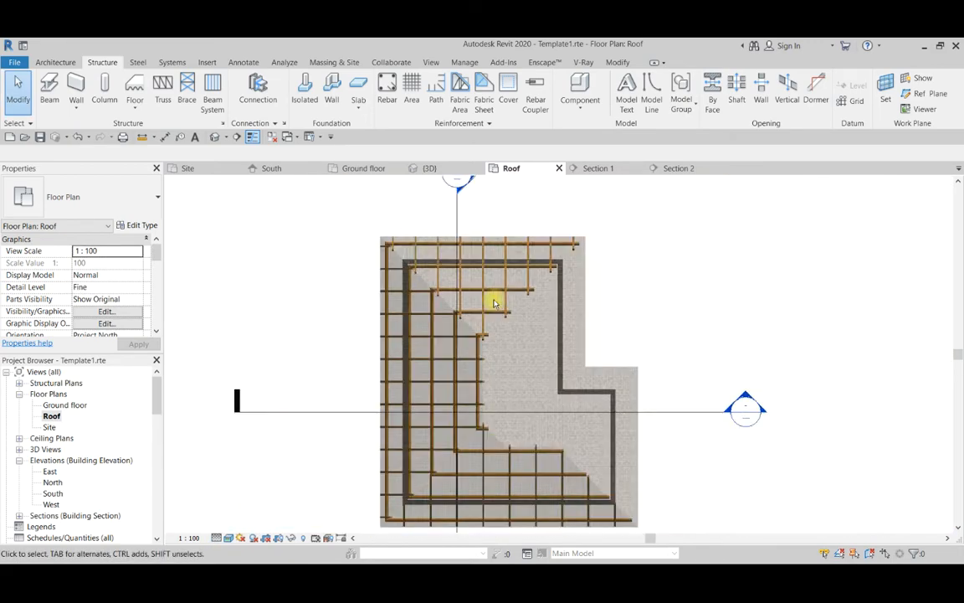
Inspect the beam grids, hips and remaining slopes without beams across the Roof plan.
scroll(519, 368, "up", 4)
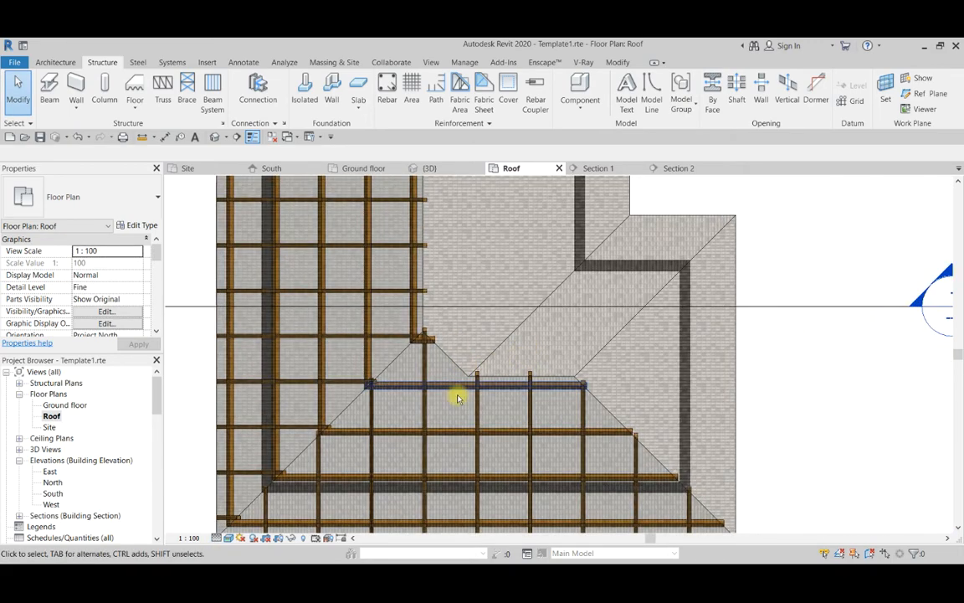
scroll(468, 402, "down", 3)
scroll(519, 351, "up", 2)
scroll(502, 331, "down", 2)
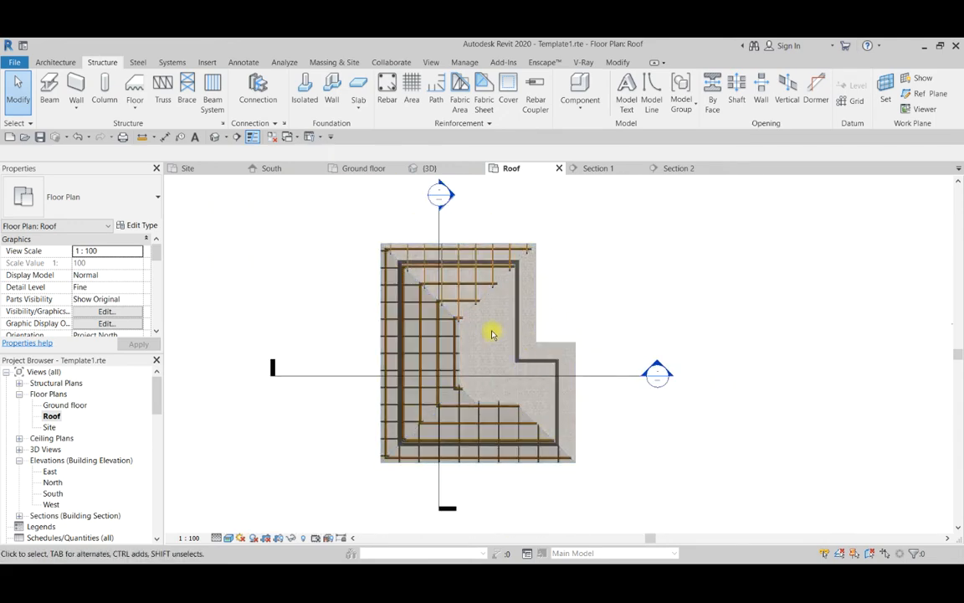
scroll(491, 334, "up", 1)
scroll(556, 355, "down", 2)
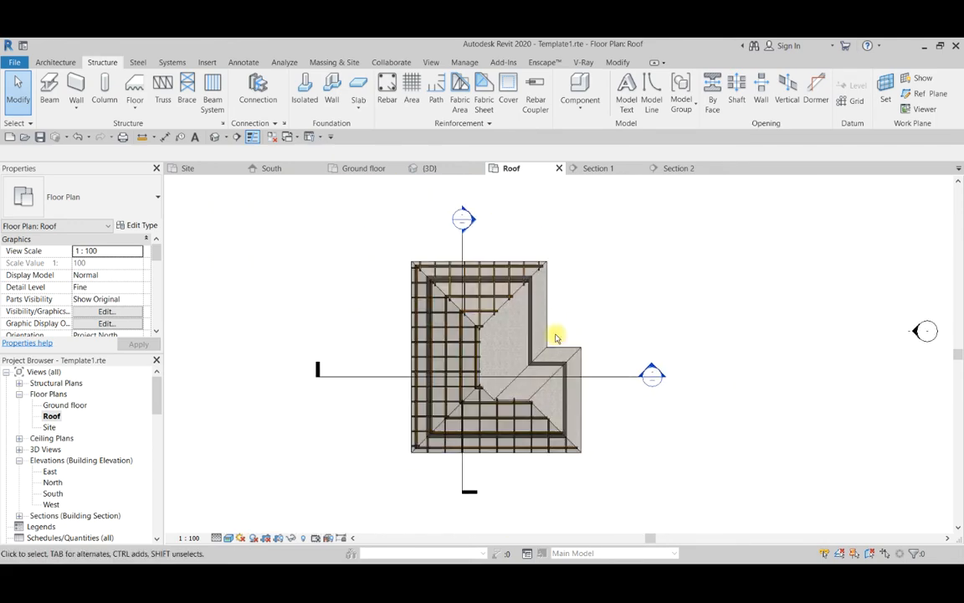
scroll(561, 332, "up", 3)
scroll(534, 258, "down", 2)
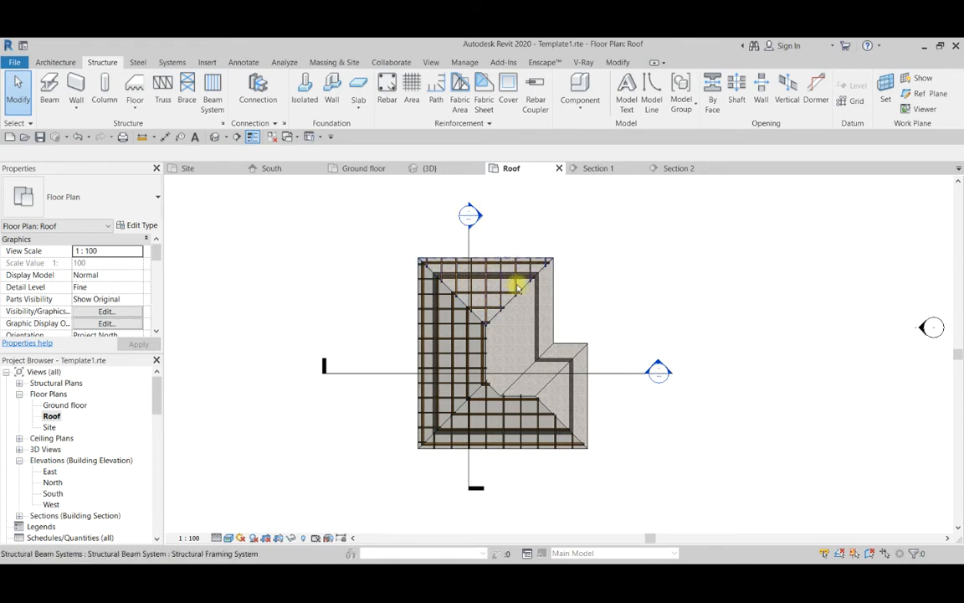
scroll(469, 344, "up", 3)
scroll(520, 374, "down", 1)
scroll(499, 275, "down", 2)
scroll(409, 284, "up", 1)
scroll(508, 370, "up", 2)
scroll(548, 397, "down", 3)
scroll(534, 347, "up", 2)
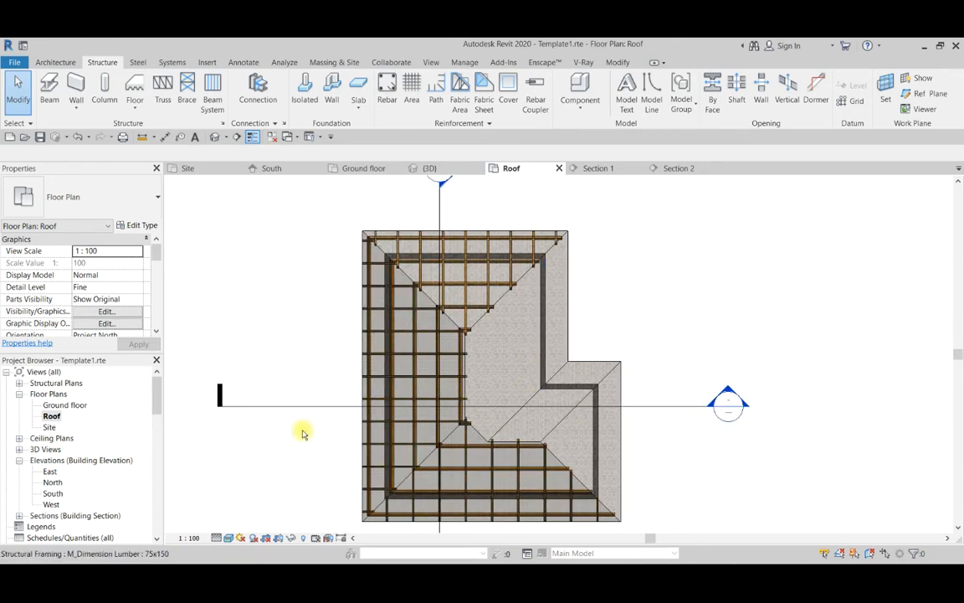
scroll(517, 328, "down", 1)
scroll(554, 325, "up", 1)
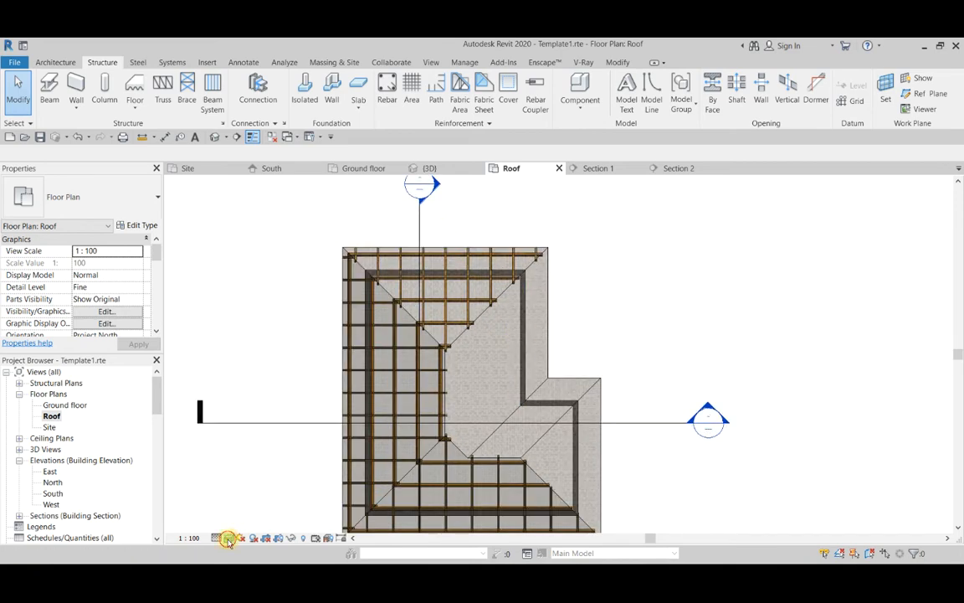
Try the Shaded visual style in the Roof plan and switch the view to Hidden Line.
left_click(228, 540)
left_click(246, 488)
left_click(228, 539)
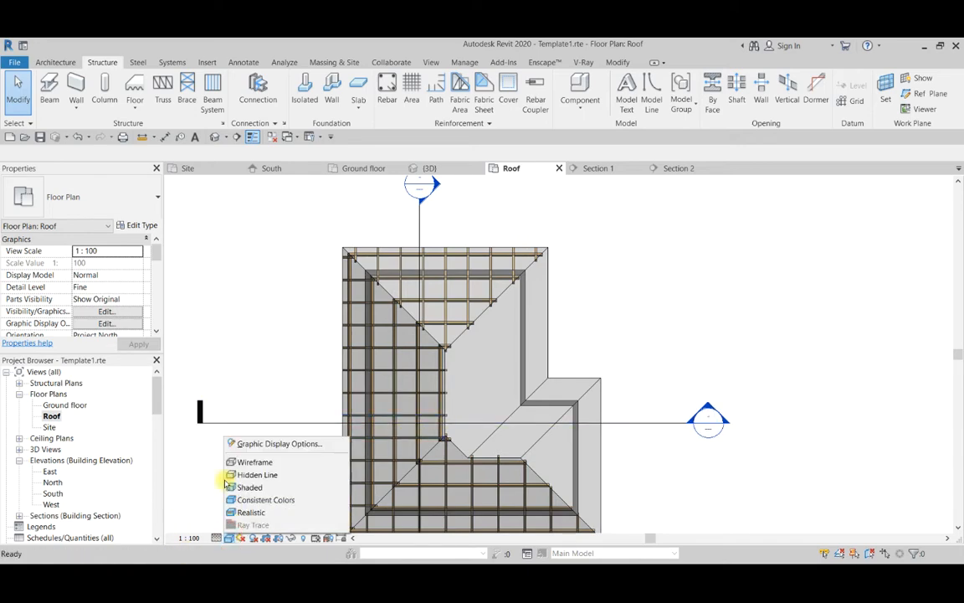
left_click(251, 475)
scroll(527, 308, "down", 3)
scroll(521, 309, "up", 4)
scroll(518, 312, "up", 3)
scroll(519, 319, "down", 4)
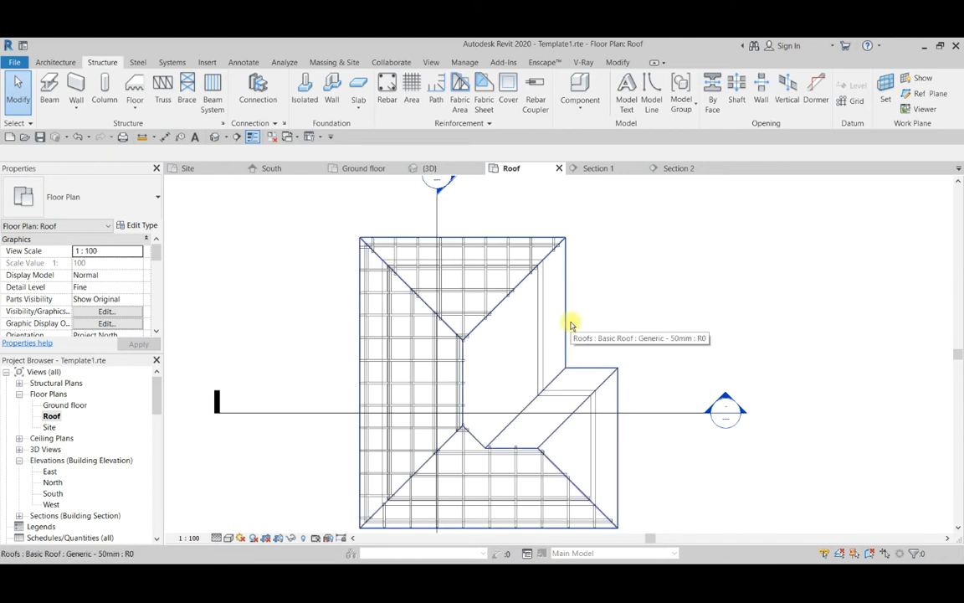
Start a new structural beam system in the Roof plan and set its work plane to Reference Plane : Roof mem 3.
scroll(560, 325, "down", 2)
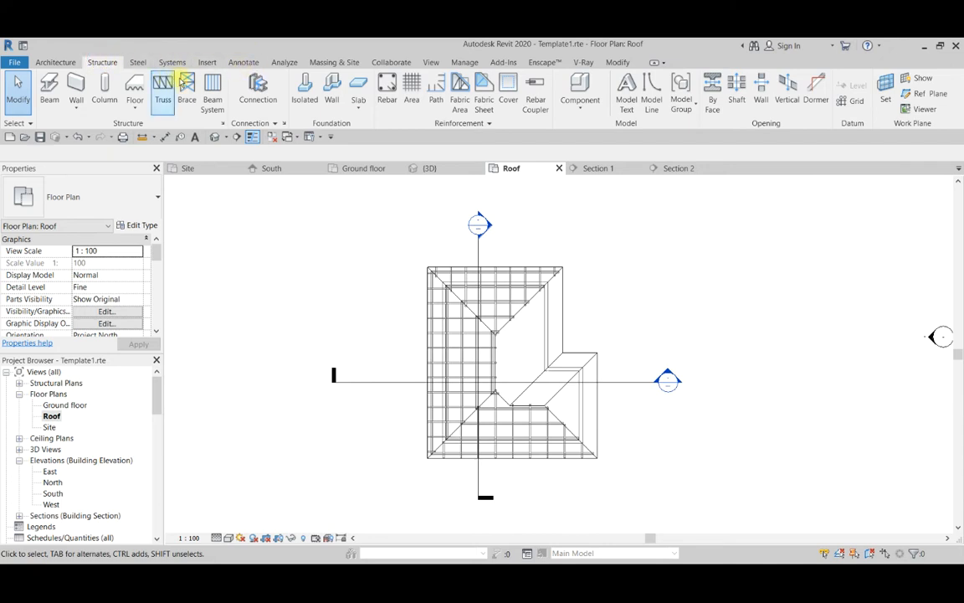
left_click(207, 85)
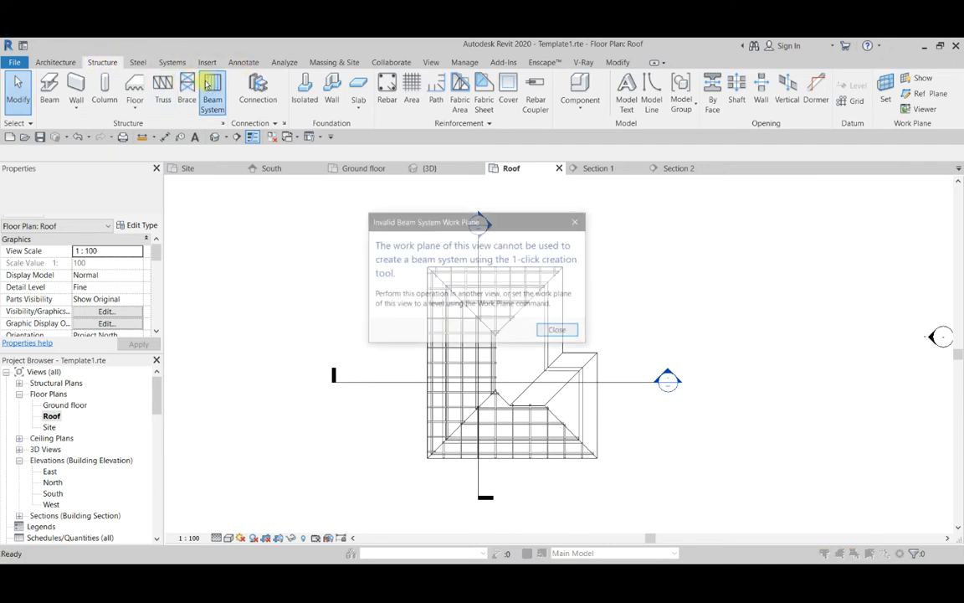
left_click(558, 332)
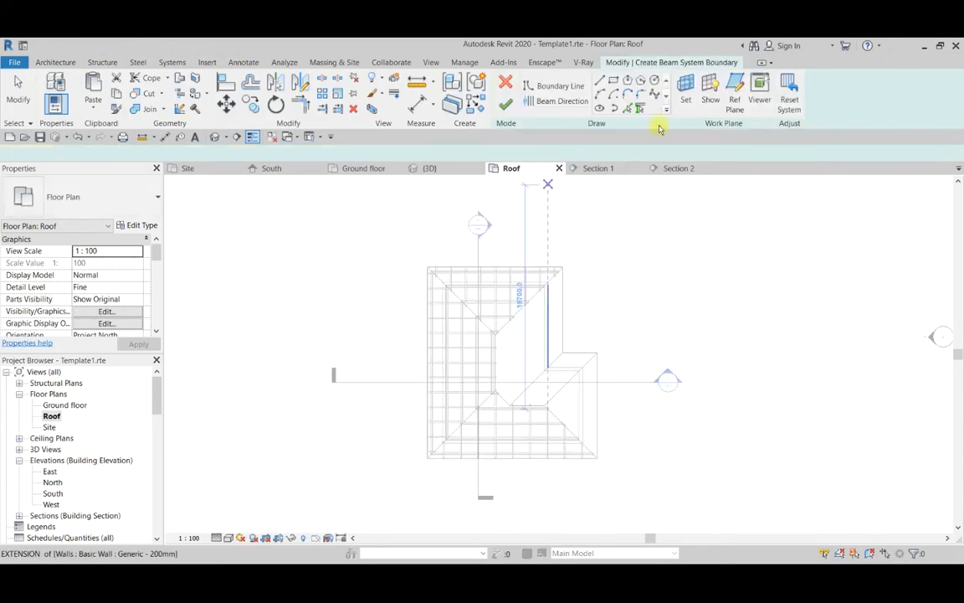
left_click(692, 106)
left_click(686, 99)
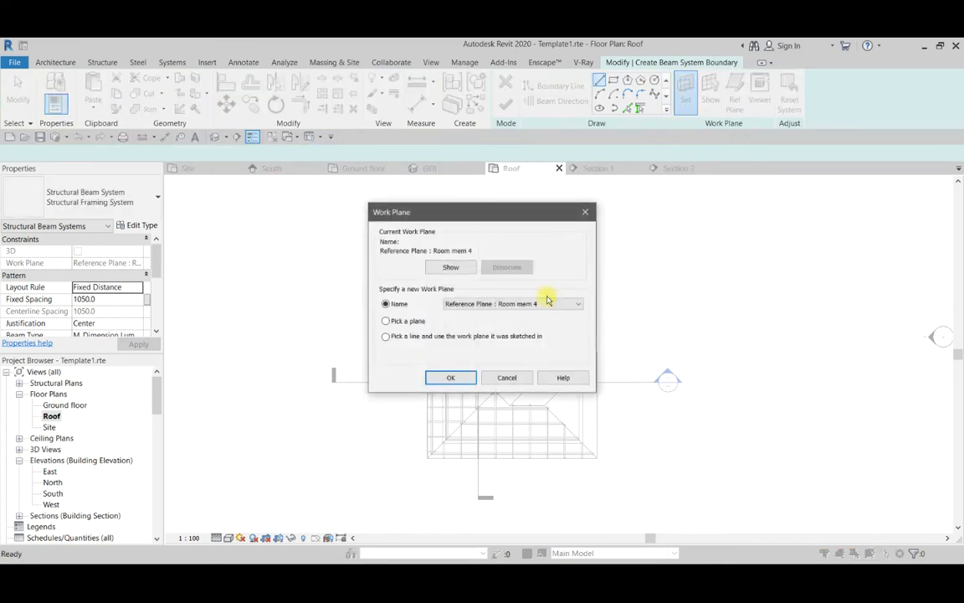
left_click(473, 307)
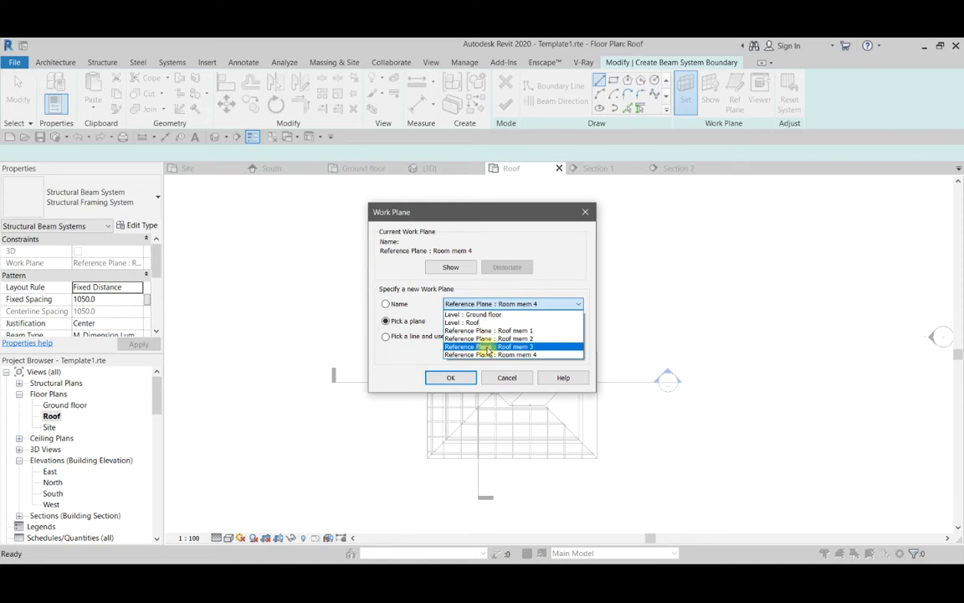
left_click(484, 346)
left_click(470, 379)
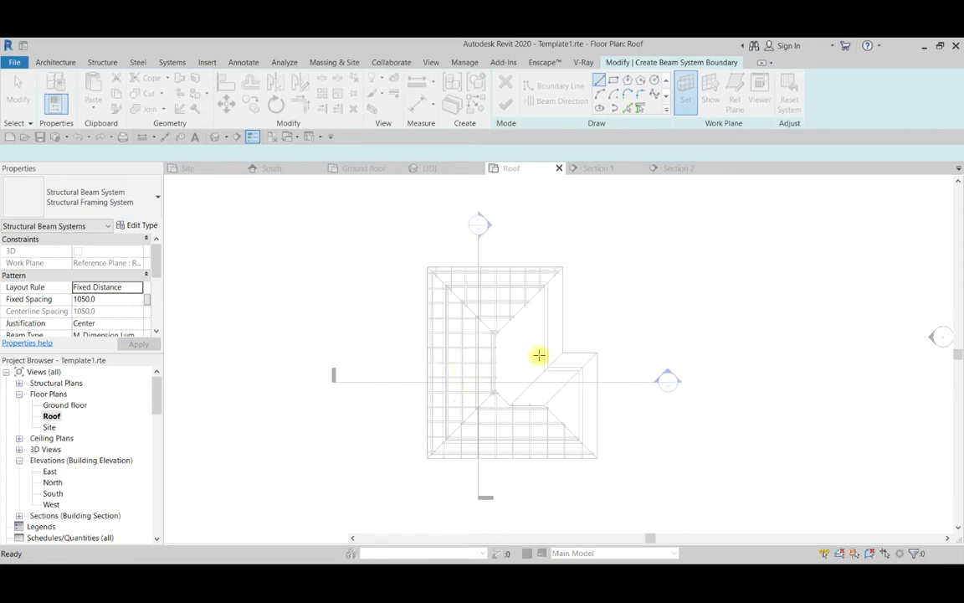
Create the beam system from the picked chain of roof edges around the empty east-facing slope beside the ridge.
scroll(579, 293, "up", 3)
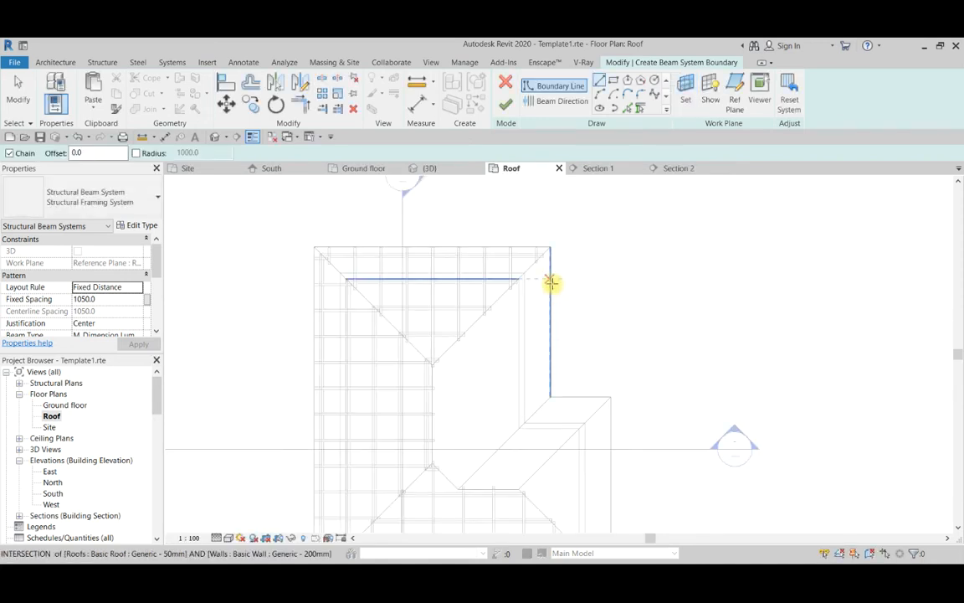
left_click(551, 282)
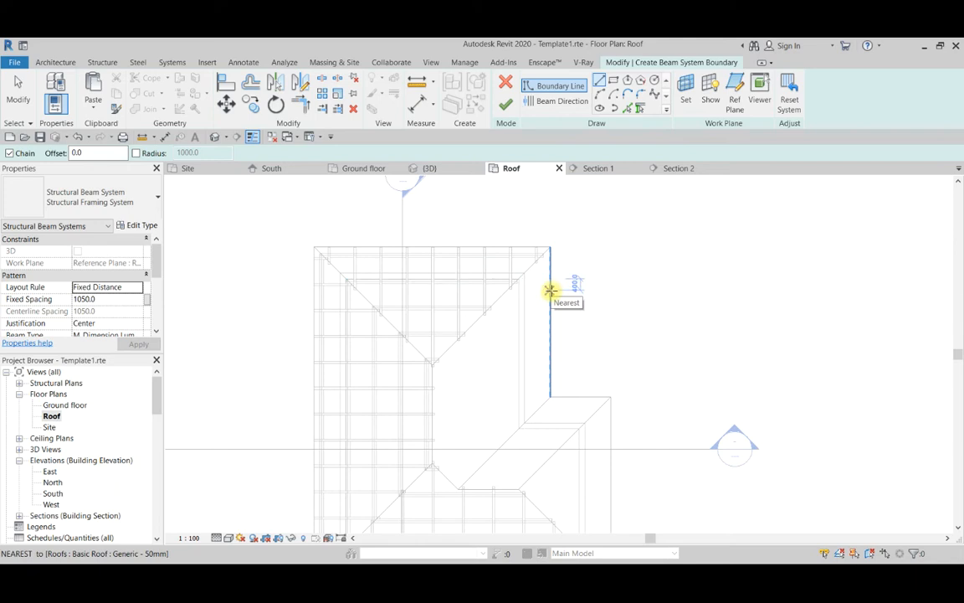
key("Escape")
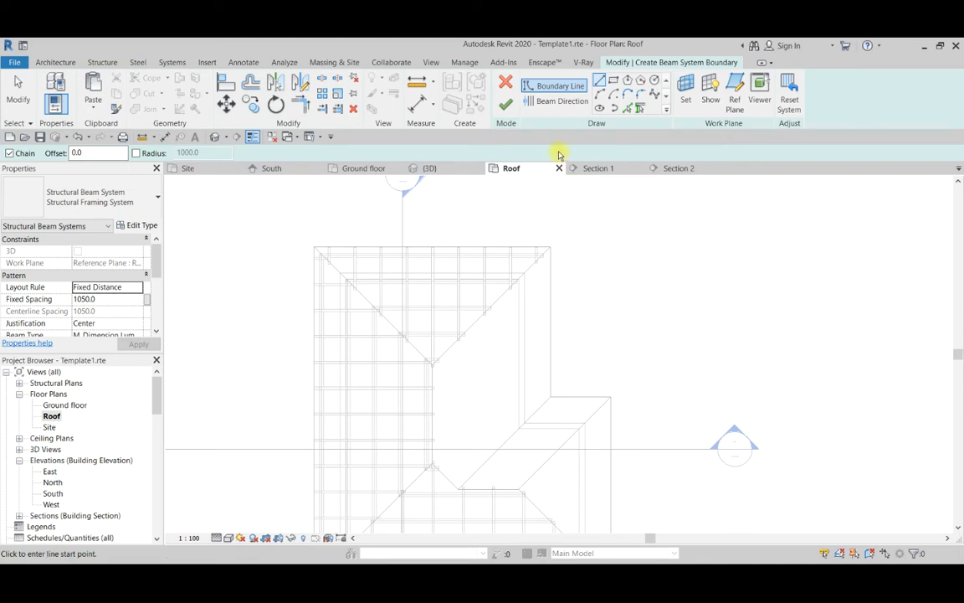
left_click(626, 110)
key("Tab")
left_click(550, 323)
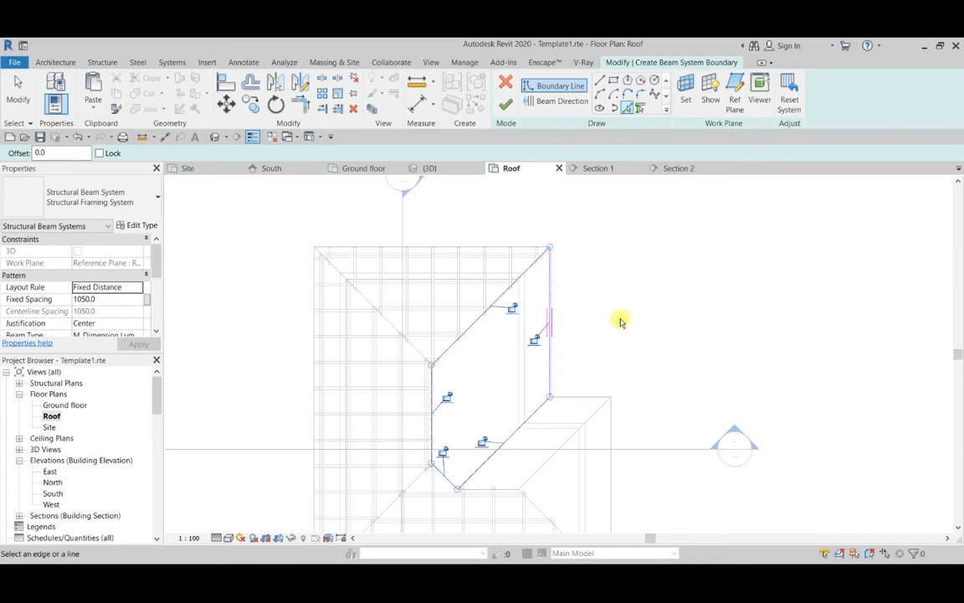
scroll(599, 304, "down", 2)
left_click(508, 103)
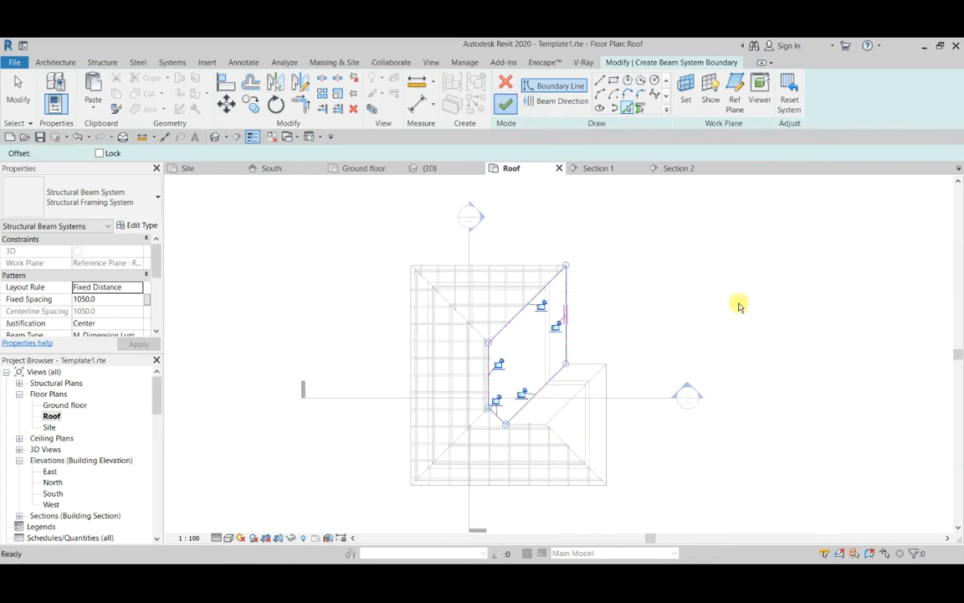
Hide the whole Structural Framing Tags category in the Roof plan.
scroll(519, 354, "up", 2)
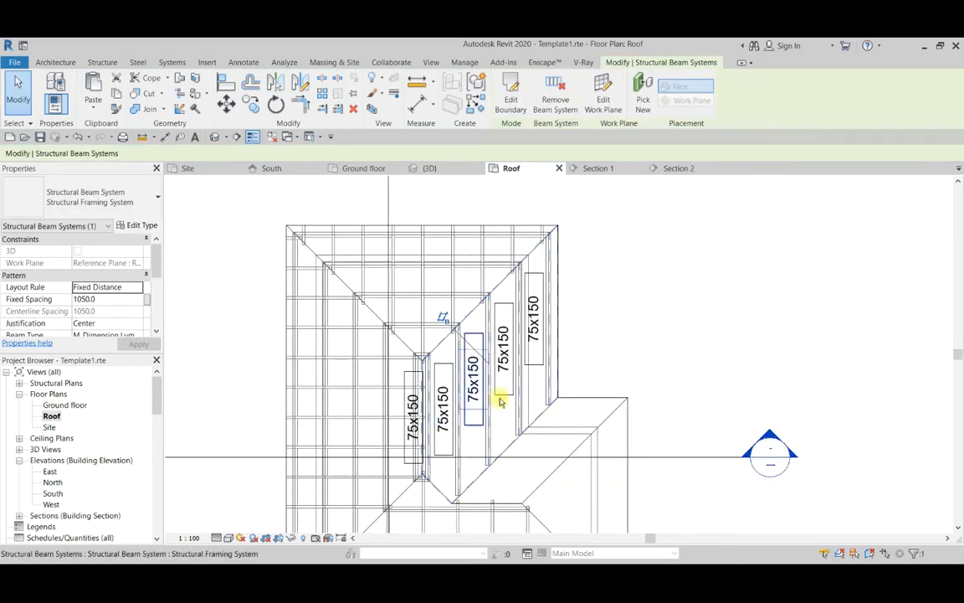
scroll(523, 308, "down", 2)
scroll(523, 349, "up", 4)
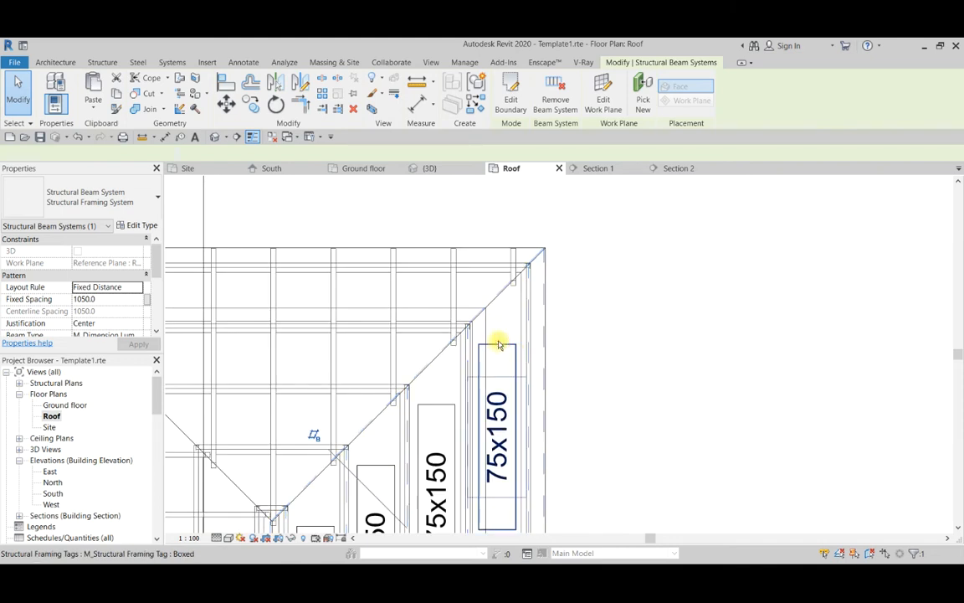
left_click(498, 343)
right_click(497, 344)
mouse_move(587, 226)
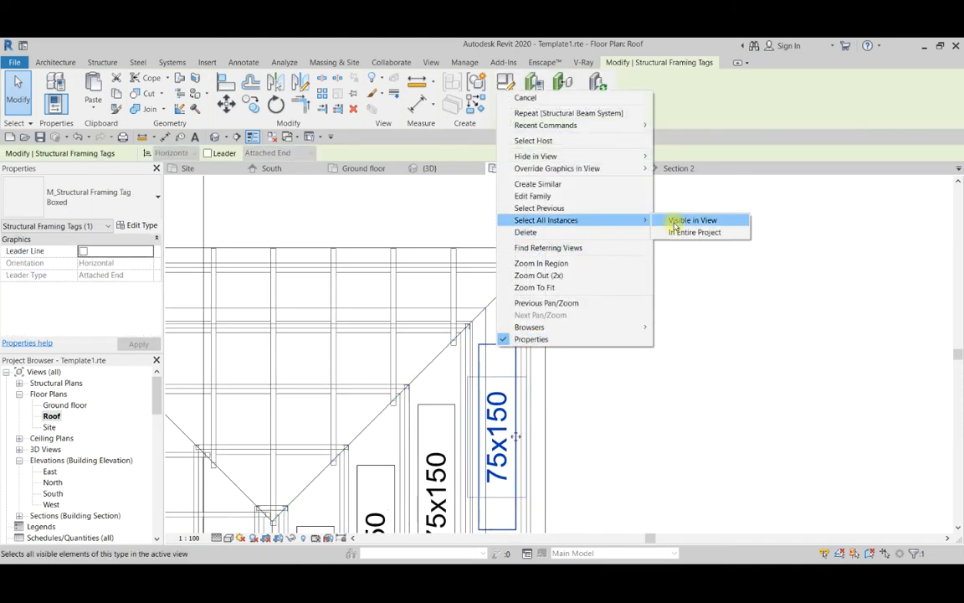
mouse_move(622, 156)
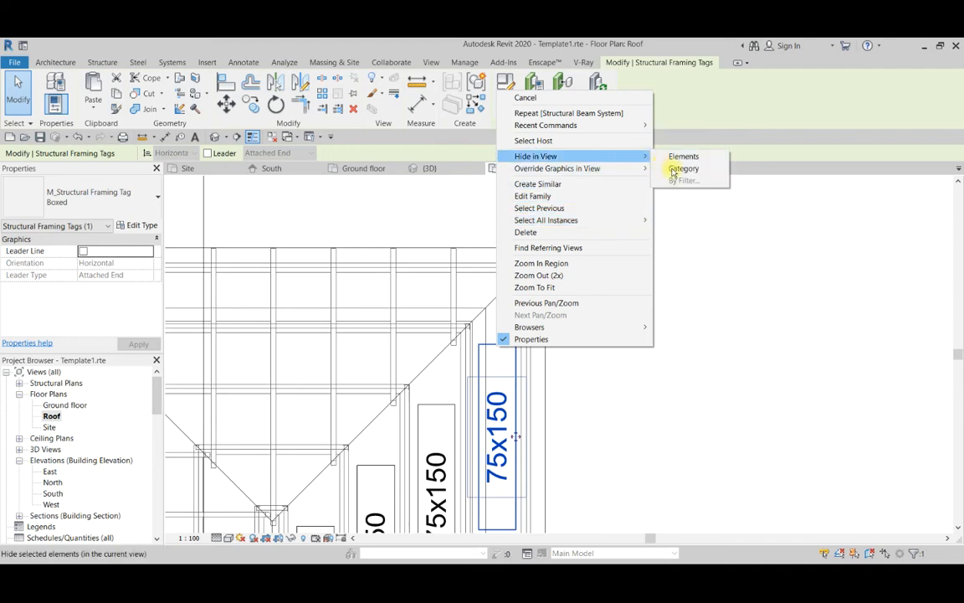
left_click(683, 168)
scroll(656, 281, "down", 2)
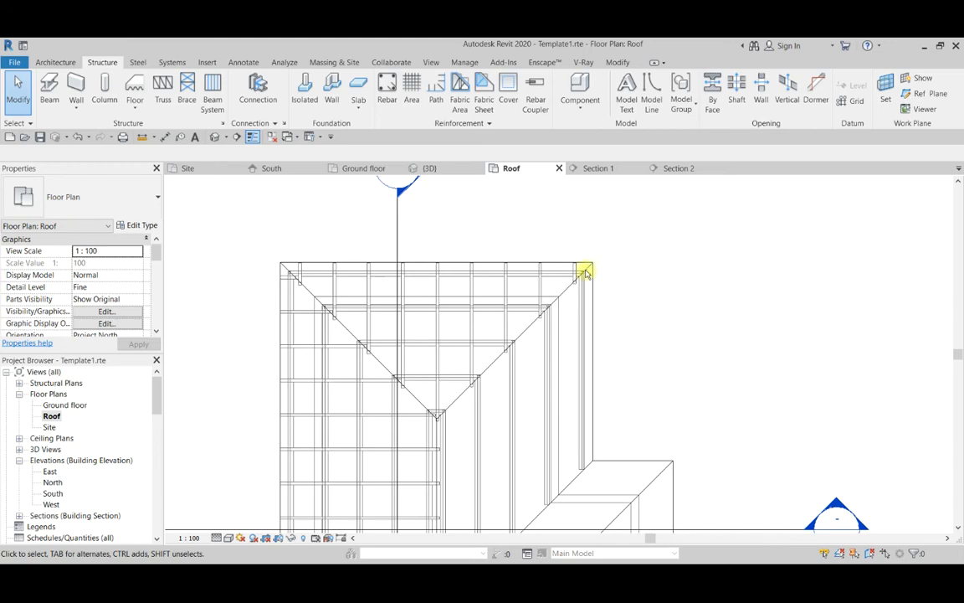
Duplicate the east slope's beam system with Paste Aligned to Same Place and open the copy's boundary for editing.
scroll(609, 276, "down", 3)
scroll(581, 279, "up", 3)
scroll(602, 309, "down", 1)
scroll(603, 310, "up", 1)
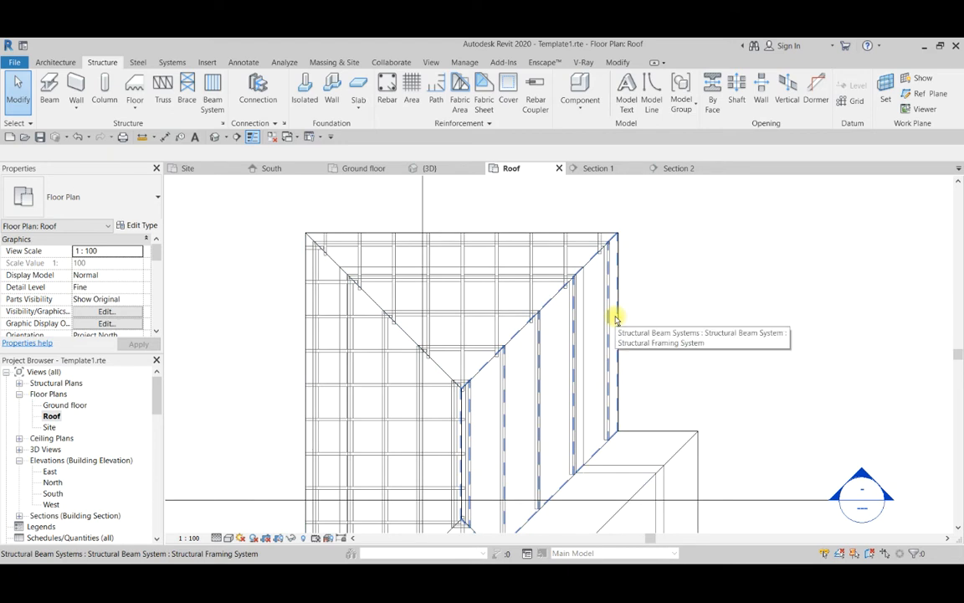
left_click(616, 318)
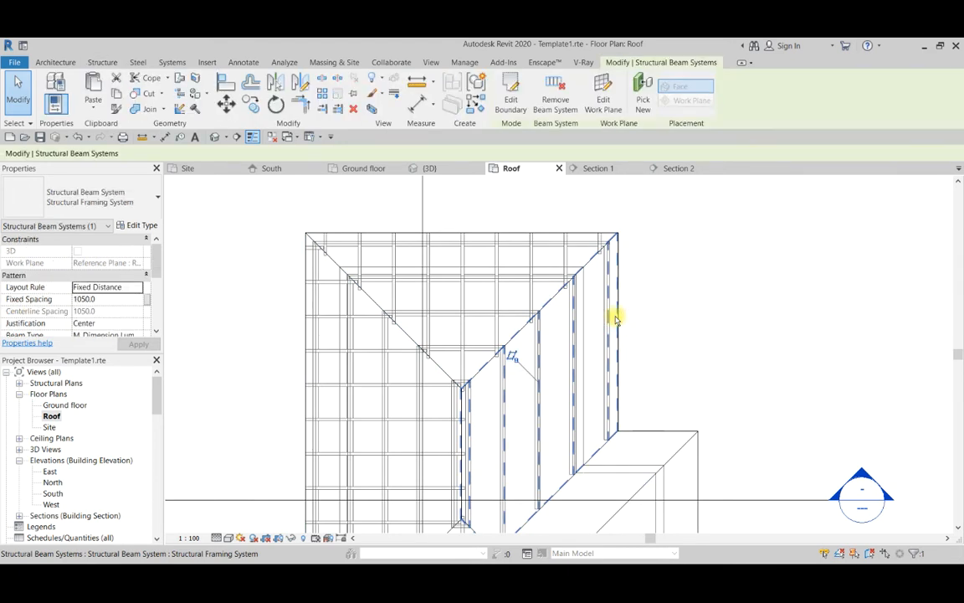
scroll(619, 317, "down", 2)
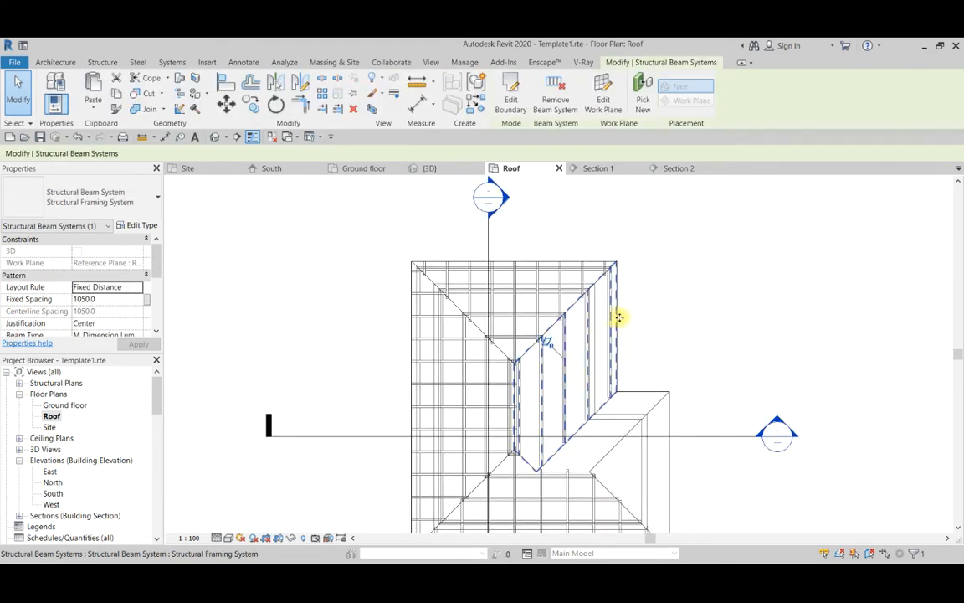
left_click(102, 105)
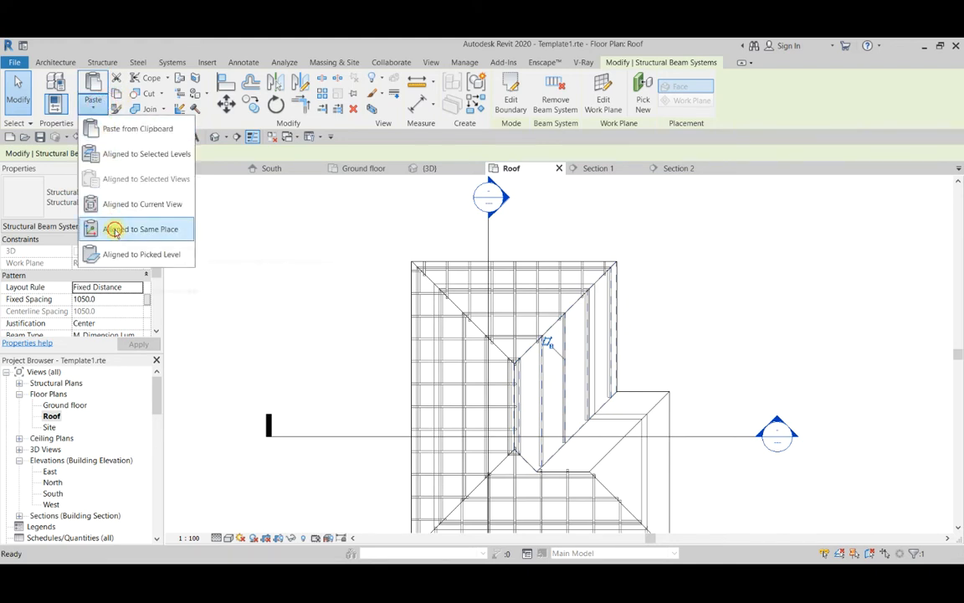
left_click(114, 227)
scroll(635, 266, "up", 2)
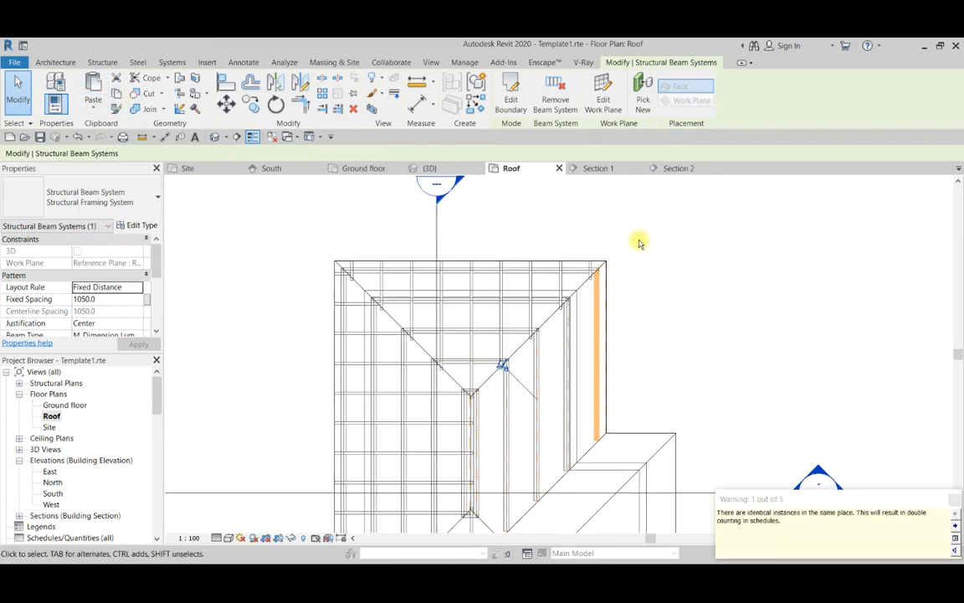
left_click(510, 96)
scroll(616, 269, "up", 3)
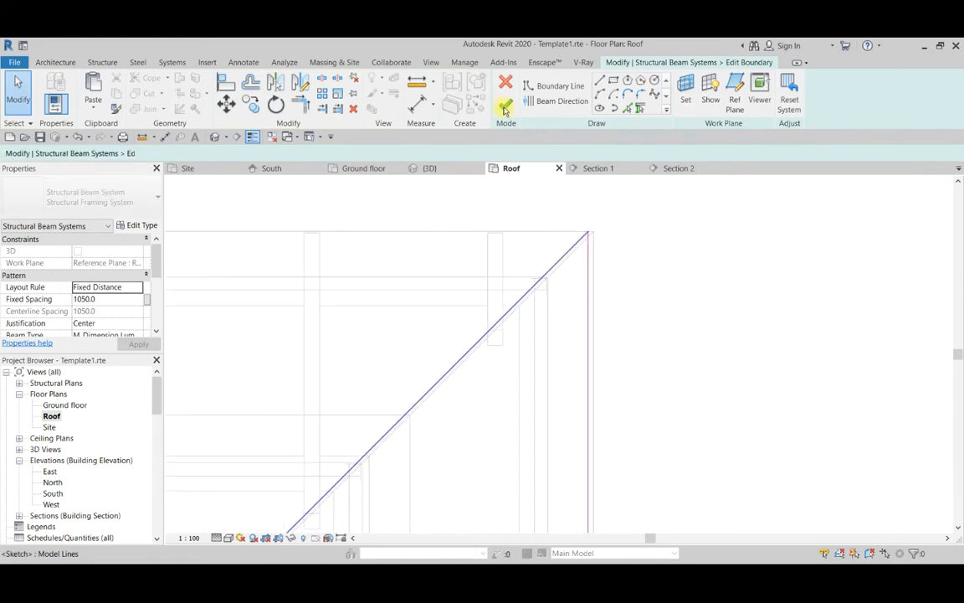
left_click(600, 81)
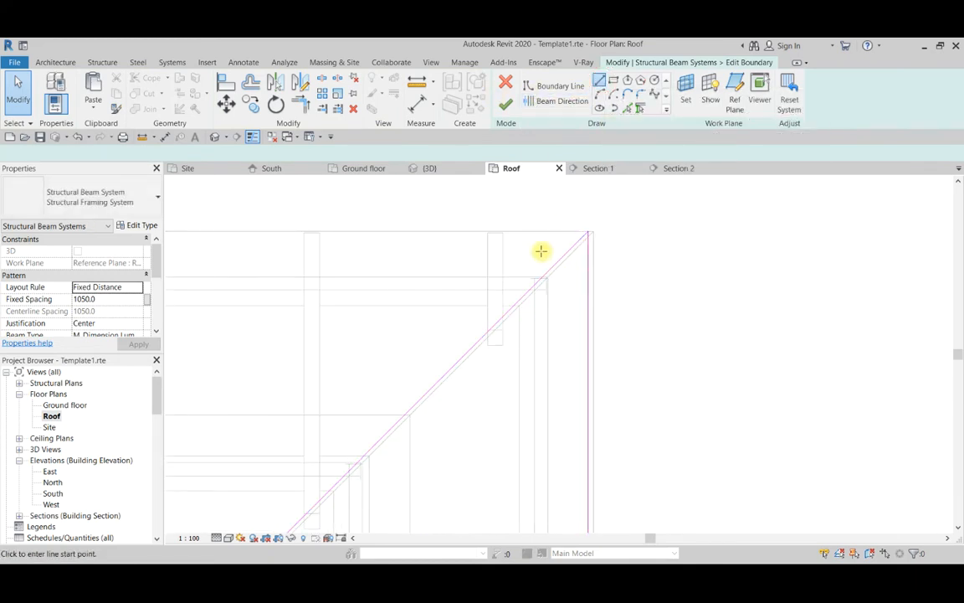
scroll(541, 251, "up", 4)
scroll(544, 318, "down", 2)
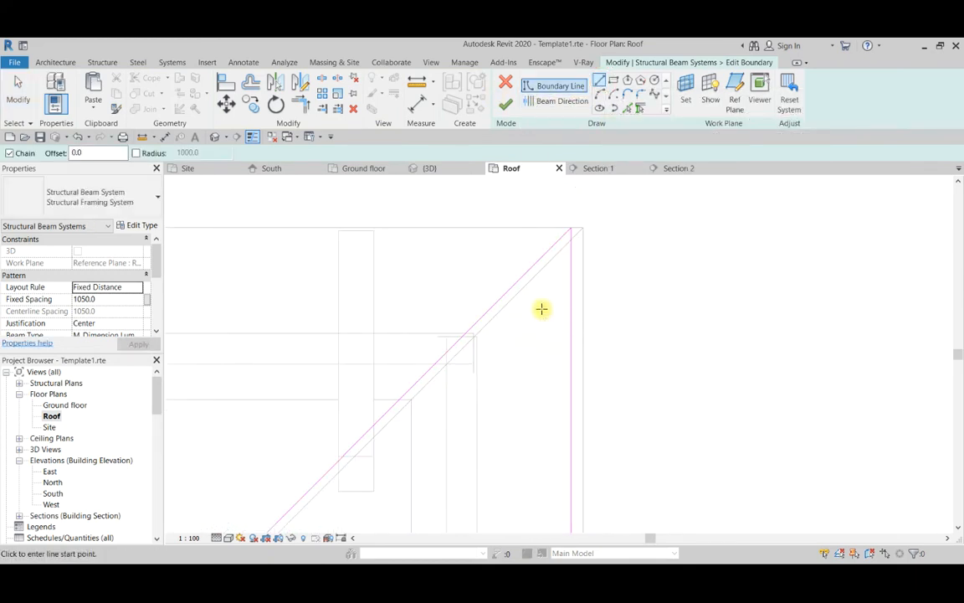
key("Escape")
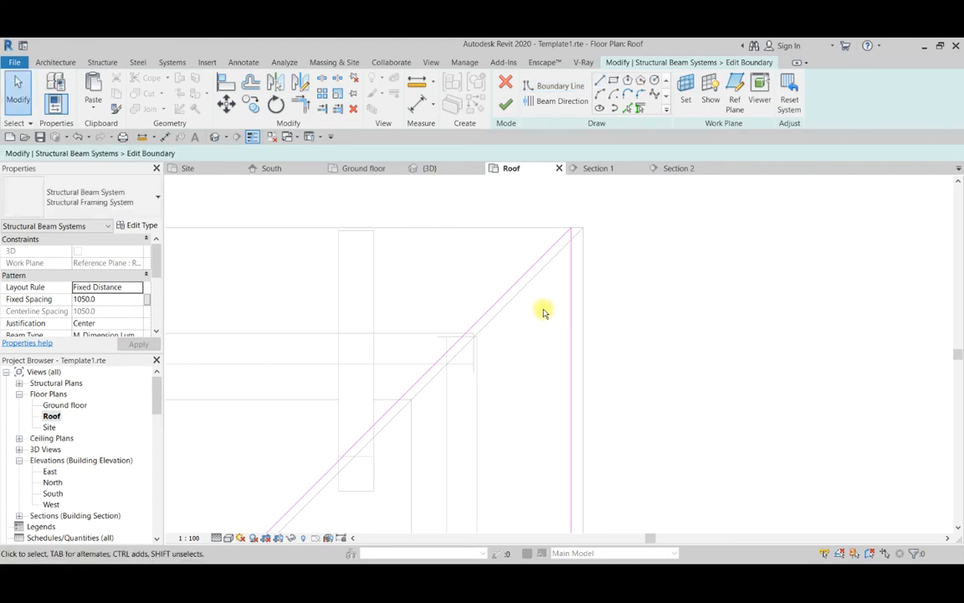
Align the copy's northeast hip and east eave boundary lines with the corresponding roof edges.
key("l")
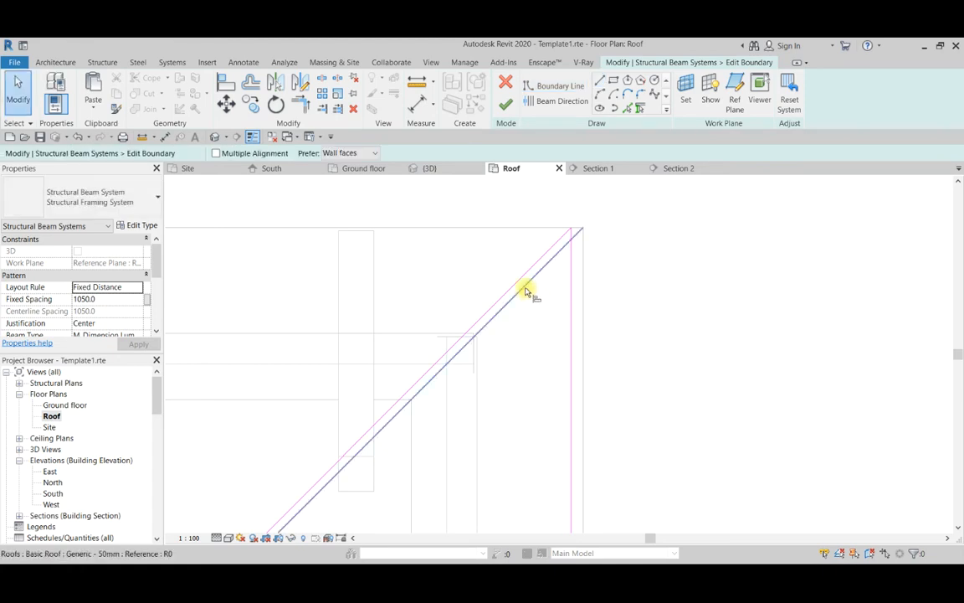
scroll(528, 286, "up", 1)
left_click(514, 286)
left_click(591, 297)
left_click(577, 290)
scroll(613, 222, "down", 4)
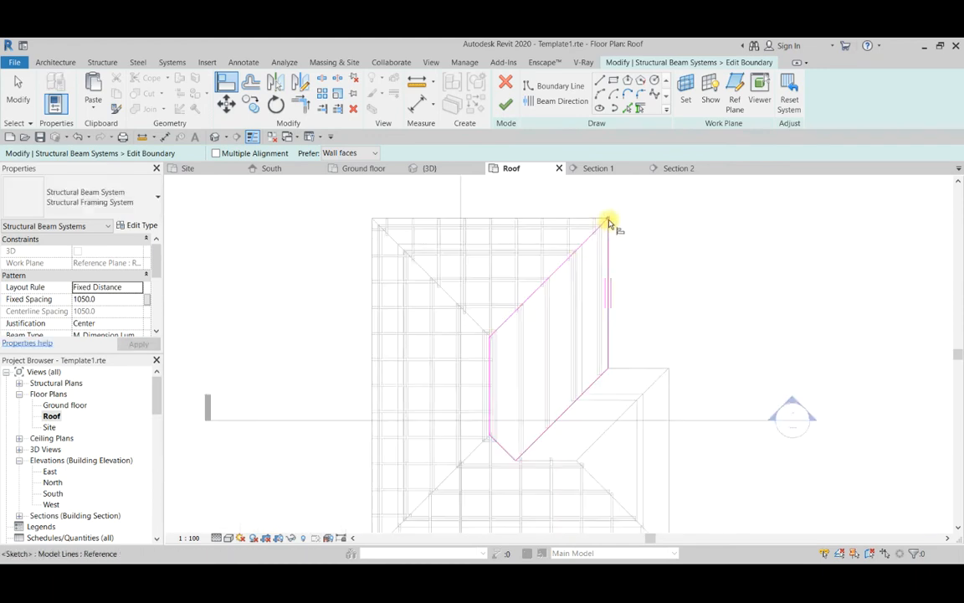
Align the valley boundary line and the short diagonal below the ridge with their roof edges.
scroll(583, 276, "up", 5)
scroll(586, 276, "up", 4)
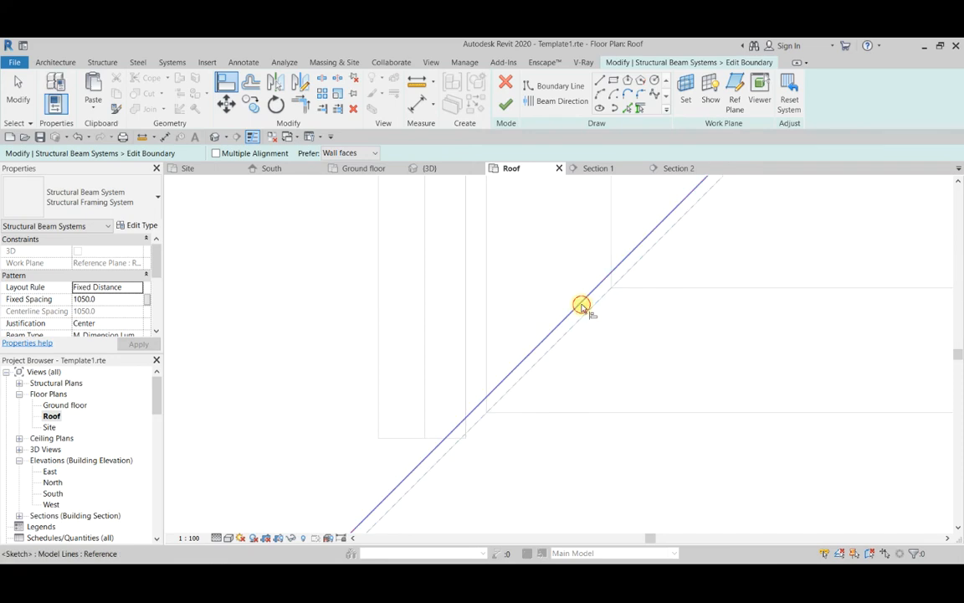
scroll(662, 266, "down", 3)
scroll(535, 370, "up", 6)
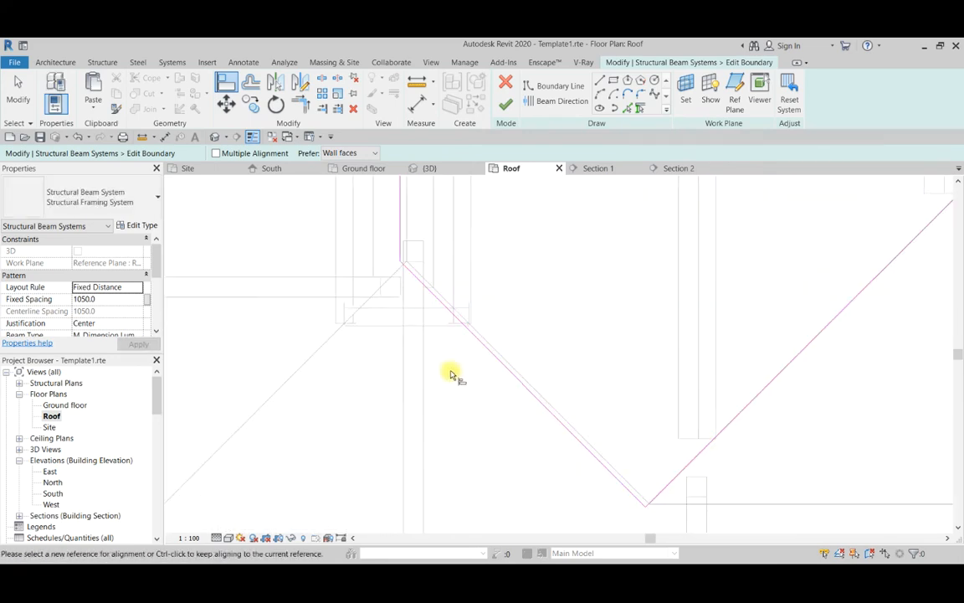
left_click(549, 350)
left_click(530, 354)
Align the boundary line along the ridge with the roof's ridge edge.
scroll(496, 423, "down", 3)
middle_click_drag(455, 352, 478, 450)
scroll(478, 450, "up", 1)
scroll(456, 329, "down", 2)
scroll(453, 328, "up", 2)
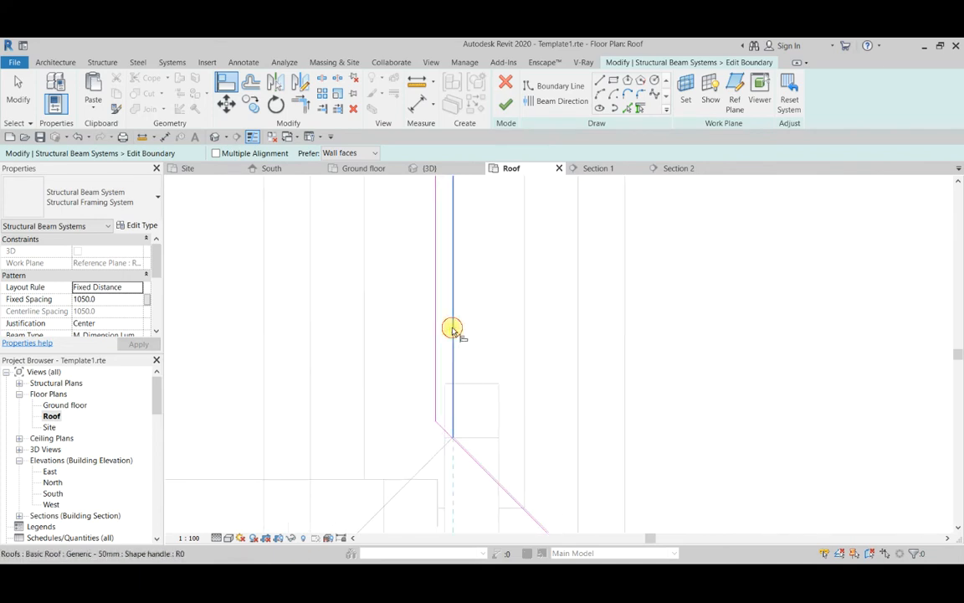
scroll(510, 434, "down", 3)
scroll(510, 316, "up", 3)
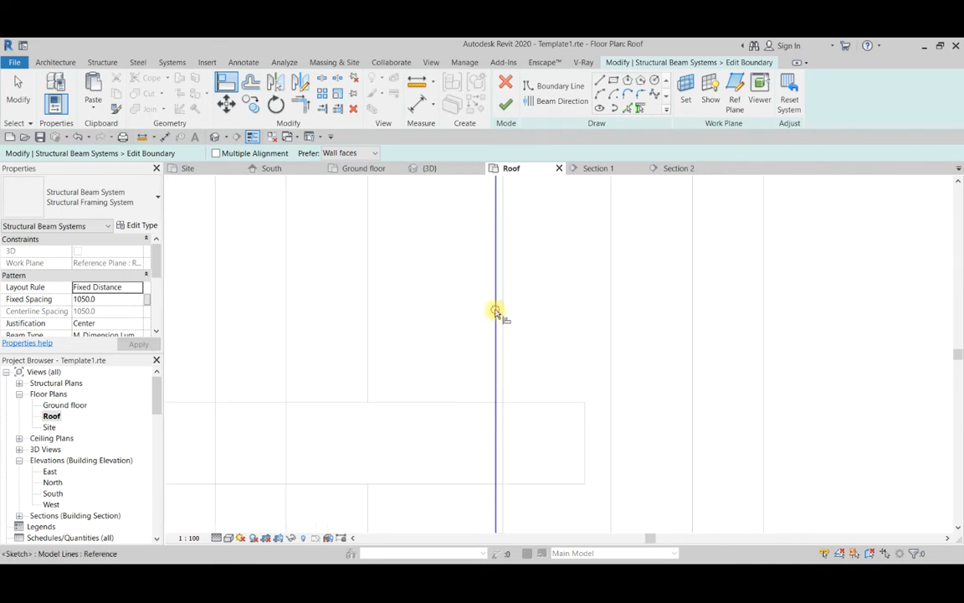
scroll(508, 313, "down", 2)
scroll(495, 370, "down", 5)
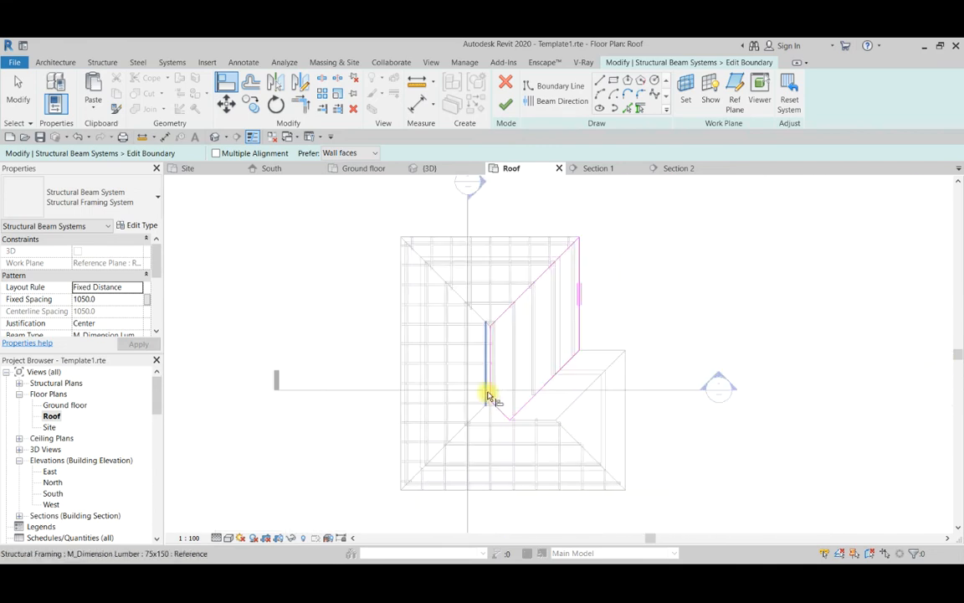
Sketch a horizontal boundary line about 111 mm long across the northeast corner, from the hip boundary line to the east eave boundary line.
scroll(524, 357, "up", 2)
scroll(550, 264, "up", 2)
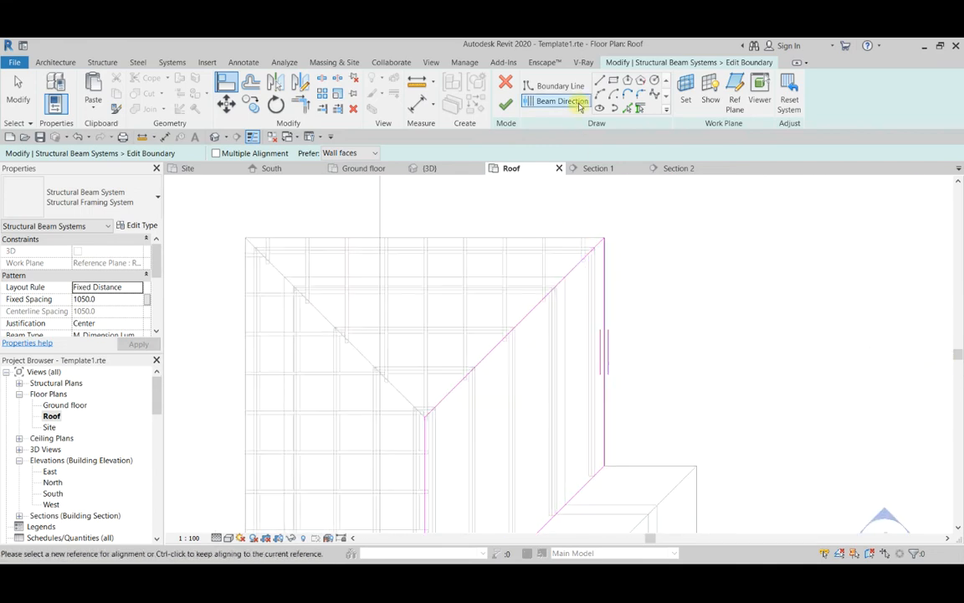
left_click(603, 84)
scroll(588, 301, "up", 3)
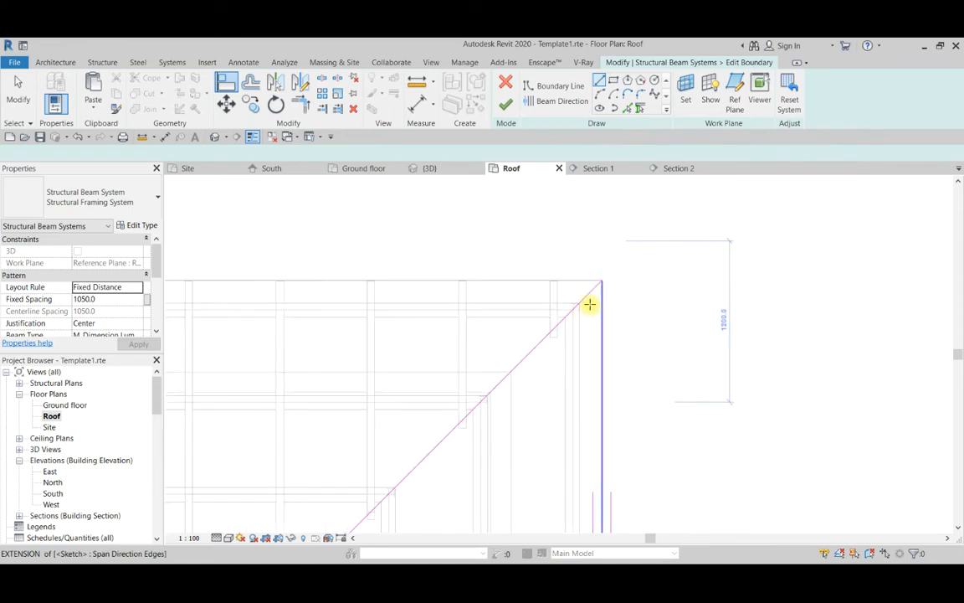
left_click(587, 283)
scroll(622, 283, "up", 1)
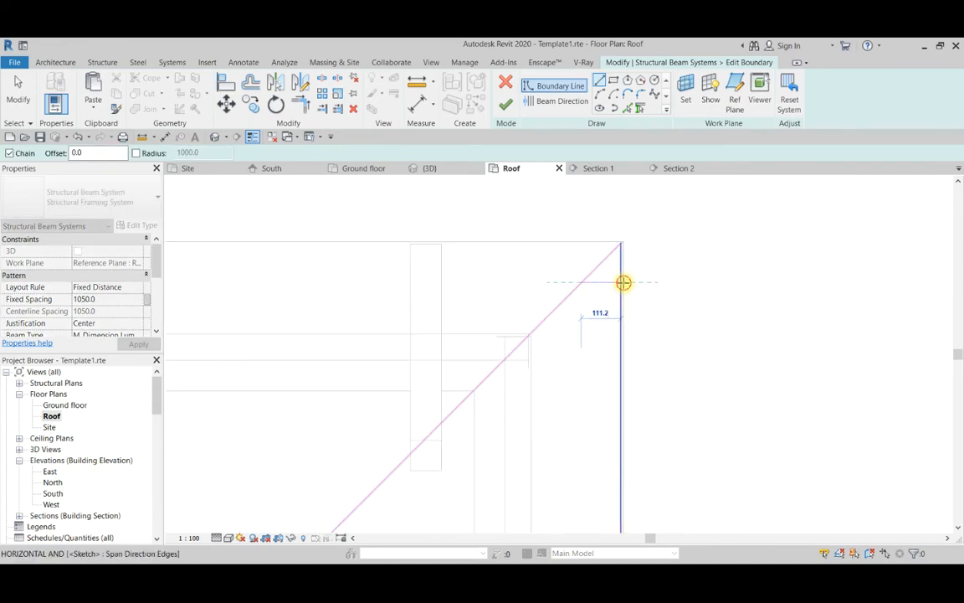
left_click(622, 283)
key("Escape")
key("Escape")
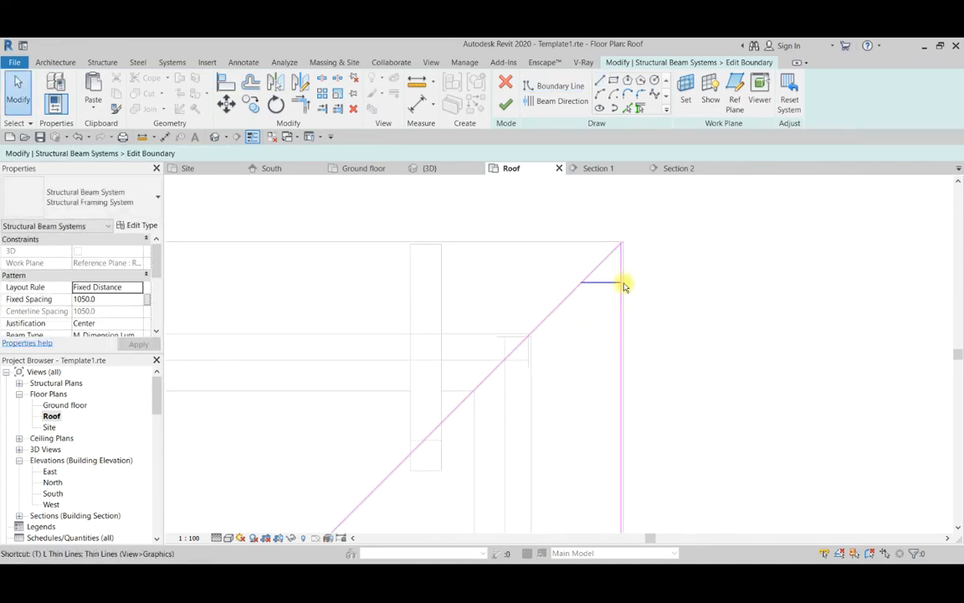
Trim the eave and hip boundary lines to the short horizontal line, make it the beam direction and finish the boundary sketch.
left_click(614, 283)
left_click(622, 296)
left_click(600, 282)
left_click(573, 290)
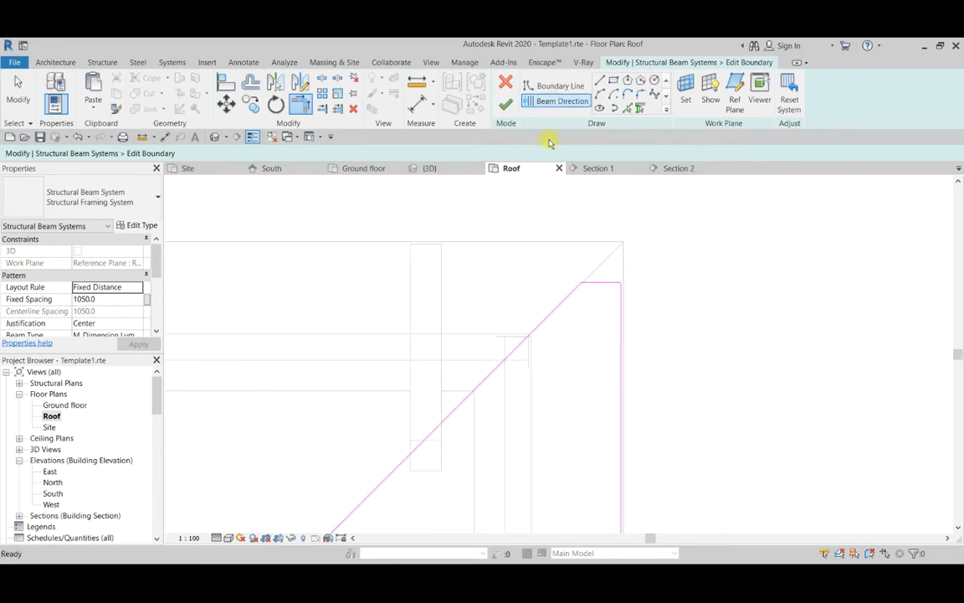
left_click(506, 103)
Move the Section 1 line south in the roof plan to run near the east wing's ridge.
scroll(622, 244, "down", 3)
scroll(577, 323, "up", 2)
scroll(601, 302, "down", 3)
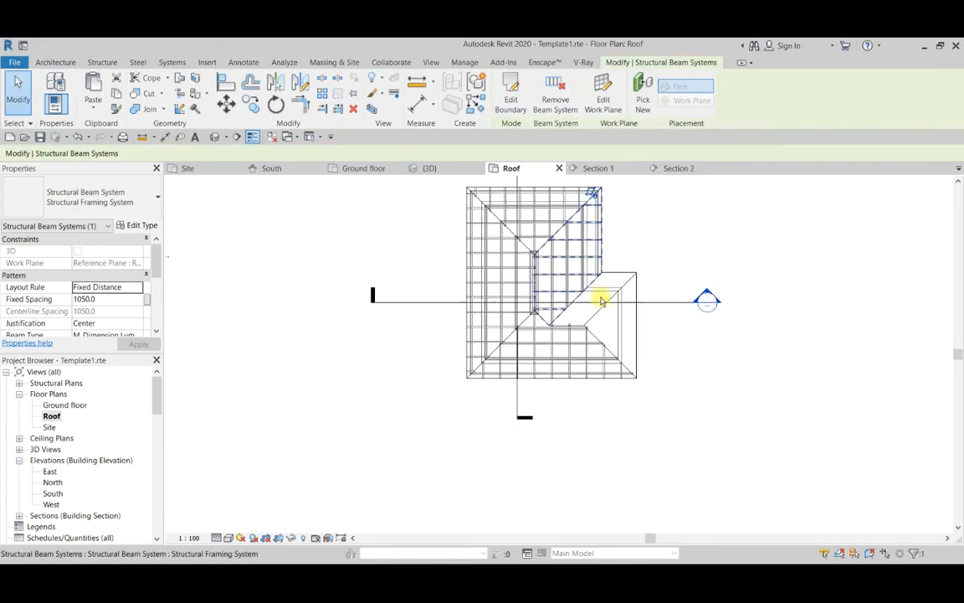
scroll(601, 302, "up", 4)
scroll(586, 332, "down", 2)
scroll(578, 322, "up", 1)
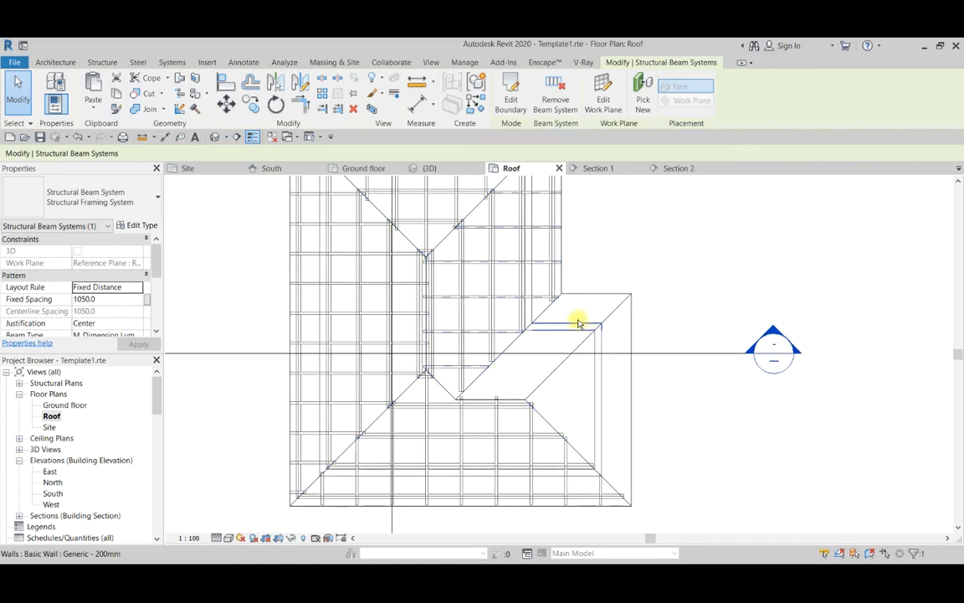
scroll(442, 415, "down", 2)
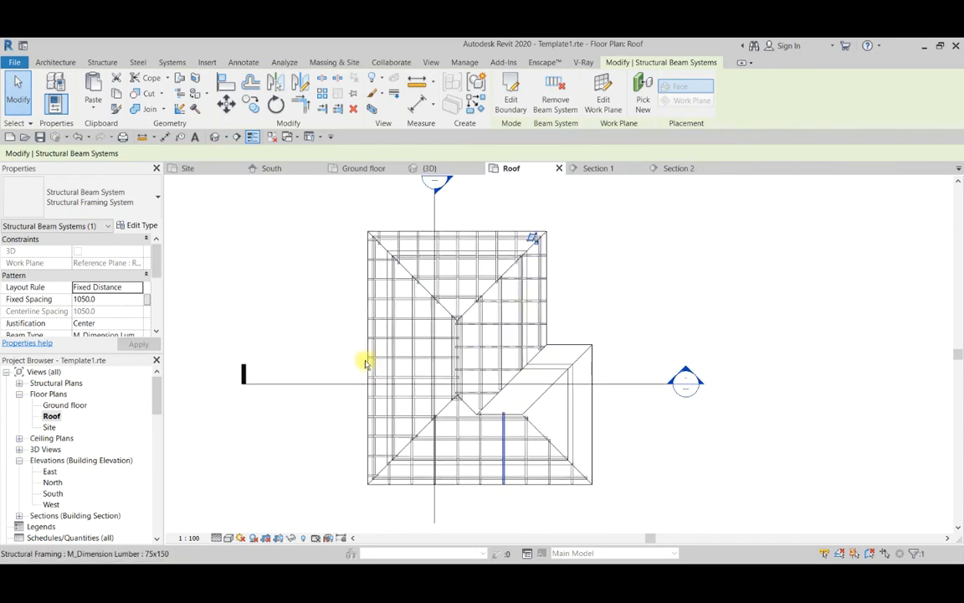
key("Escape")
left_click(324, 384)
left_click_drag(325, 383, 325, 416)
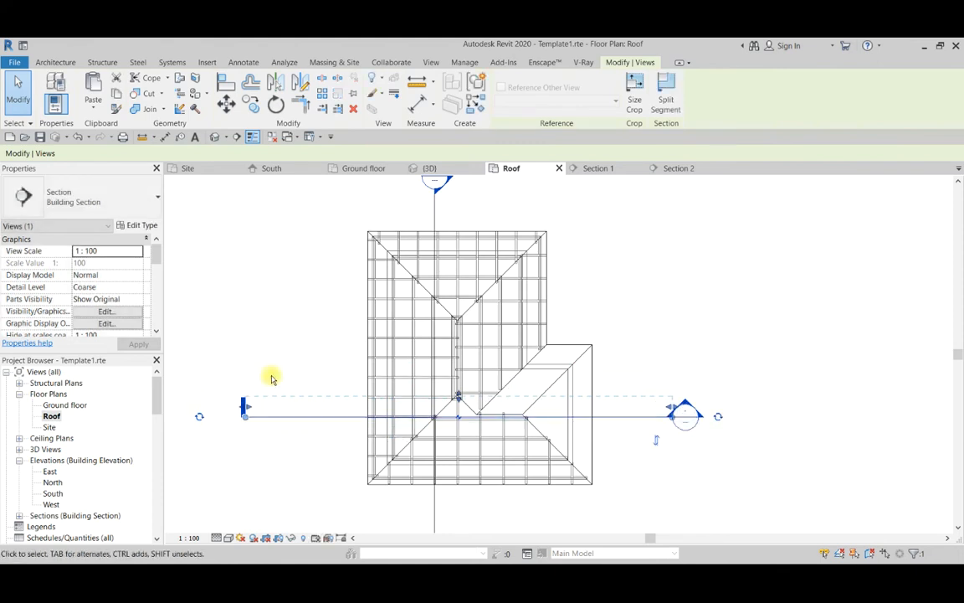
key("Escape")
Open Section 1 and examine how the section cuts the roof and its beams.
double_click(673, 416)
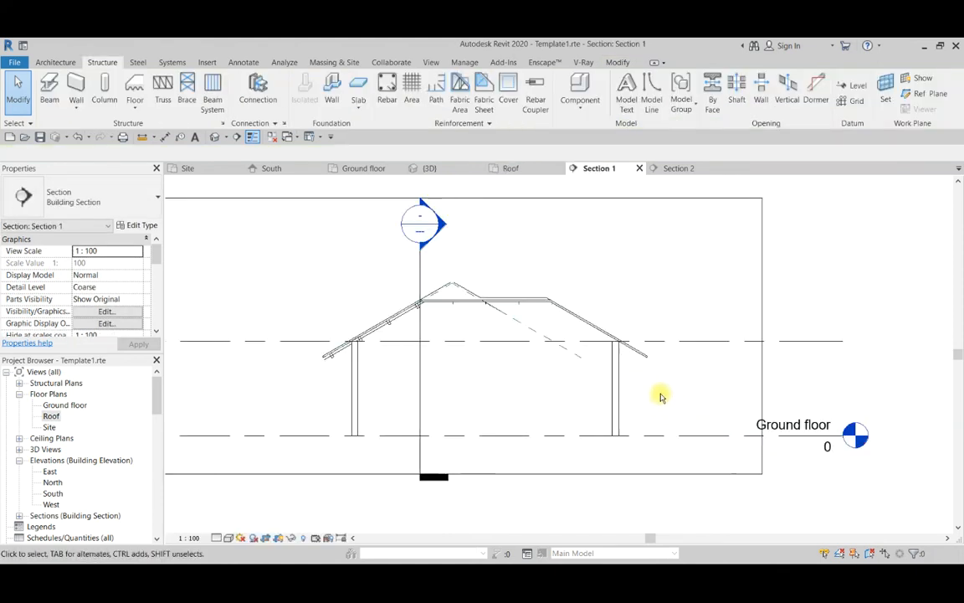
scroll(590, 328, "up", 2)
scroll(529, 327, "down", 3)
scroll(529, 326, "down", 2)
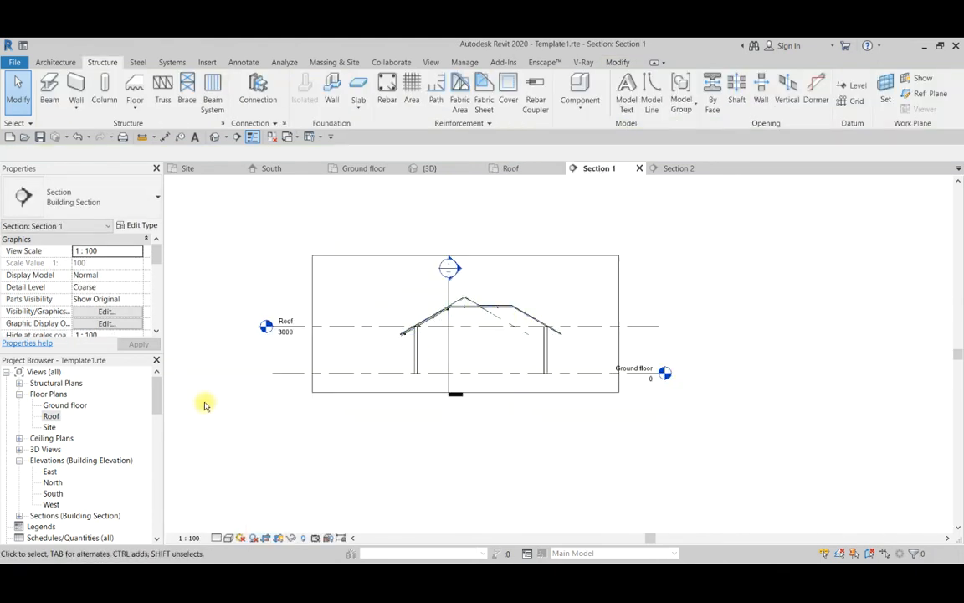
Return to the Roof plan and move the Section 1 line further south, through the south slope below the wing's ridge.
left_click(521, 167)
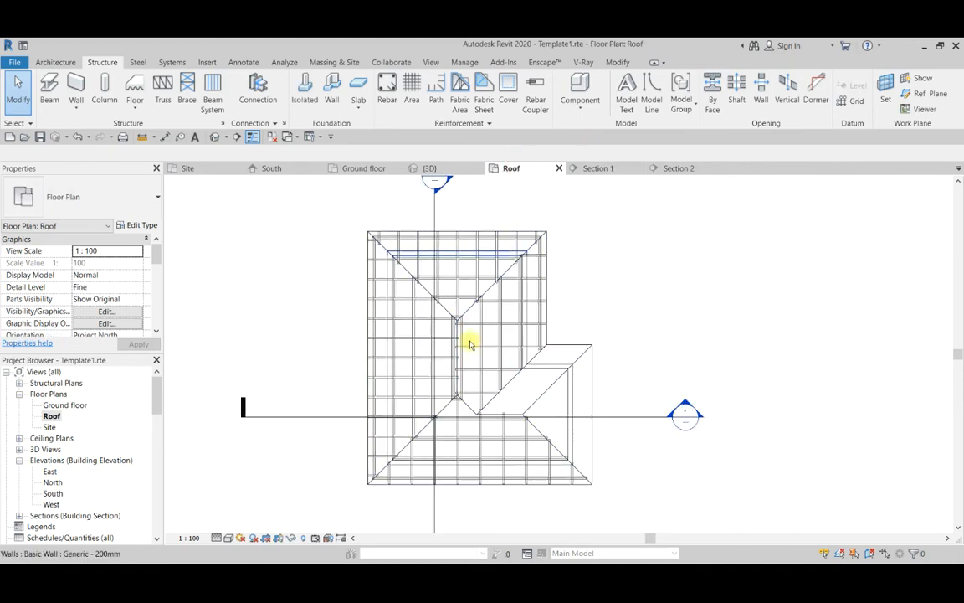
left_click(338, 417)
scroll(459, 400, "down", 3)
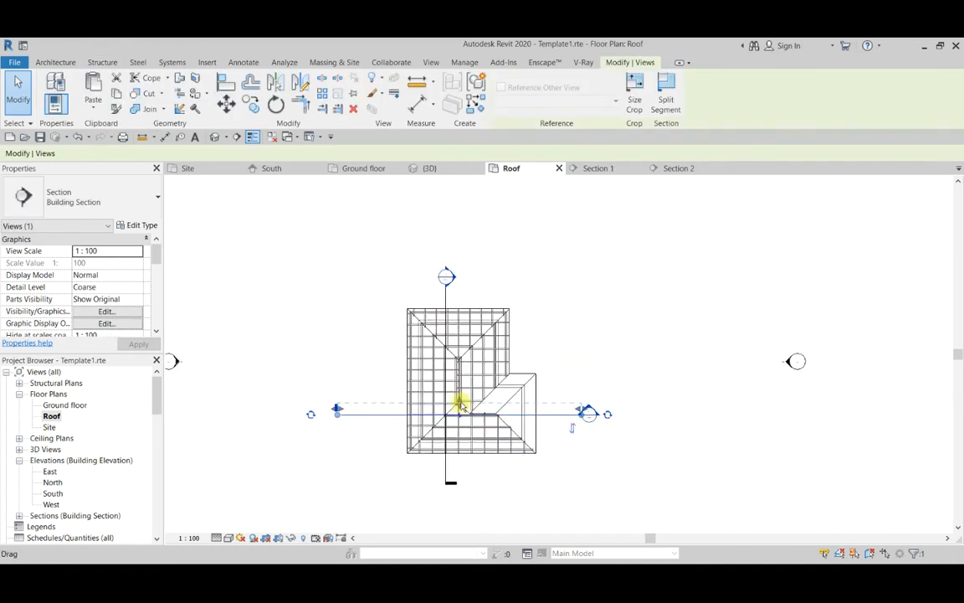
scroll(468, 407, "up", 3)
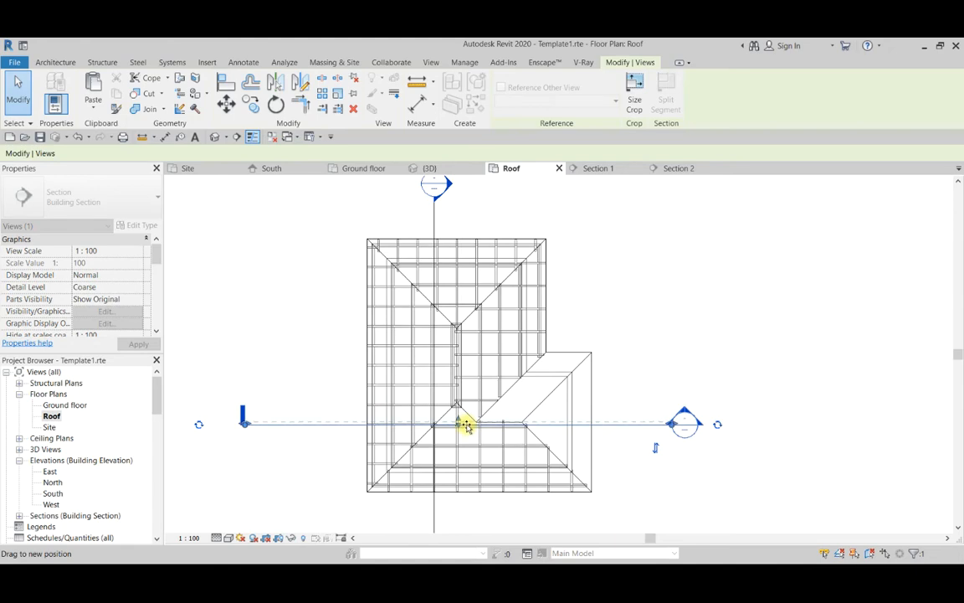
scroll(572, 413, "up", 2)
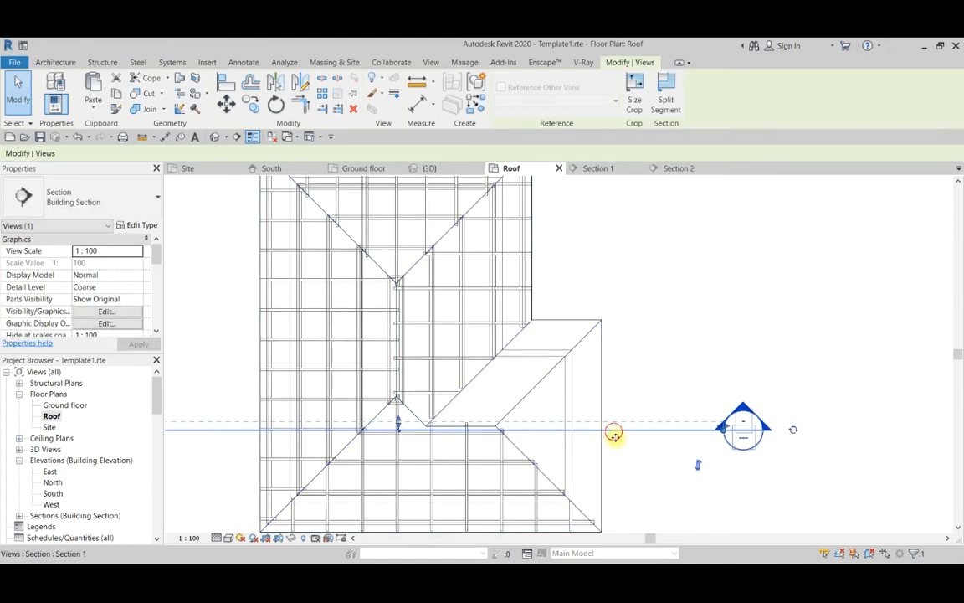
left_click_drag(613, 434, 618, 459)
scroll(648, 328, "down", 1)
left_click(647, 450)
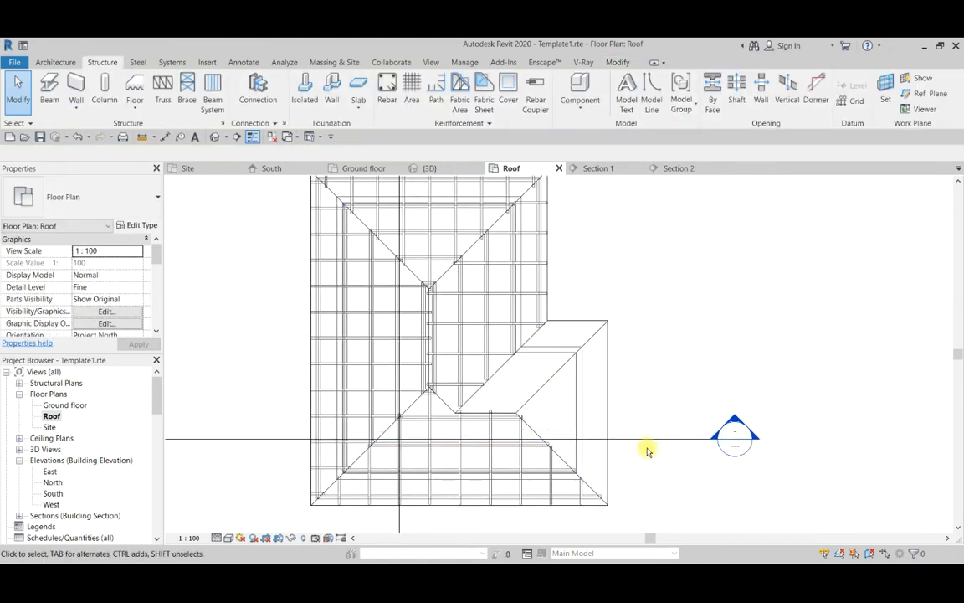
left_click(578, 355)
scroll(645, 370, "down", 2)
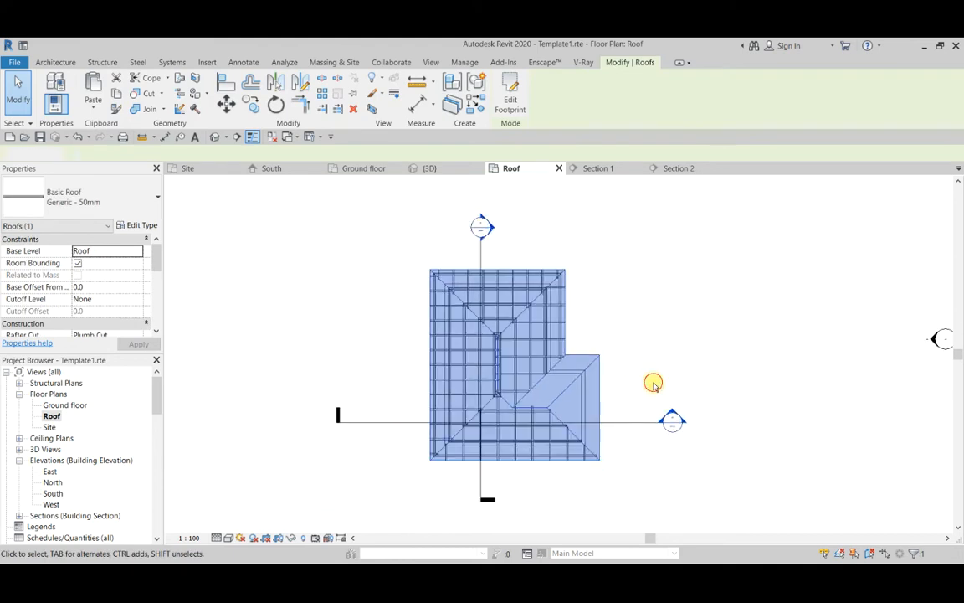
left_click(653, 383)
Open Section 1 and inspect the reference planes and the beam system beneath the roof slopes.
double_click(672, 420)
scroll(548, 348, "up", 2)
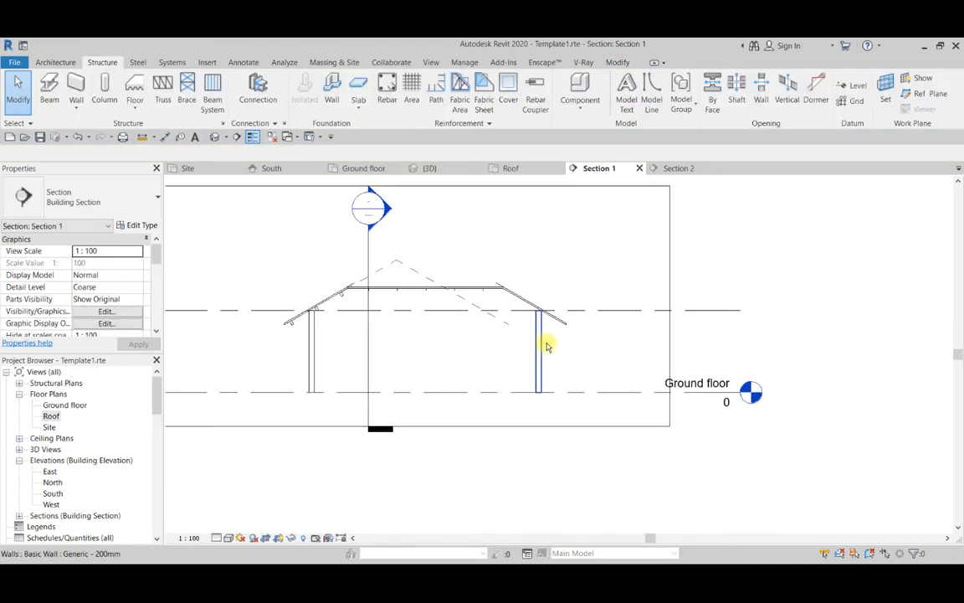
scroll(463, 300, "up", 2)
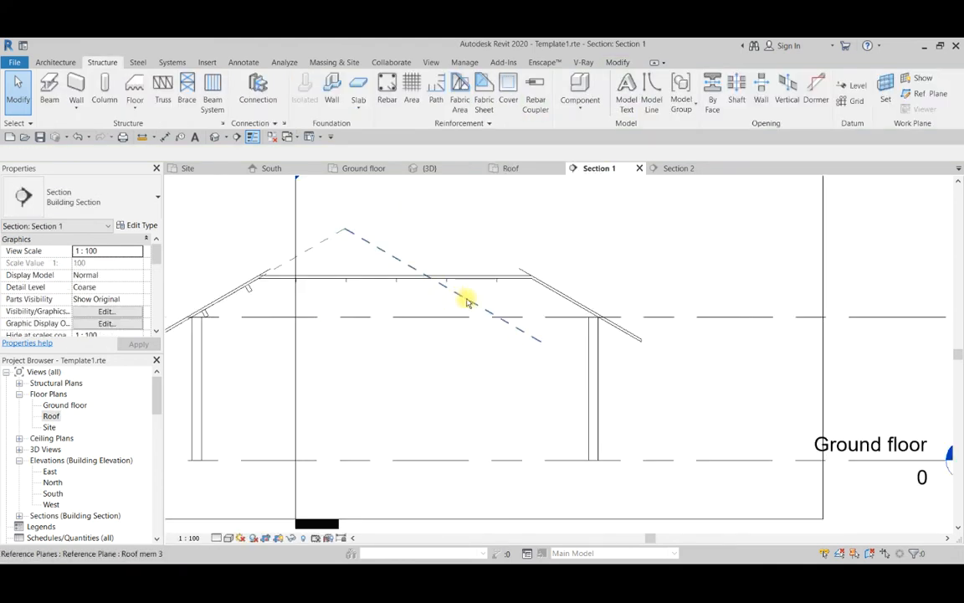
scroll(467, 301, "down", 3)
scroll(551, 338, "up", 3)
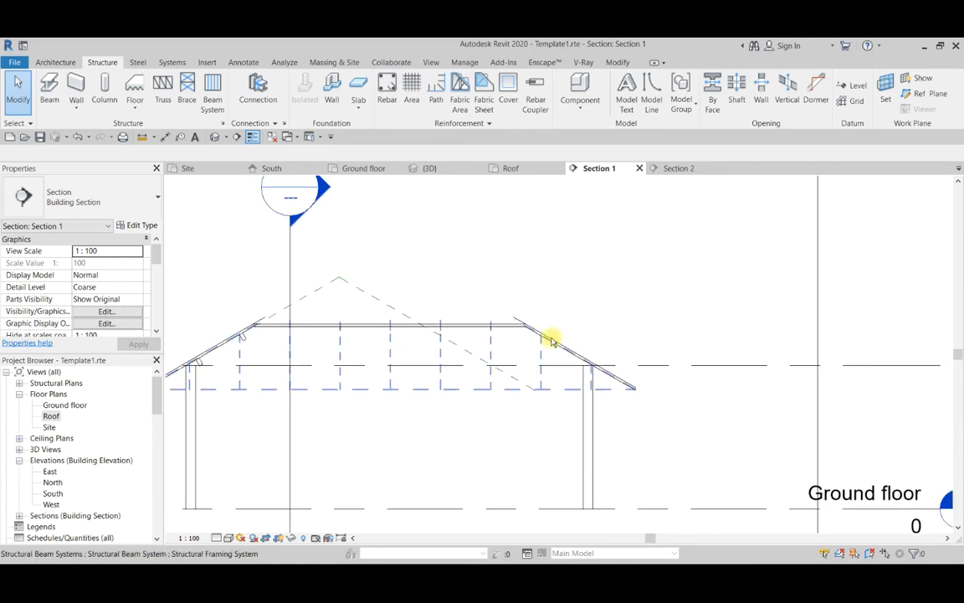
left_click(551, 338)
scroll(585, 398, "down", 3)
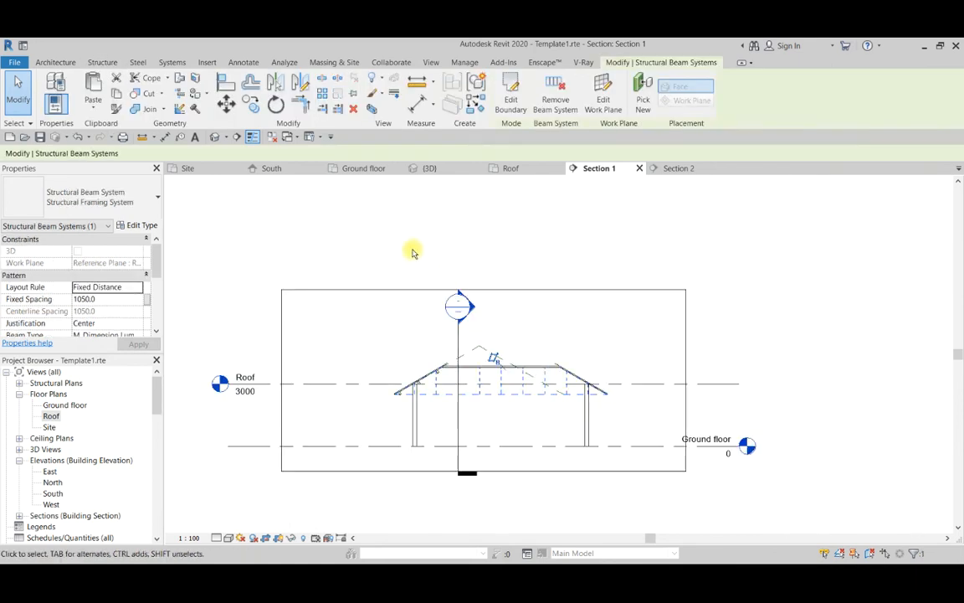
Return to the Roof plan and move the Section 1 line north to cut the wing just above its ridge.
left_click(358, 168)
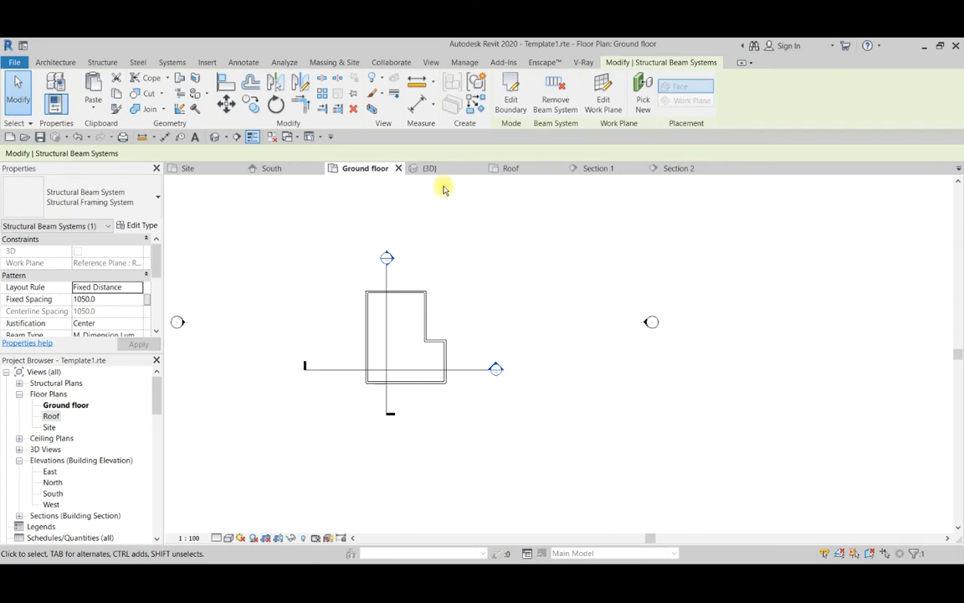
left_click(516, 169)
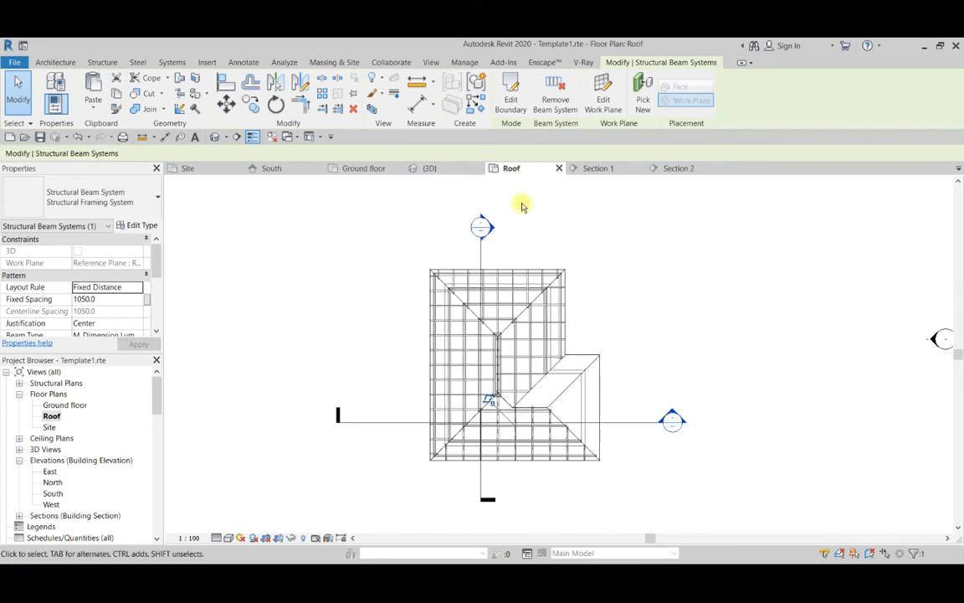
scroll(577, 429, "up", 2)
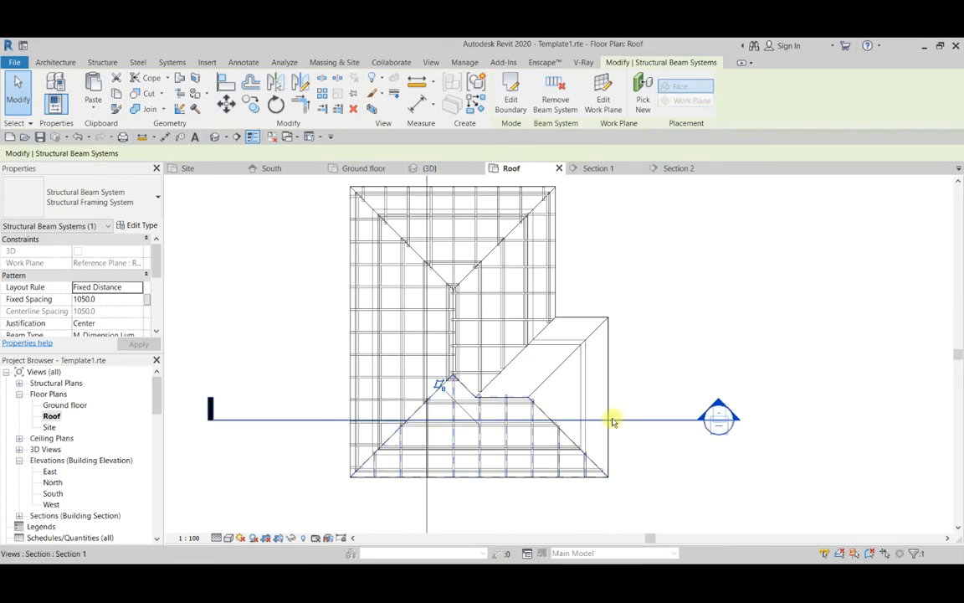
left_click(621, 419)
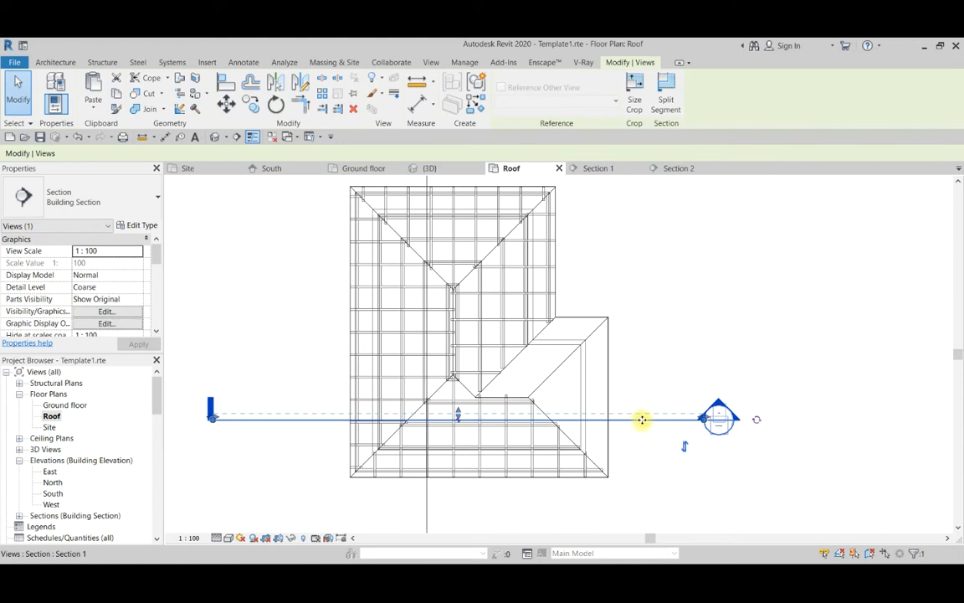
left_click_drag(648, 410, 645, 384)
scroll(596, 379, "up", 2)
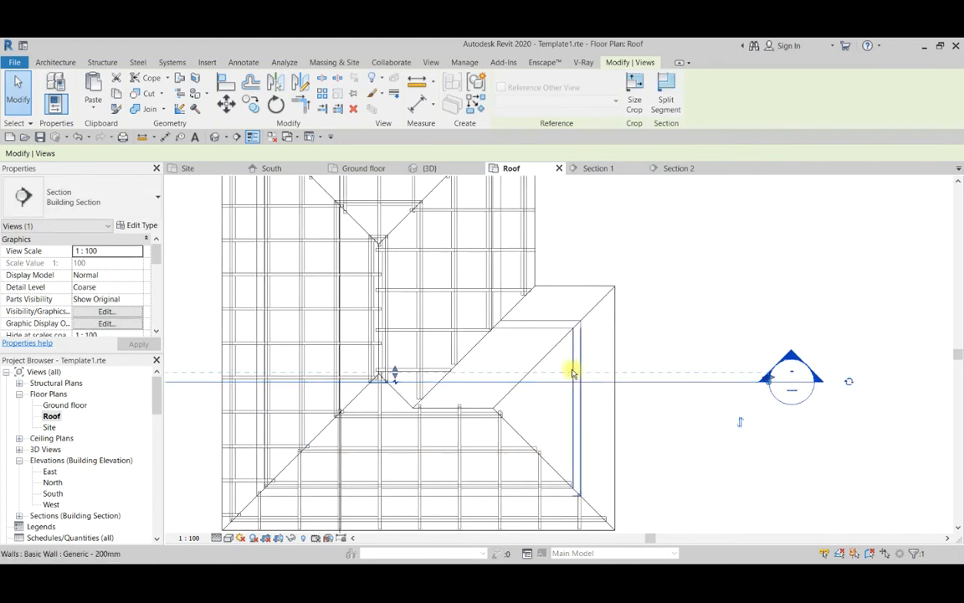
scroll(573, 372, "down", 2)
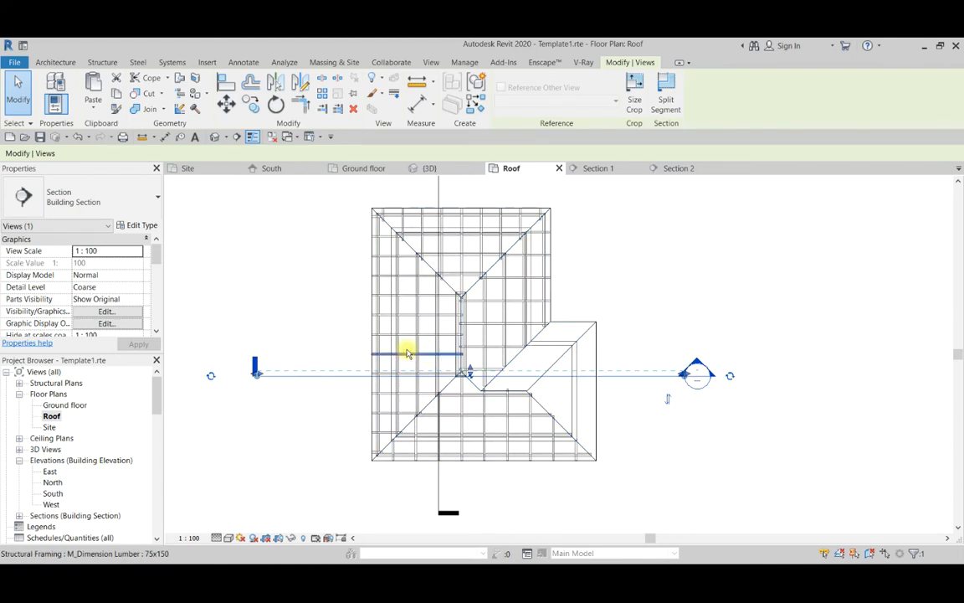
left_click(285, 413)
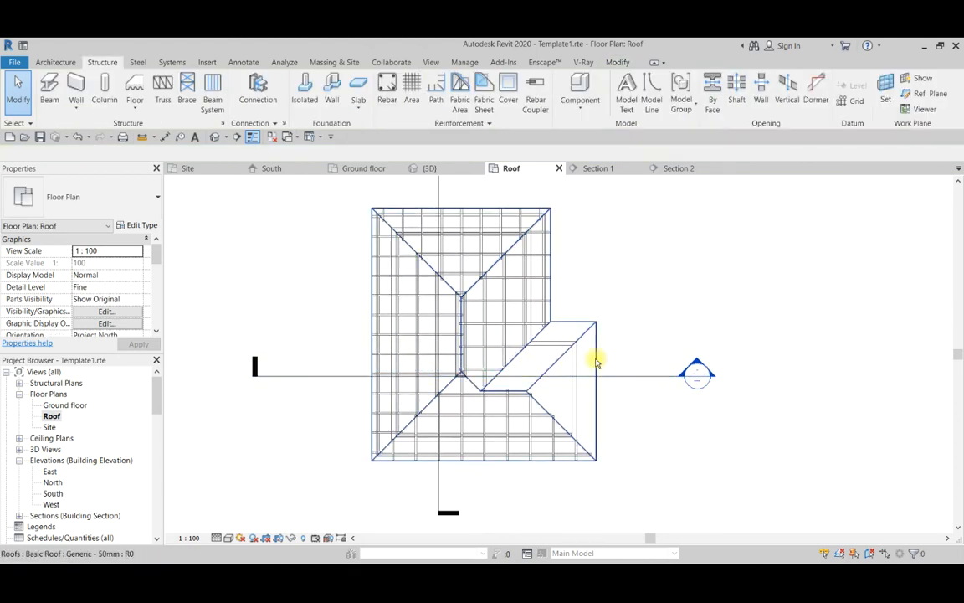
left_click(596, 360)
left_click(662, 402)
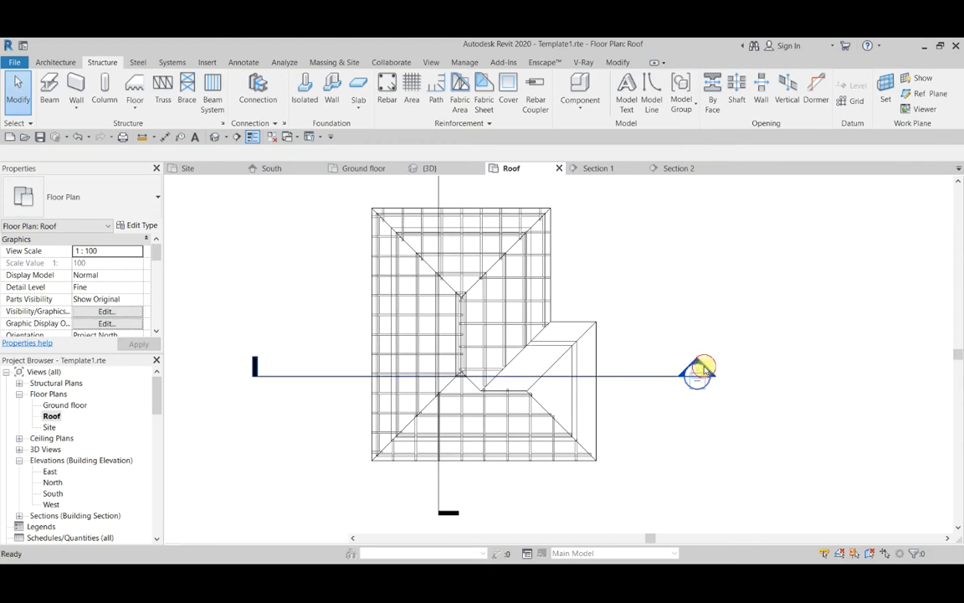
Open Section 1 and place a reference plane by picking the underside of the wing's east roof slope, with 0.0 offset.
double_click(700, 374)
scroll(570, 381, "up", 6)
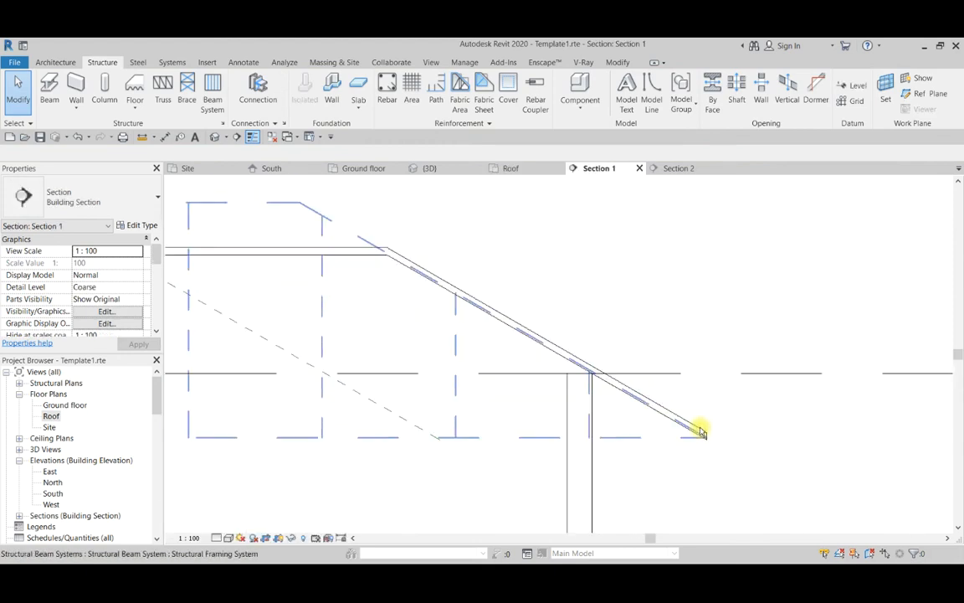
scroll(725, 471, "up", 3)
scroll(732, 359, "down", 2)
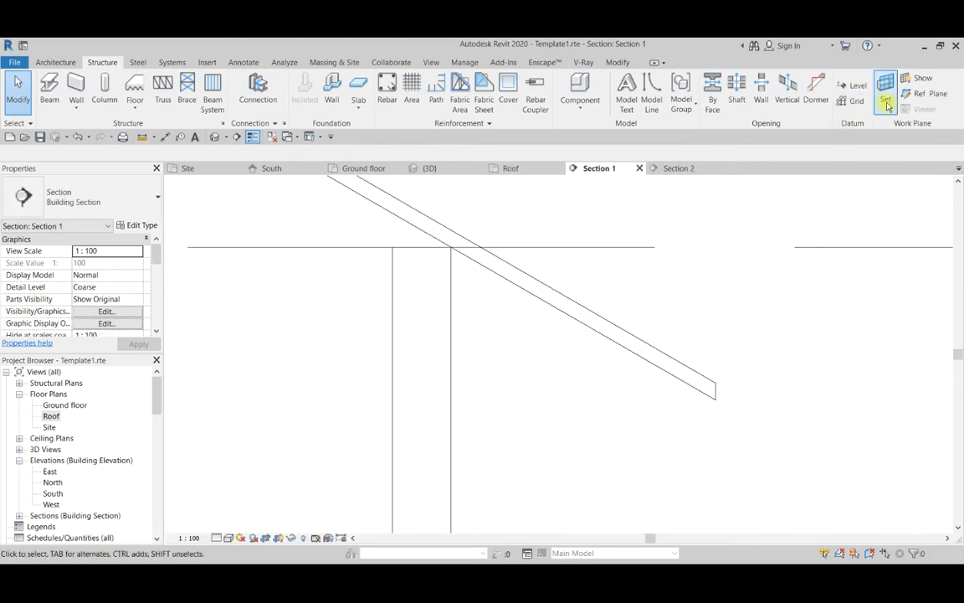
left_click(928, 93)
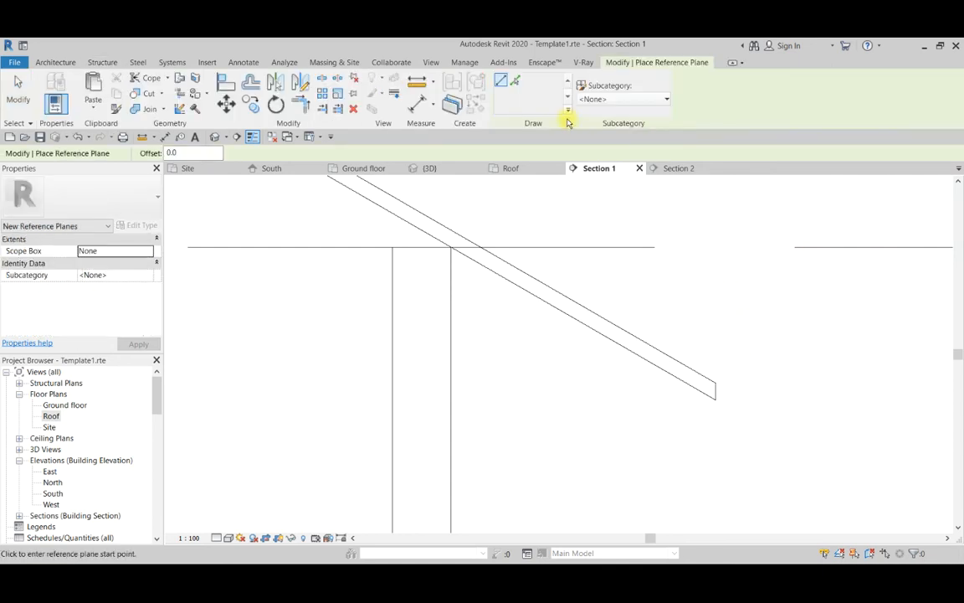
left_click(515, 81)
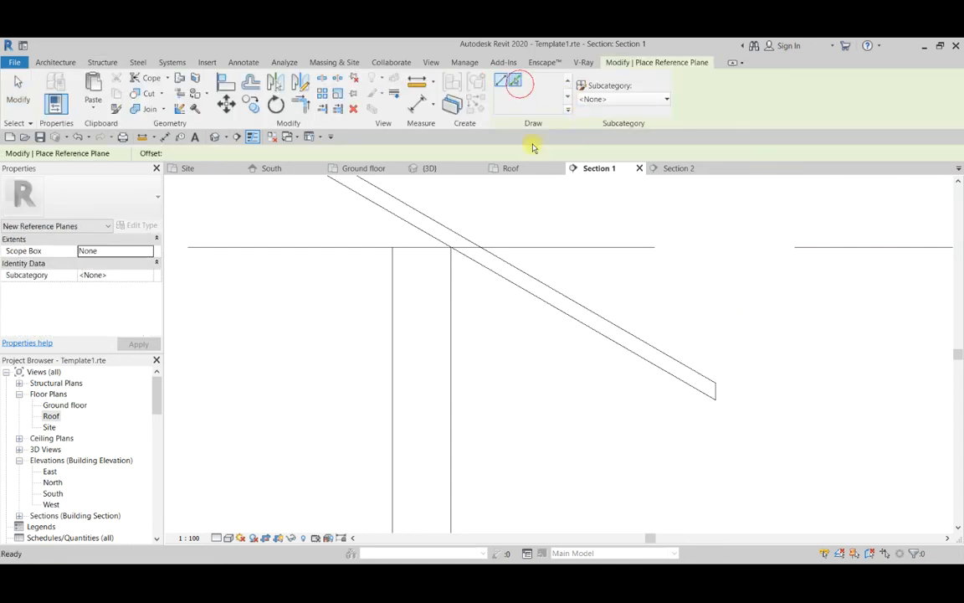
left_click(651, 370)
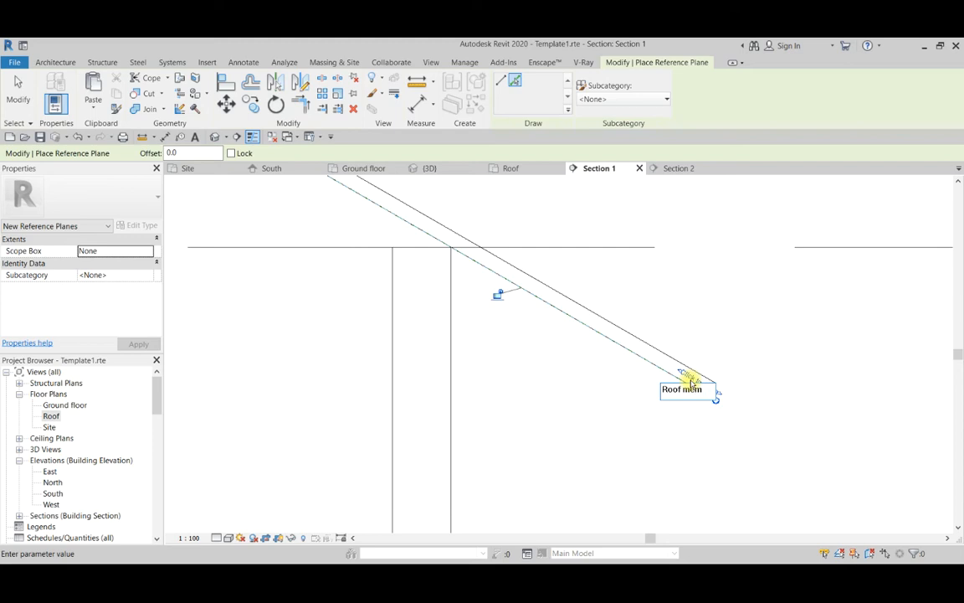
Name the reference plane under the wing's east roof slope Roof mem 6.
scroll(691, 393, "down", 3)
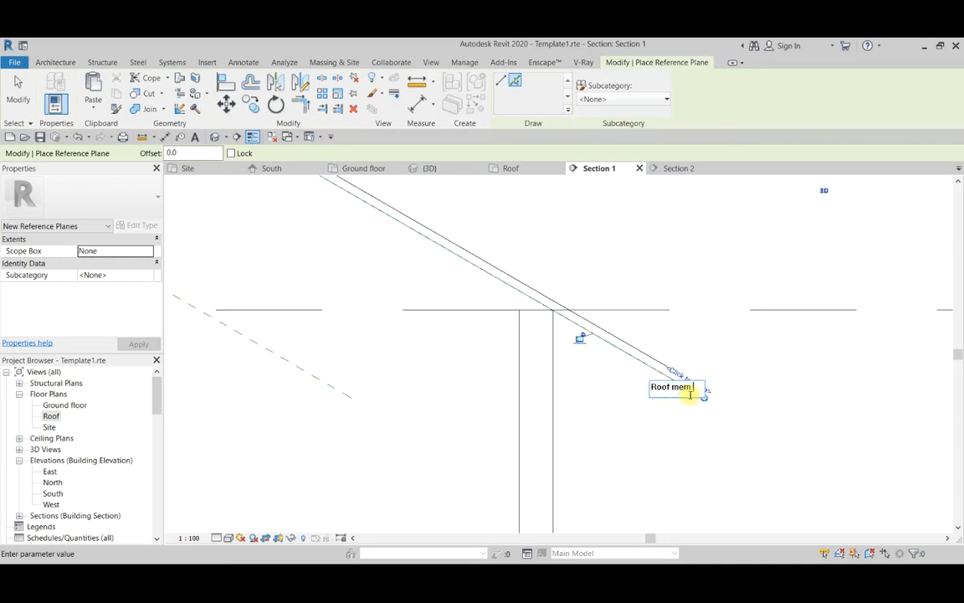
key("Return")
scroll(572, 423, "down", 7)
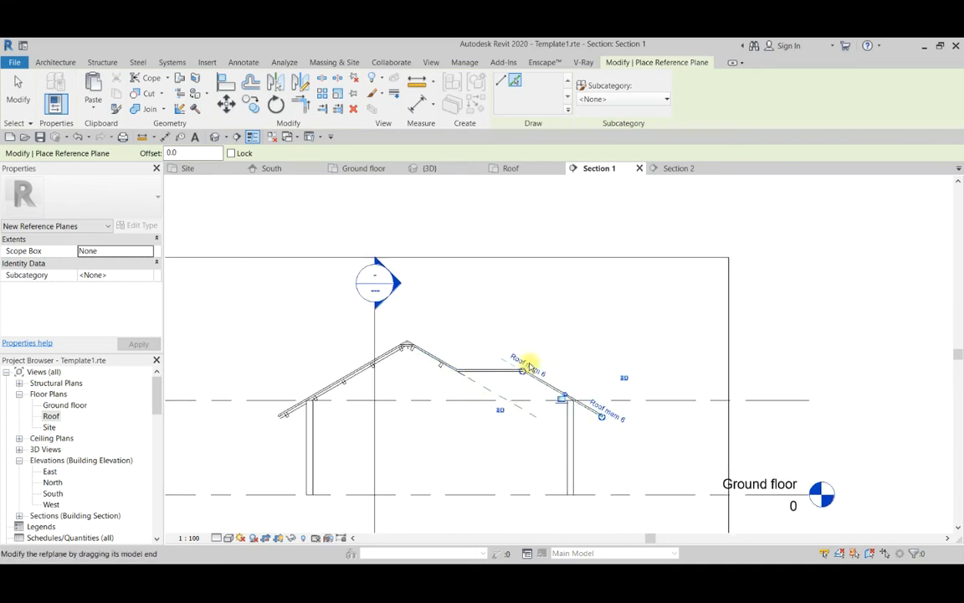
Return to the Roof plan and move the Section 1 line further north, across the main roof's ridge and the wing.
double_click(50, 417)
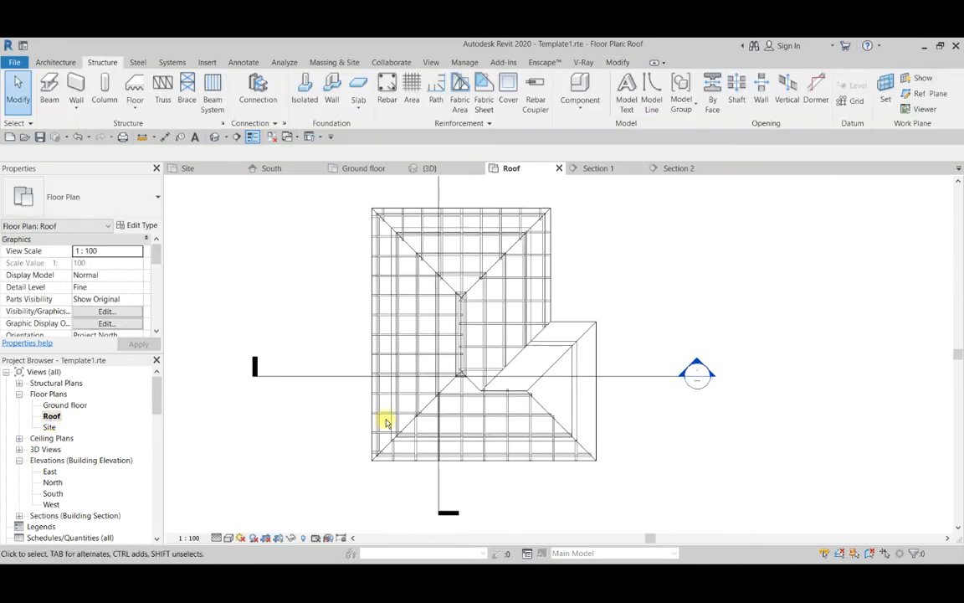
scroll(353, 422, "up", 4)
left_click(639, 397)
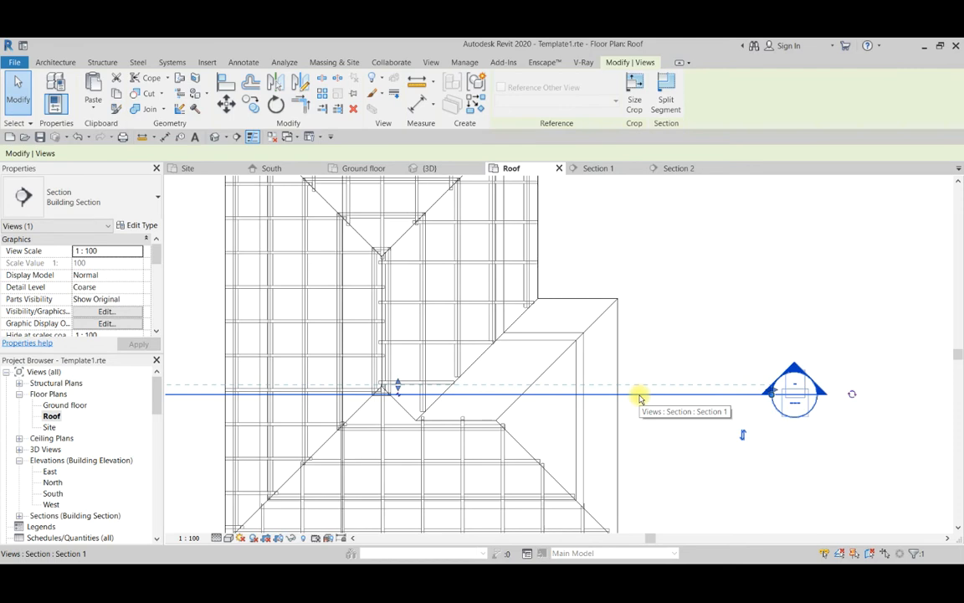
scroll(639, 399, "up", 1)
left_click_drag(657, 398, 655, 339)
scroll(700, 393, "down", 2)
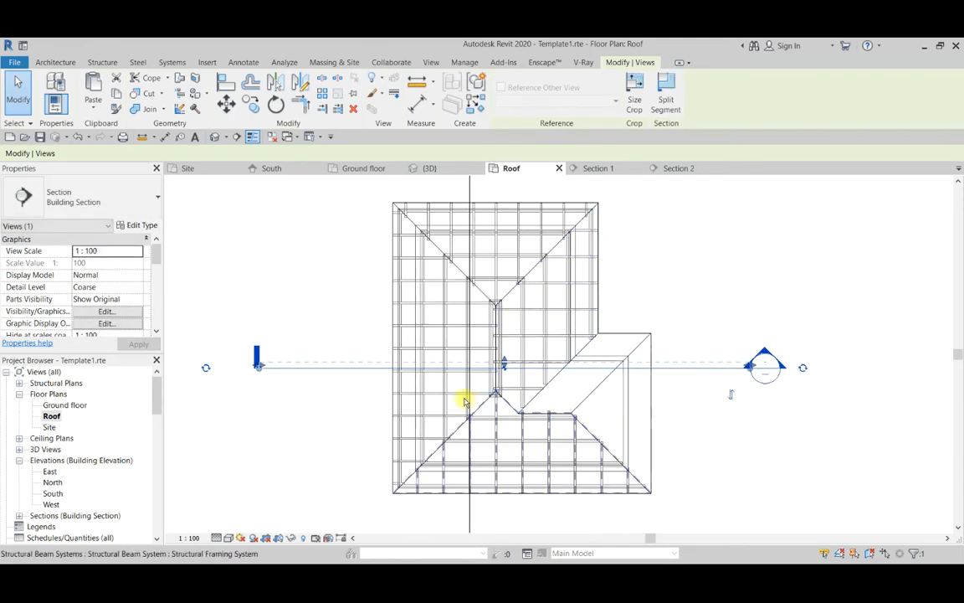
Move the Section 2 line east so that it cuts the wing between the main roof's east edge and the wing's east edge.
scroll(463, 458, "down", 1)
scroll(475, 490, "up", 1)
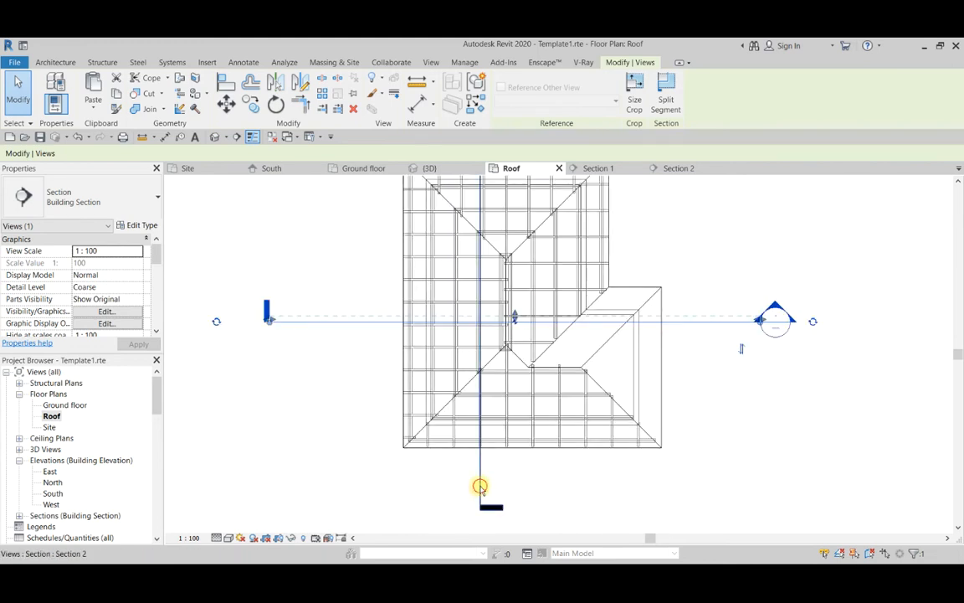
left_click(481, 480)
left_click_drag(481, 479, 589, 481)
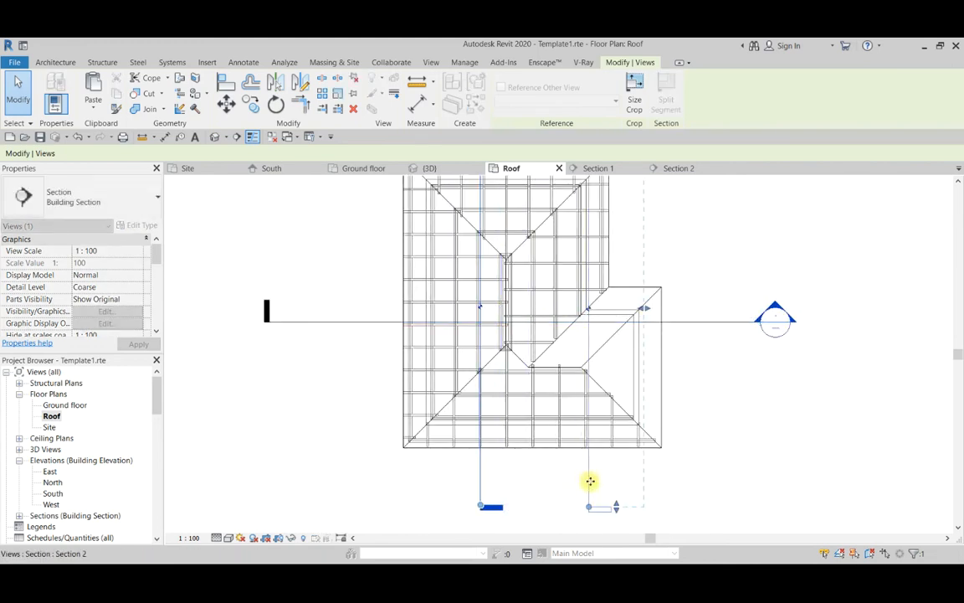
scroll(608, 465, "down", 5)
scroll(622, 257, "up", 4)
left_click(501, 233)
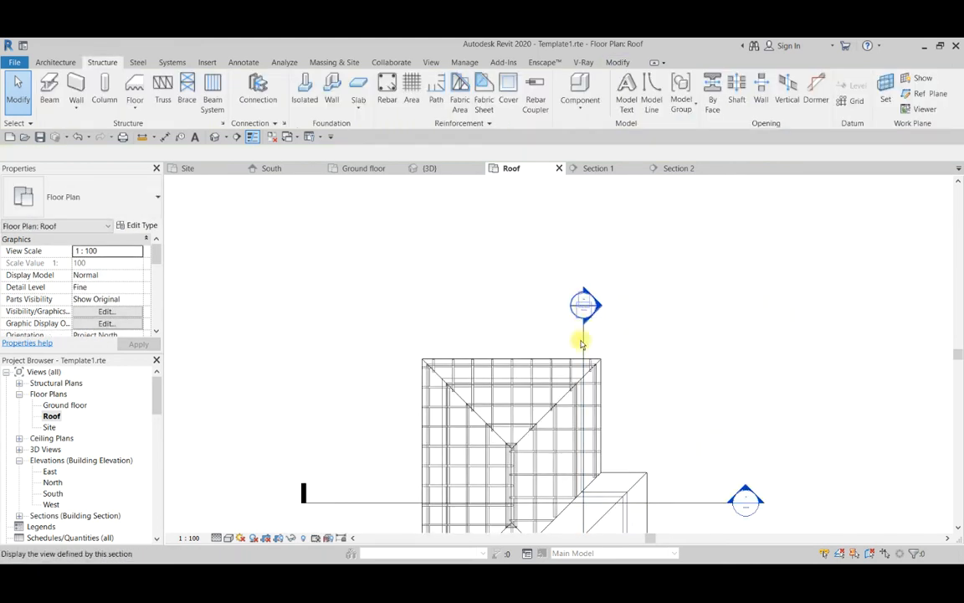
scroll(578, 306, "down", 1)
left_click(579, 333)
scroll(576, 327, "up", 1)
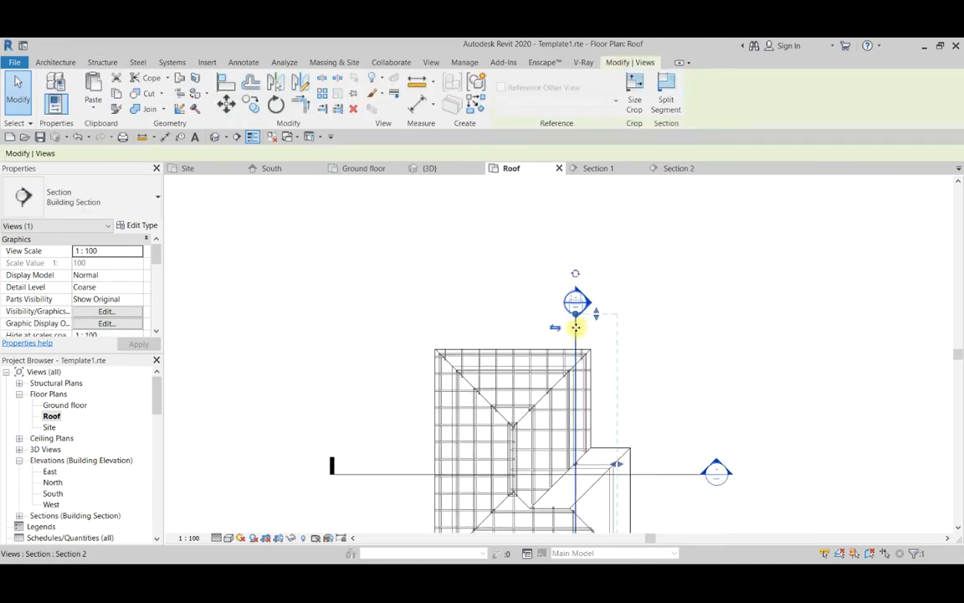
left_click_drag(592, 326, 603, 327)
left_click(506, 287)
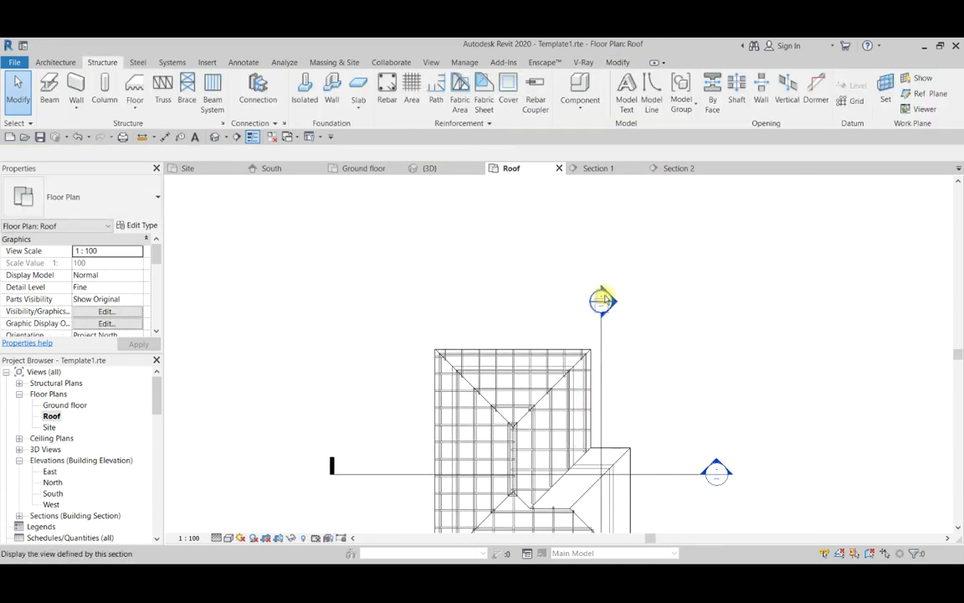
Open Section 2, place a reference plane by picking the underside of the wing's north roof slope, and name it Roof mem 7.
double_click(606, 298)
scroll(557, 360, "up", 5)
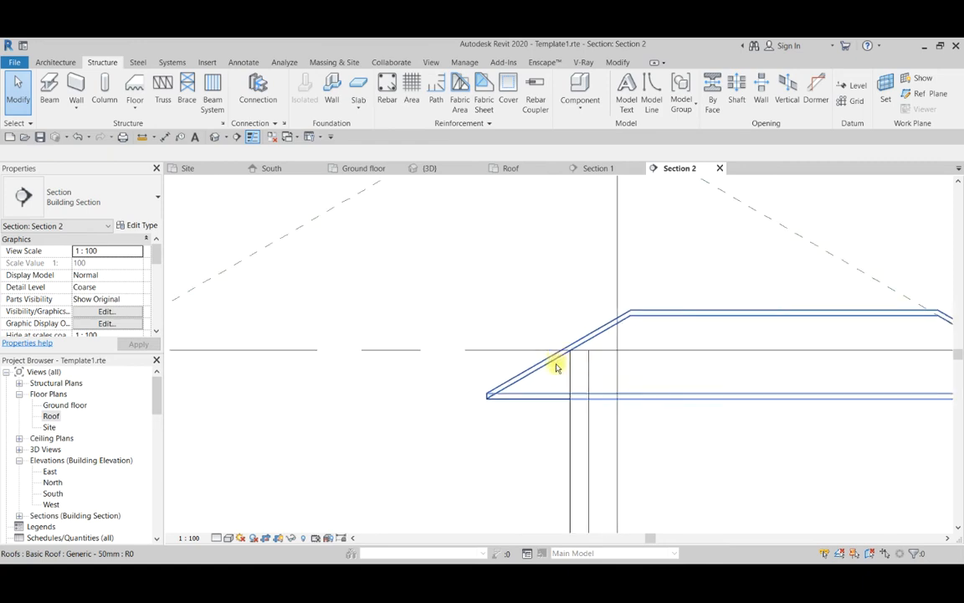
scroll(613, 344, "down", 4)
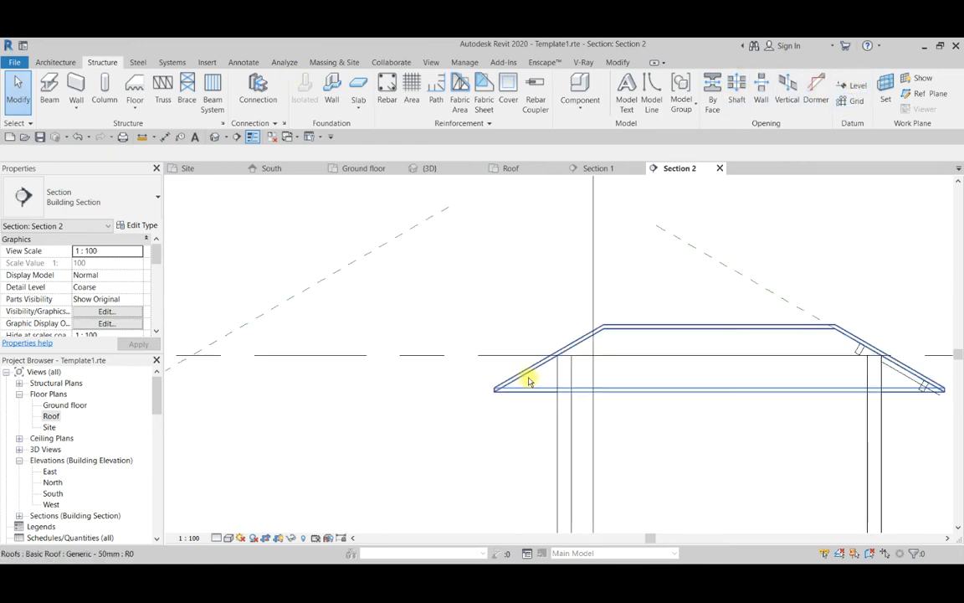
left_click(909, 97)
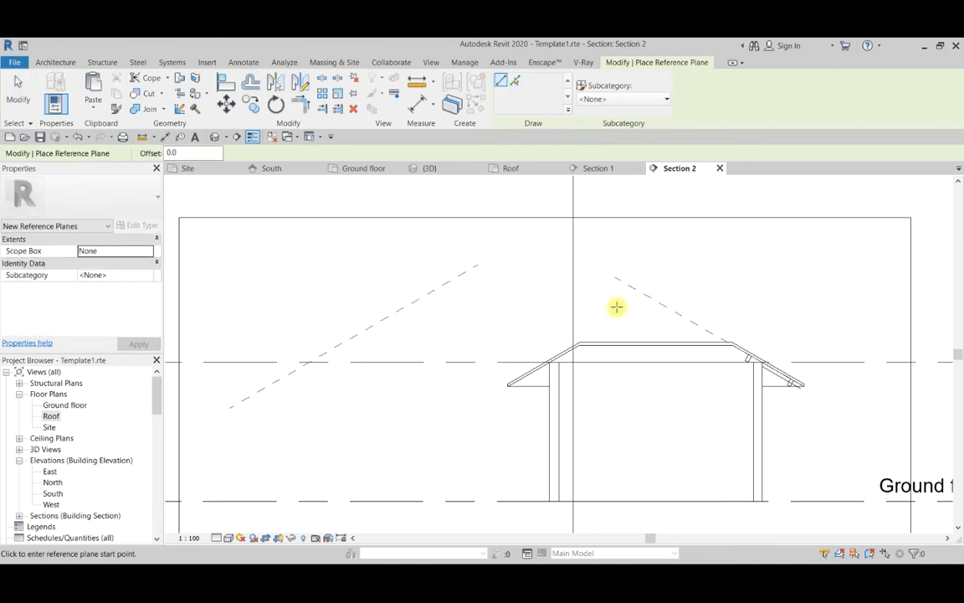
left_click(516, 83)
scroll(555, 360, "up", 5)
left_click(525, 377)
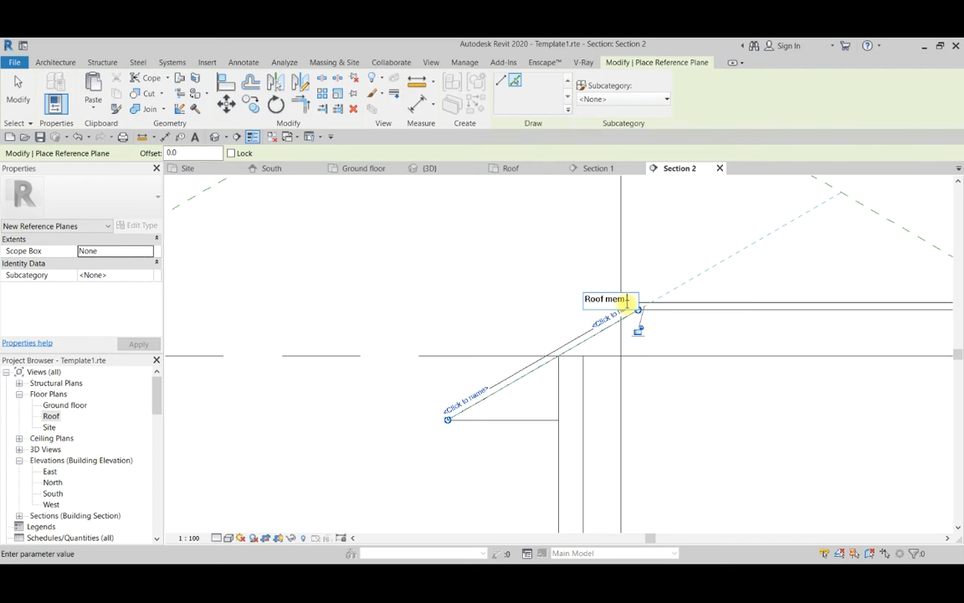
left_click(512, 276)
Return to the Roof plan and start a sketched beam system with Reference Plane : Roof mem 6 as its work plane.
scroll(512, 276, "down", 5)
double_click(50, 416)
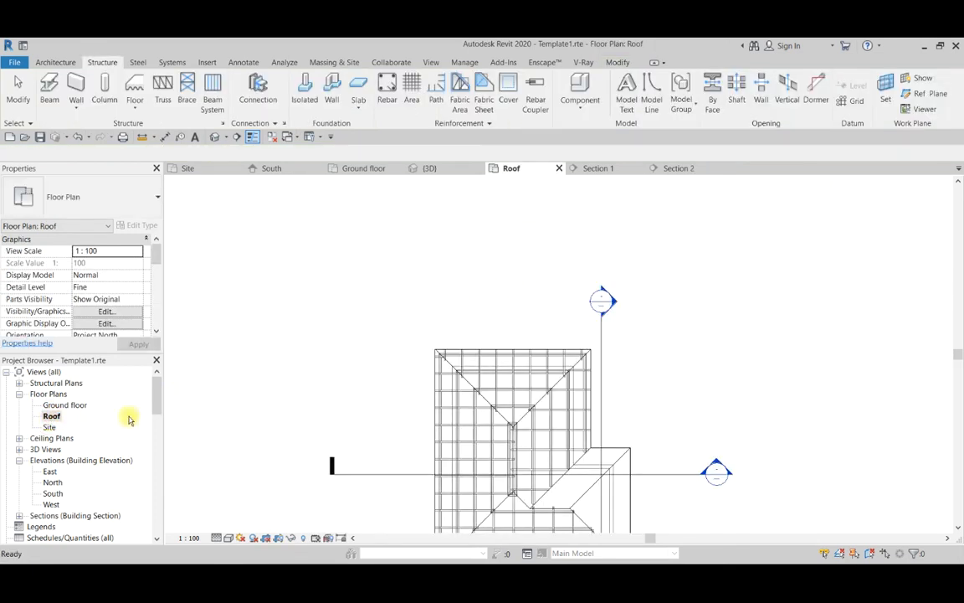
scroll(565, 429, "down", 3)
scroll(567, 346, "up", 5)
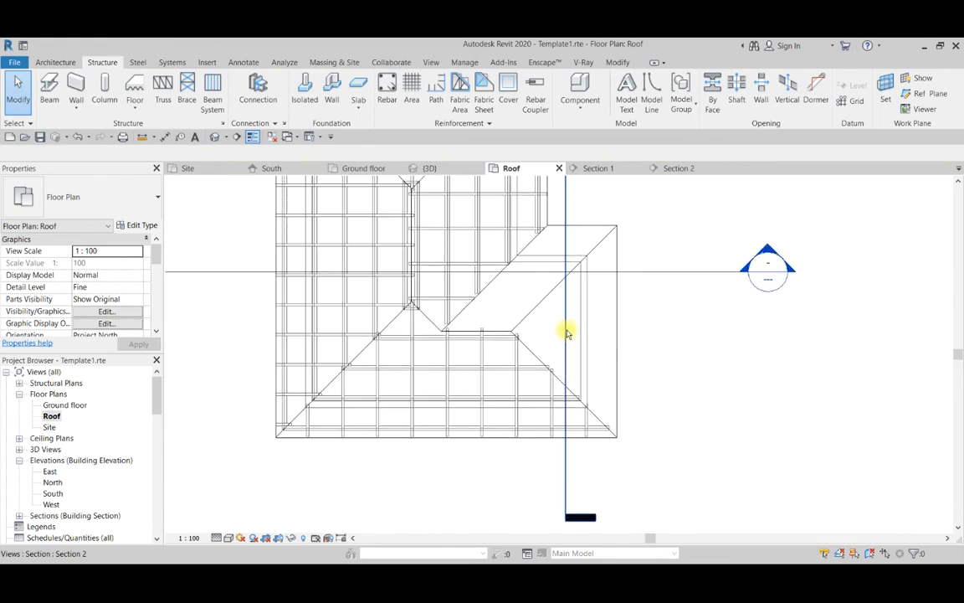
scroll(565, 332, "up", 2)
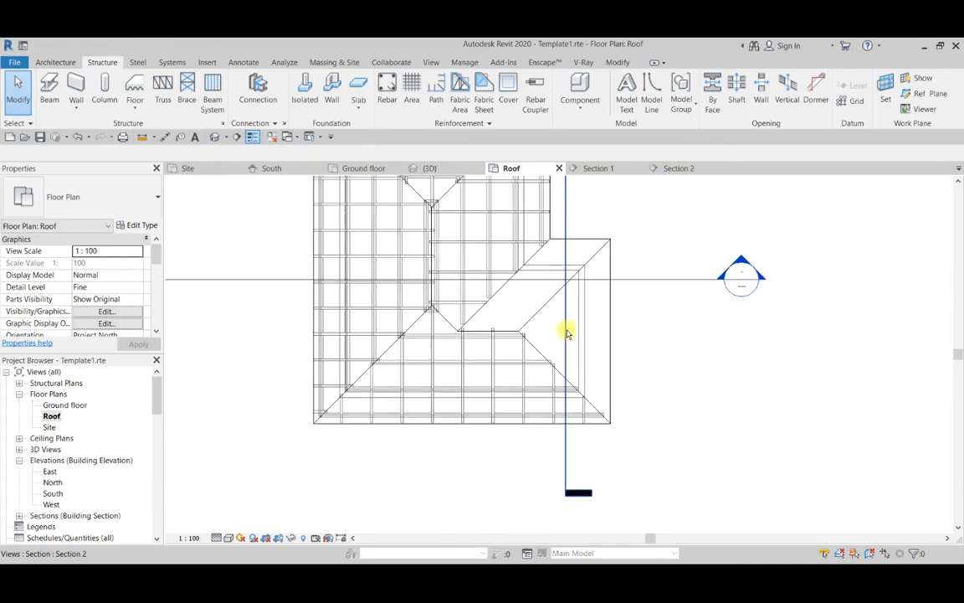
scroll(527, 322, "down", 5)
scroll(577, 335, "up", 2)
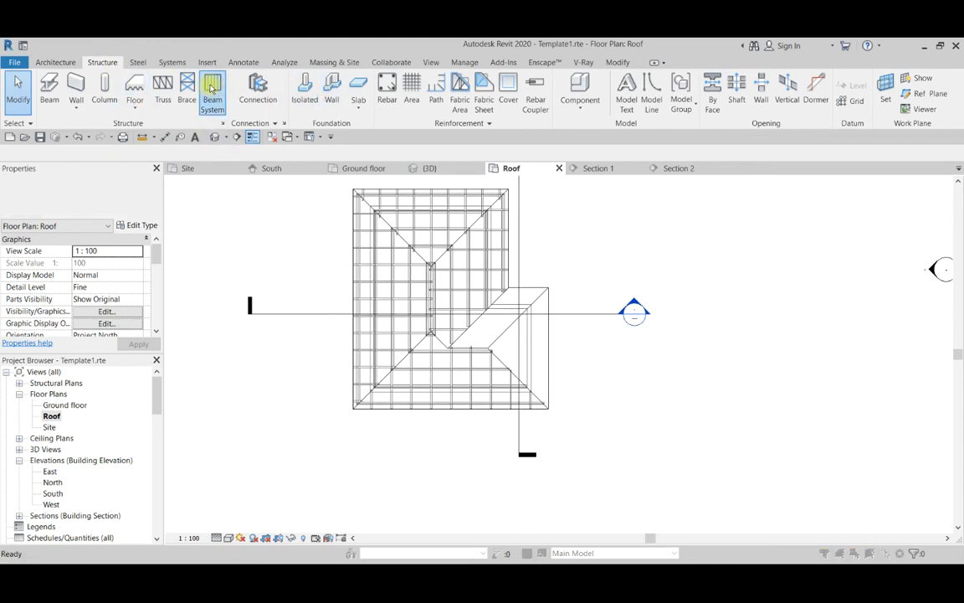
left_click(212, 90)
left_click(577, 331)
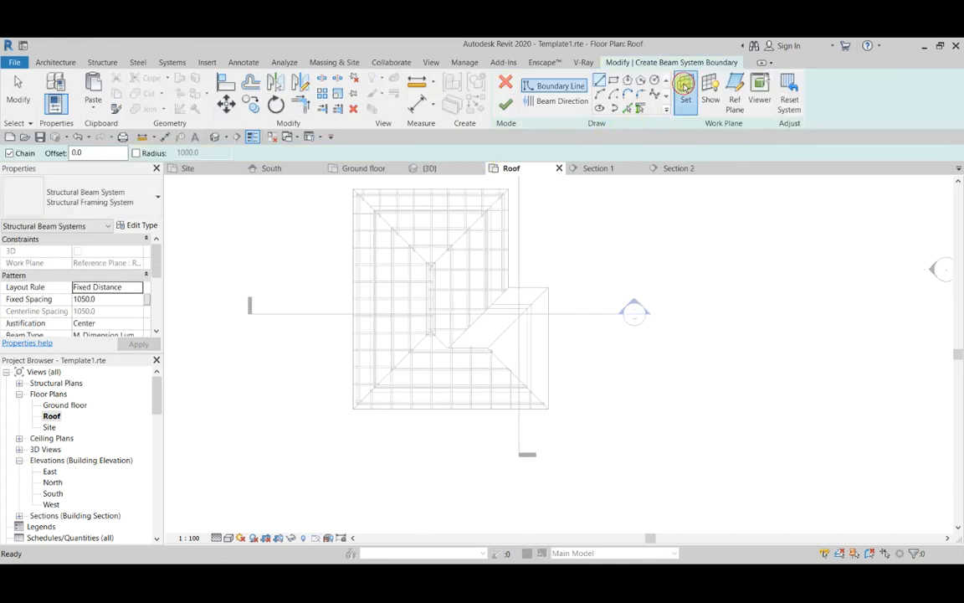
left_click(685, 86)
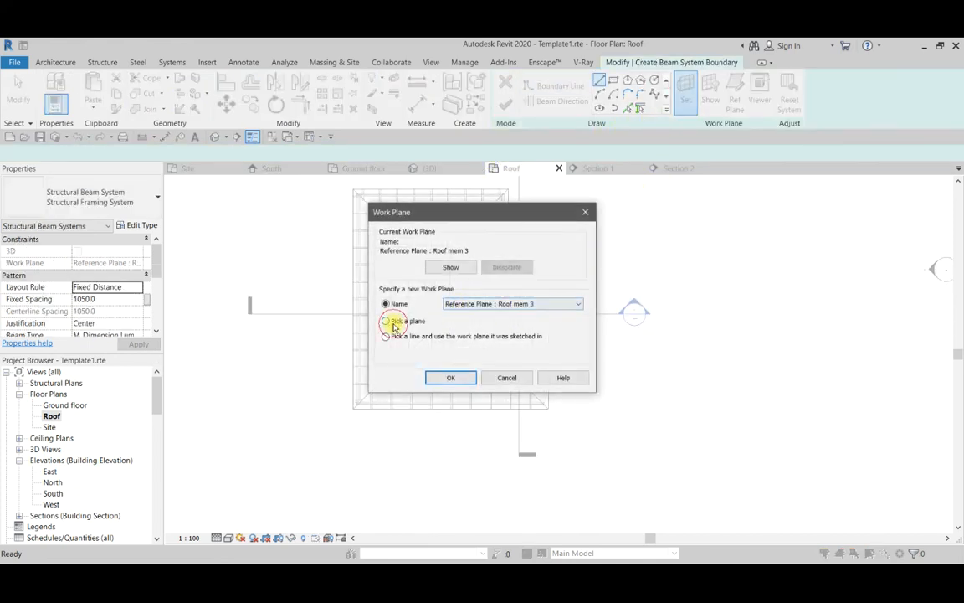
left_click(502, 306)
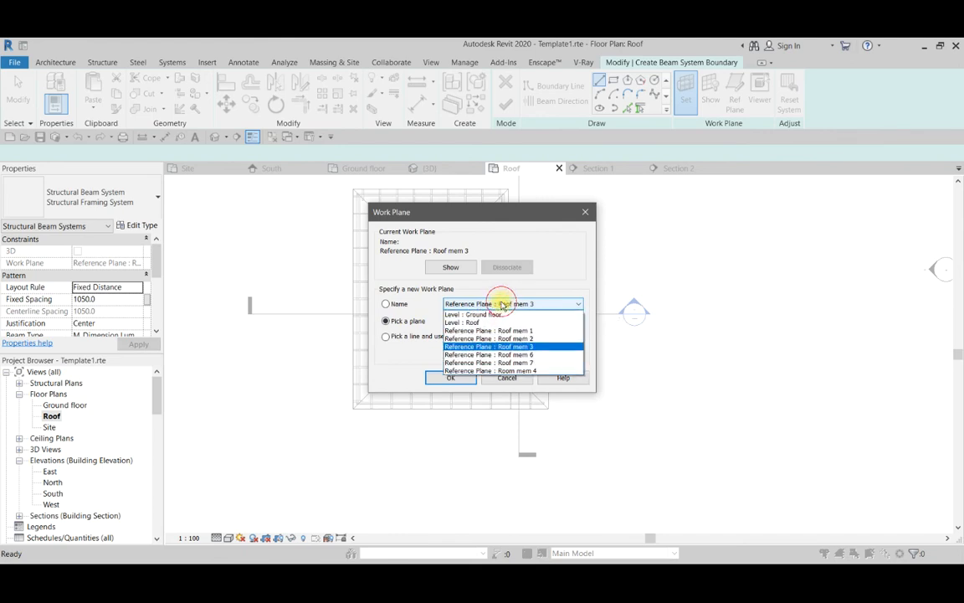
left_click(503, 355)
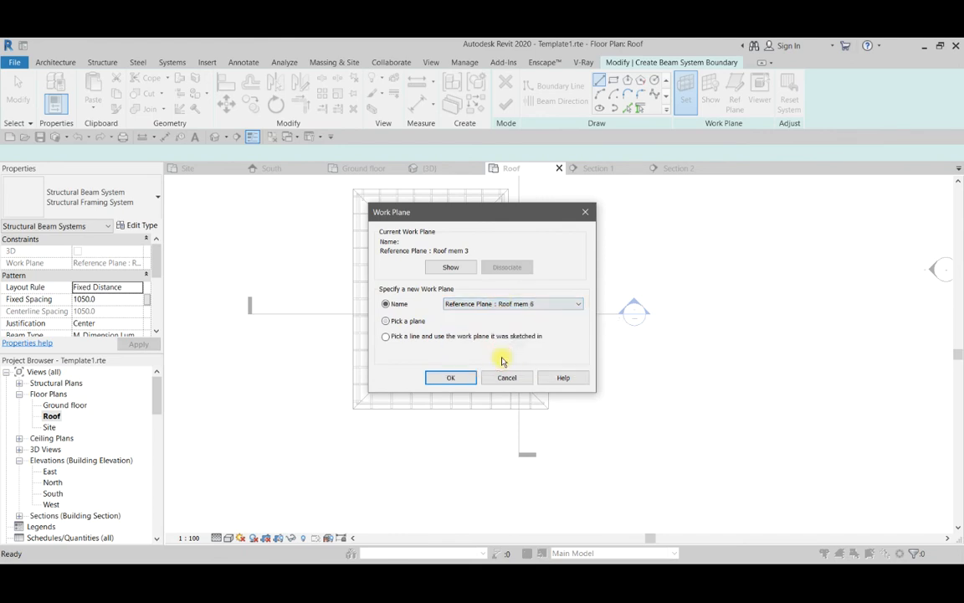
left_click(449, 378)
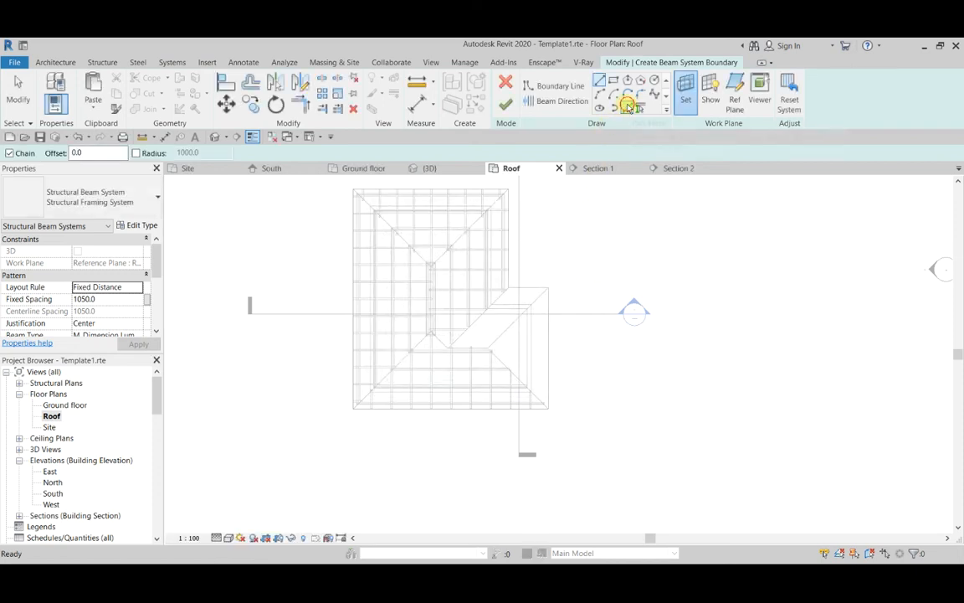
Pick the chain of edges around the wing's triangular east slope as the beam system boundary and finish the sketch.
scroll(548, 301, "up", 3)
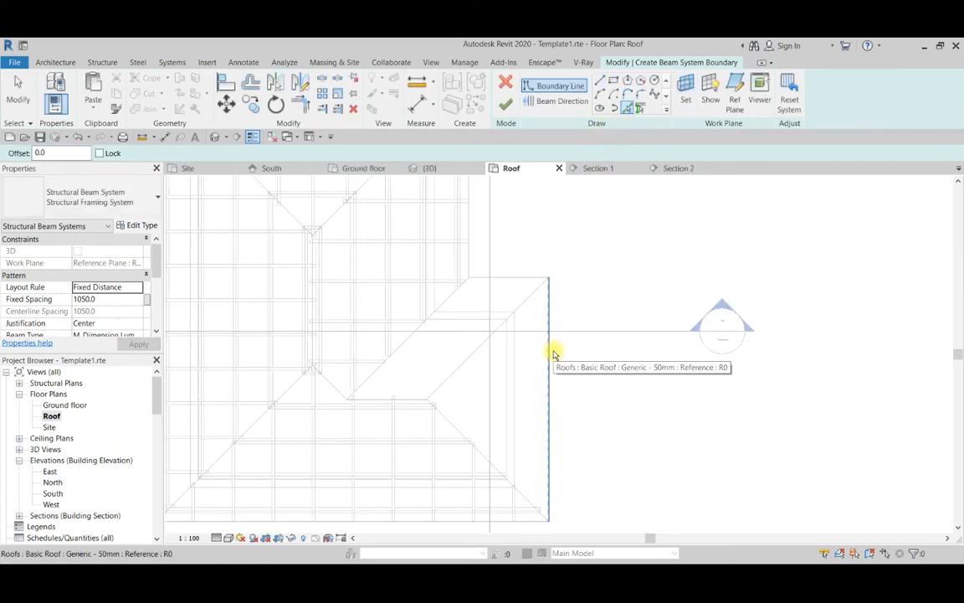
left_click(553, 354)
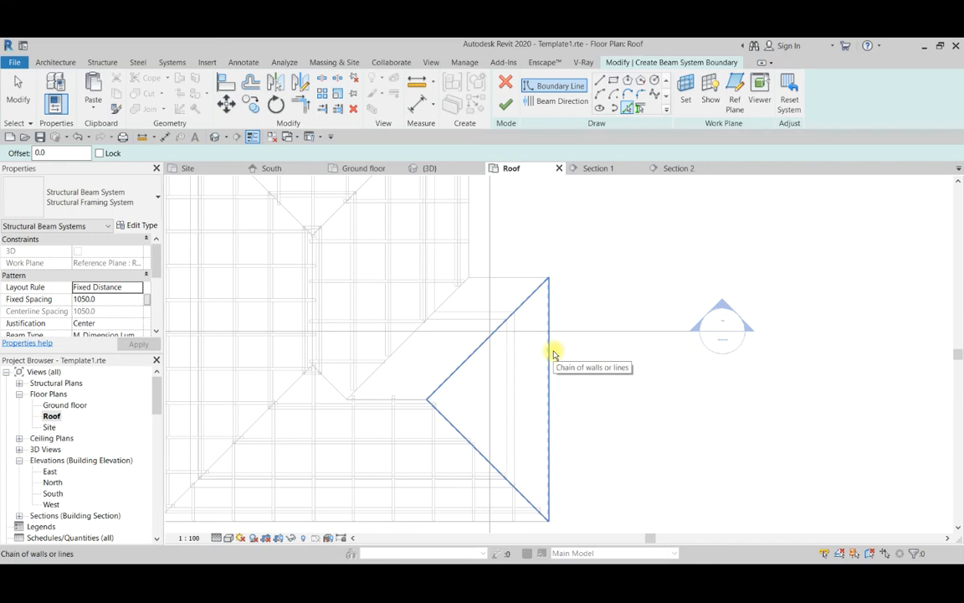
scroll(554, 350, "down", 1)
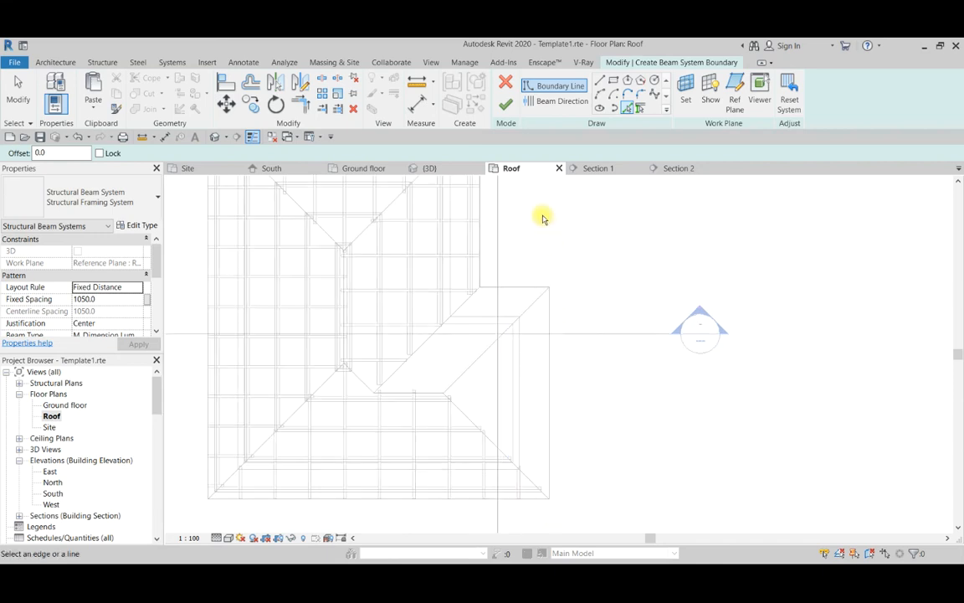
key("Tab")
left_click(555, 428)
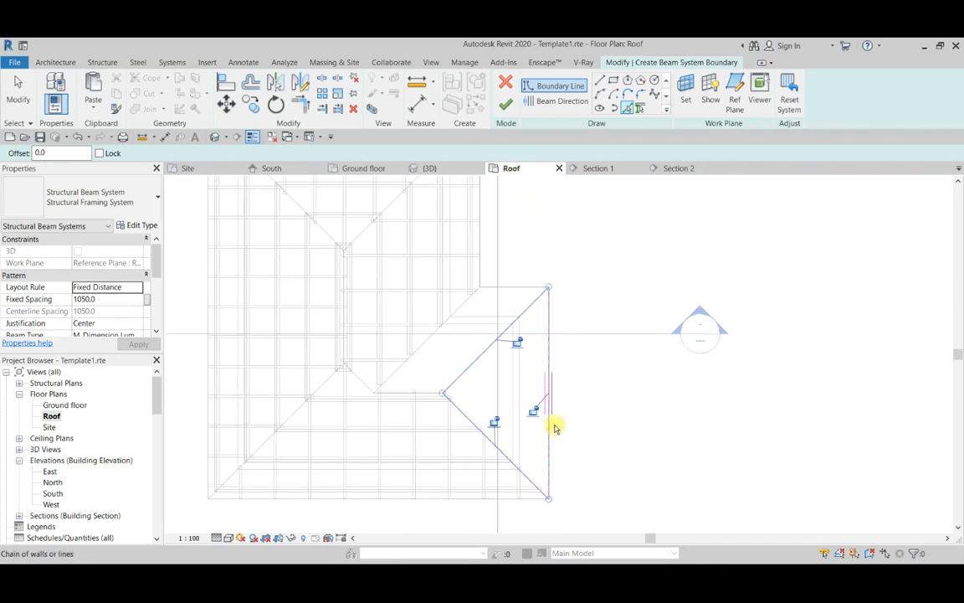
left_click(505, 107)
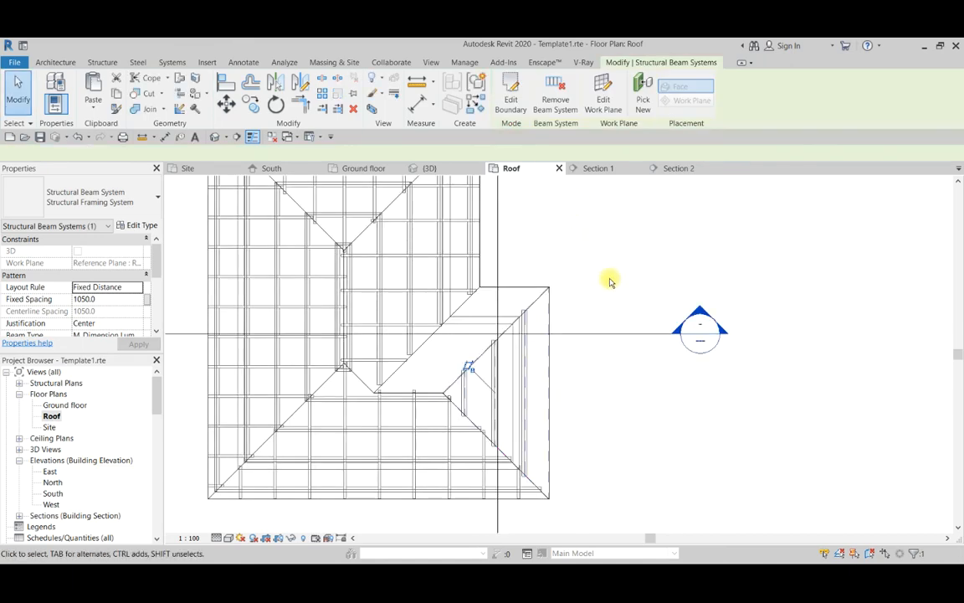
Copy the east slope's beam system and paste the copy aligned to the same place.
scroll(556, 319, "up", 2)
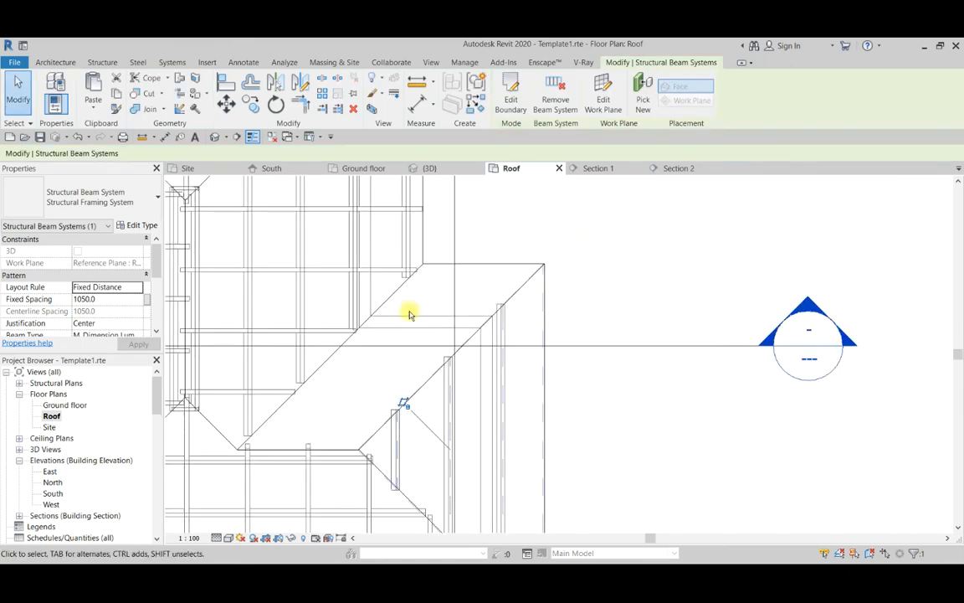
scroll(544, 333, "down", 4)
scroll(554, 368, "up", 2)
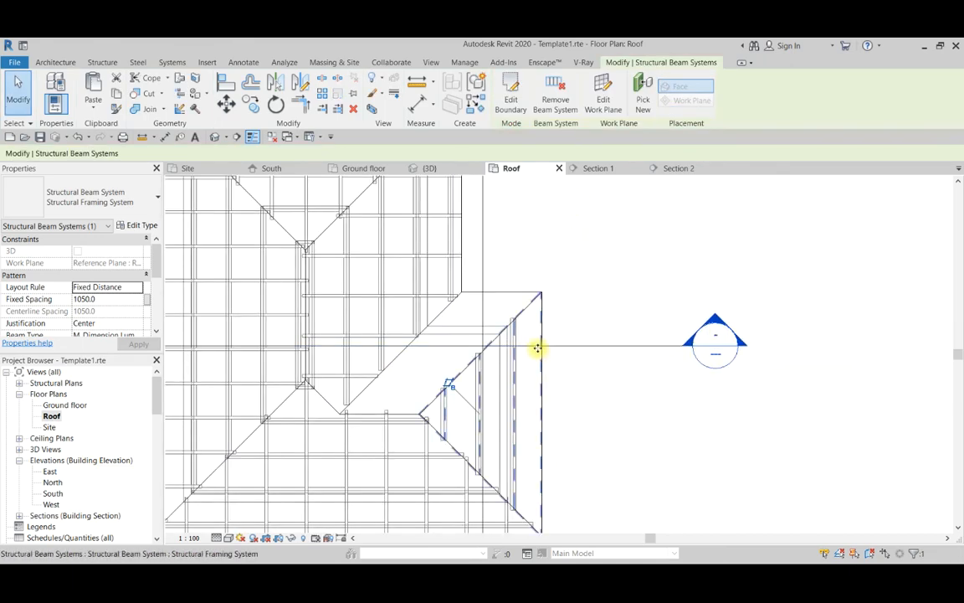
scroll(544, 368, "up", 1)
scroll(534, 365, "down", 1)
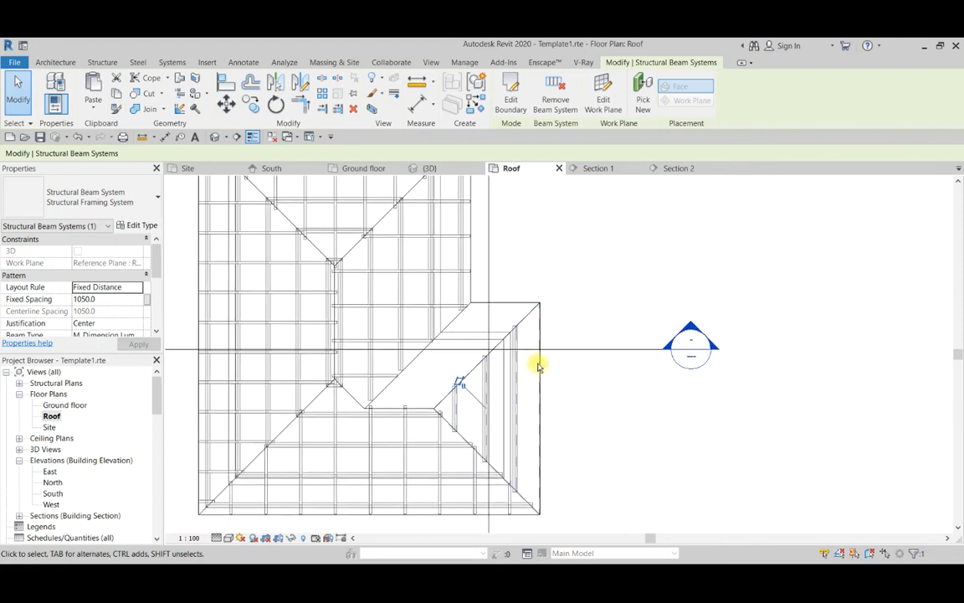
key("Escape")
key("Tab")
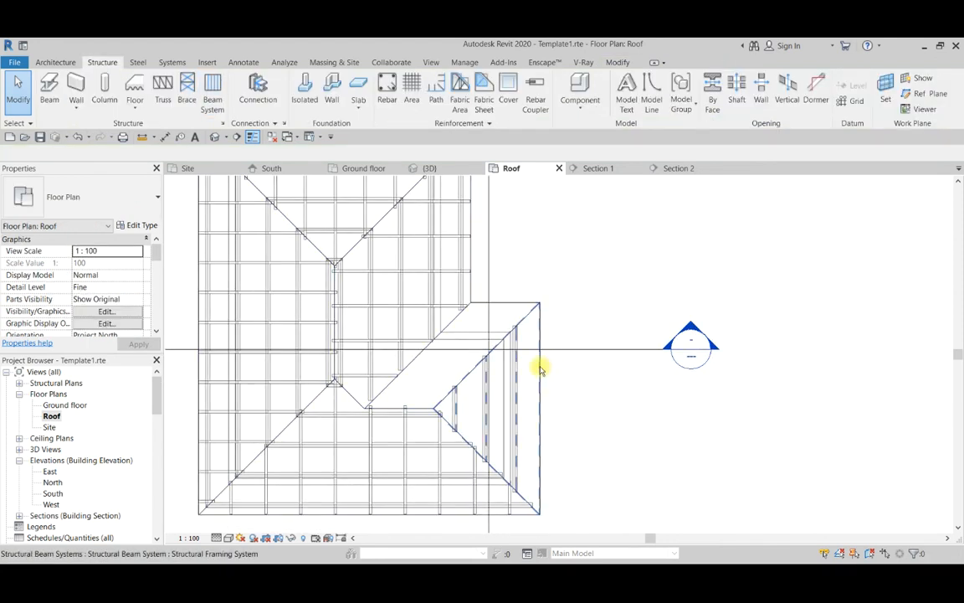
left_click(541, 368)
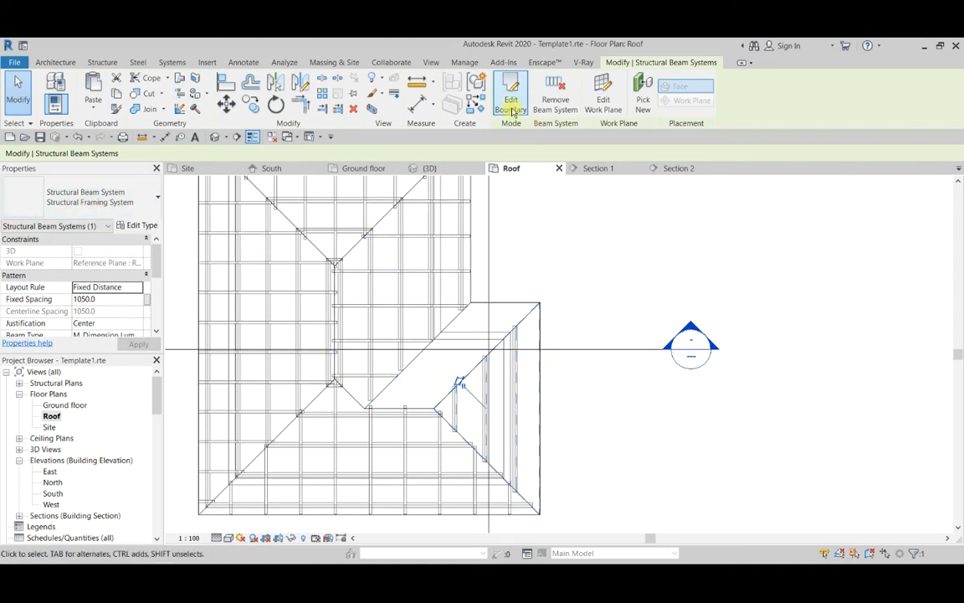
left_click(98, 106)
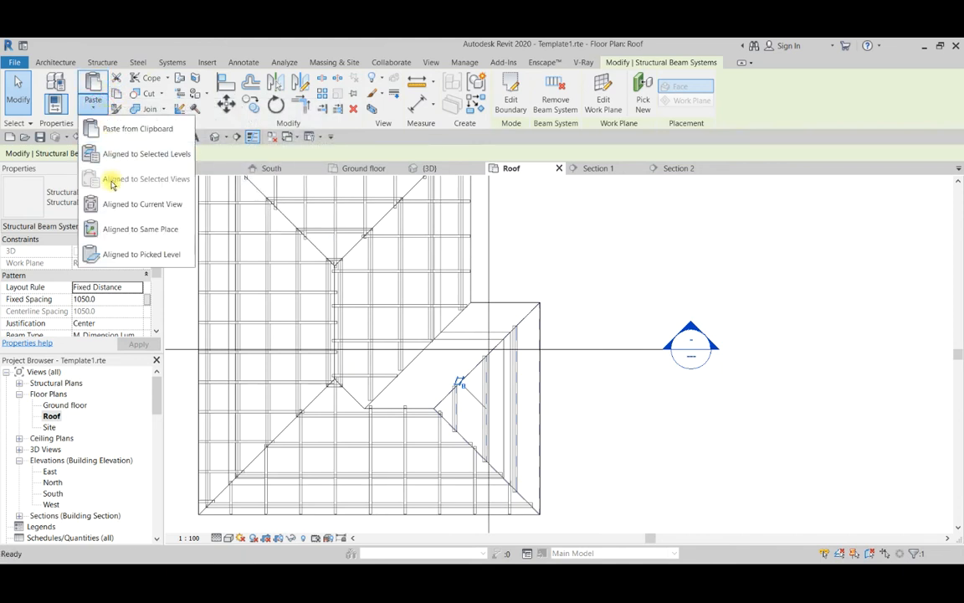
left_click(130, 229)
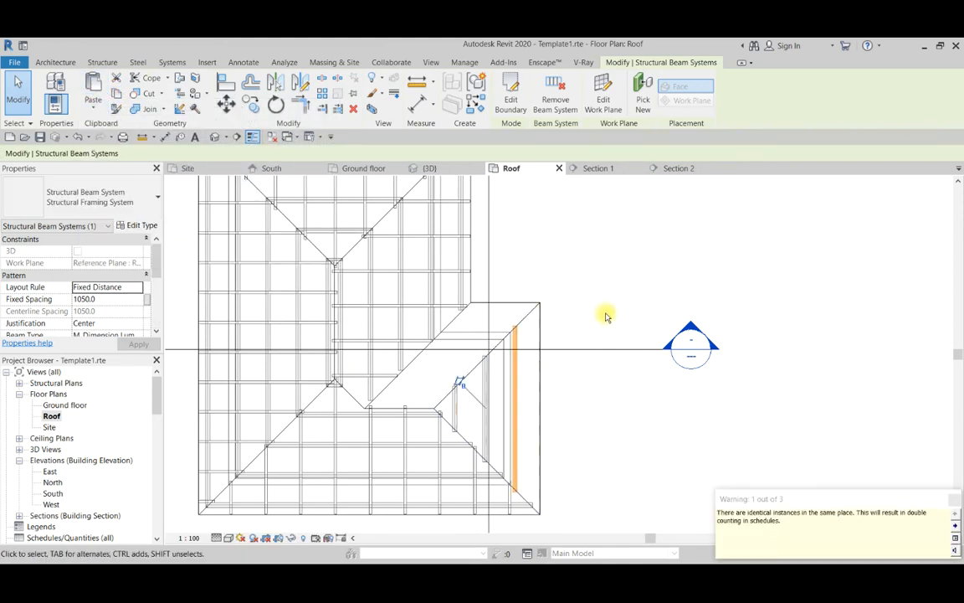
Edit the pasted east-slope beam system's boundary, drawing a short horizontal line across its north corner and trimming the corner to it.
left_click(508, 105)
scroll(560, 290, "up", 3)
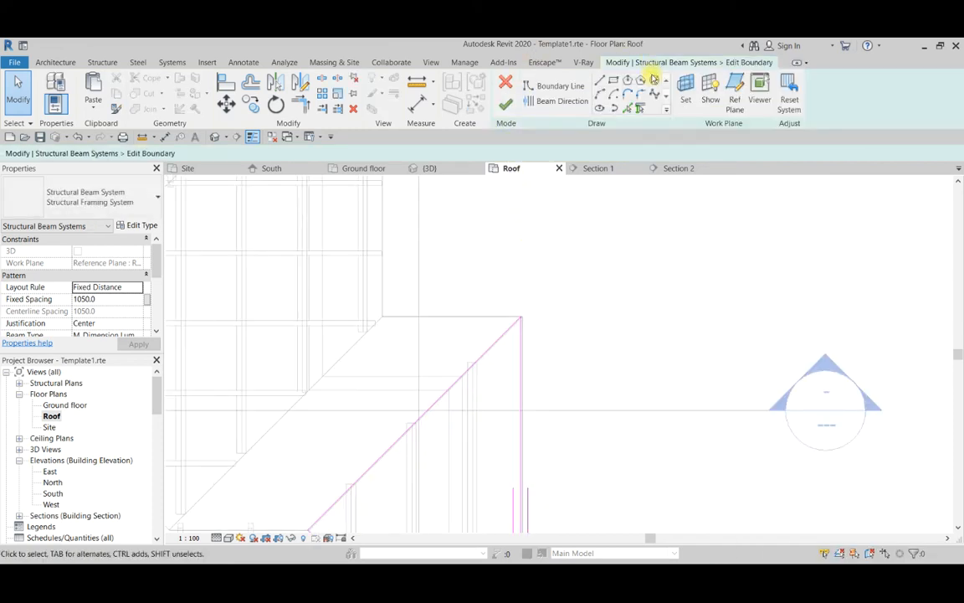
left_click(599, 80)
scroll(493, 358, "up", 3)
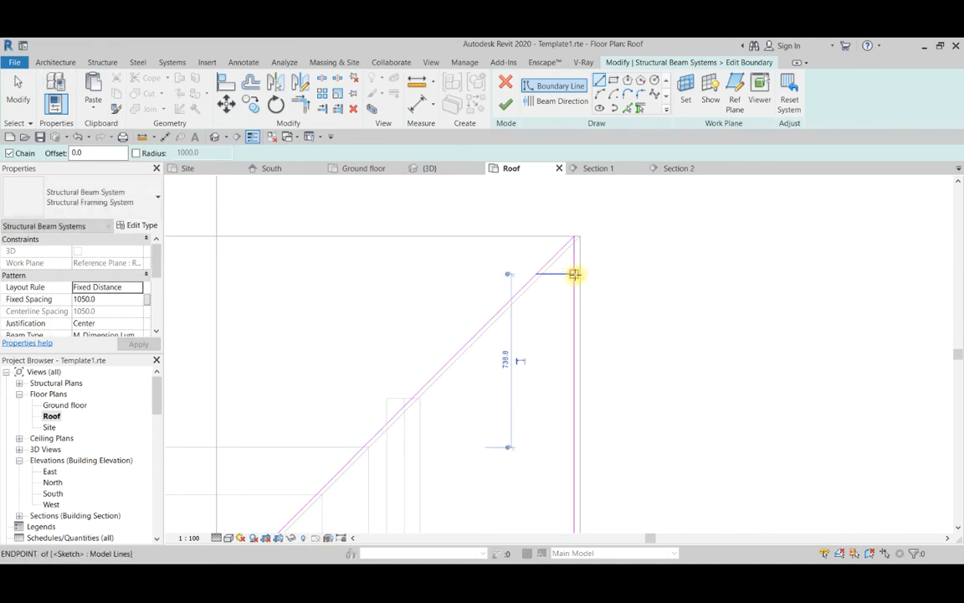
key("Escape")
key("Escape")
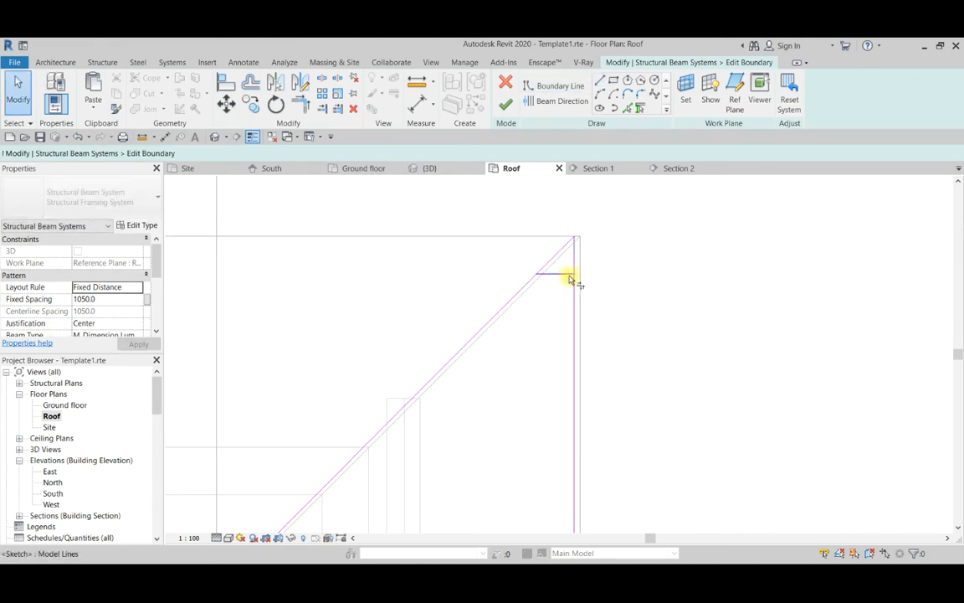
key("t")
key("r")
left_click(555, 273)
left_click(538, 286)
scroll(569, 317, "down", 1)
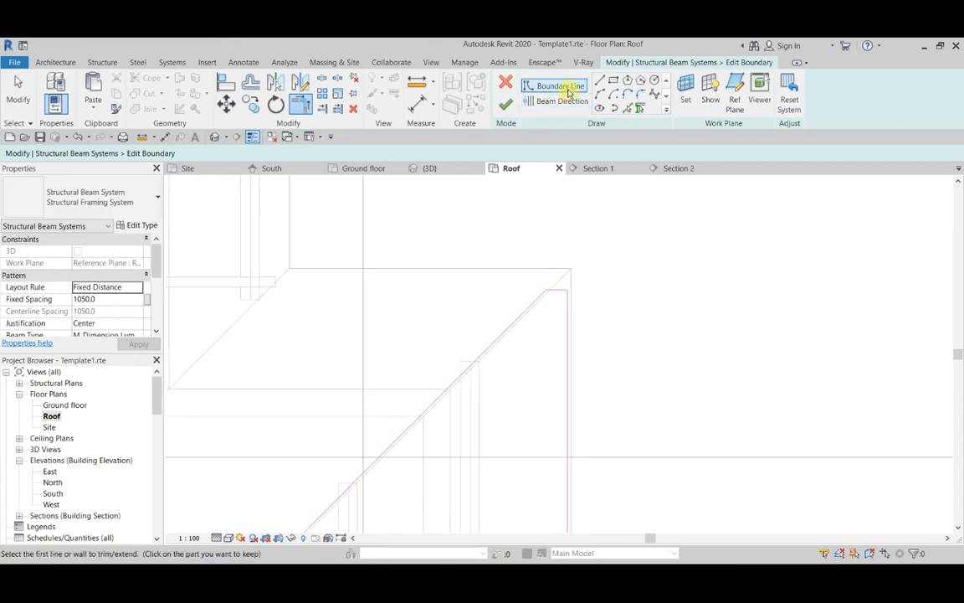
Set the beam direction parallel to the short horizontal edge and finish the boundary sketch.
left_click(552, 108)
scroll(563, 277, "up", 2)
left_click(562, 305)
scroll(648, 289, "down", 2)
left_click(507, 107)
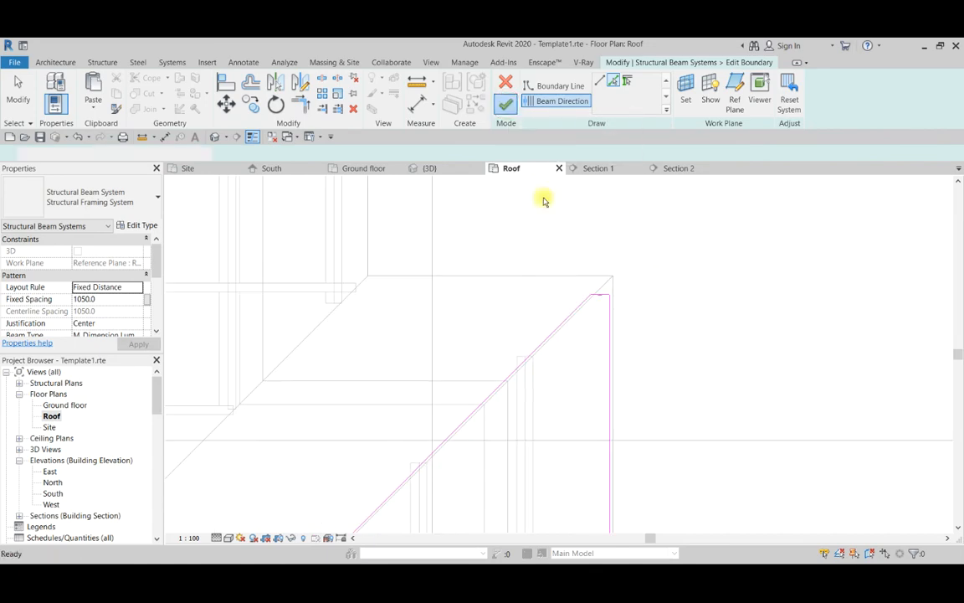
scroll(627, 335, "down", 4)
Set the pasted east-slope beam system's fixed spacing to 900 and clear the selection.
scroll(627, 335, "up", 5)
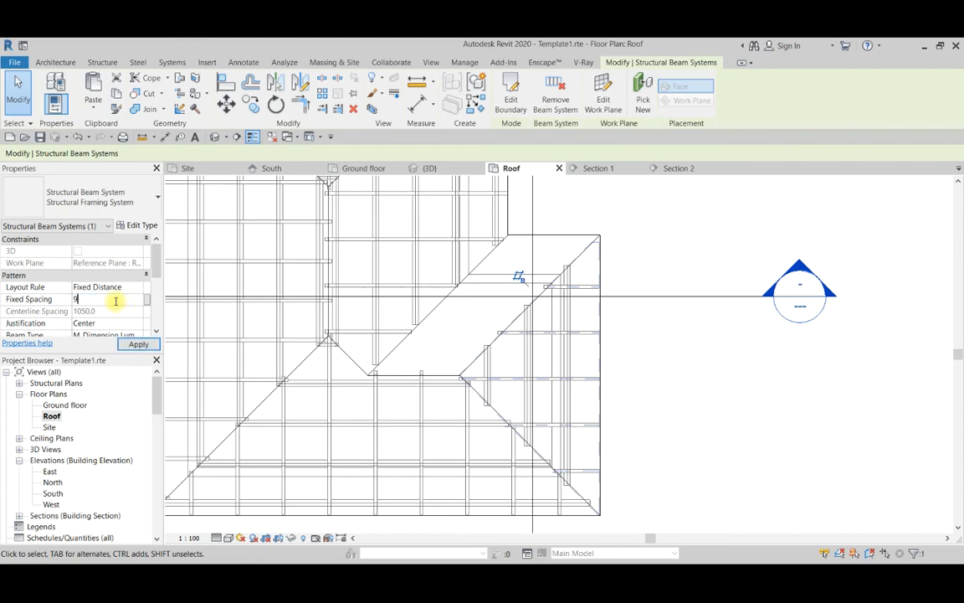
scroll(674, 388, "down", 3)
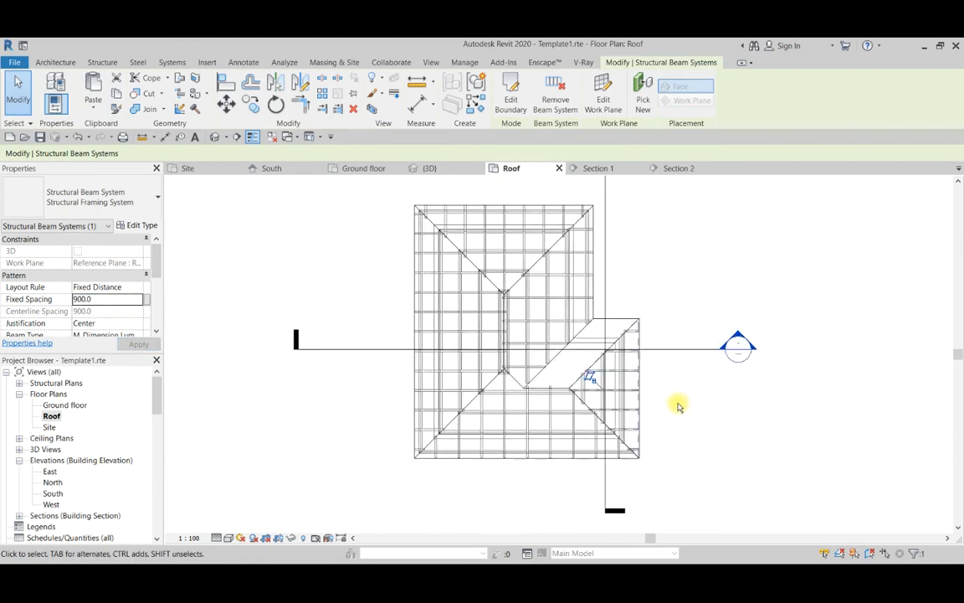
scroll(678, 402, "up", 4)
scroll(633, 242, "down", 4)
scroll(628, 335, "up", 3)
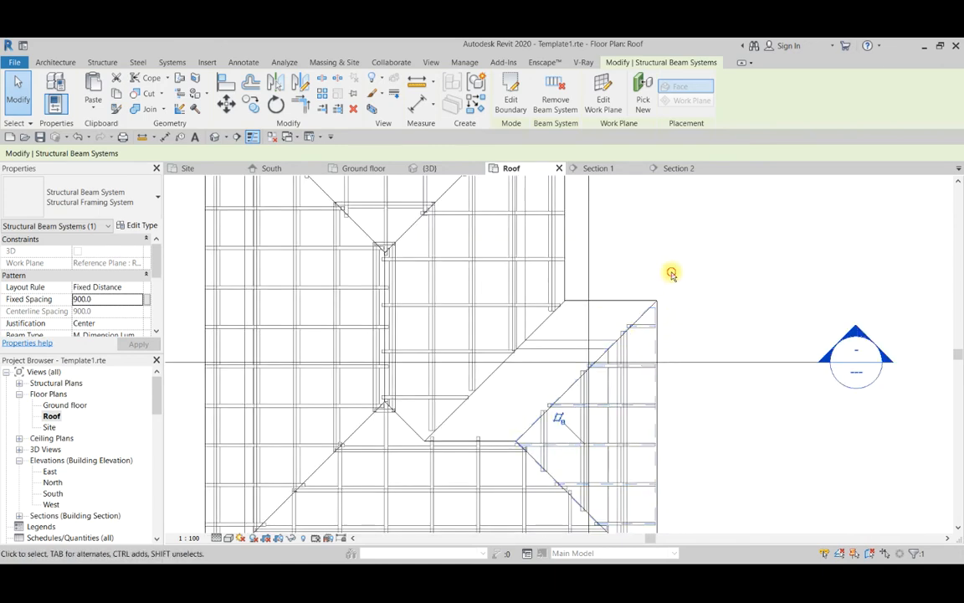
left_click(672, 275)
scroll(628, 428, "down", 3)
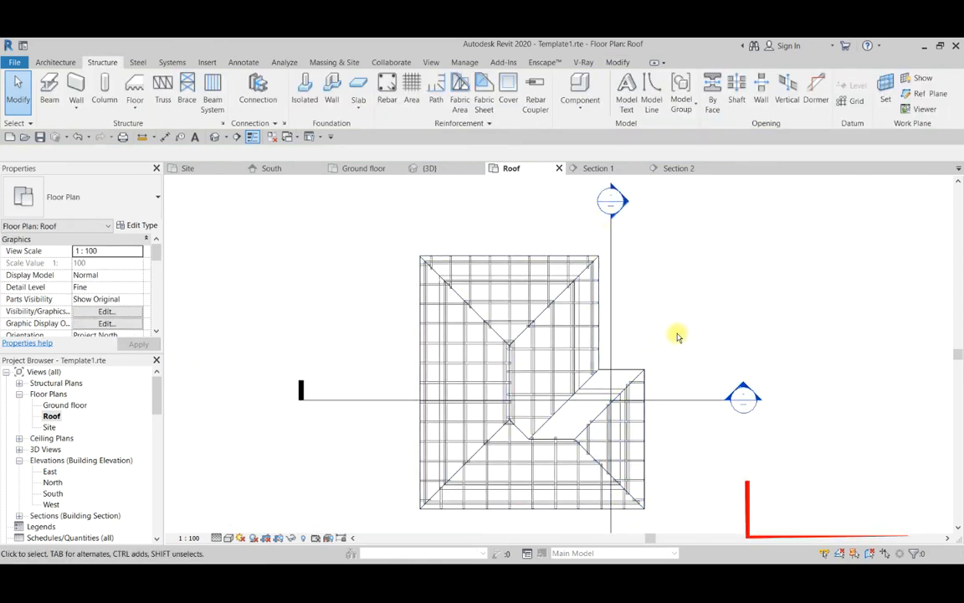
Start a sketched beam system and set its work plane to Reference Plane : Roof mem 7.
scroll(581, 452, "up", 3)
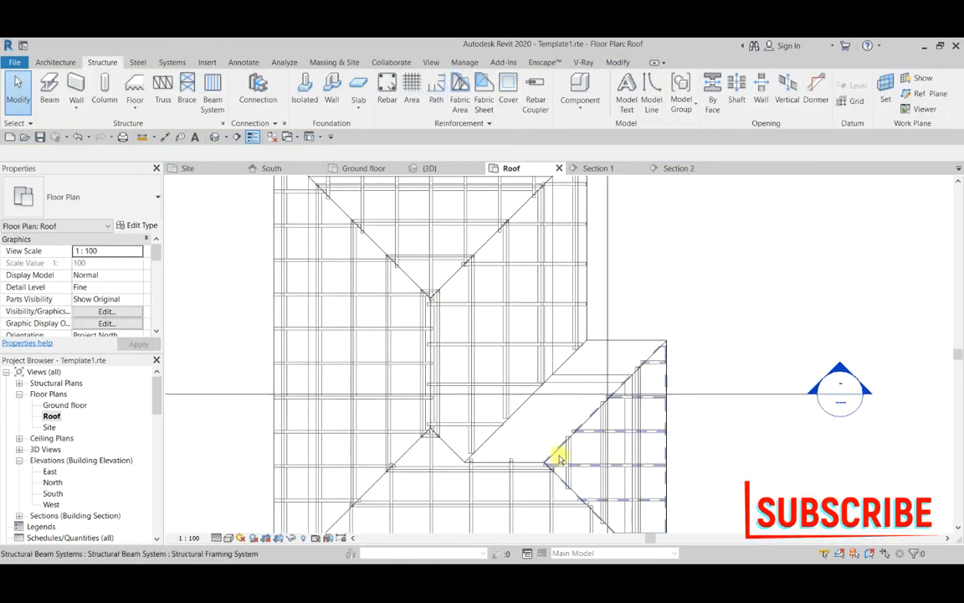
scroll(584, 417, "down", 3)
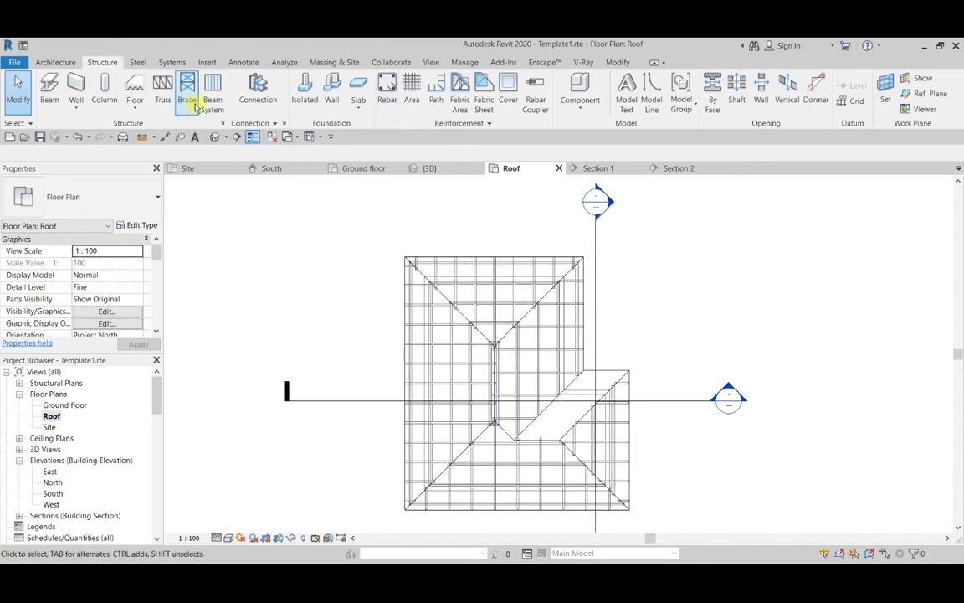
left_click(212, 104)
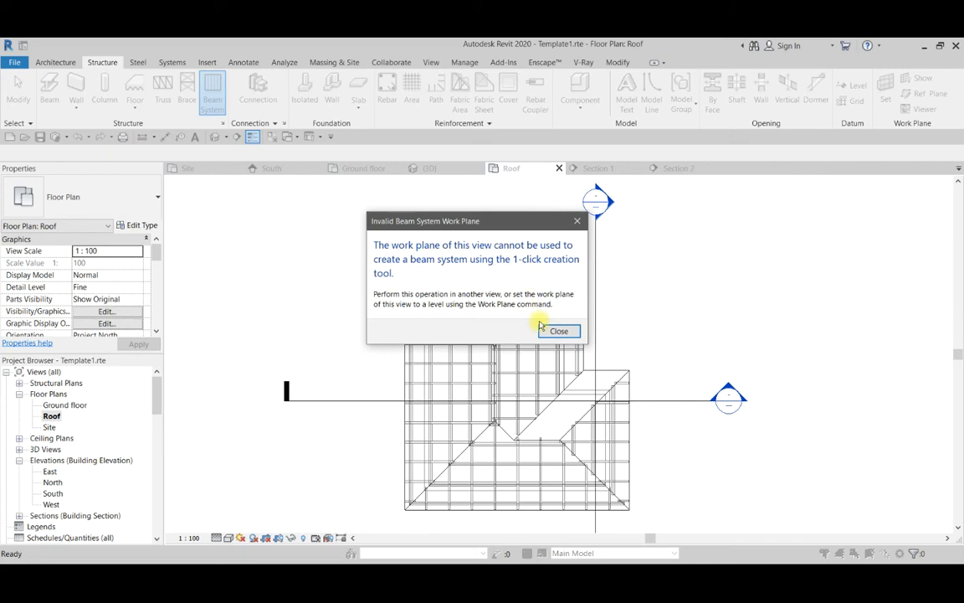
left_click(548, 335)
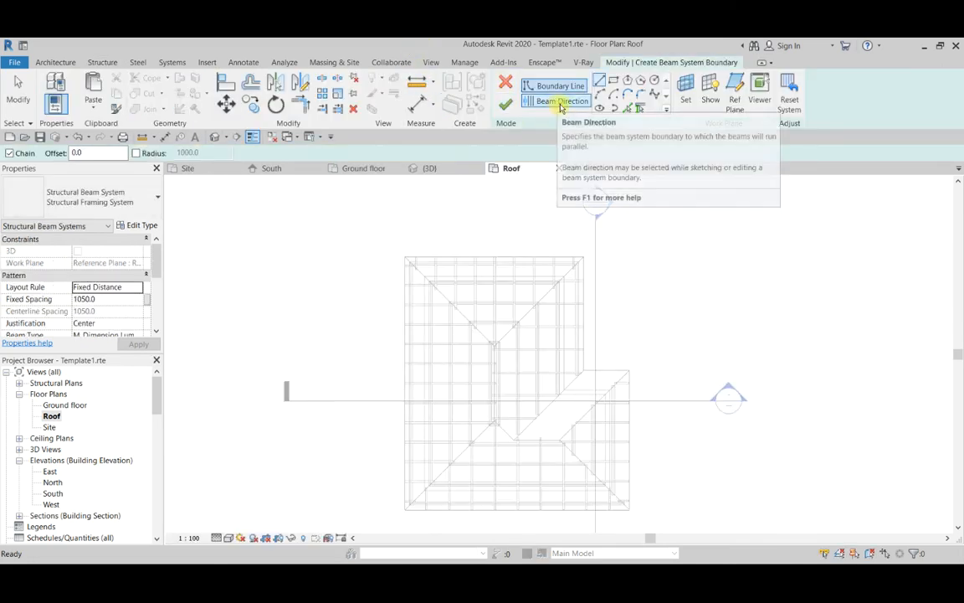
left_click(685, 99)
left_click(505, 304)
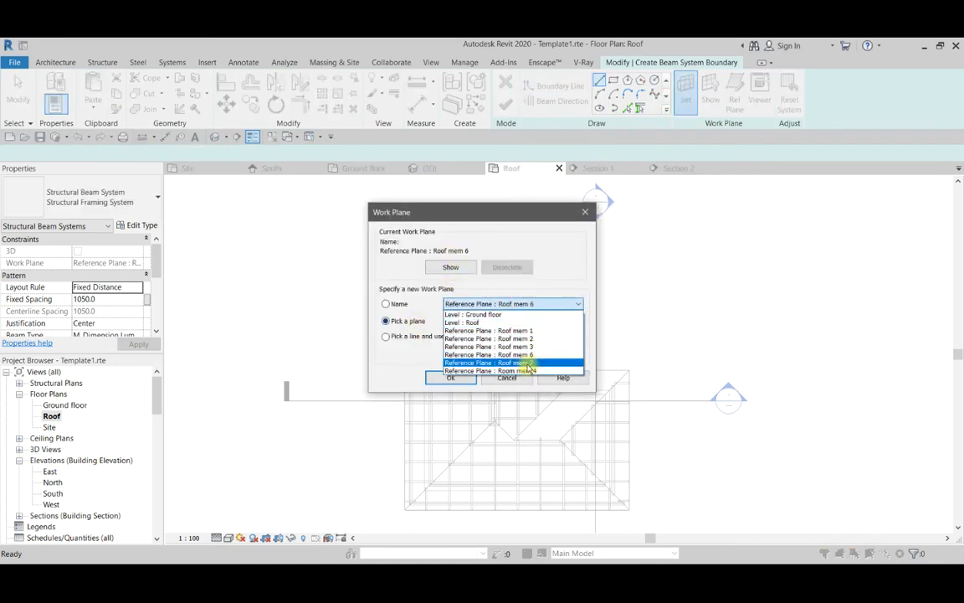
left_click(515, 362)
left_click(454, 377)
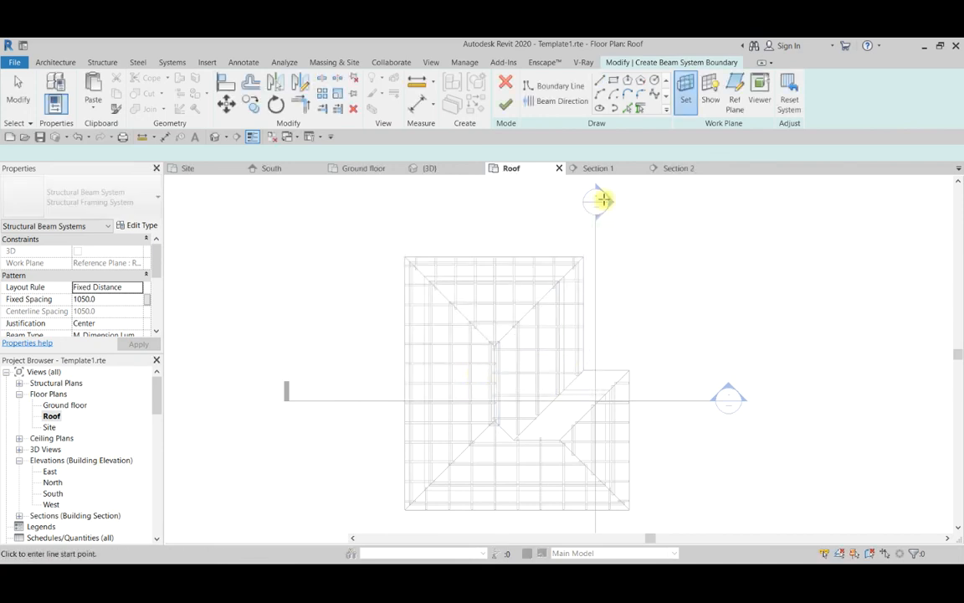
Pick the chain of edges around the wing's north slope as the beam system boundary and finish the sketch.
left_click(627, 109)
scroll(605, 377, "up", 3)
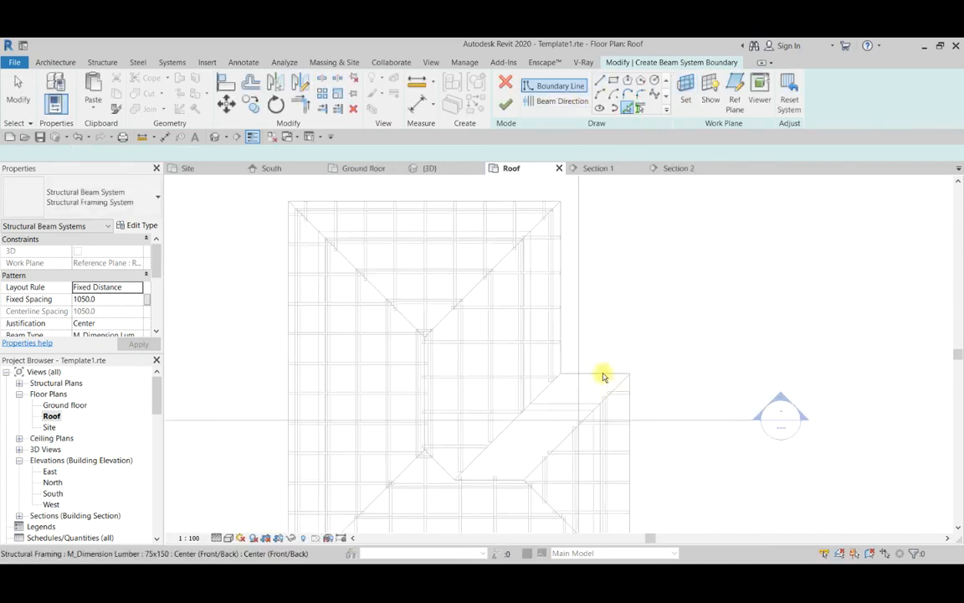
key("Tab")
left_click(605, 375)
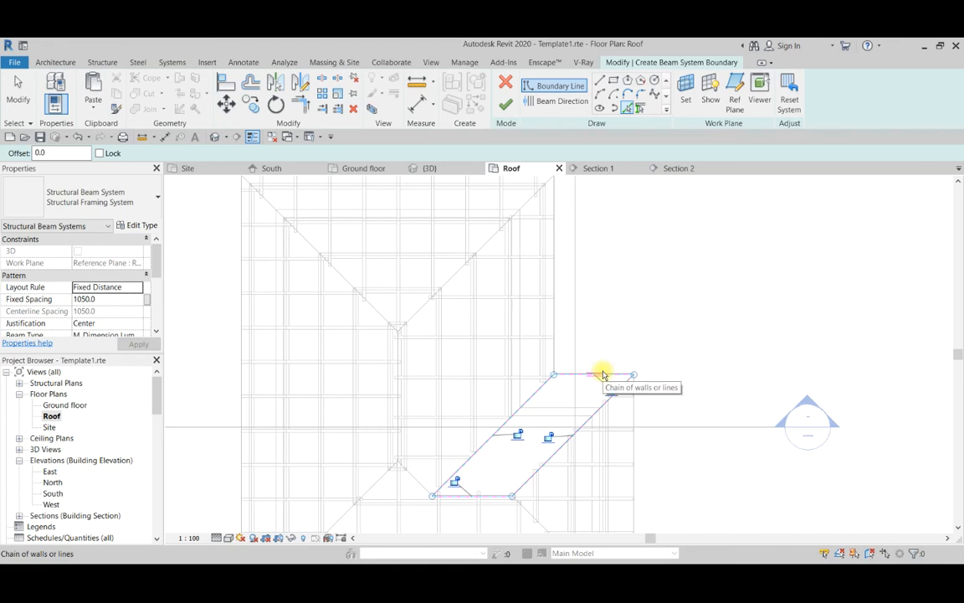
left_click(507, 107)
scroll(581, 210, "down", 3)
scroll(600, 239, "down", 2)
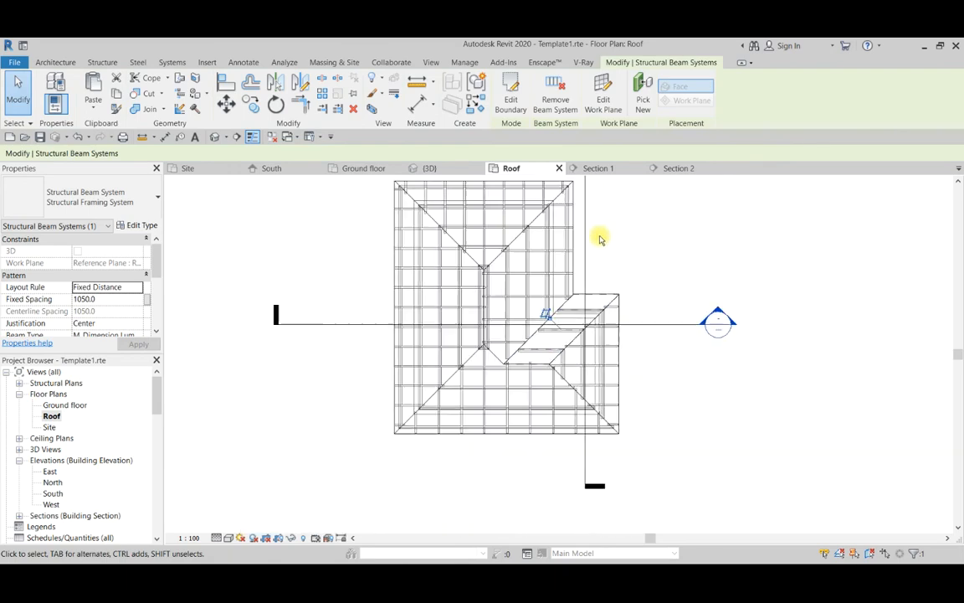
Examine the new beams under the wing's north slope in the Roof plan and the 3D view.
scroll(594, 268, "up", 2)
scroll(582, 335, "up", 3)
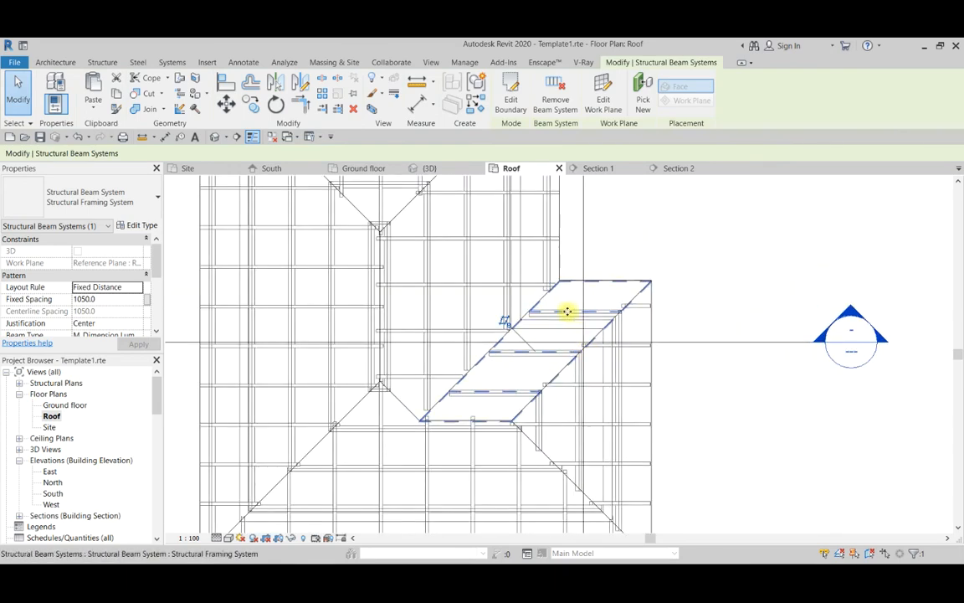
scroll(568, 312, "down", 2)
left_click(421, 170)
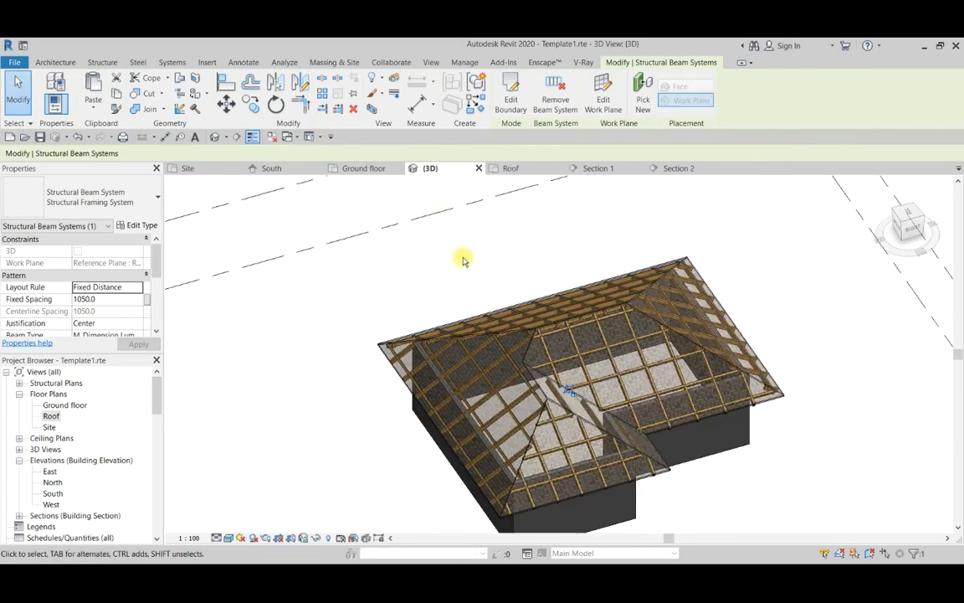
scroll(419, 318, "down", 3)
middle_click_drag(377, 372, 437, 379, "shift")
scroll(523, 328, "up", 5)
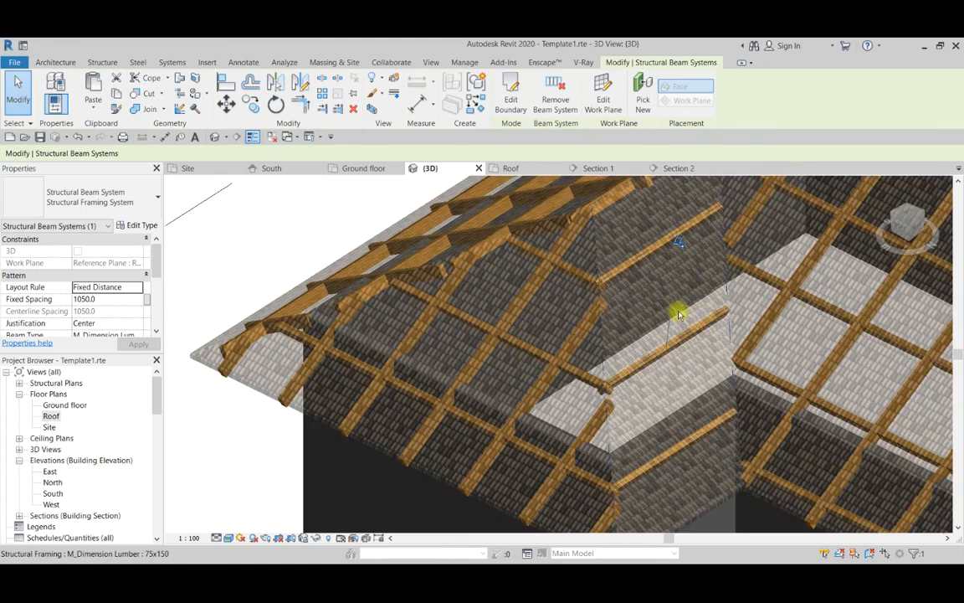
scroll(516, 312, "down", 4)
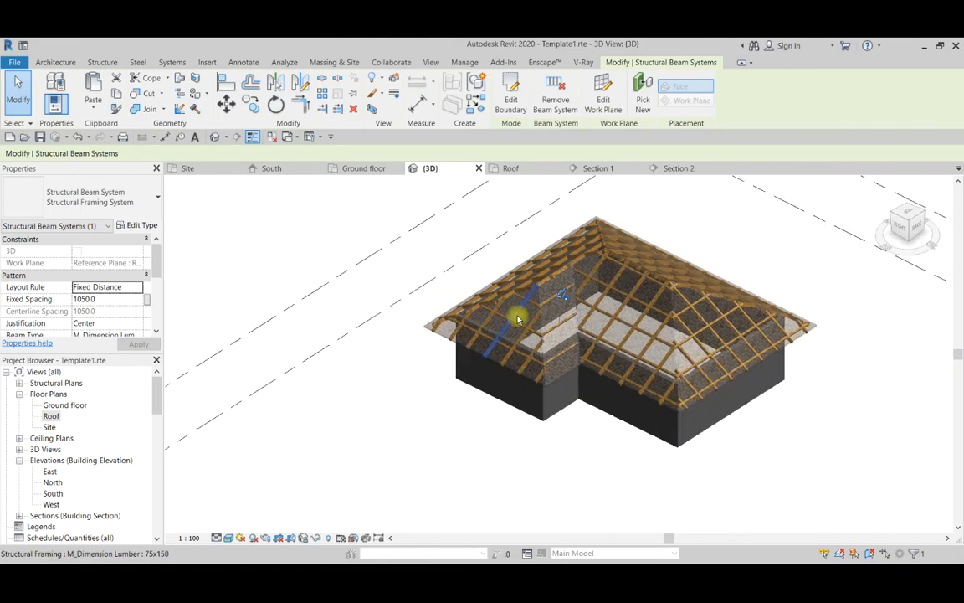
Return to the Roof plan, copy the wing's north-slope beam system and paste it aligned to the same place.
left_click(505, 169)
scroll(589, 294, "up", 5)
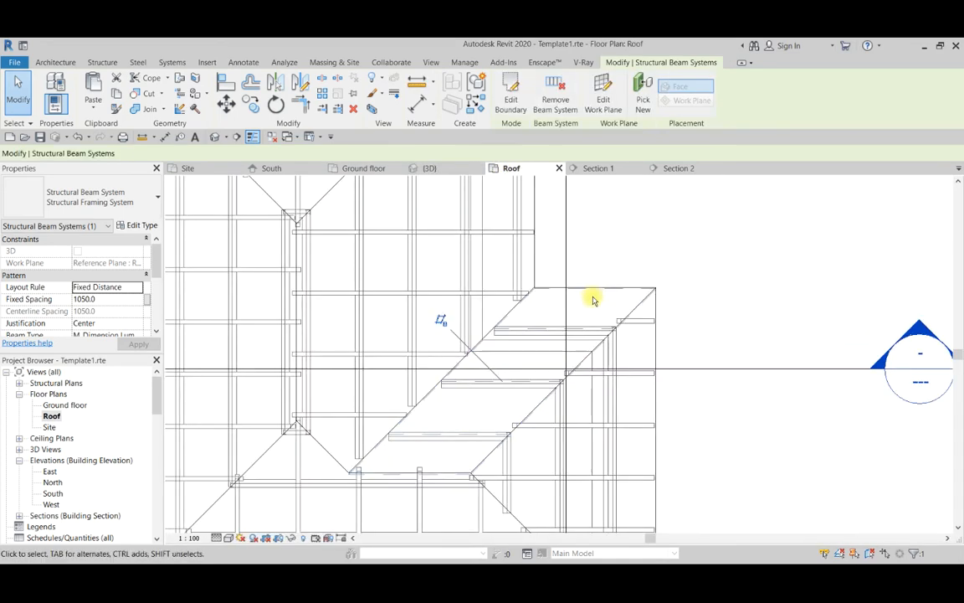
left_click(652, 266)
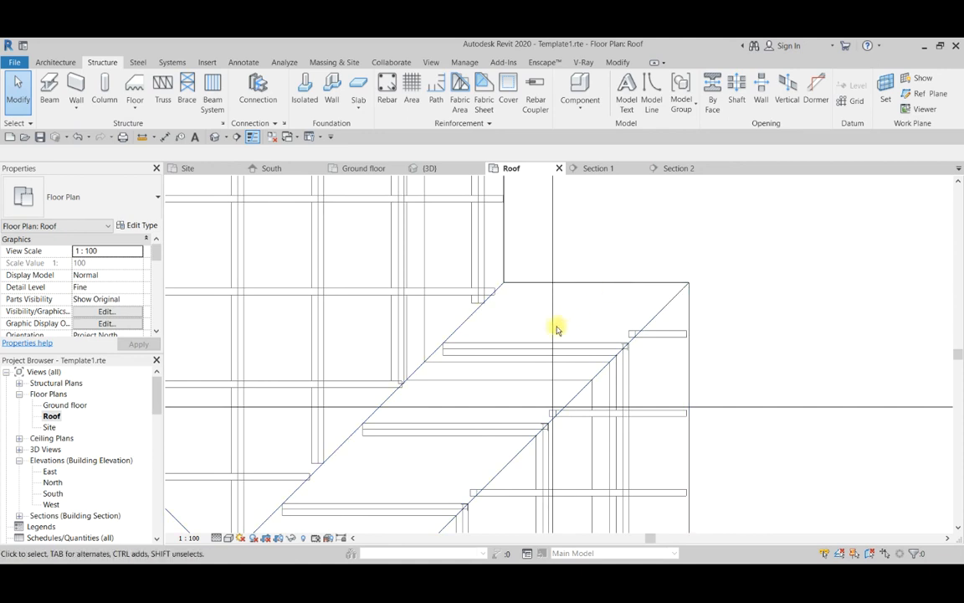
key("Tab")
left_click(537, 282)
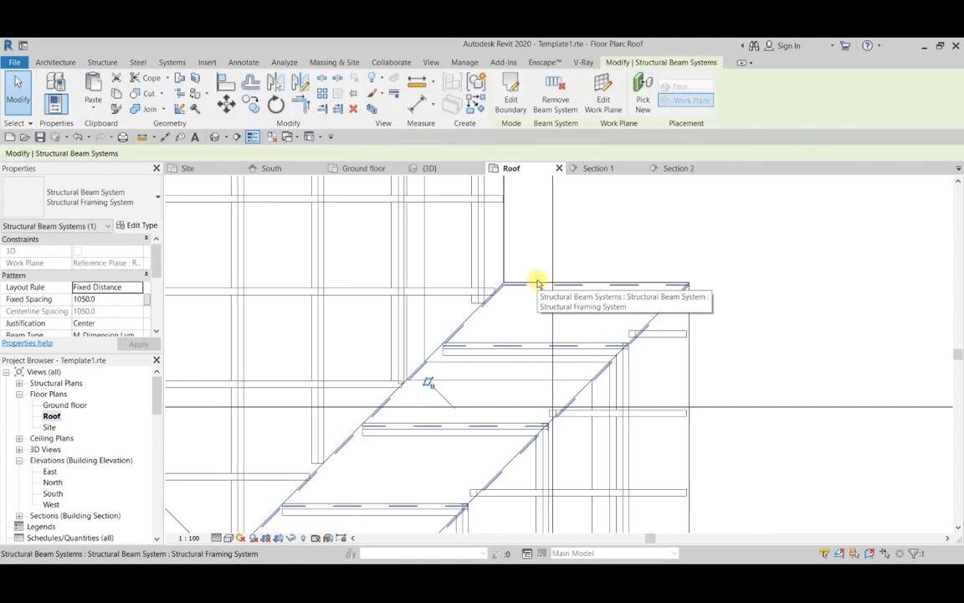
left_click(93, 106)
left_click(107, 227)
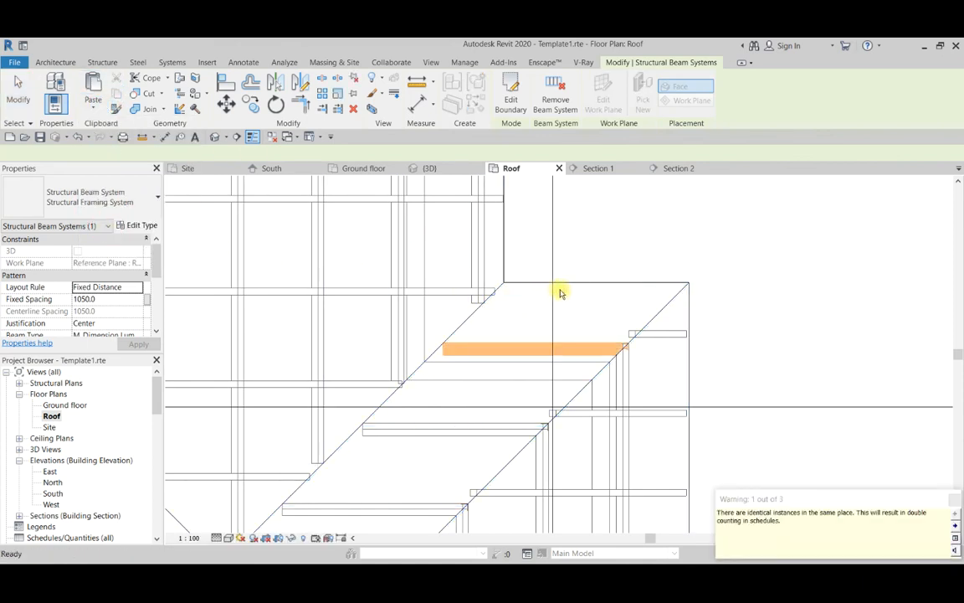
Edit the pasted north-slope beam system's boundary, drawing a short vertical line across its northeast corner and trimming the corner to it.
left_click(518, 88)
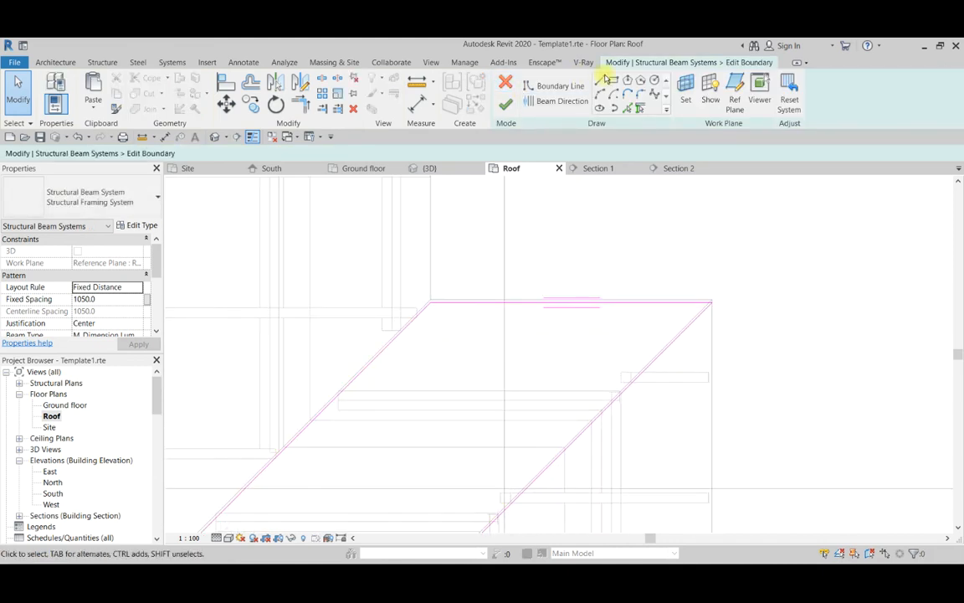
left_click(601, 80)
scroll(705, 351, "up", 4)
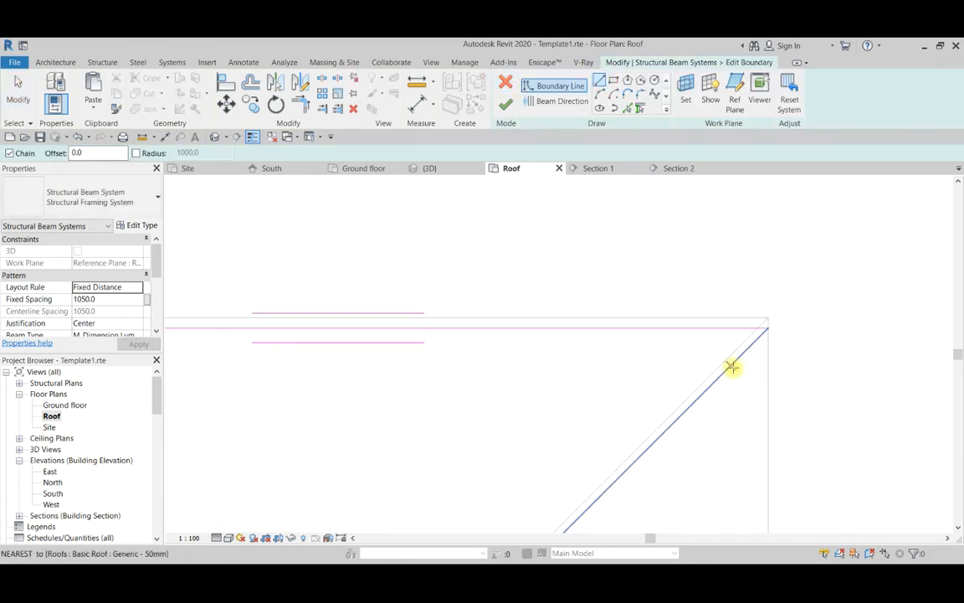
left_click(731, 329)
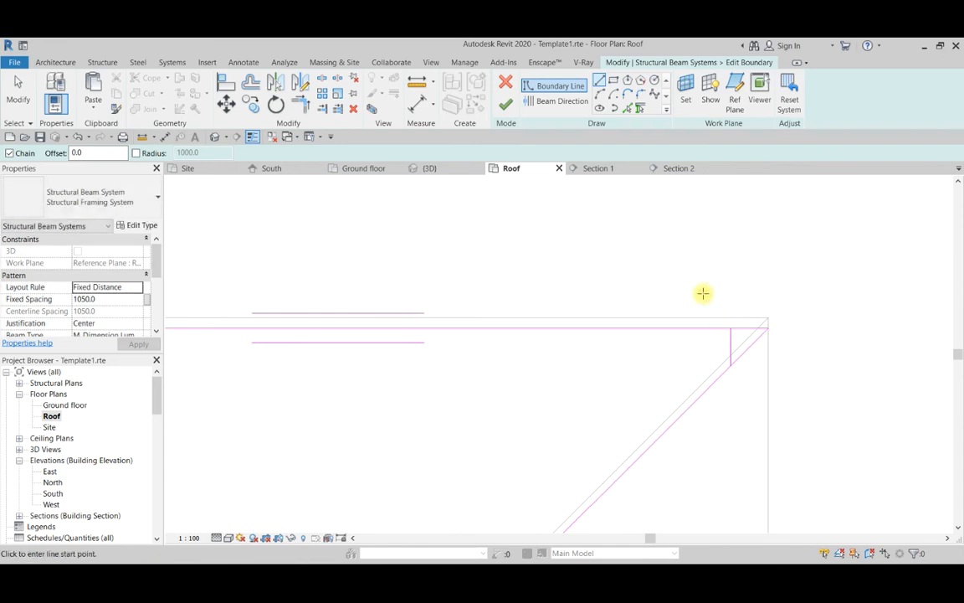
key("r")
left_click(712, 327)
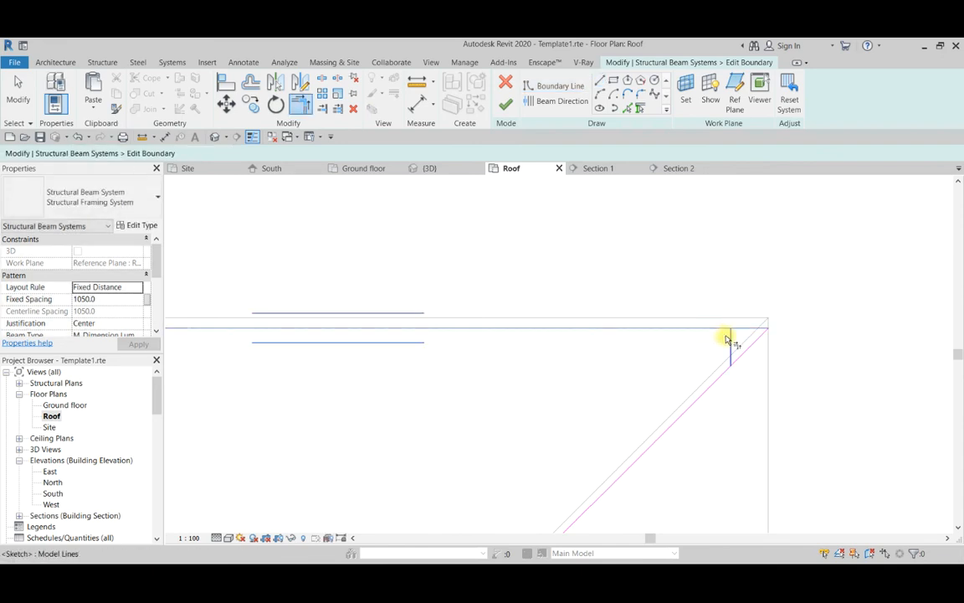
left_click(737, 360)
scroll(648, 303, "down", 2)
scroll(649, 303, "down", 1)
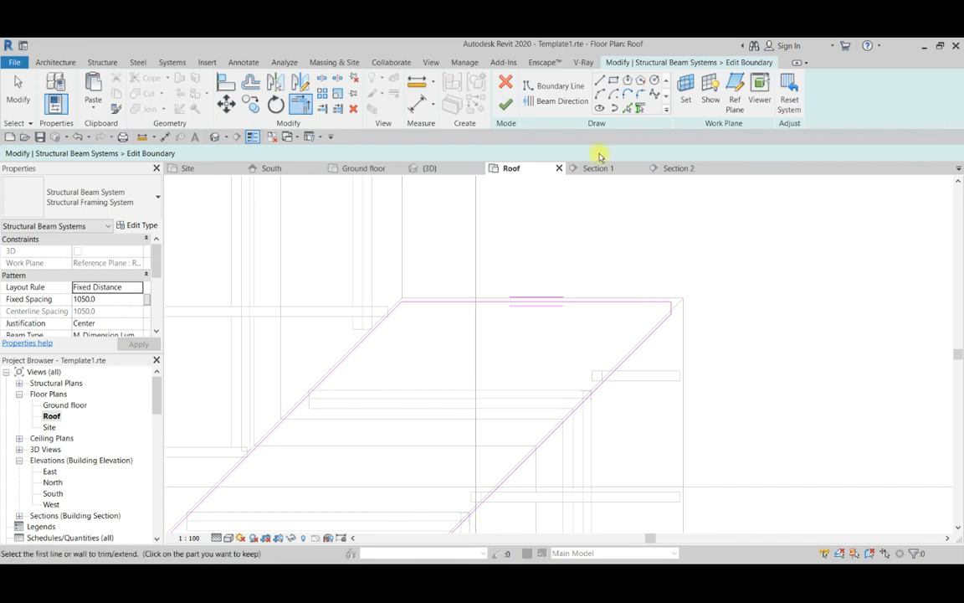
Set the beam direction parallel to the short vertical edge, finish the sketch, and set the fixed spacing to 900.
left_click(559, 103)
scroll(710, 308, "up", 3)
scroll(629, 299, "down", 3)
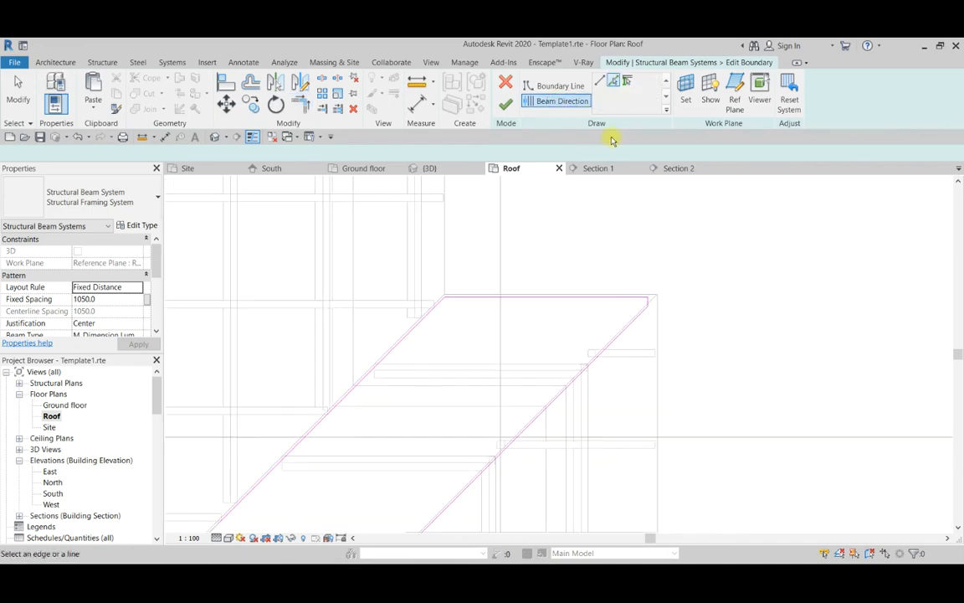
left_click(506, 104)
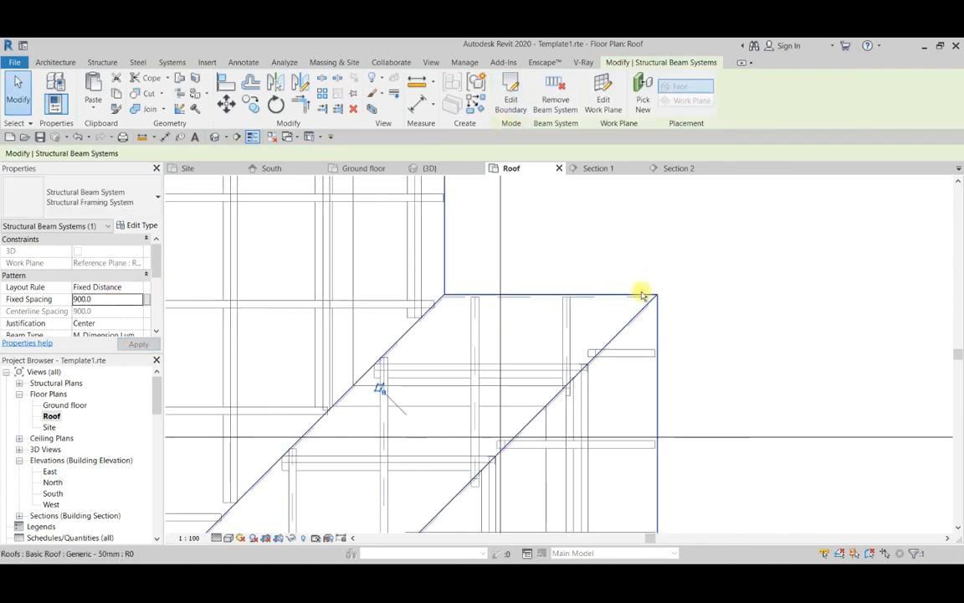
Open the 3D view to check the crossing beams under the whole roof.
scroll(642, 290, "down", 5)
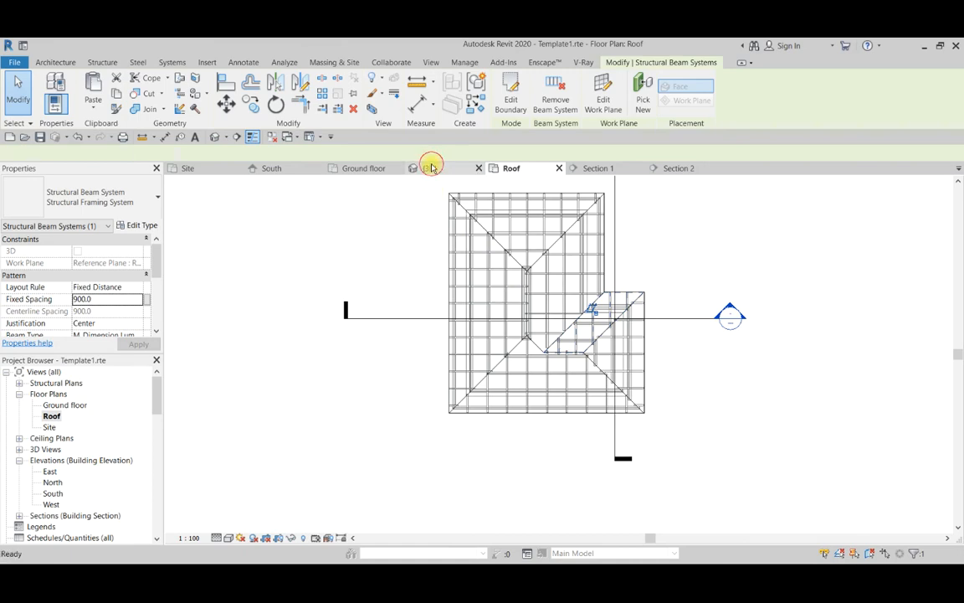
left_click(432, 167)
scroll(444, 277, "down", 3)
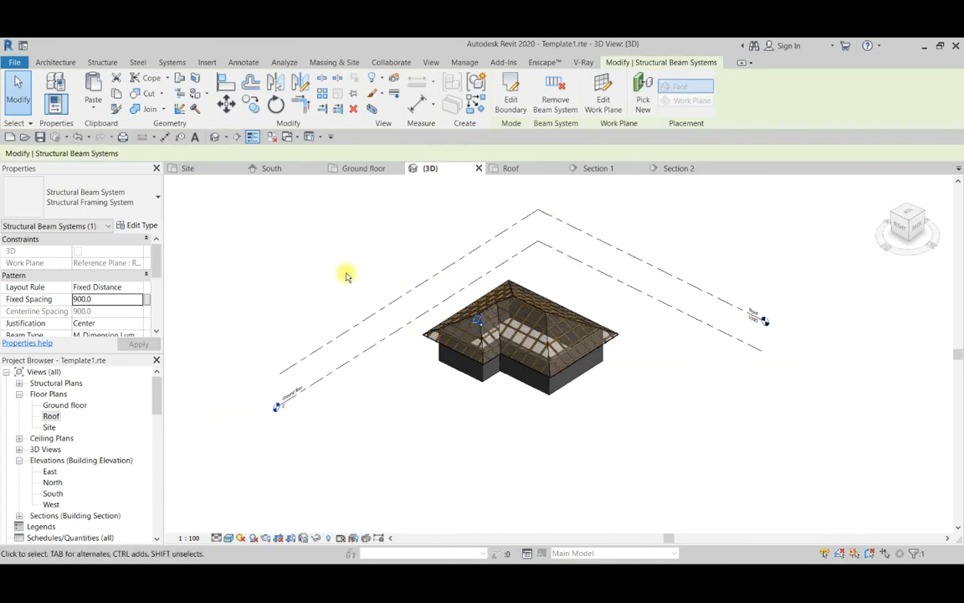
Orbit the 3D model and inspect the crossing 75x150 beams up close around the inner corner between the main block and wing.
middle_click_drag(346, 273, 550, 315, "shift")
scroll(389, 377, "up", 4)
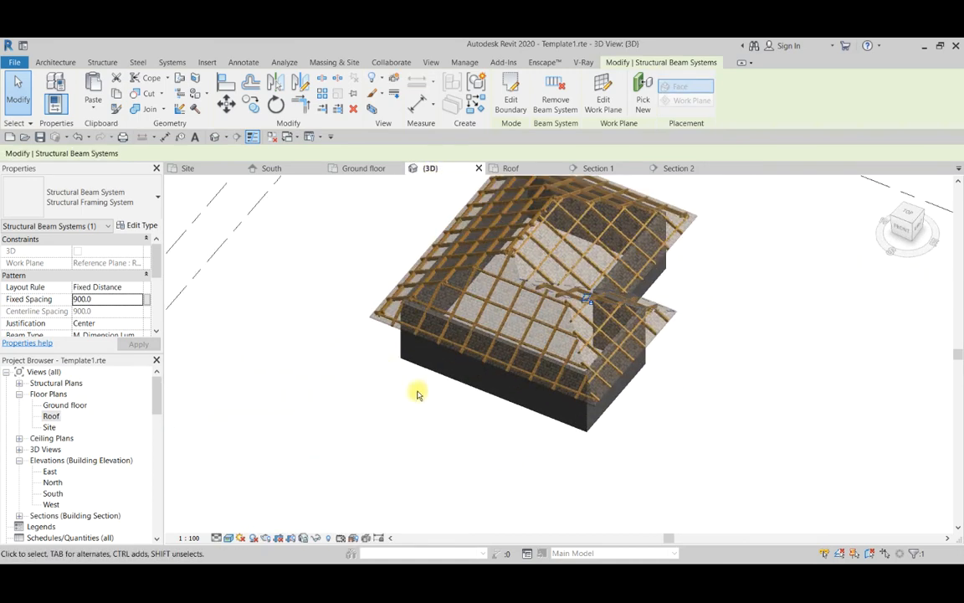
scroll(469, 436, "down", 3)
middle_click_drag(493, 459, 499, 346, "shift")
scroll(377, 418, "up", 3)
scroll(487, 344, "down", 3)
scroll(566, 316, "up", 5)
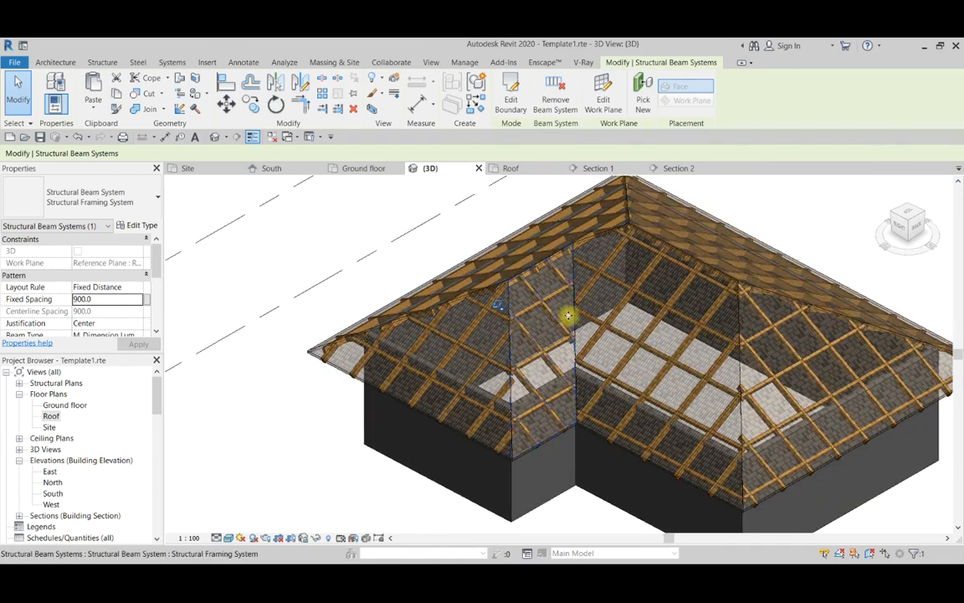
scroll(535, 310, "down", 3)
scroll(564, 323, "up", 4)
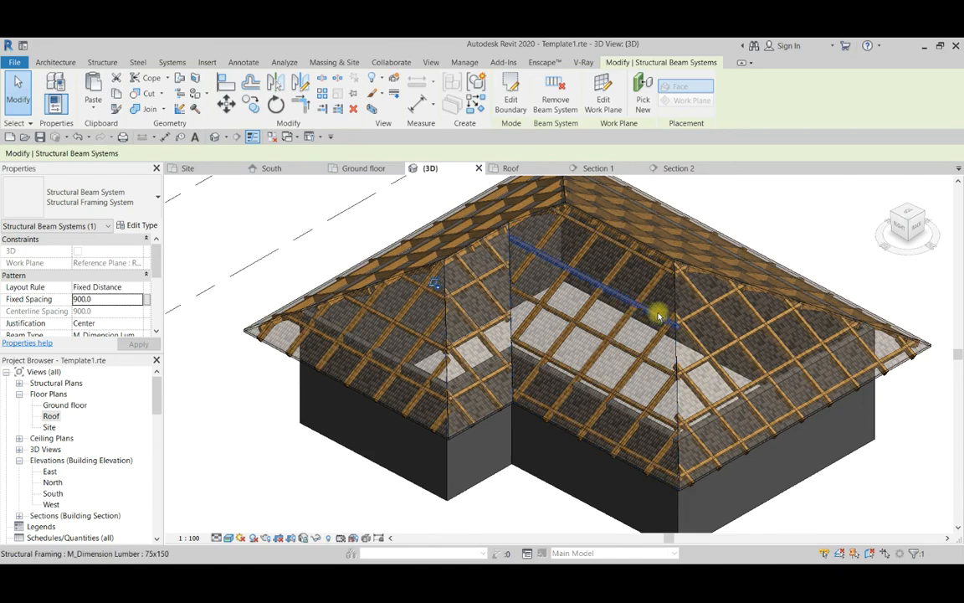
scroll(647, 355, "down", 4)
scroll(624, 308, "down", 3)
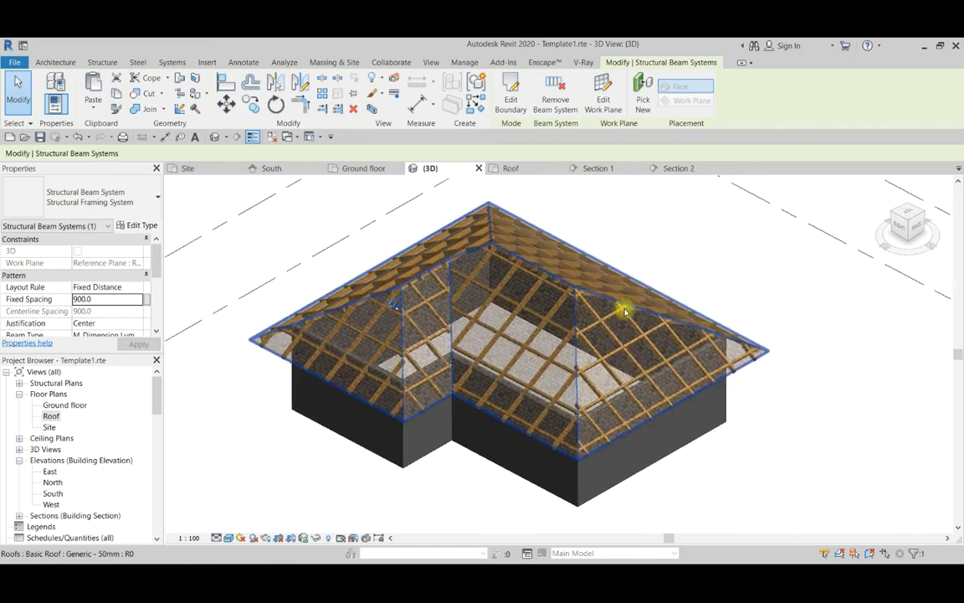
Examine the roof framing from above, and from the front-right corner check how the beam systems meet along hips and ridges.
left_click(915, 213)
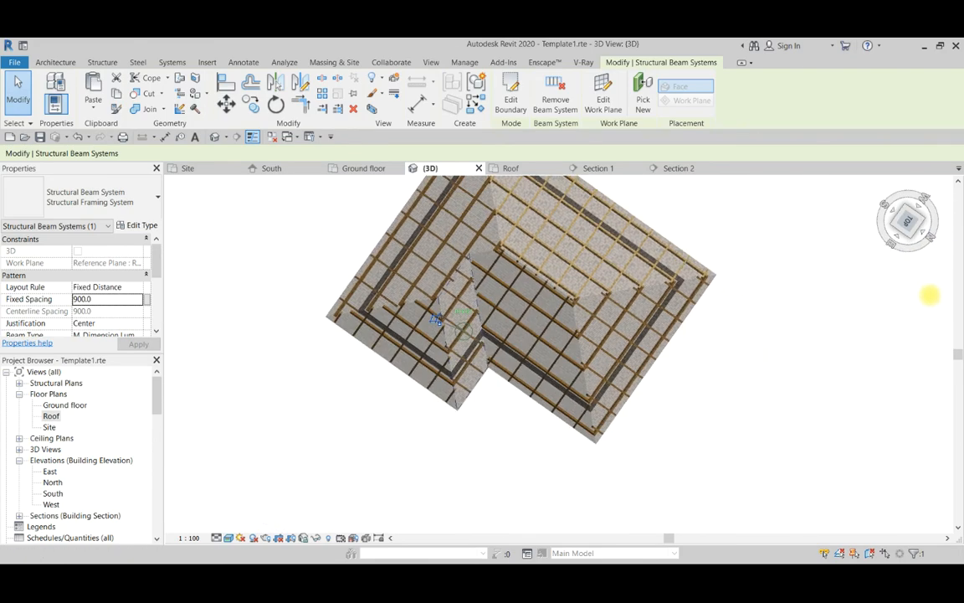
mouse_move(166, 290)
left_mouse_down()
mouse_move(187, 233)
mouse_move(887, 525)
mouse_move(703, 199)
mouse_move(668, 264)
left_mouse_up()
middle_click_drag(668, 265, 783, 249, "shift")
scroll(783, 248, "down", 3)
scroll(562, 285, "up", 4)
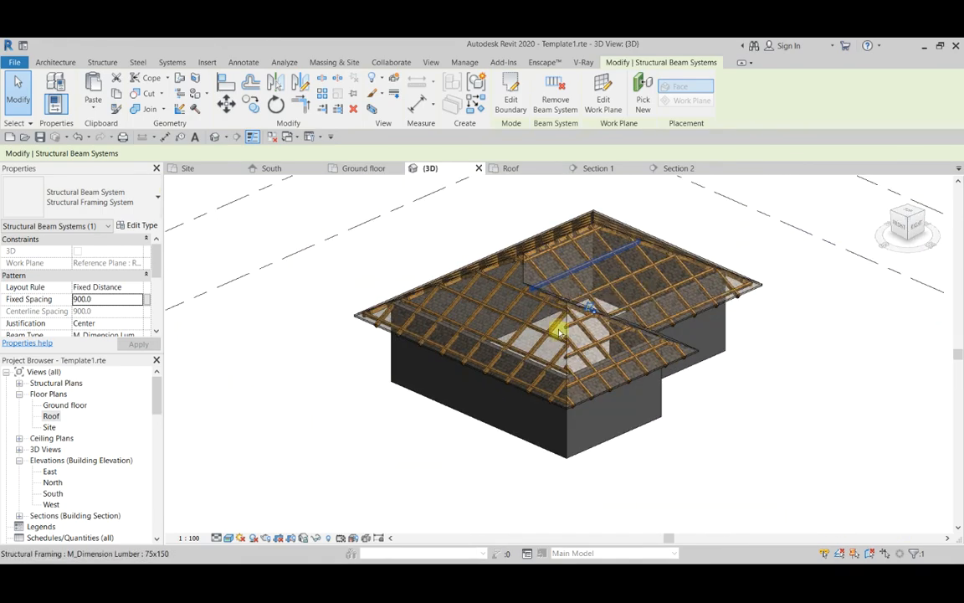
scroll(559, 333, "down", 2)
scroll(556, 249, "up", 2)
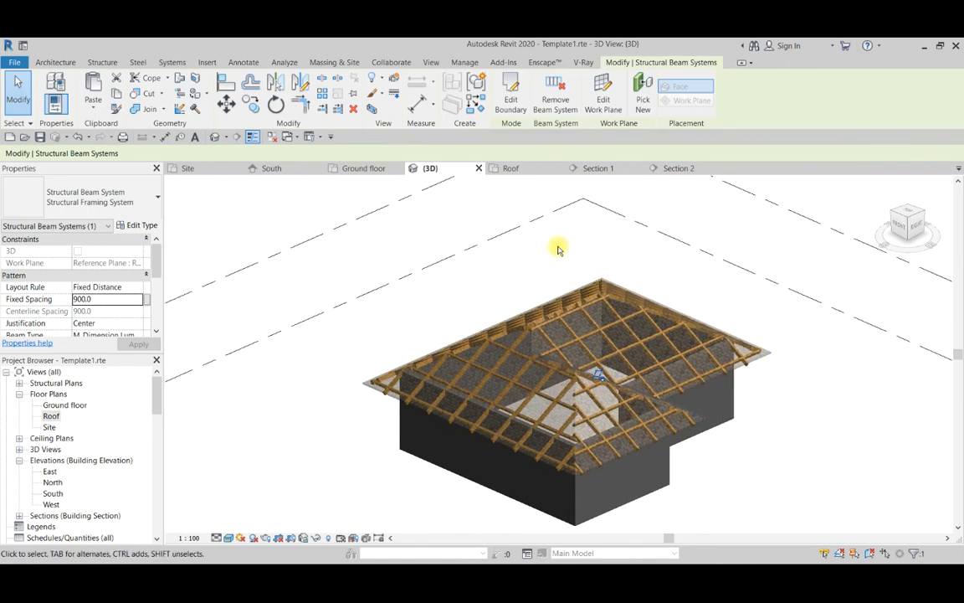
scroll(560, 250, "down", 4)
scroll(577, 267, "up", 2)
scroll(590, 277, "up", 3)
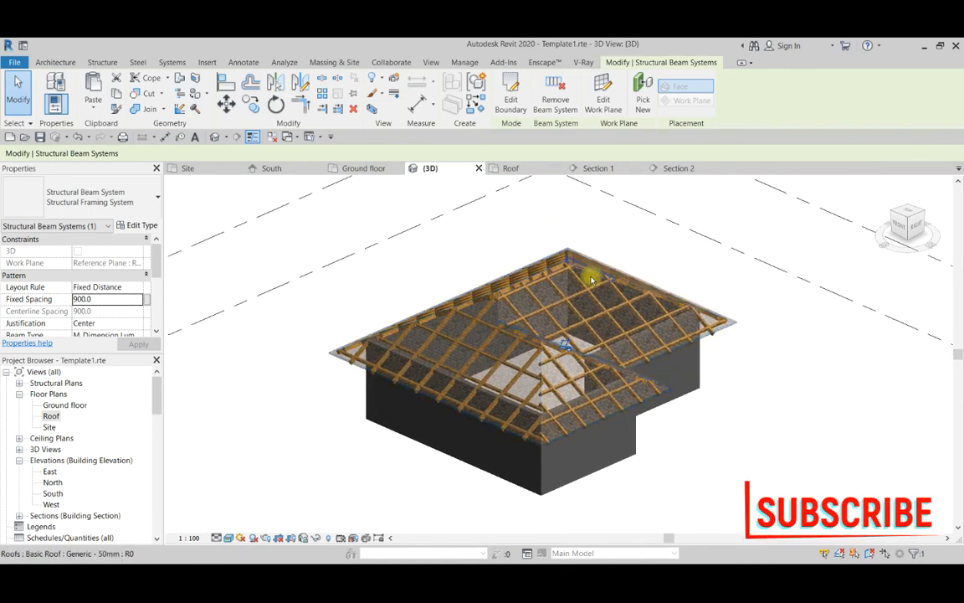
scroll(524, 252, "down", 4)
scroll(523, 253, "up", 1)
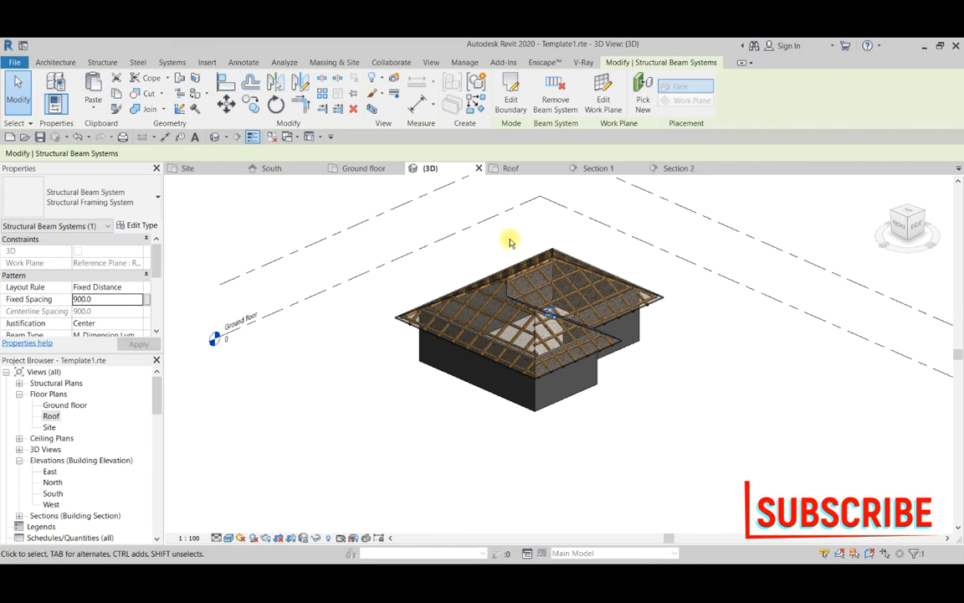
scroll(510, 242, "up", 3)
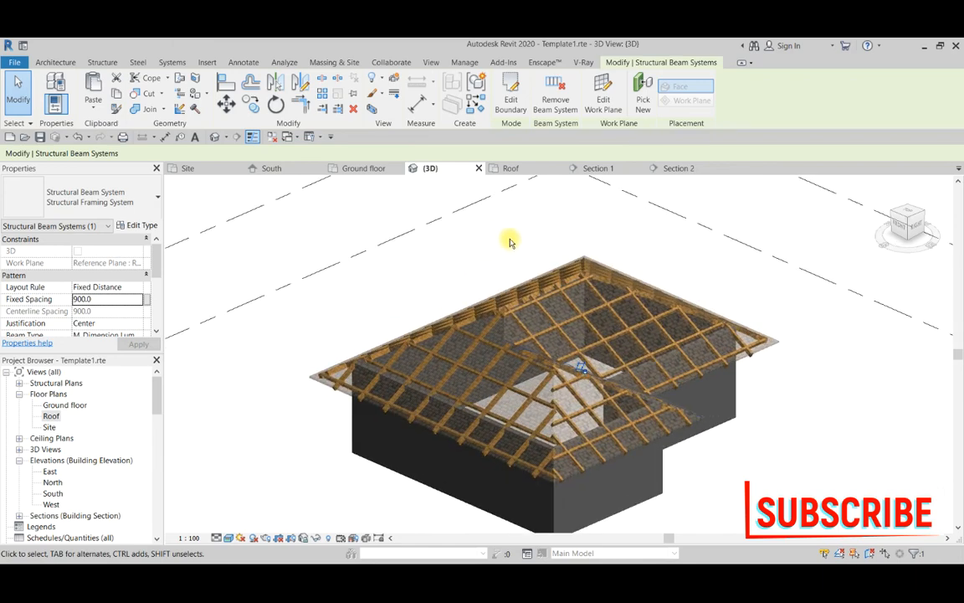
scroll(511, 251, "down", 4)
scroll(494, 260, "up", 3)
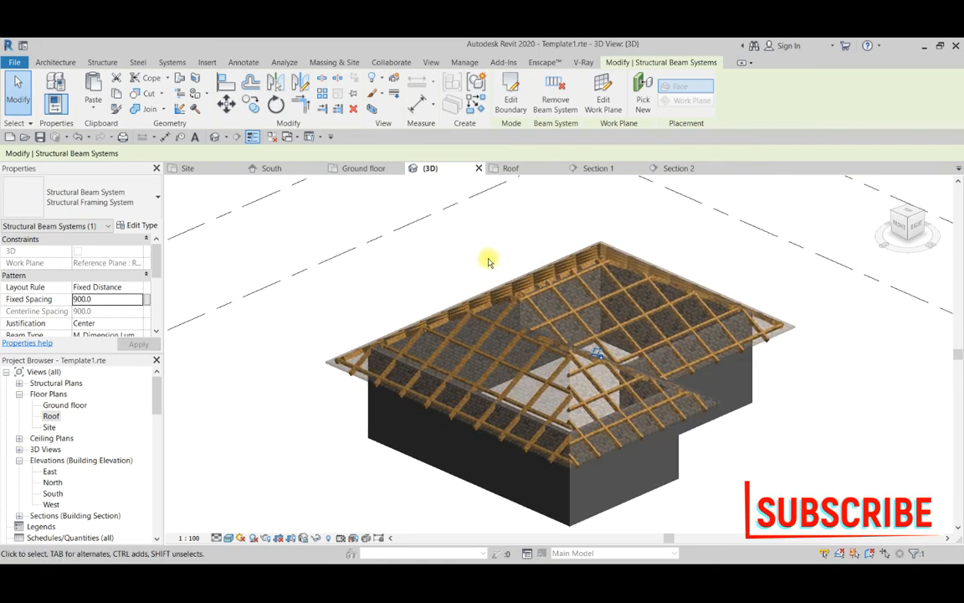
scroll(490, 262, "down", 1)
scroll(490, 262, "down", 3)
scroll(490, 260, "up", 2)
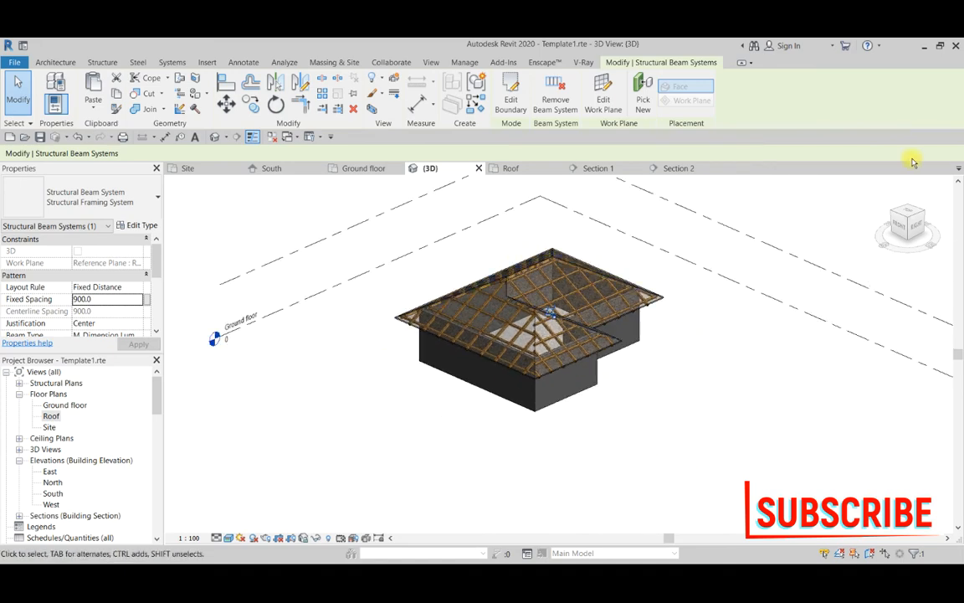
Review the finished roof framing from eaves level, from the right side and from the right-back corner, including the beam ends at the eaves.
left_click_drag(912, 216, 775, 268)
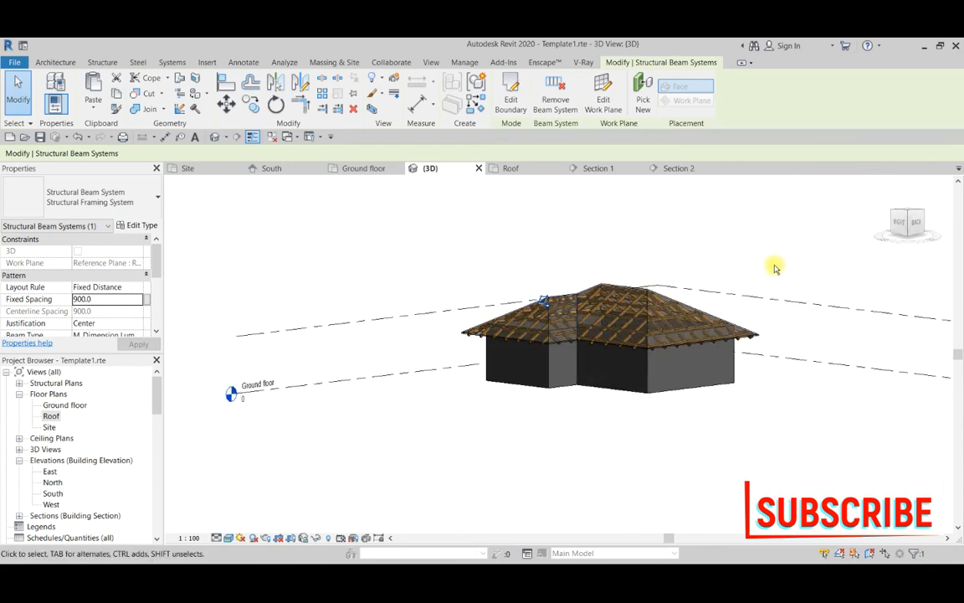
left_click_drag(897, 224, 197, 266)
scroll(538, 261, "up", 1)
scroll(639, 289, "up", 3)
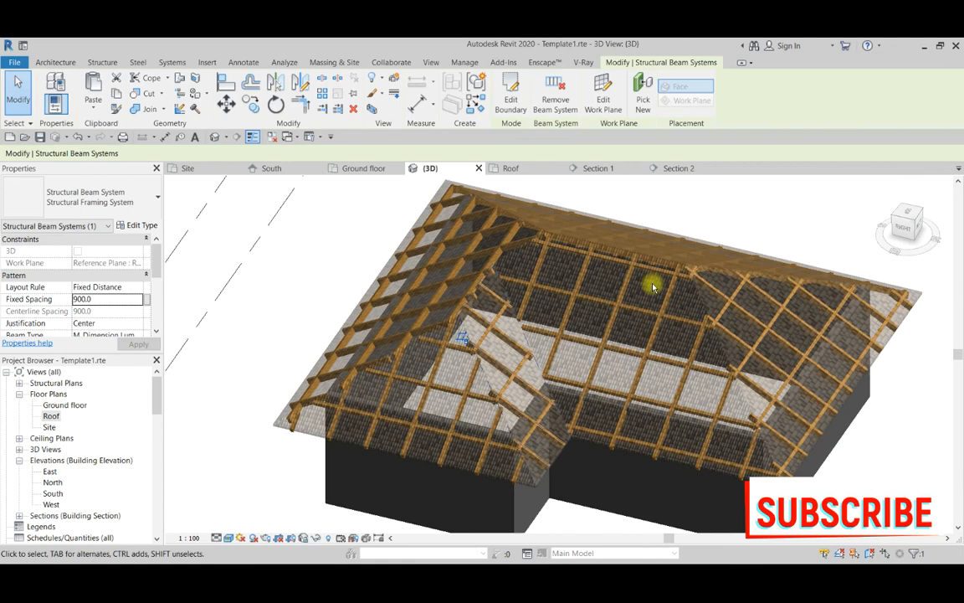
scroll(517, 253, "down", 3)
scroll(536, 251, "up", 3)
scroll(518, 238, "down", 1)
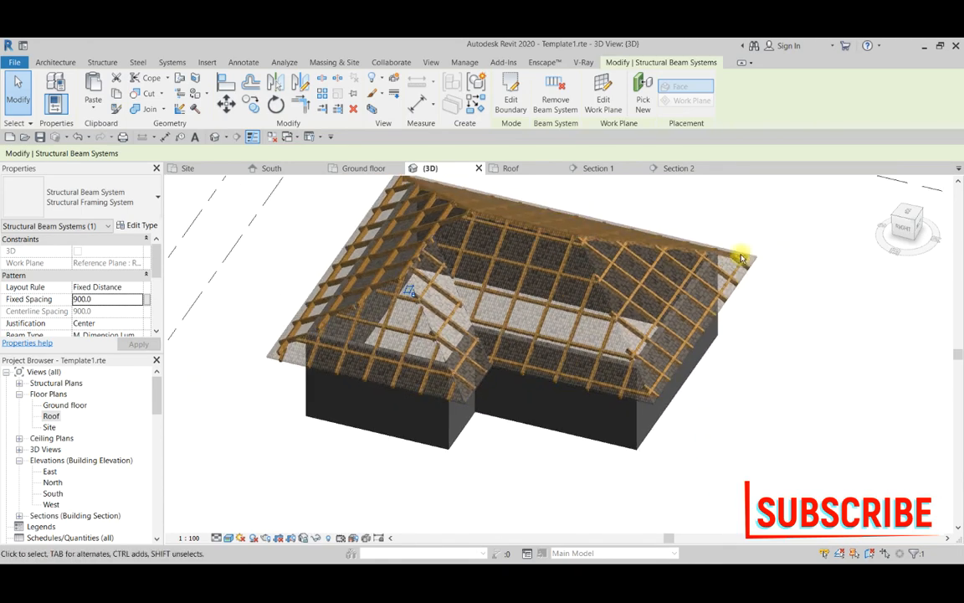
left_click_drag(917, 221, 835, 194)
scroll(402, 286, "up", 3)
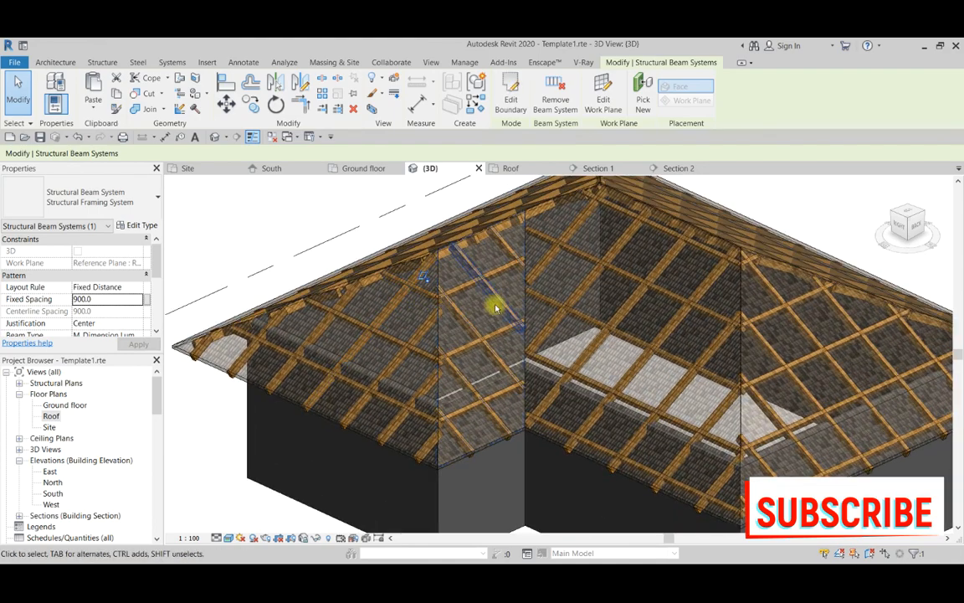
scroll(536, 284, "down", 4)
scroll(664, 269, "up", 2)
scroll(665, 251, "up", 1)
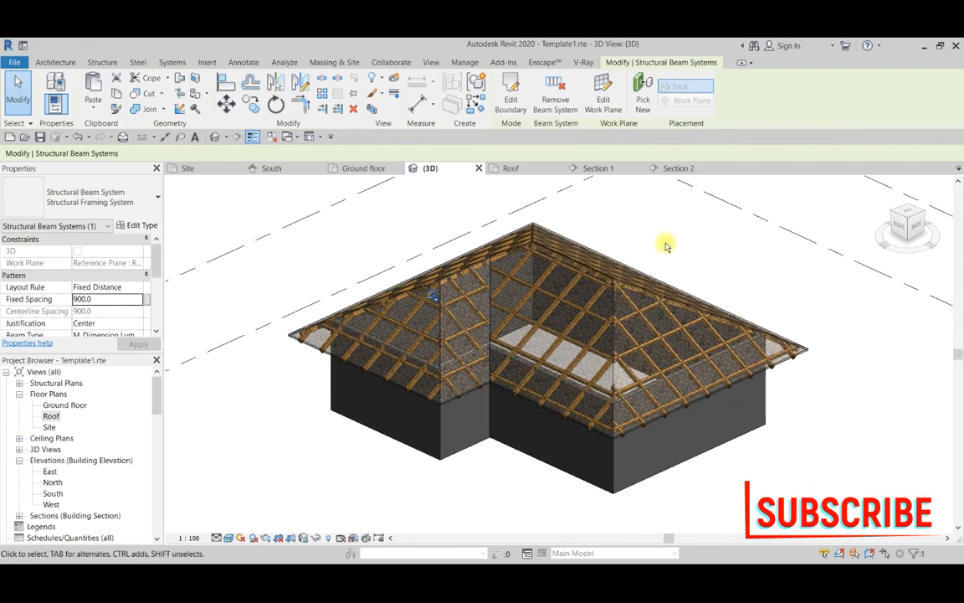